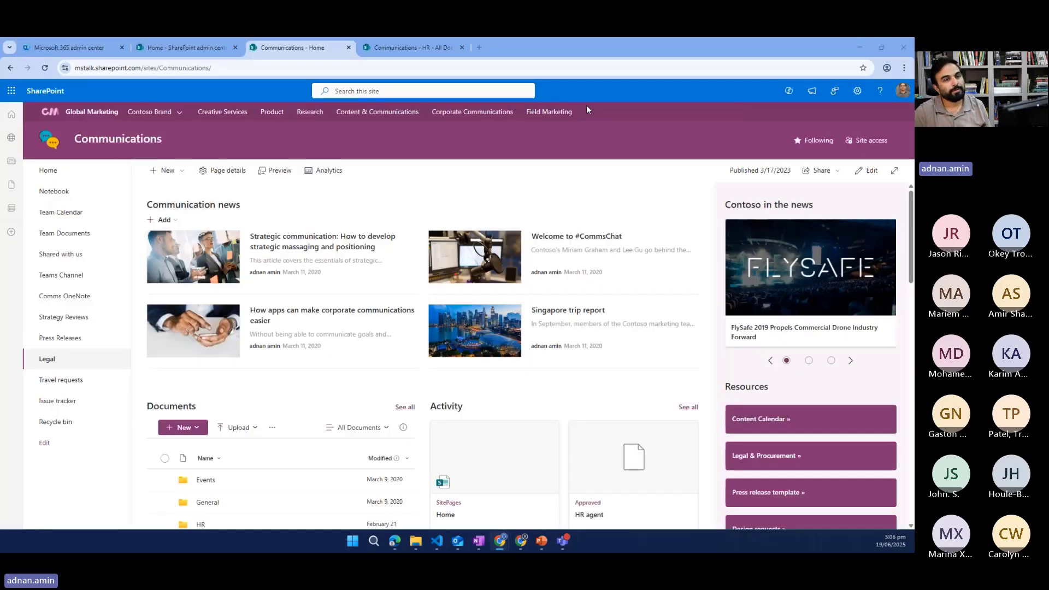
Compare the header options of the Communications site with those of the Communication site in the other browser window.
{"action": "key", "text": "alt+Tab"}
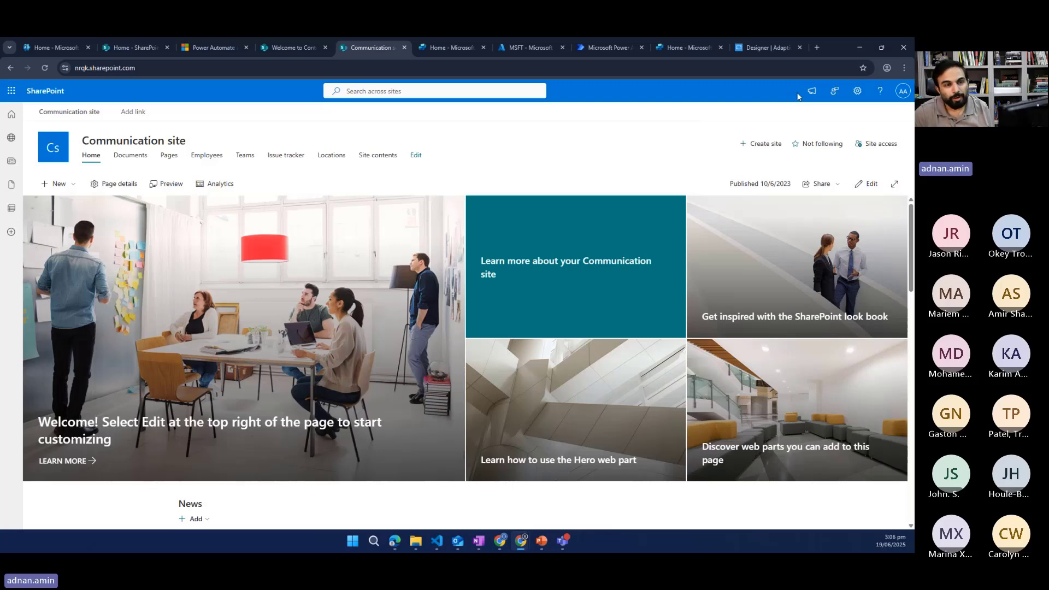
{"action": "key", "text": "alt+Tab"}
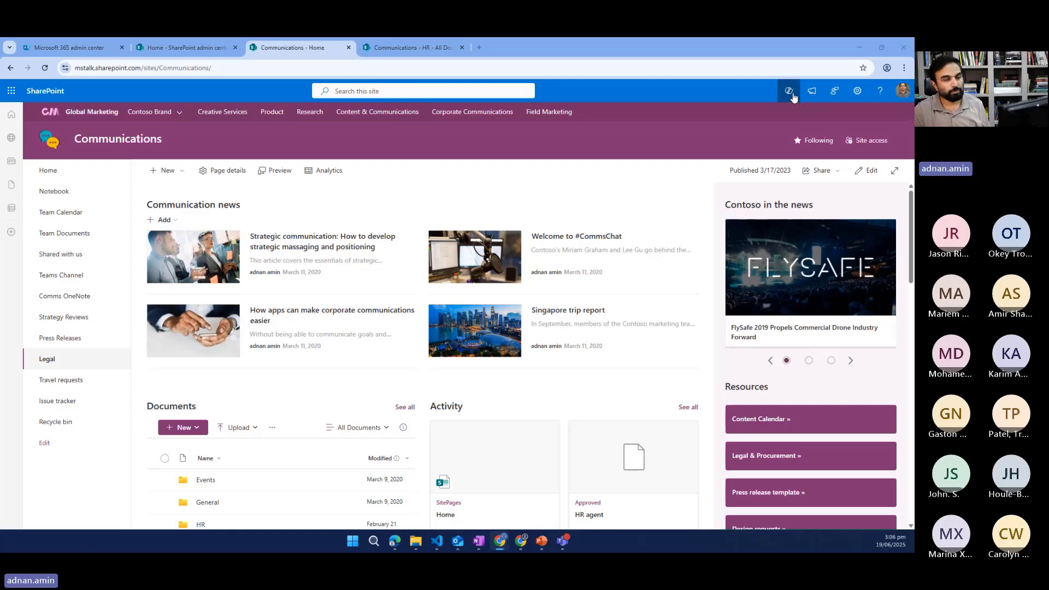
{"action": "key", "text": "alt+Tab"}
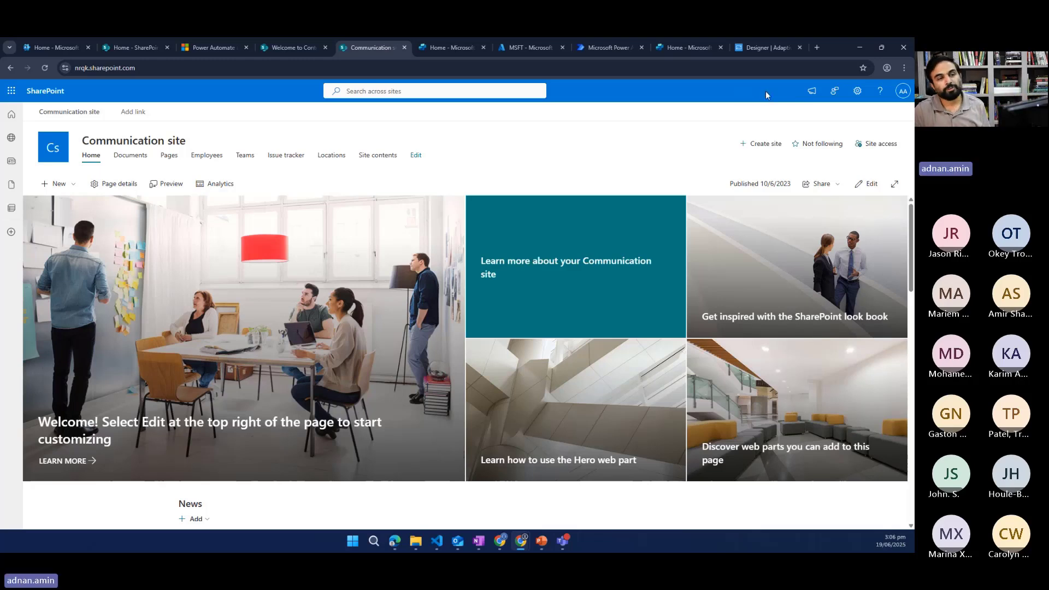
{"action": "key", "text": "alt+Tab"}
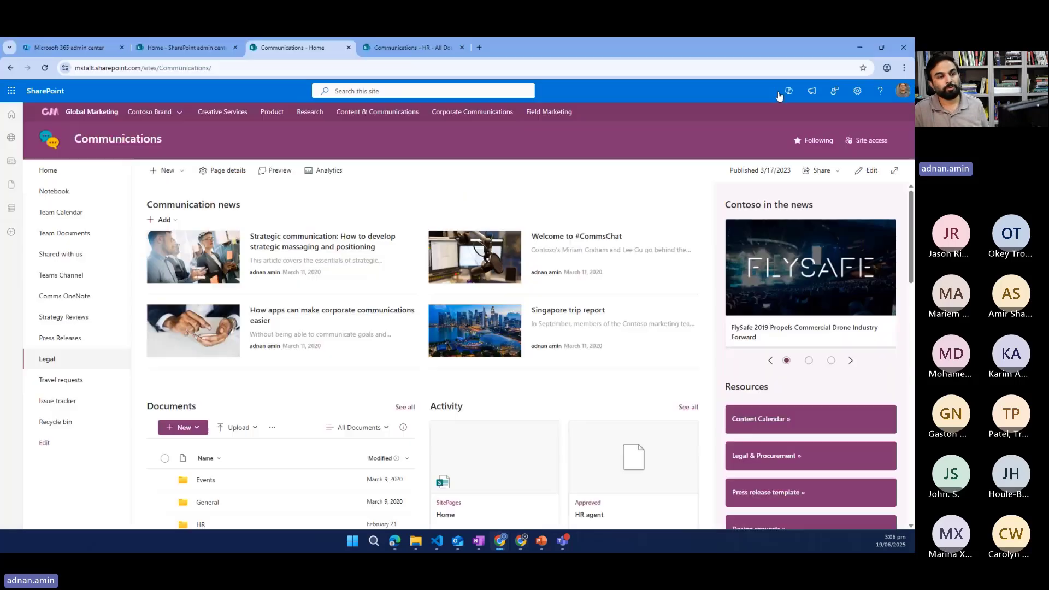
Open the Communications site's Copilot agent and send it the starter prompt "Summarize any key highlights".
{"action": "left_click", "coordinate": [788, 91]}
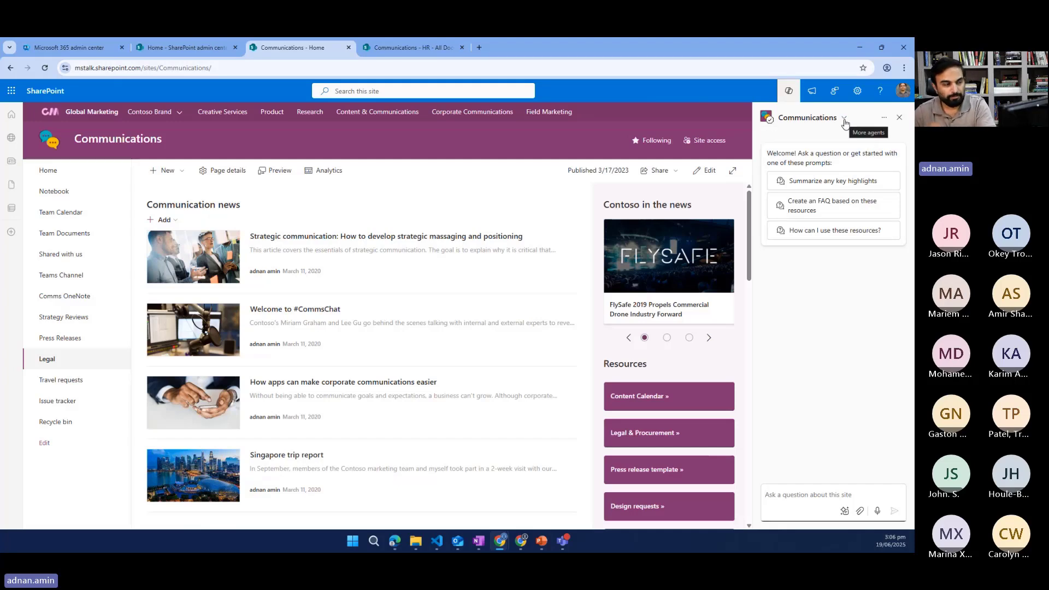
{"action": "left_click", "coordinate": [803, 186]}
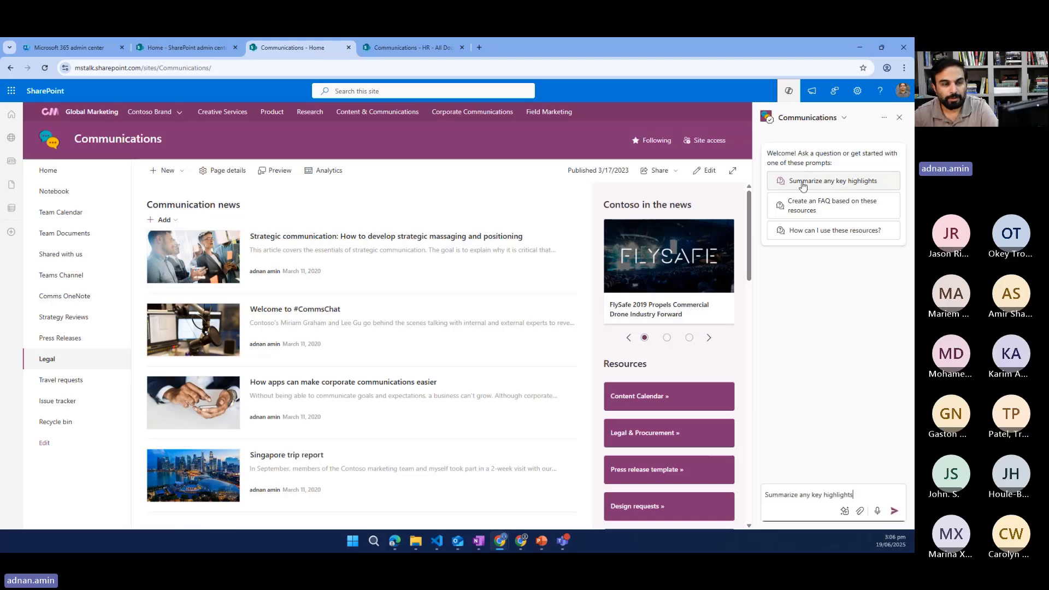
{"action": "left_click", "coordinate": [894, 511]}
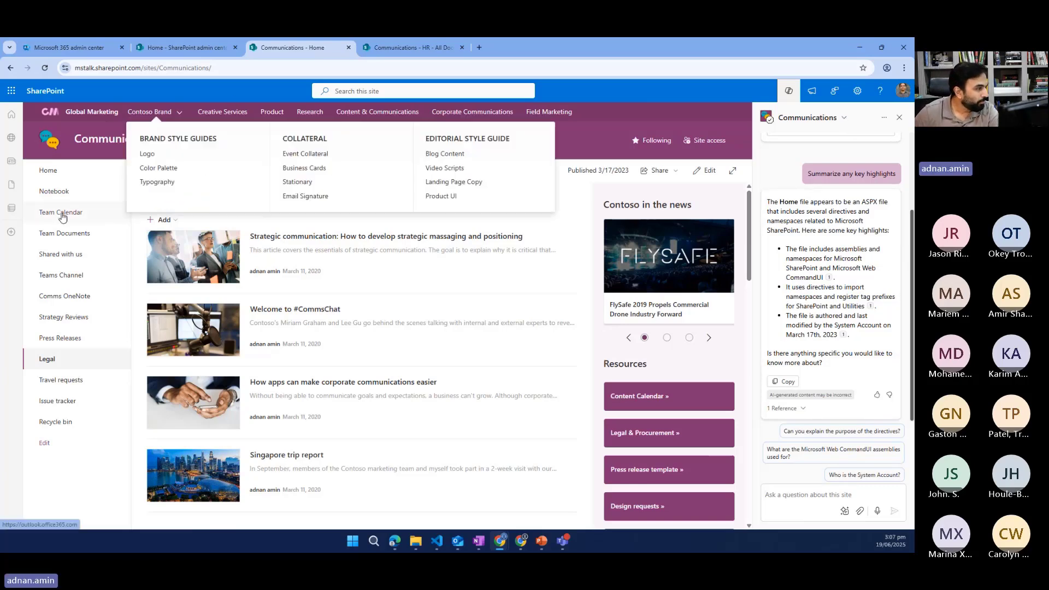
Open the Team Documents library and view the Legal folder's files with a wider Name column, returning to the library root.
{"action": "left_click", "coordinate": [71, 236]}
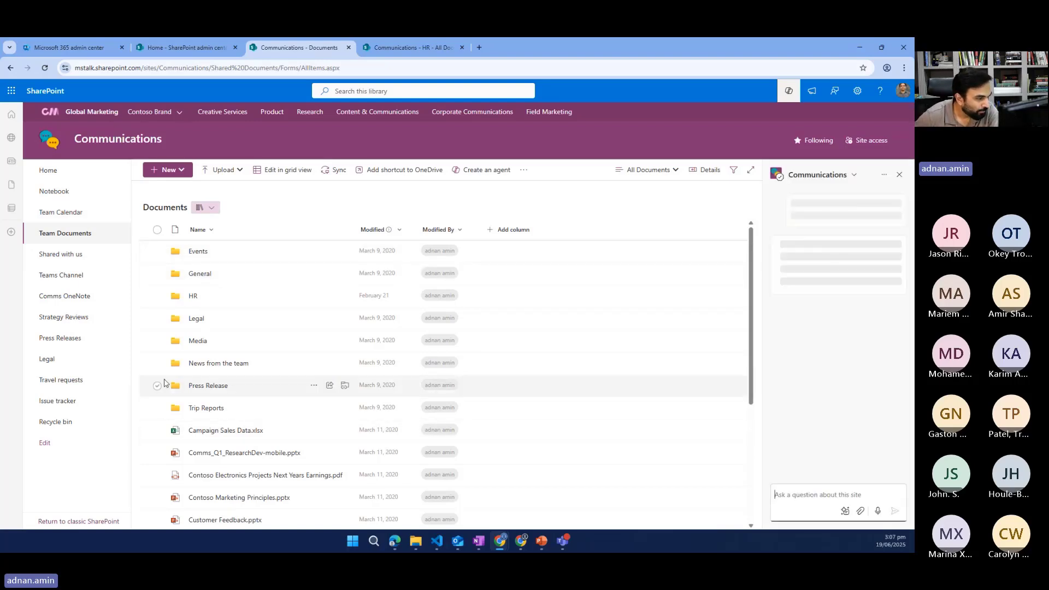
{"action": "scroll", "coordinate": [158, 359], "scroll_direction": "down", "scroll_amount": 3}
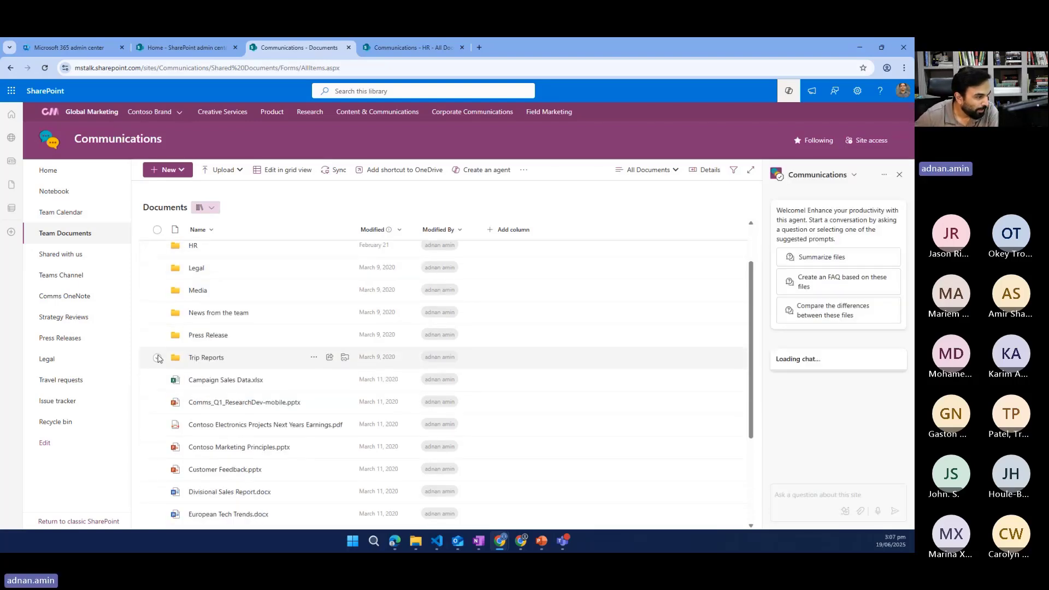
{"action": "scroll", "coordinate": [159, 338], "scroll_direction": "up", "scroll_amount": 3}
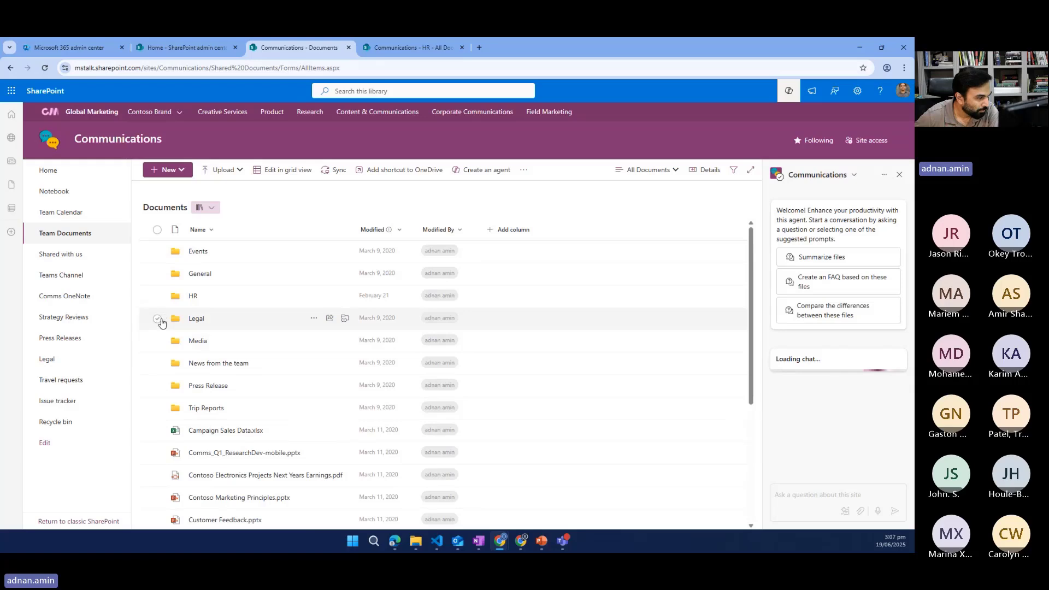
{"action": "left_click", "coordinate": [195, 321]}
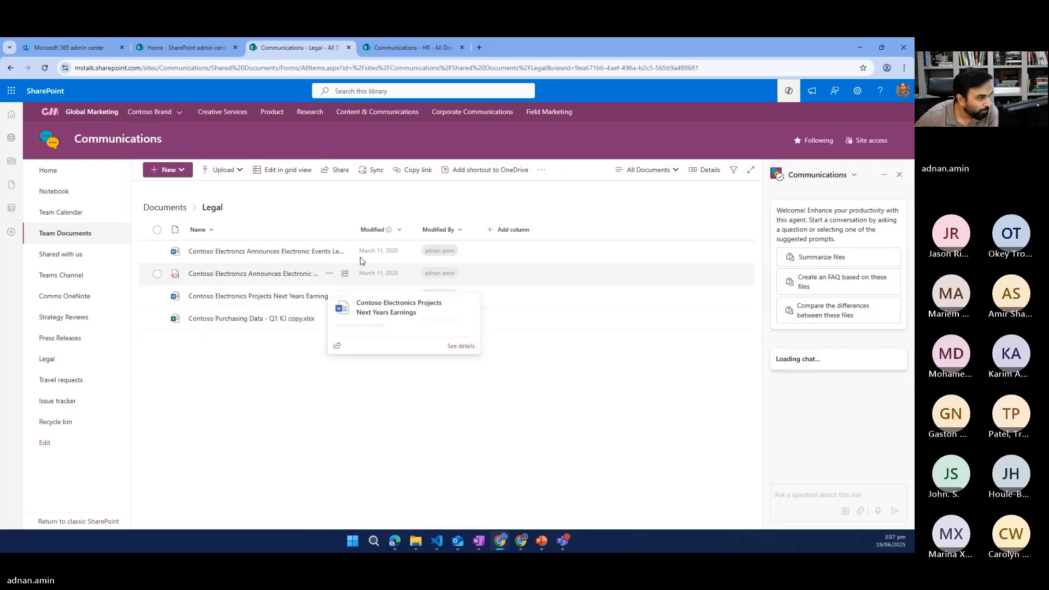
{"action": "left_click_drag", "start_coordinate": [355, 230], "coordinate": [414, 230]}
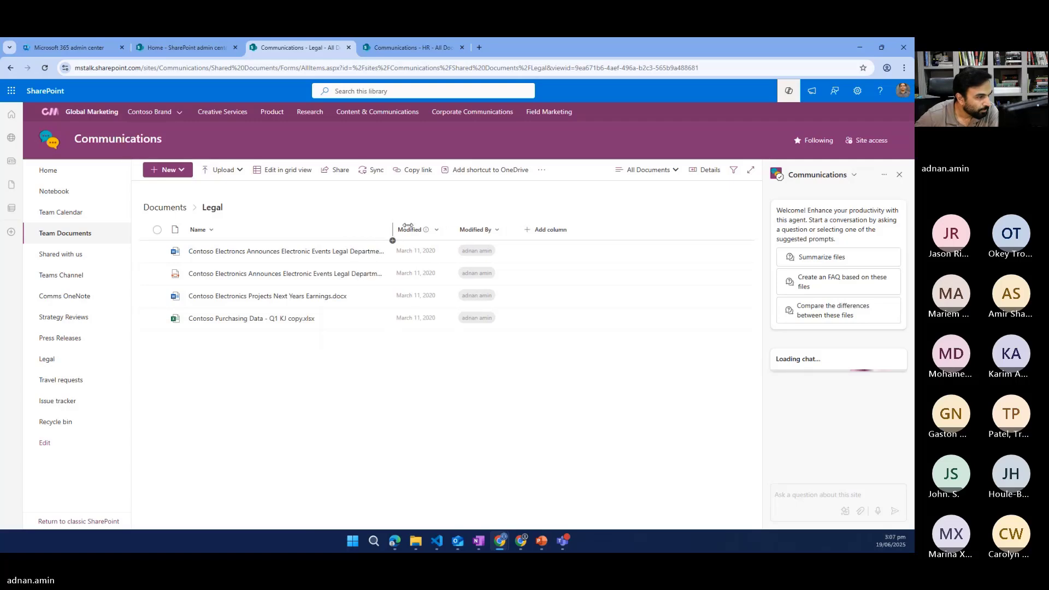
{"action": "left_click", "coordinate": [165, 208]}
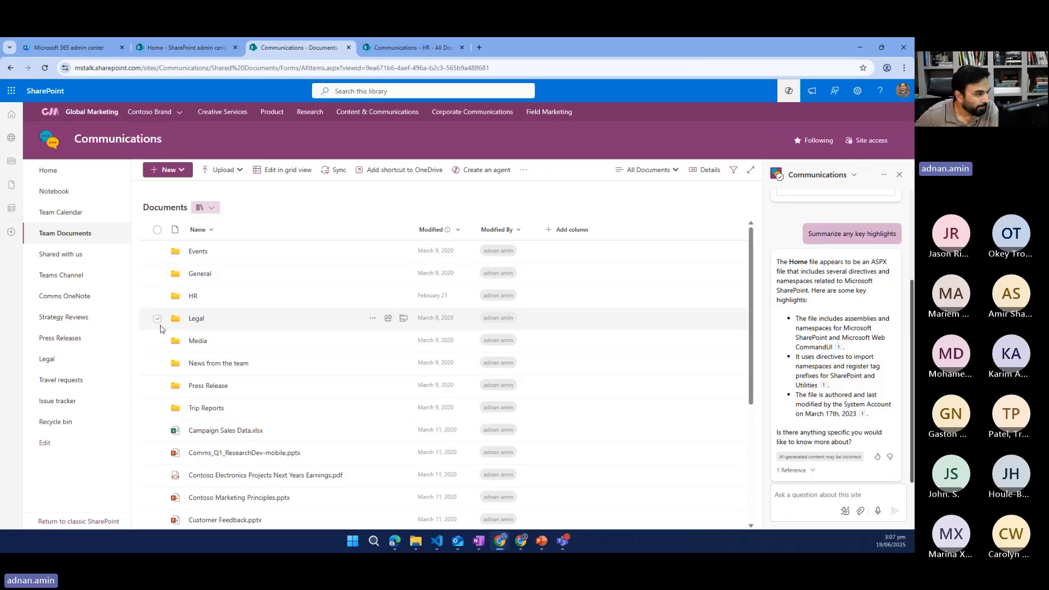
With the Legal folder selected, ask the Communications agent "any lefal detail available" and expand the answer's references.
{"action": "left_click", "coordinate": [157, 318]}
{"action": "left_click", "coordinate": [805, 495]}
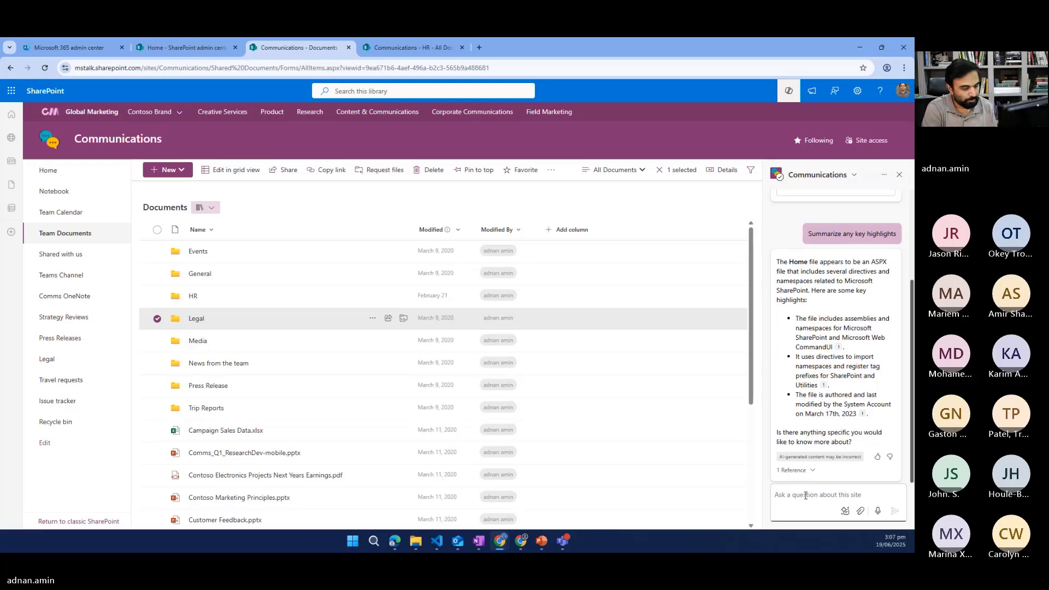
{"action": "type", "text": "an"}
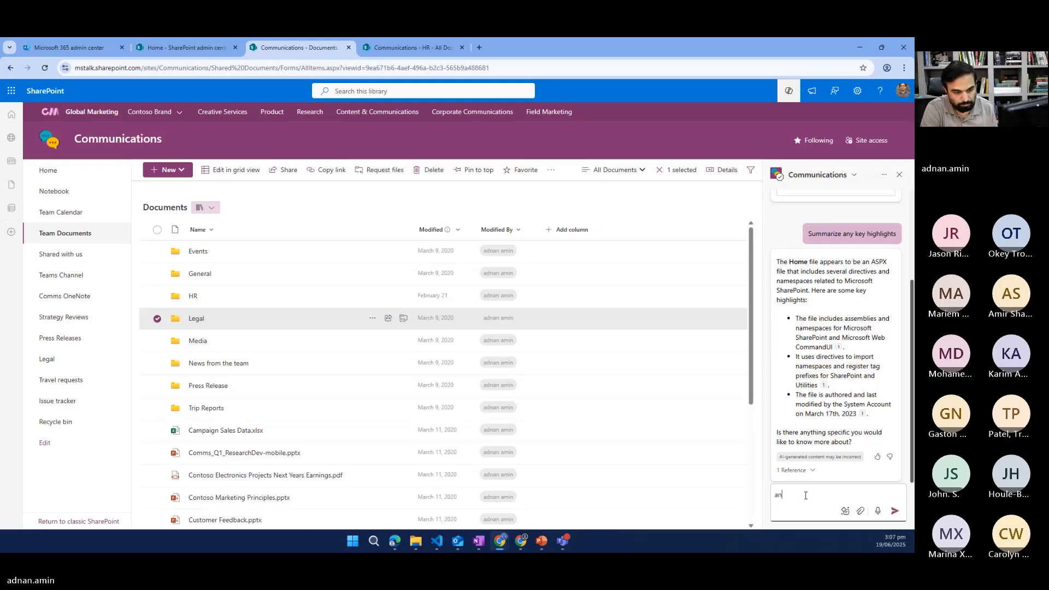
{"action": "key", "text": "BackSpace"}
{"action": "key", "text": "BackSpace"}
{"action": "type", "text": "any lefal d"}
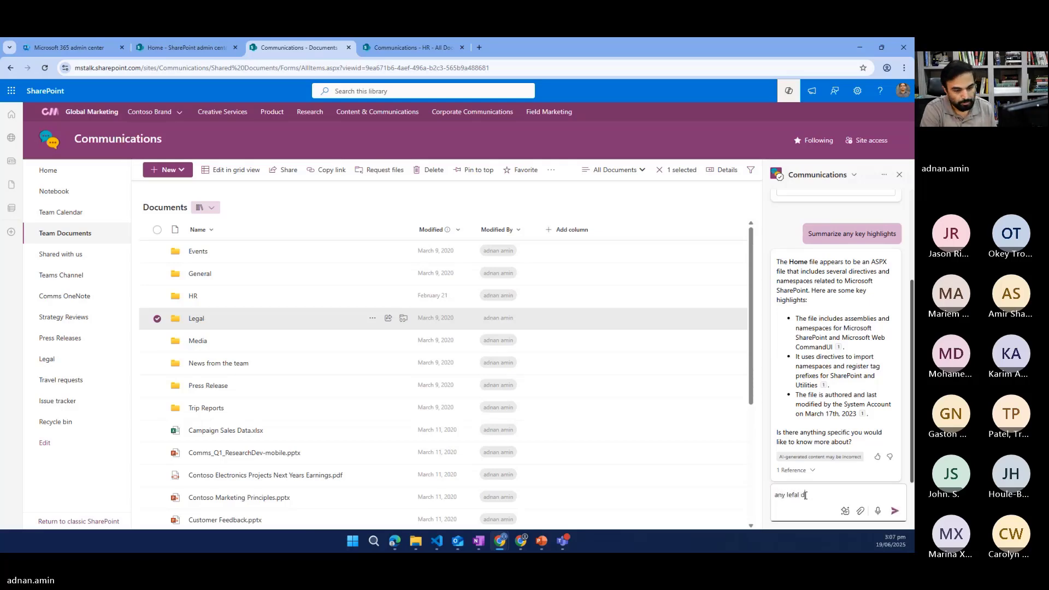
{"action": "type", "text": "etail avalilable"}
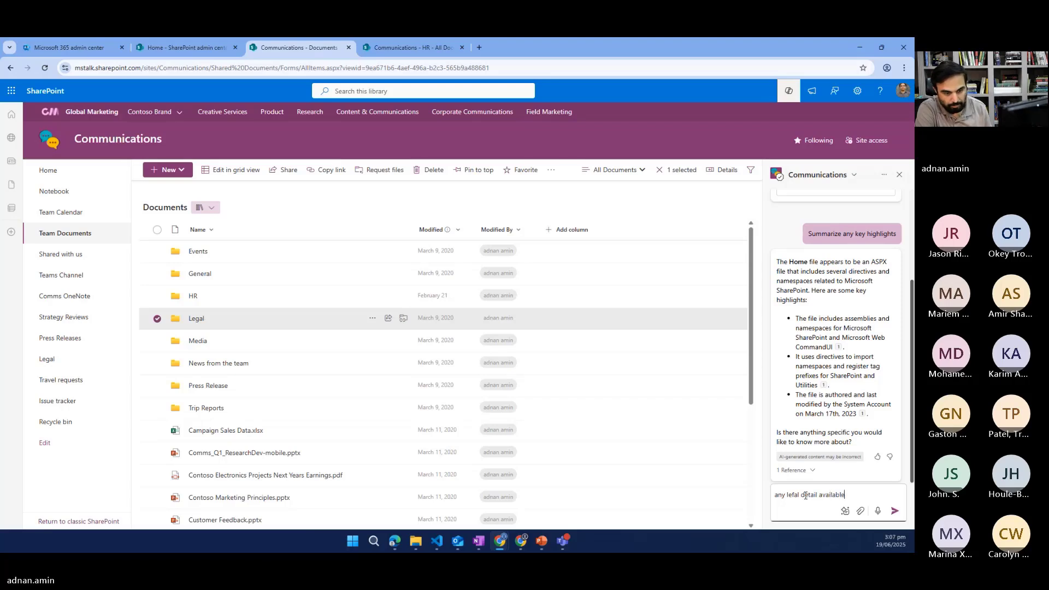
{"action": "key", "text": "Return"}
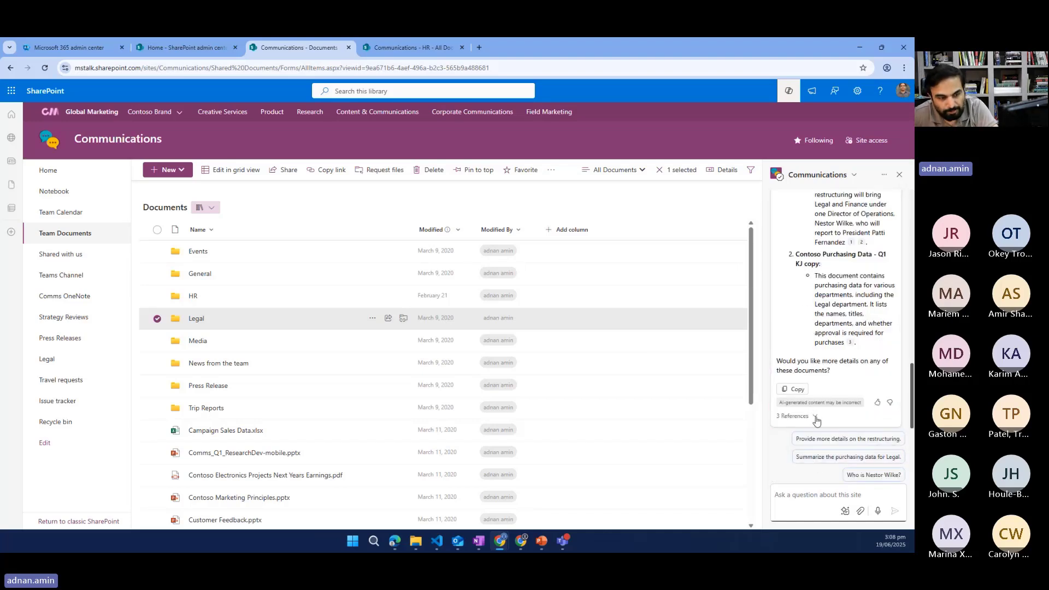
{"action": "left_click", "coordinate": [812, 416]}
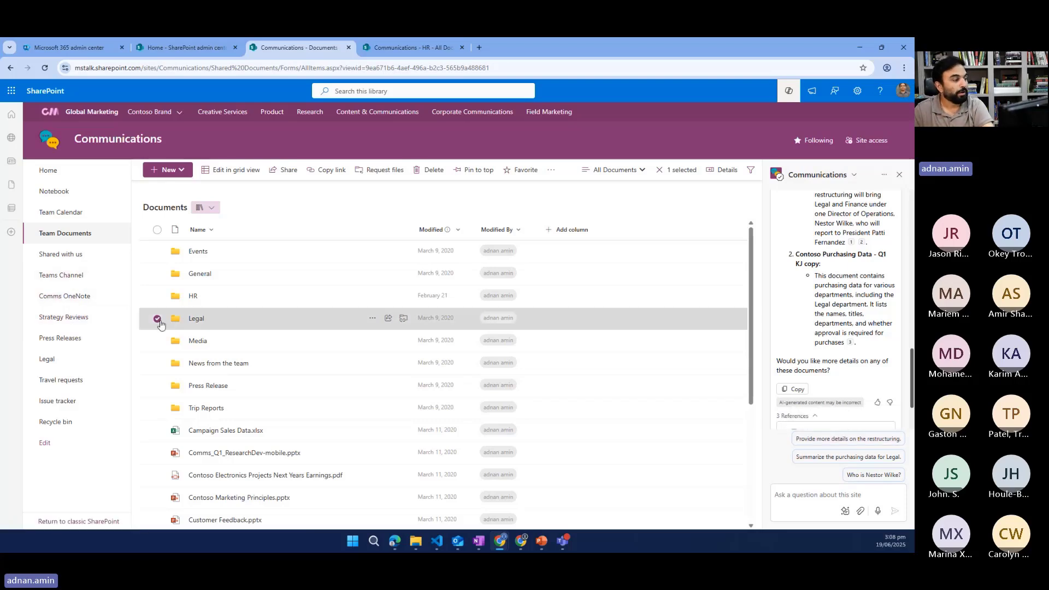
Clear the Legal folder selection and view the agents approved for the site, closing the agent chat when finished.
{"action": "left_click", "coordinate": [157, 319]}
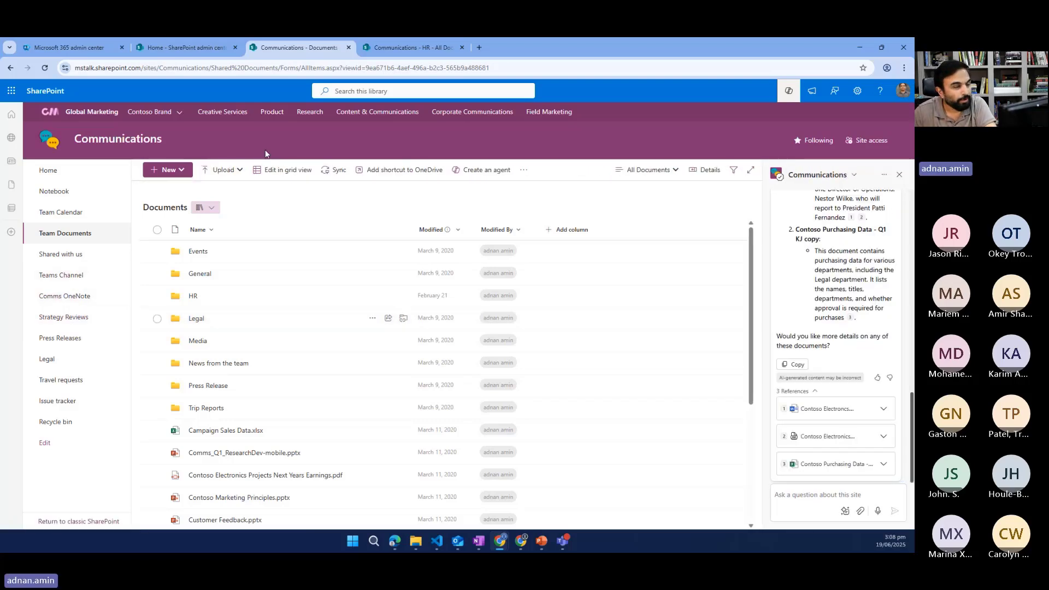
{"action": "left_click", "coordinate": [851, 176]}
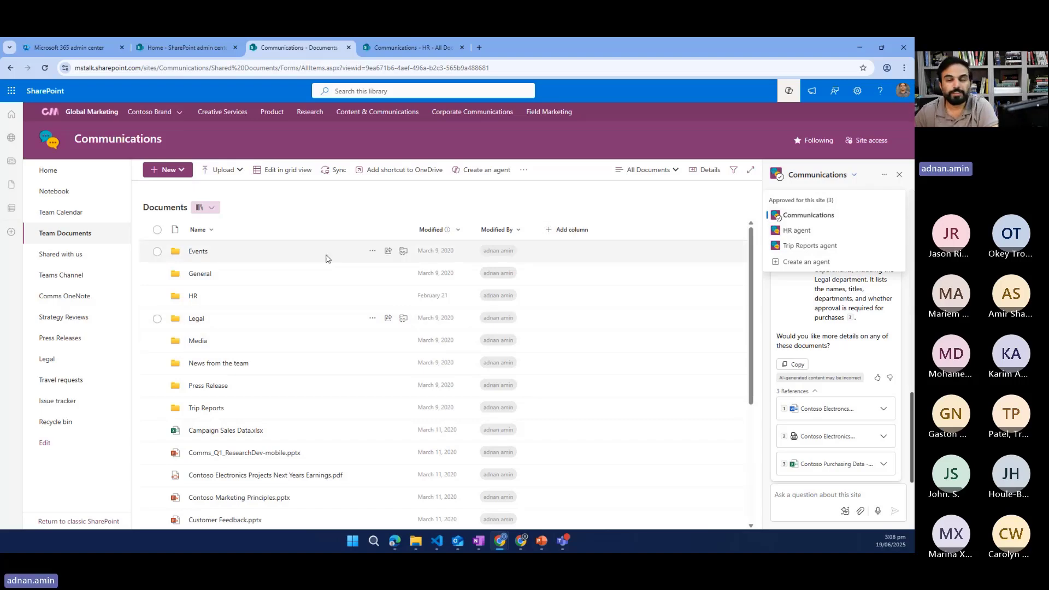
{"action": "left_click", "coordinate": [899, 177]}
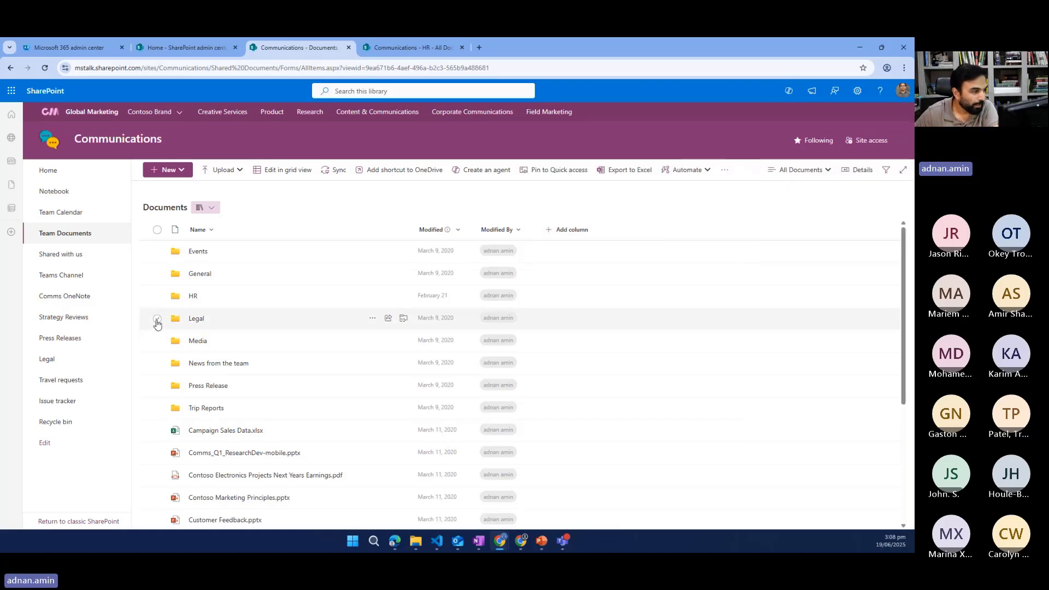
Create a new agent based on the Legal folder in the Documents library.
{"action": "left_click", "coordinate": [157, 319]}
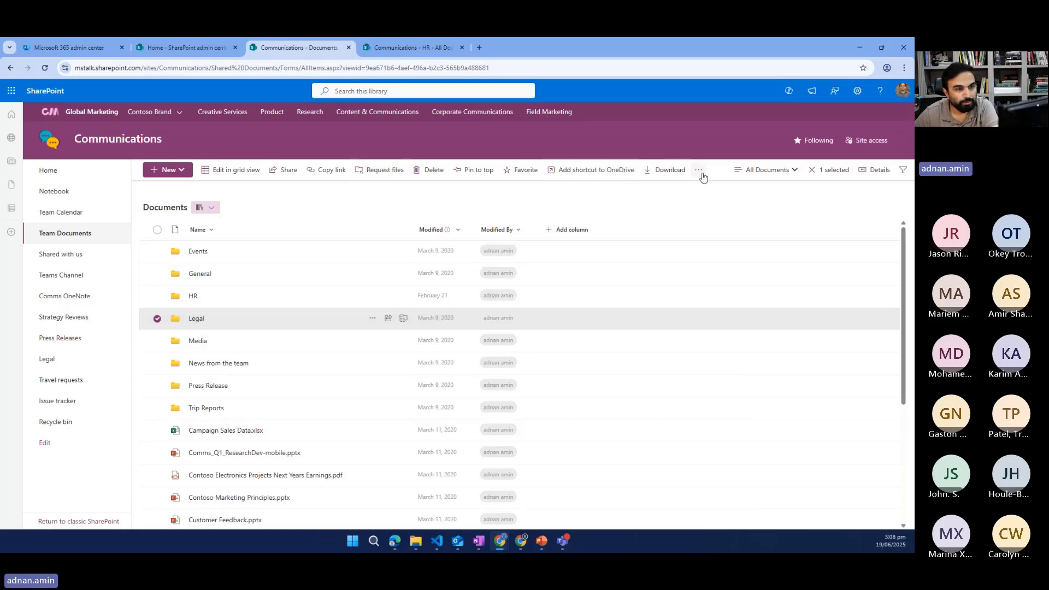
{"action": "left_click", "coordinate": [700, 171]}
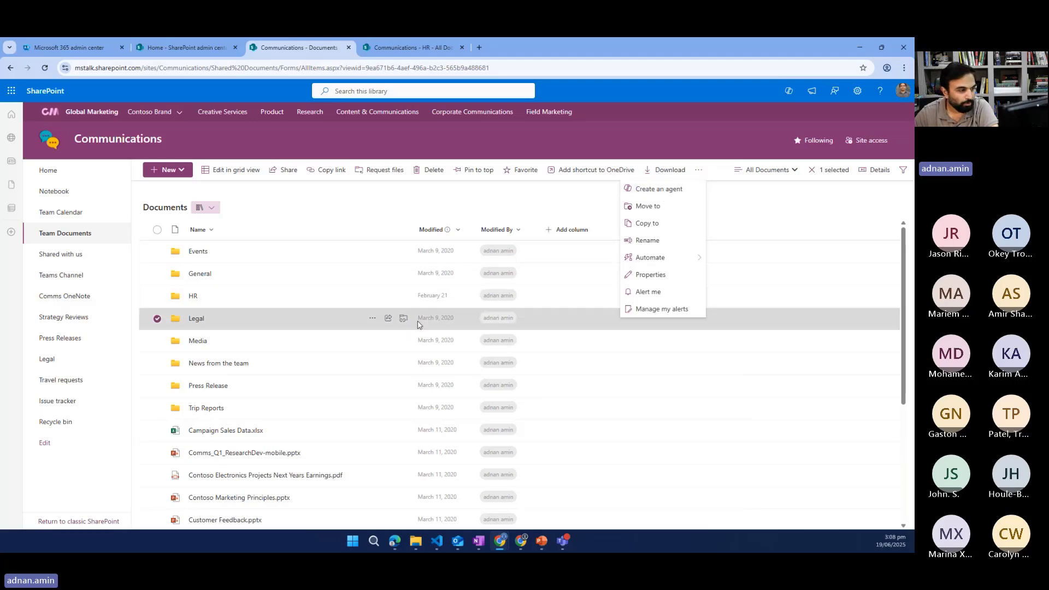
{"action": "left_click", "coordinate": [372, 320]}
{"action": "left_click", "coordinate": [372, 320]}
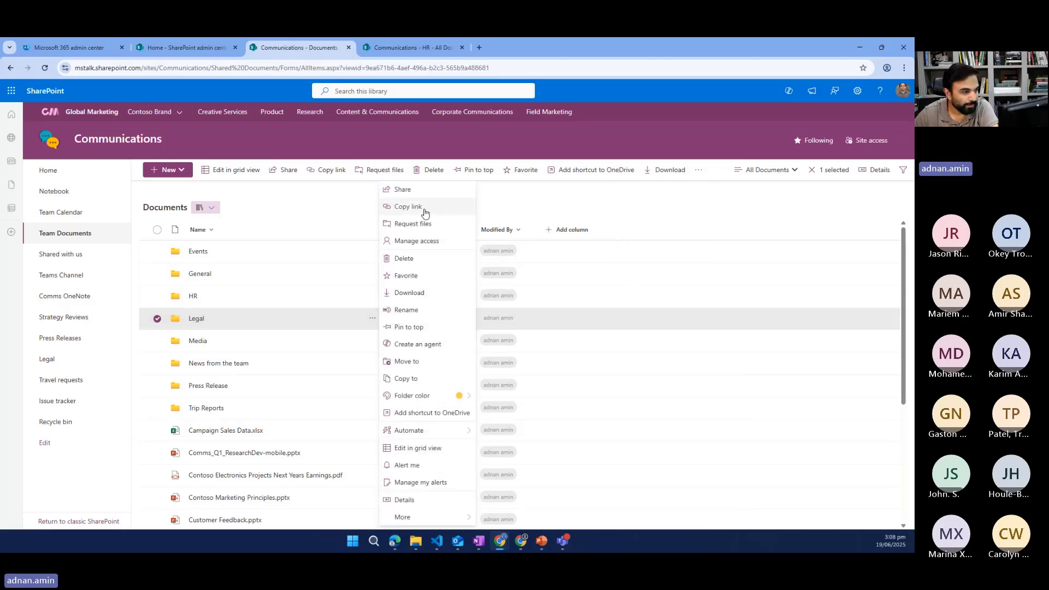
{"action": "left_click", "coordinate": [431, 349]}
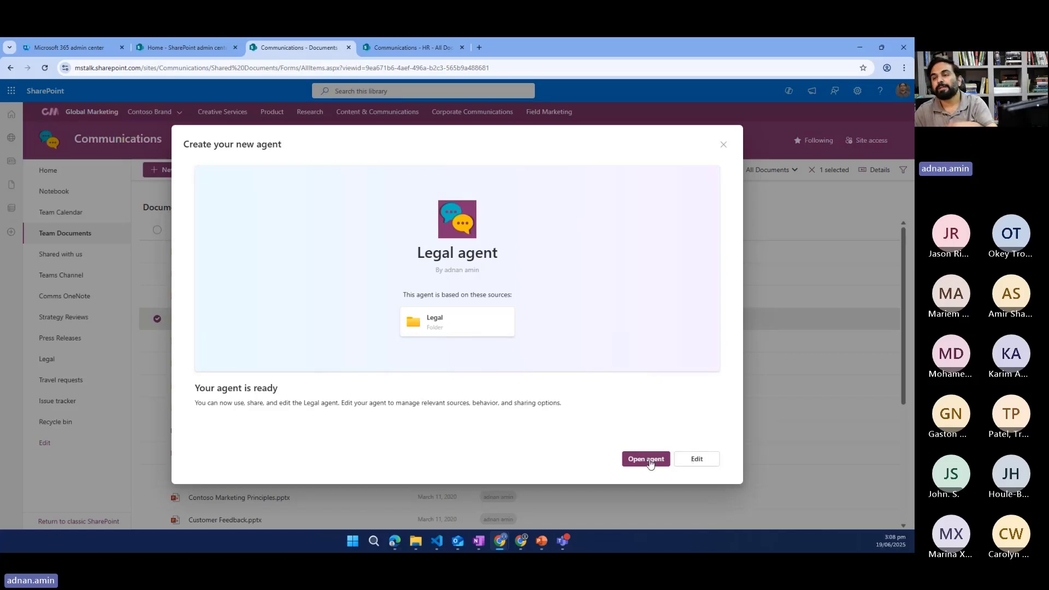
Open the new Legal agent for editing, review its sources and behavior settings, and save it without changing them.
{"action": "left_click", "coordinate": [695, 458]}
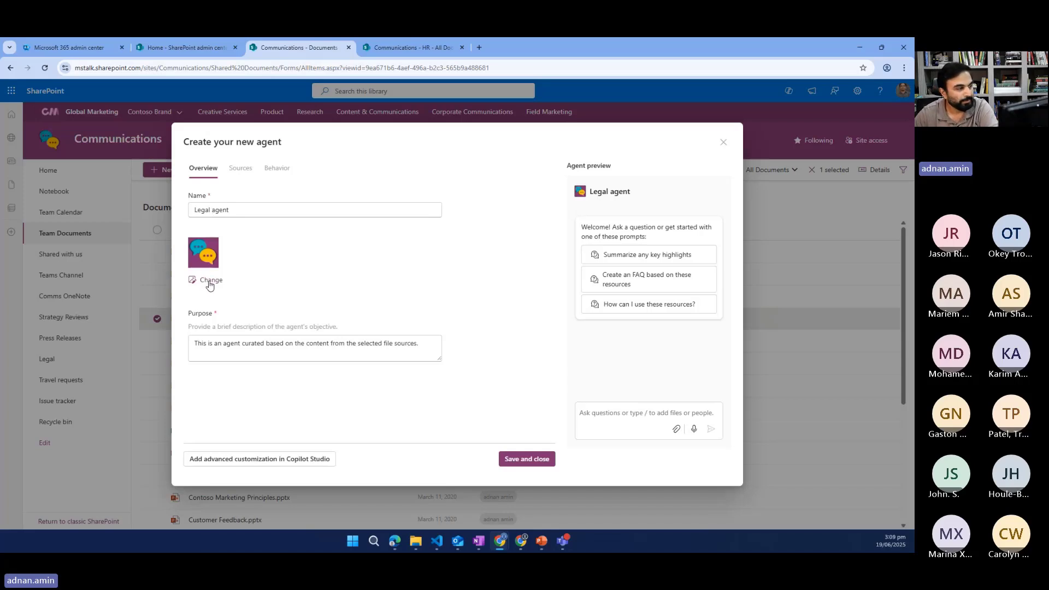
{"action": "left_click", "coordinate": [241, 173]}
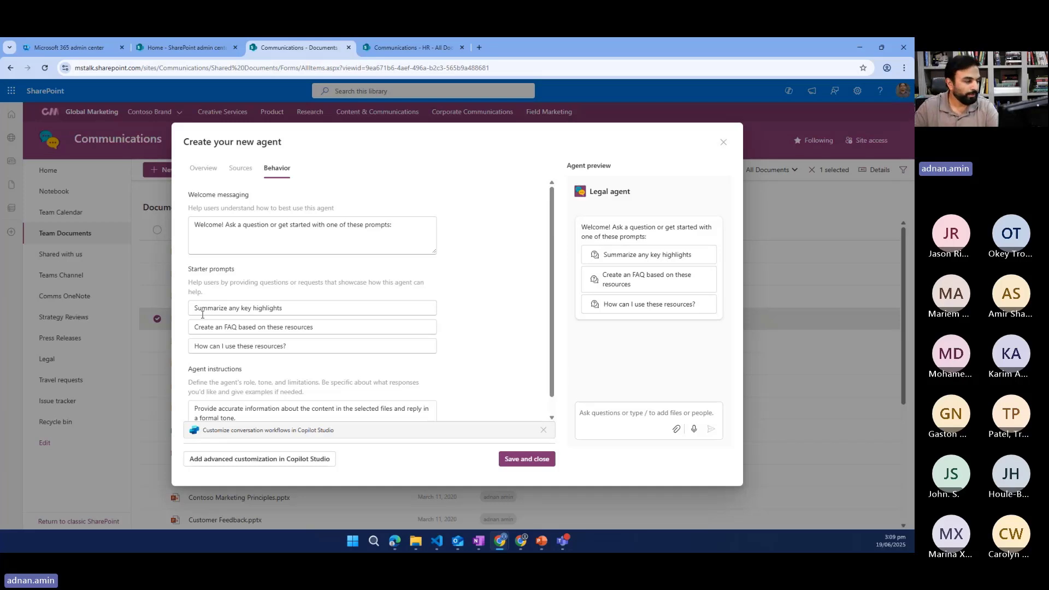
{"action": "left_click", "coordinate": [526, 461]}
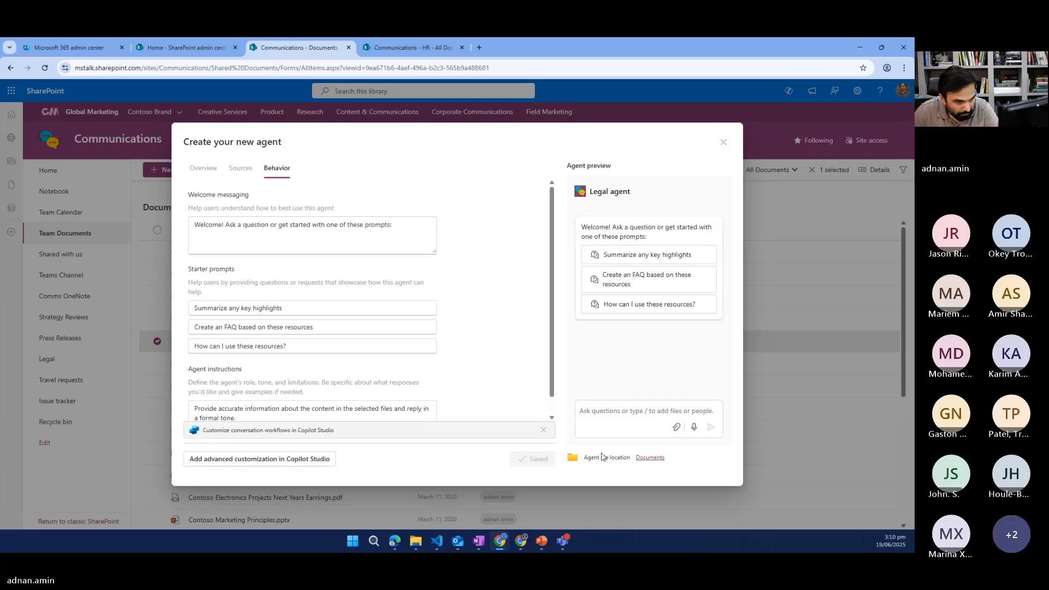
{"action": "left_click", "coordinate": [722, 143]}
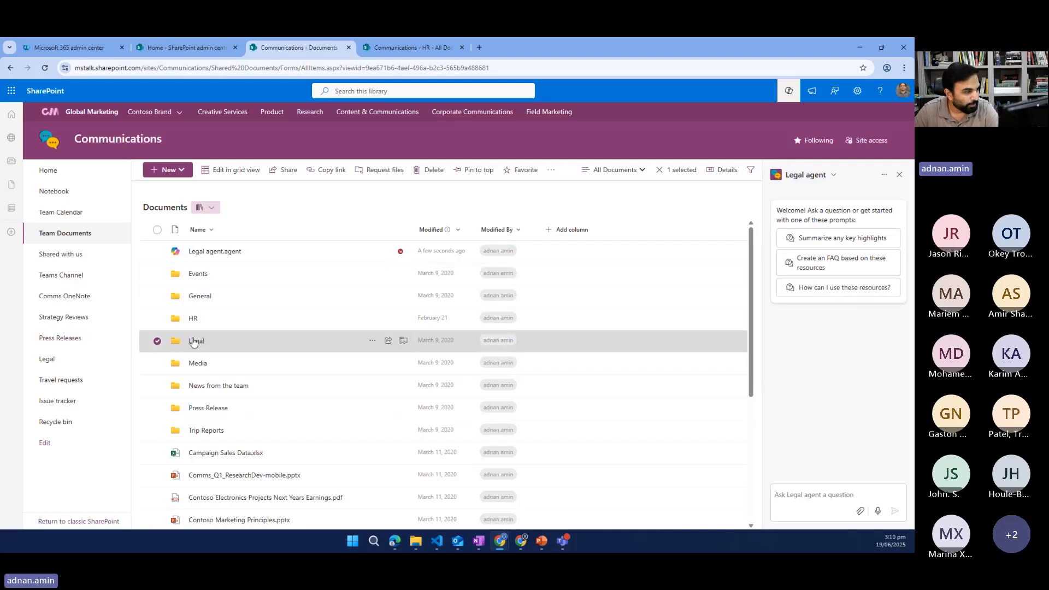
Inspect the Legal folder's contents with all its files selected, and return to the Documents library root.
{"action": "left_click", "coordinate": [195, 341]}
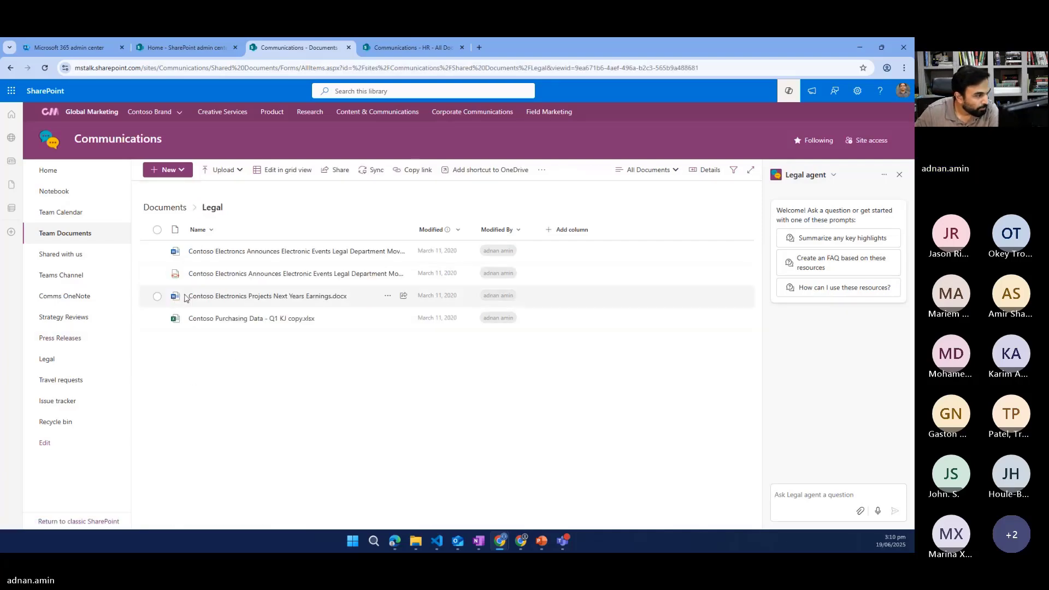
{"action": "left_click", "coordinate": [157, 229]}
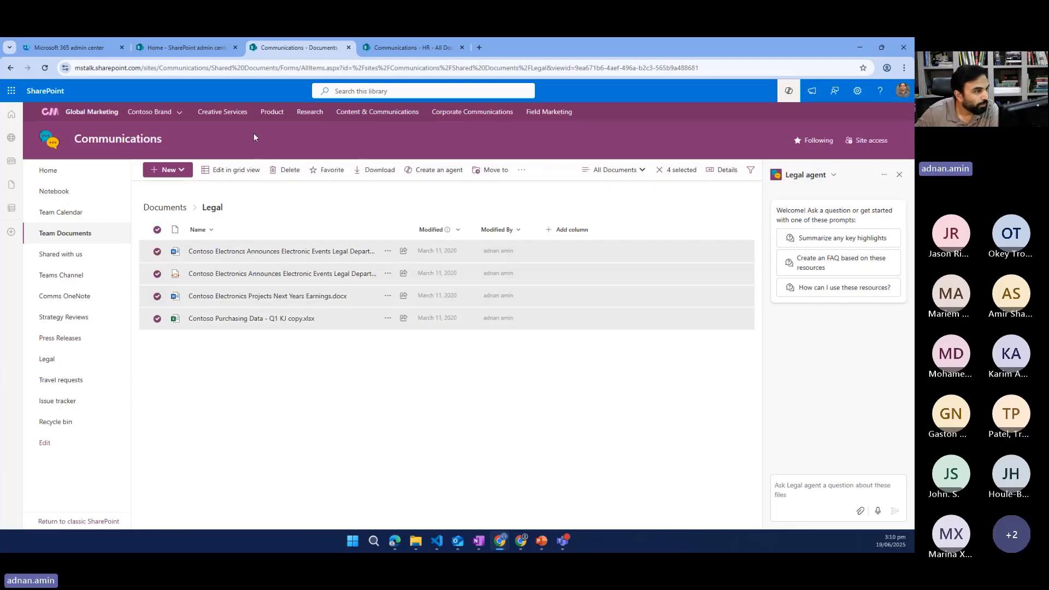
{"action": "left_click", "coordinate": [169, 208]}
Reload the Documents library and locate the Legal agent.agent file in the list.
{"action": "left_click", "coordinate": [268, 69]}
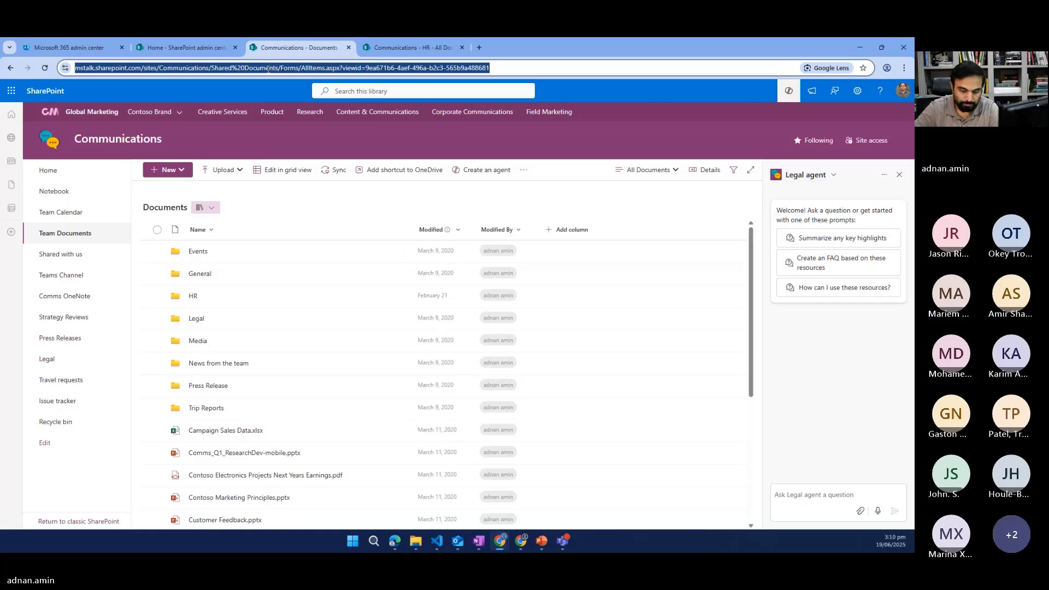
{"action": "key", "text": "Return"}
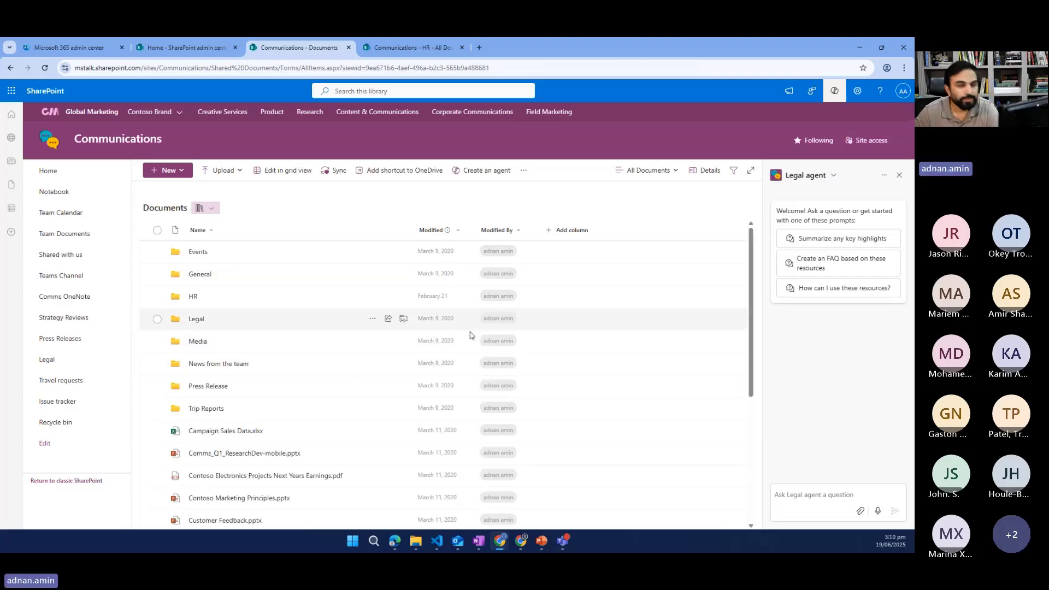
{"action": "scroll", "coordinate": [468, 335], "scroll_direction": "down", "scroll_amount": 10}
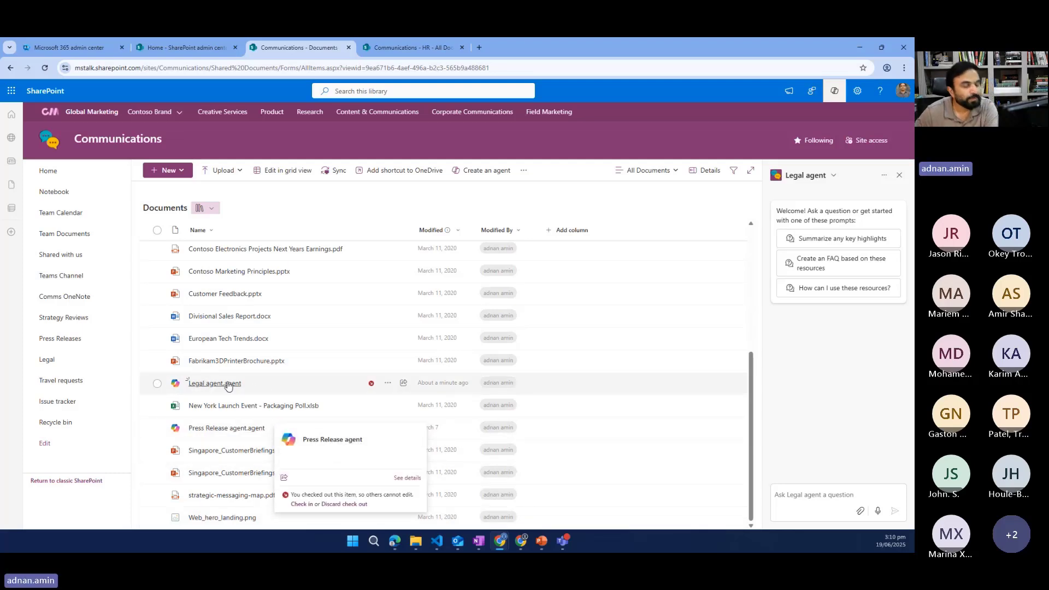
Preview the Legal agent.agent file from the Documents library and close the preview.
{"action": "mouse_move", "coordinate": [231, 387]}
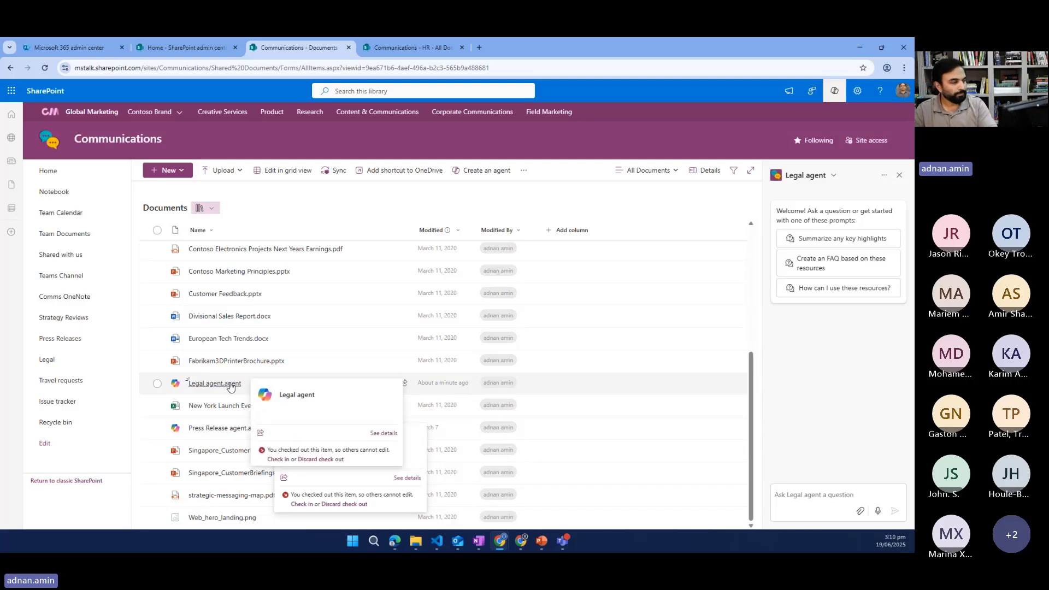
{"action": "left_click", "coordinate": [206, 389]}
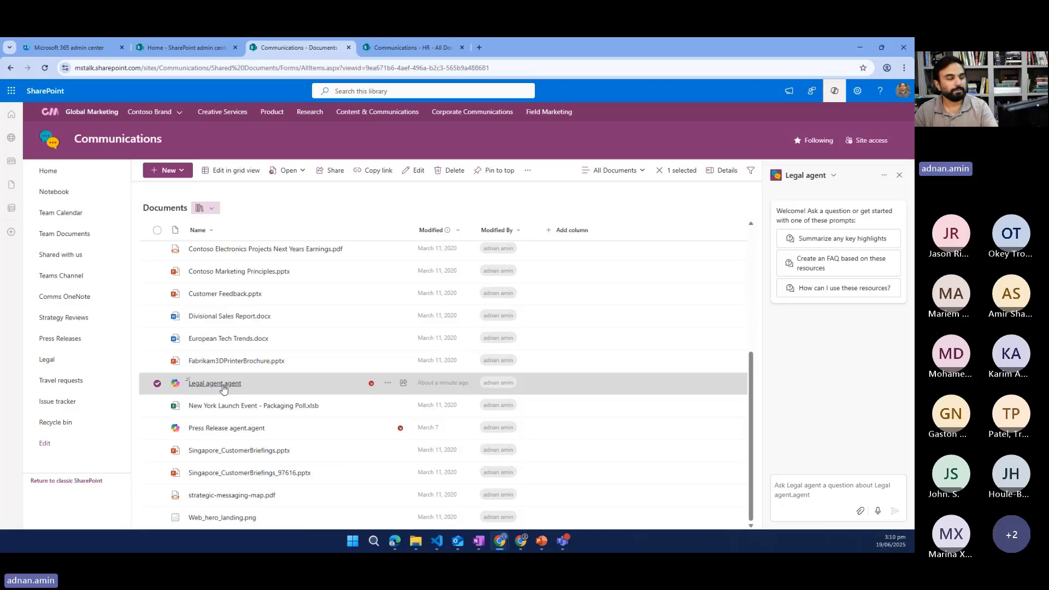
{"action": "left_click", "coordinate": [388, 384]}
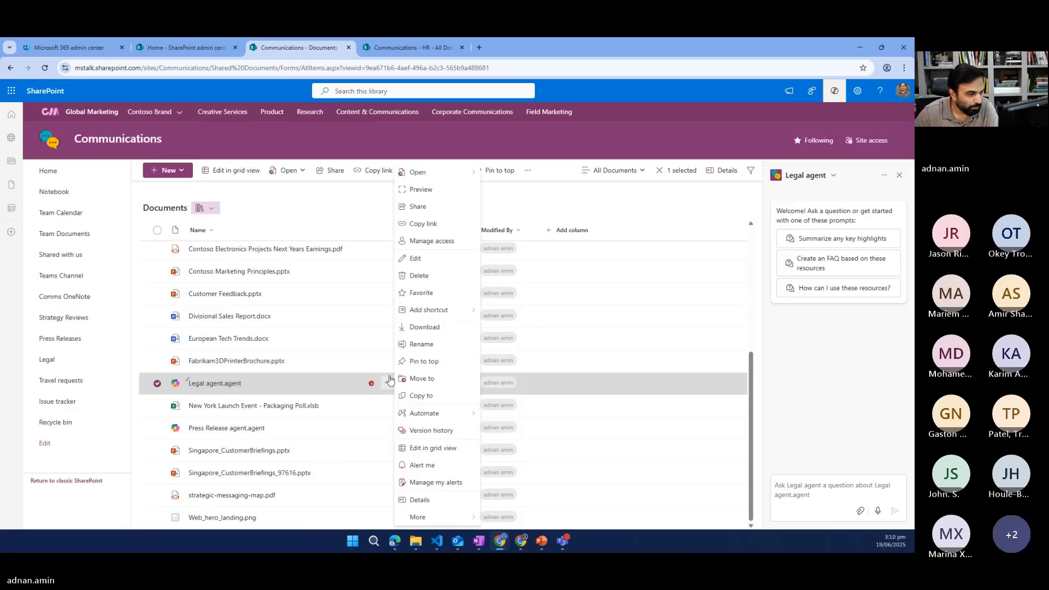
{"action": "left_click", "coordinate": [419, 190]}
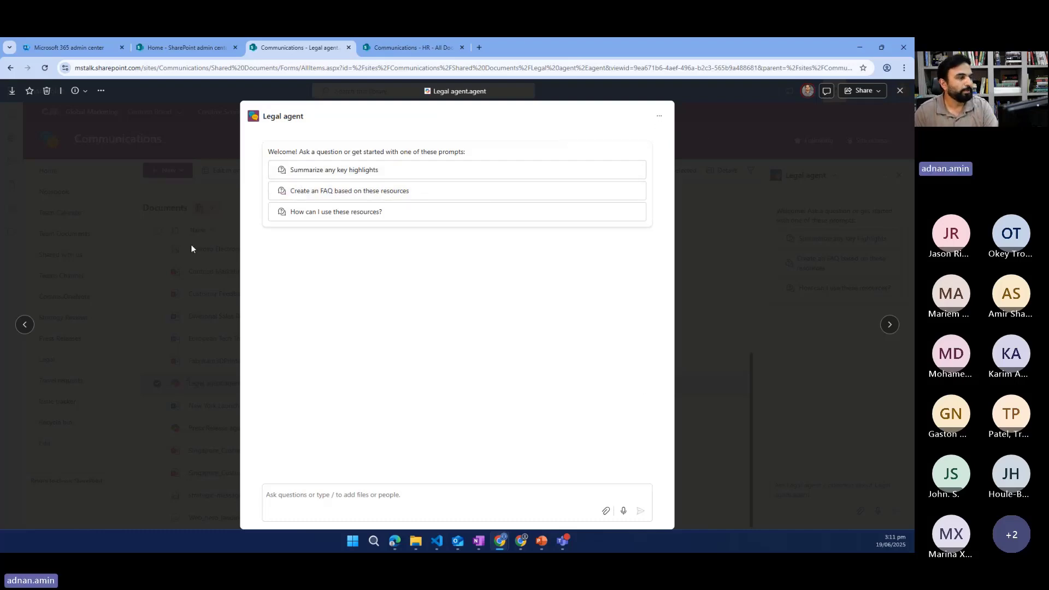
{"action": "key", "text": "Escape"}
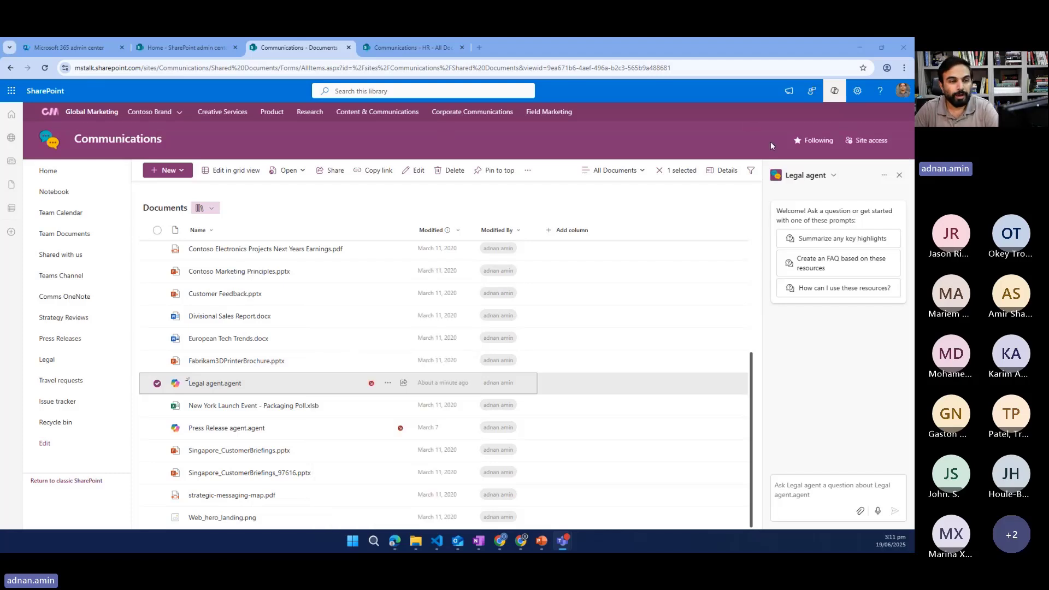
From the Communications home page, set the Legal agent as an approved agent for the site and close the agent pane.
{"action": "left_click", "coordinate": [830, 176]}
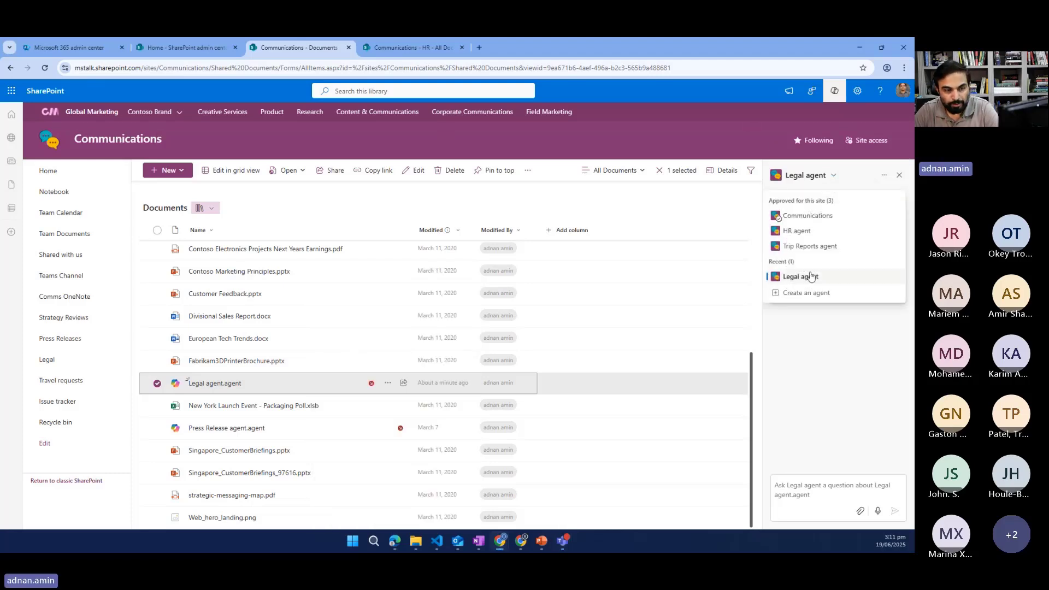
{"action": "left_click", "coordinate": [85, 142]}
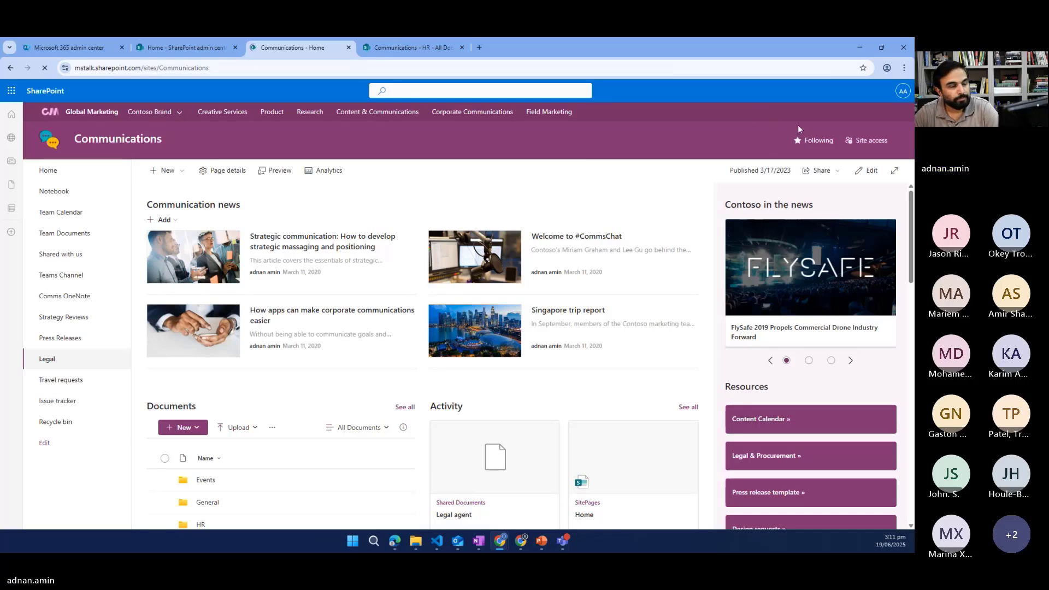
{"action": "left_click", "coordinate": [782, 100]}
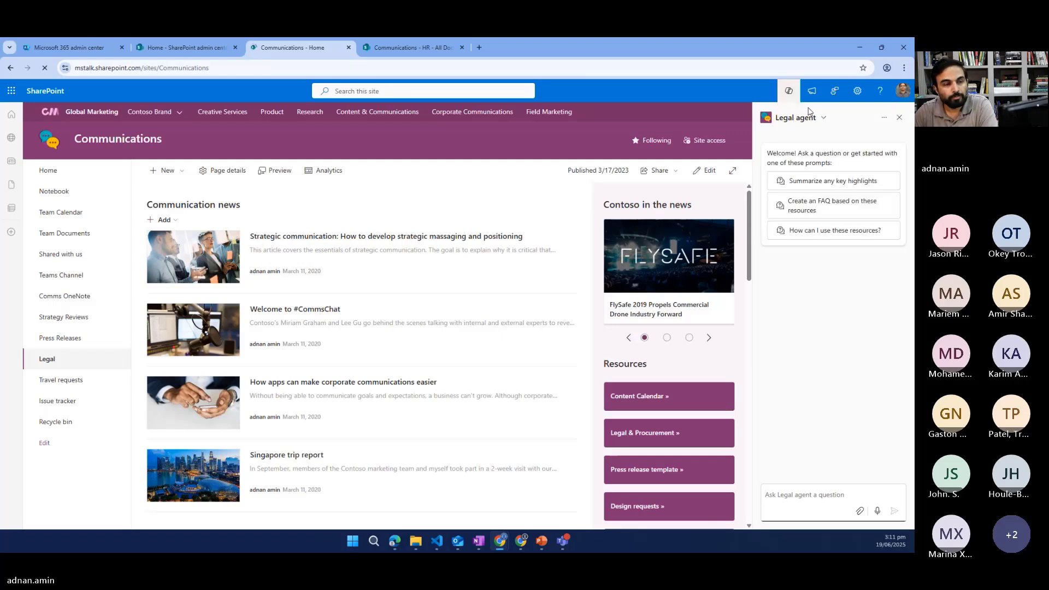
{"action": "left_click", "coordinate": [823, 118]}
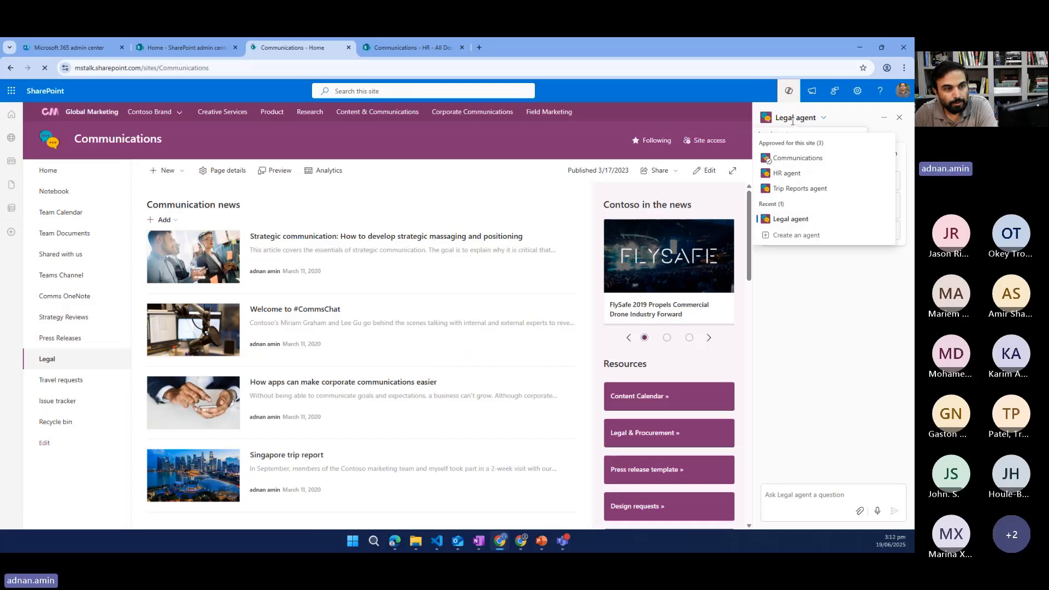
{"action": "left_click", "coordinate": [884, 118]}
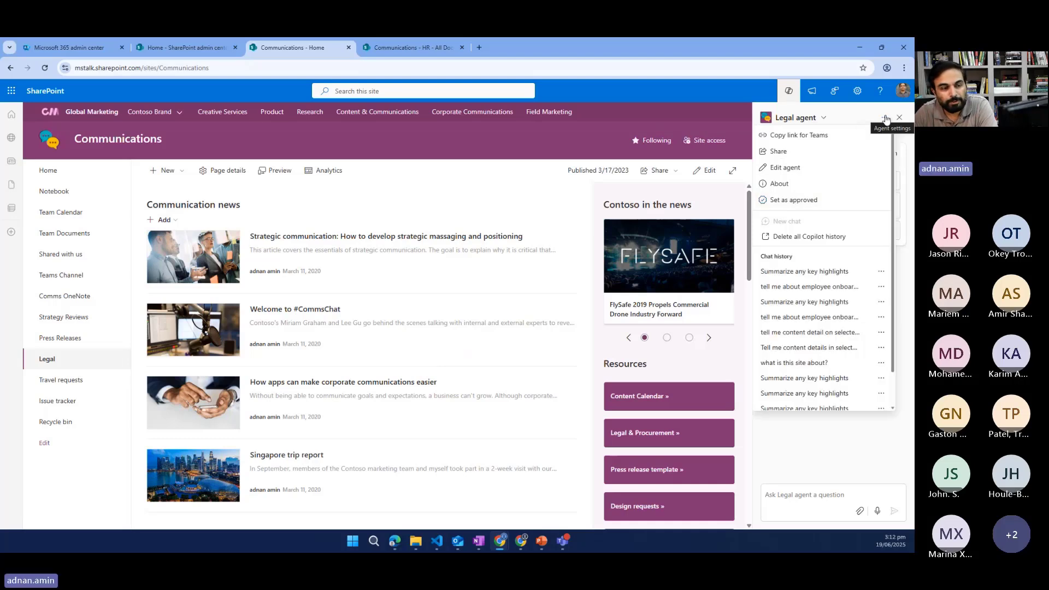
{"action": "left_click", "coordinate": [784, 201]}
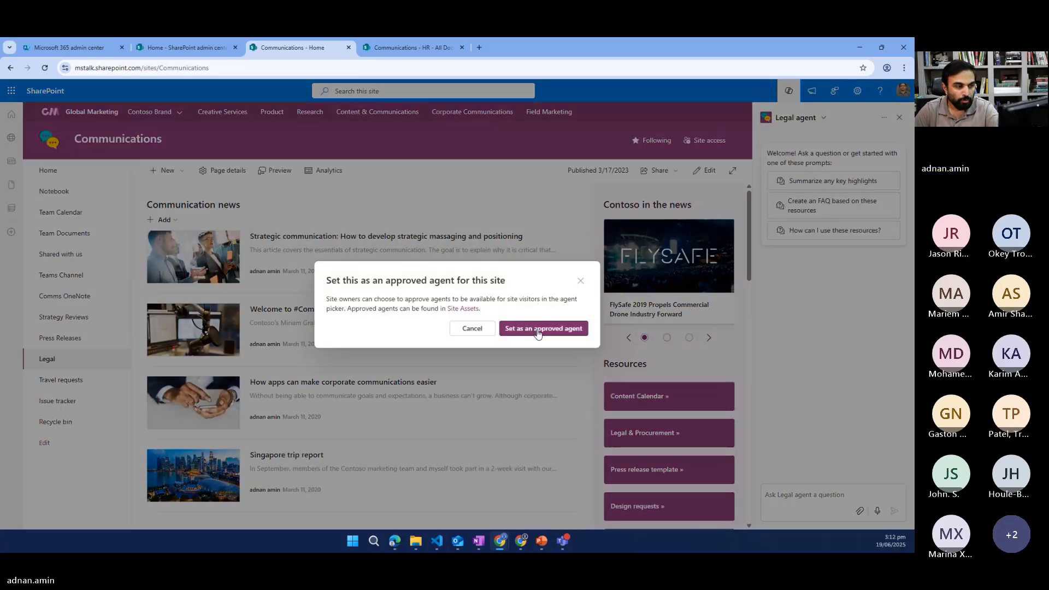
{"action": "left_click", "coordinate": [537, 329]}
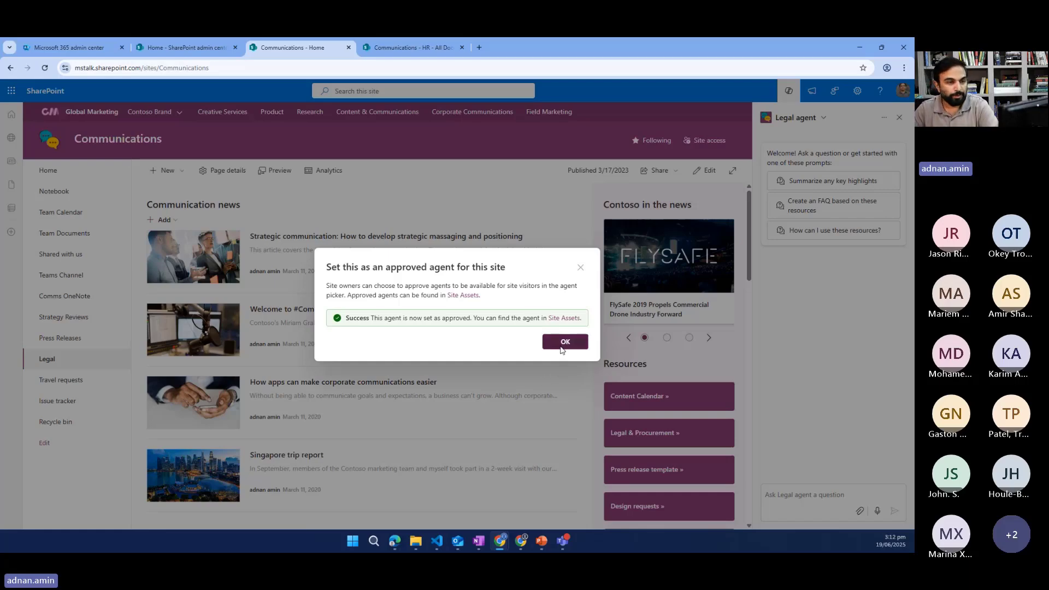
{"action": "left_click", "coordinate": [564, 345]}
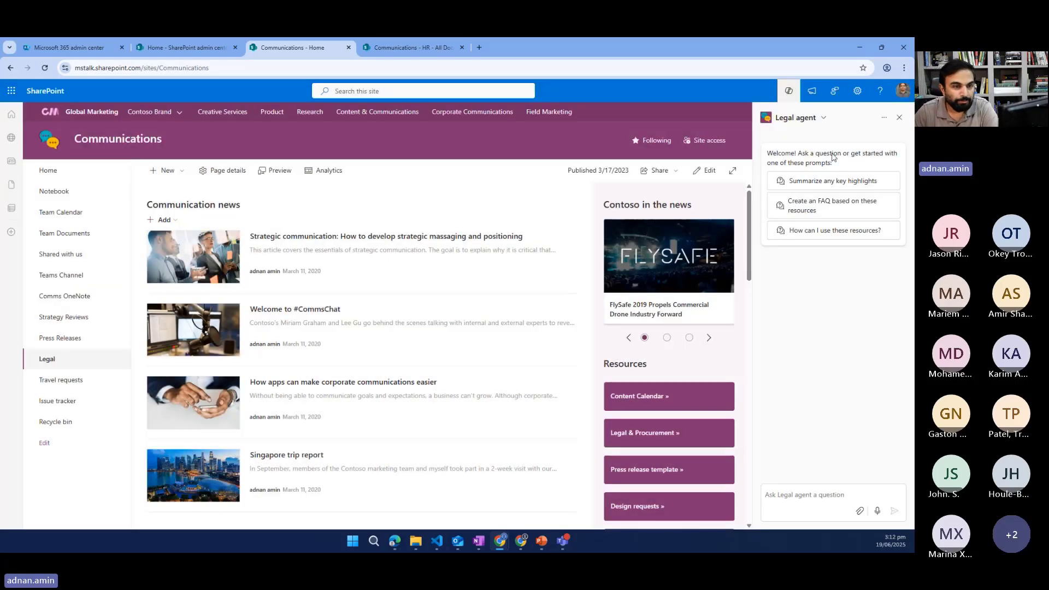
{"action": "left_click", "coordinate": [899, 118]}
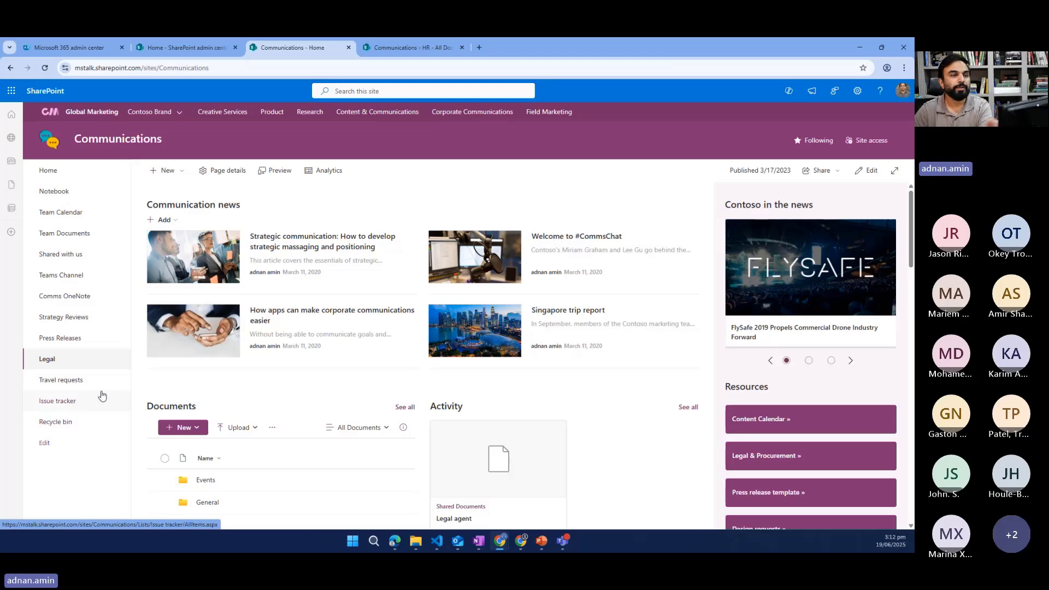
Look for the Legal agent file in Team Documents, and inspect the Copilots > Approved folder of the Site Assets library.
{"action": "left_click", "coordinate": [65, 233]}
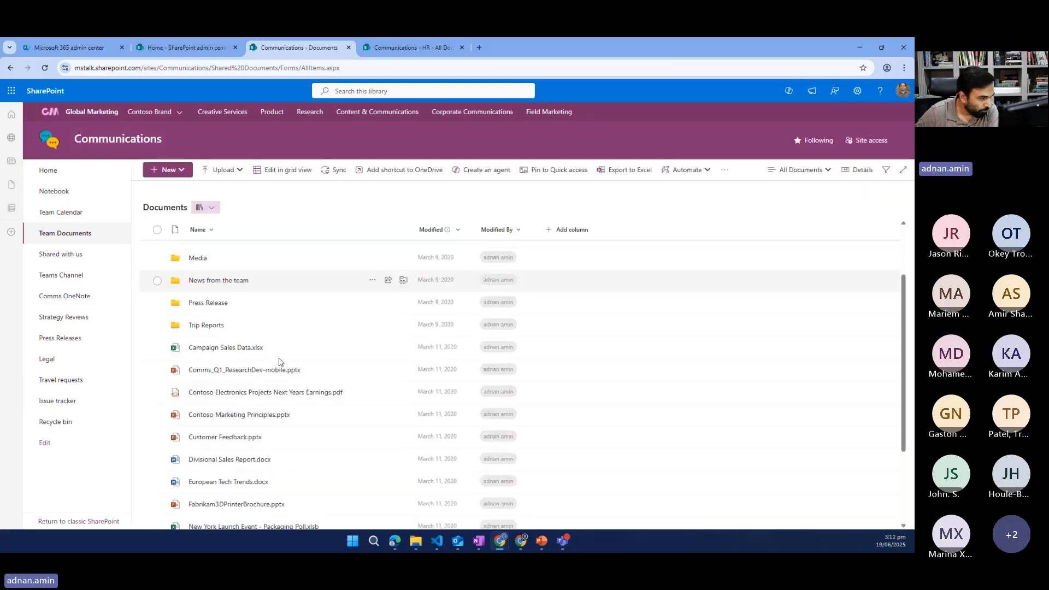
{"action": "scroll", "coordinate": [211, 461], "scroll_direction": "down", "scroll_amount": 3}
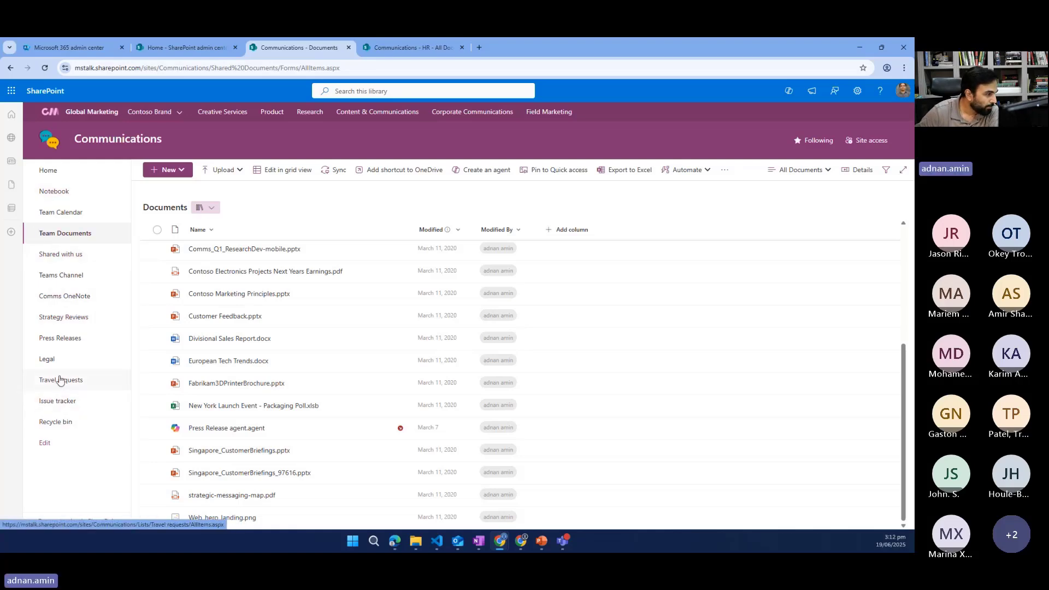
{"action": "left_click", "coordinate": [857, 91]}
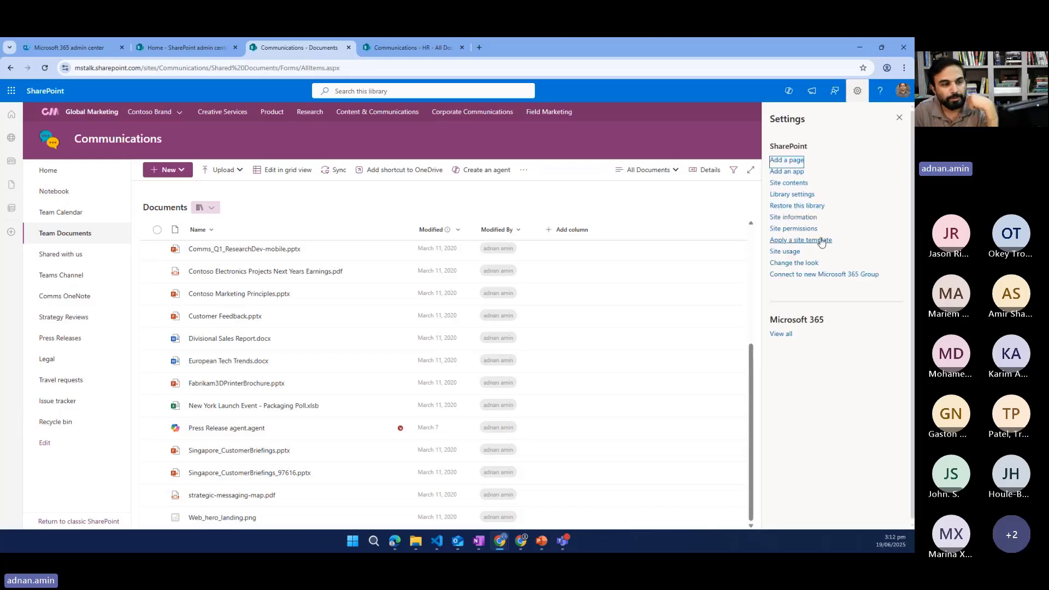
{"action": "left_click", "coordinate": [789, 184]}
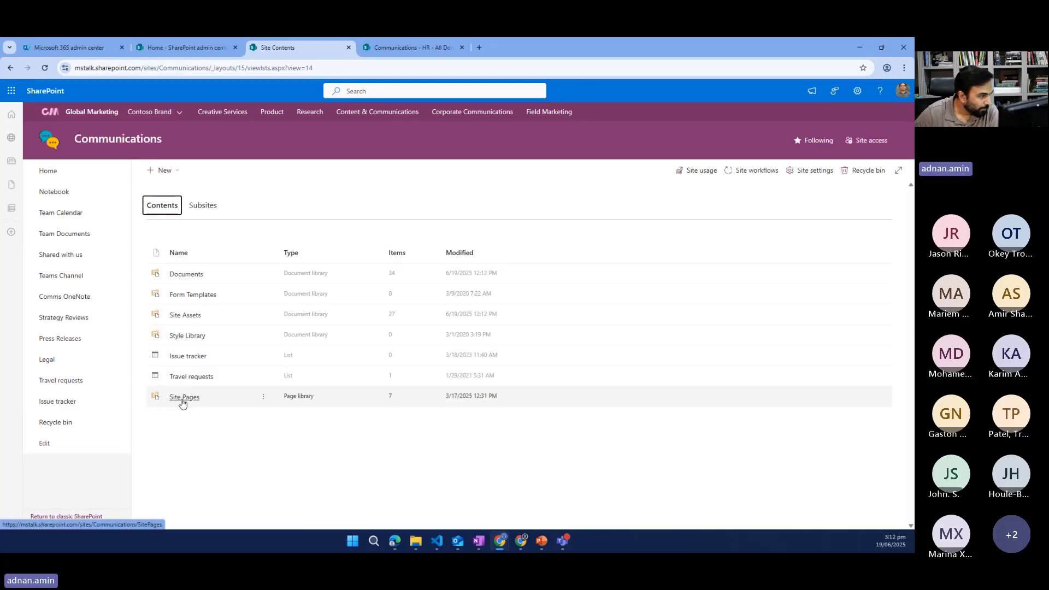
{"action": "left_click", "coordinate": [190, 315]}
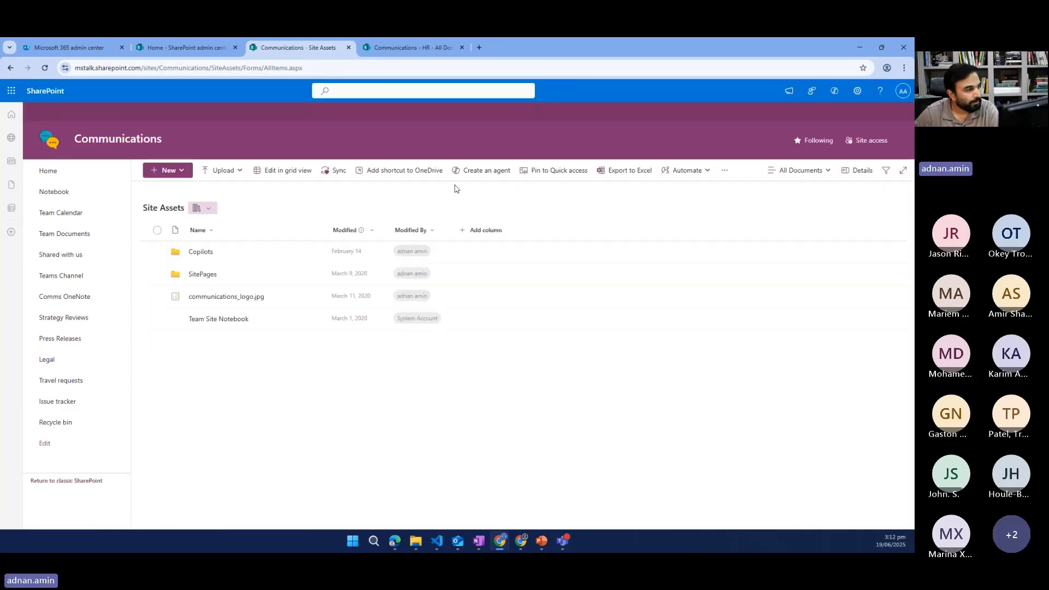
{"action": "left_click", "coordinate": [200, 255]}
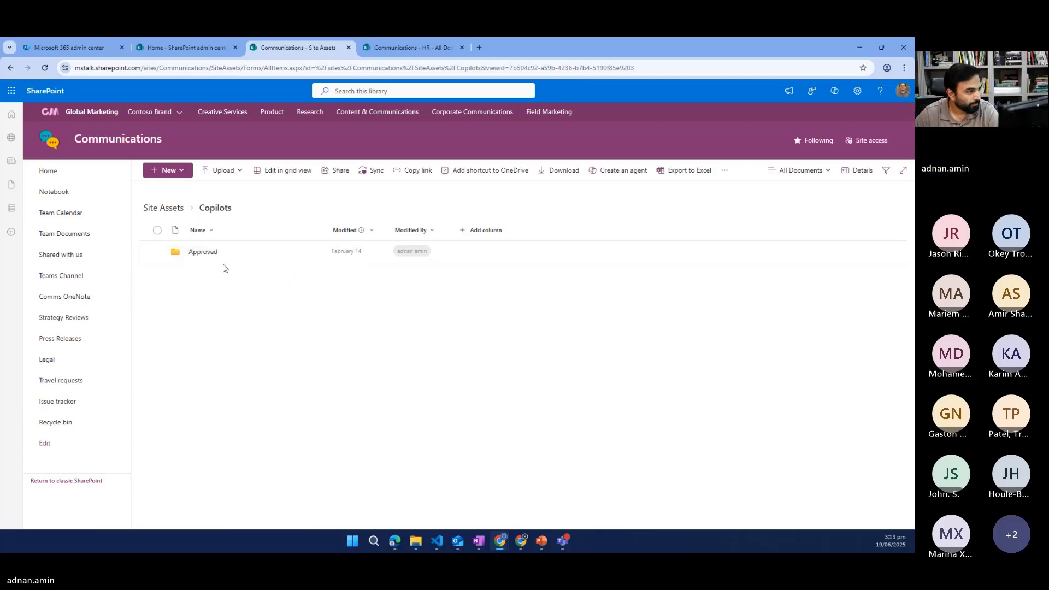
{"action": "left_click", "coordinate": [208, 252]}
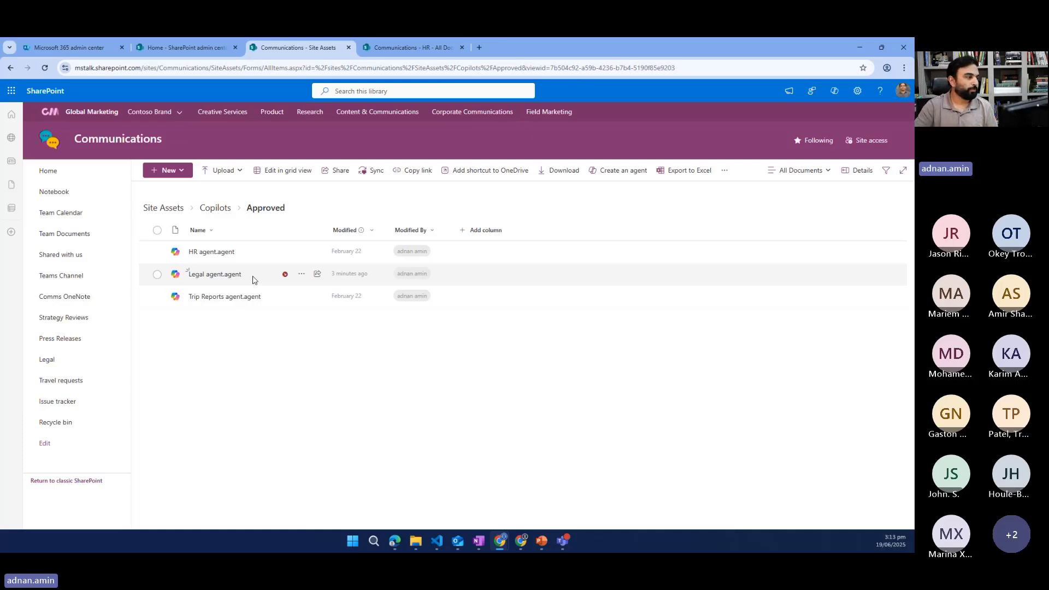
Return to the site home page and set the HR agent as the site's default agent.
{"action": "left_click", "coordinate": [49, 172]}
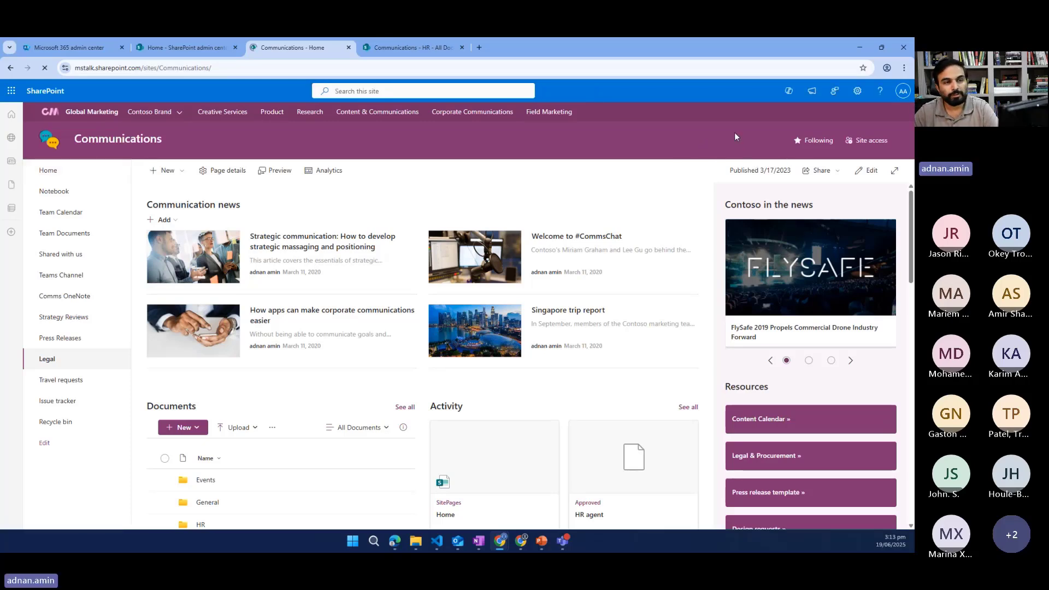
{"action": "left_click", "coordinate": [788, 90]}
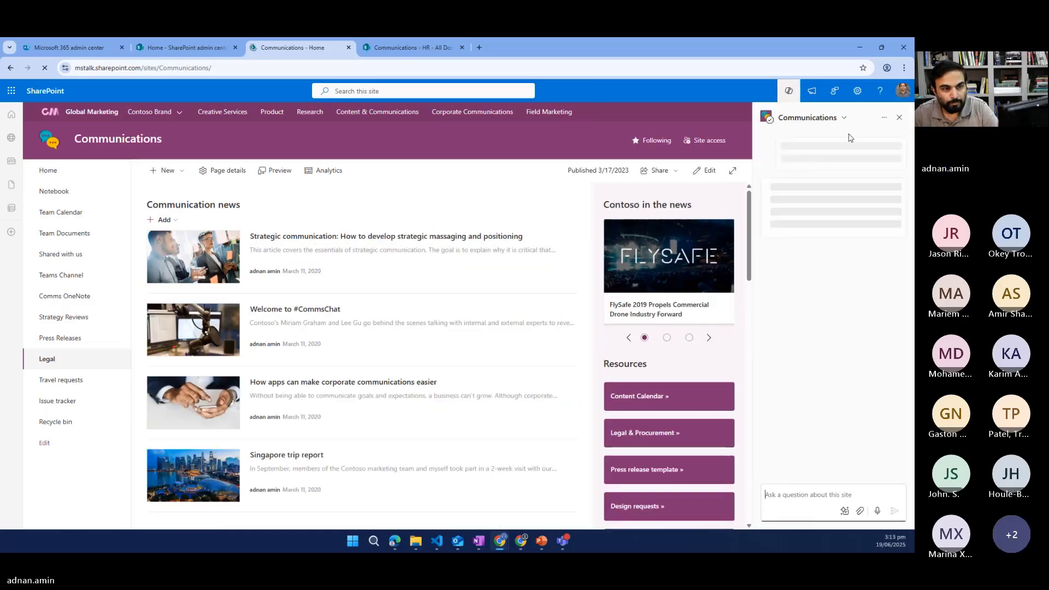
{"action": "left_click", "coordinate": [844, 117]}
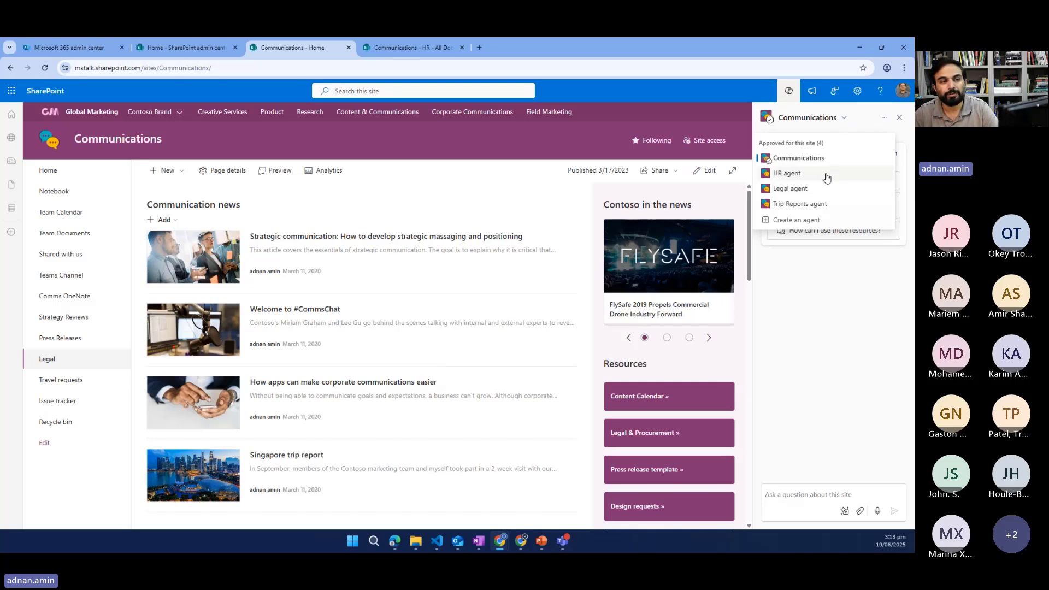
{"action": "left_click", "coordinate": [828, 173]}
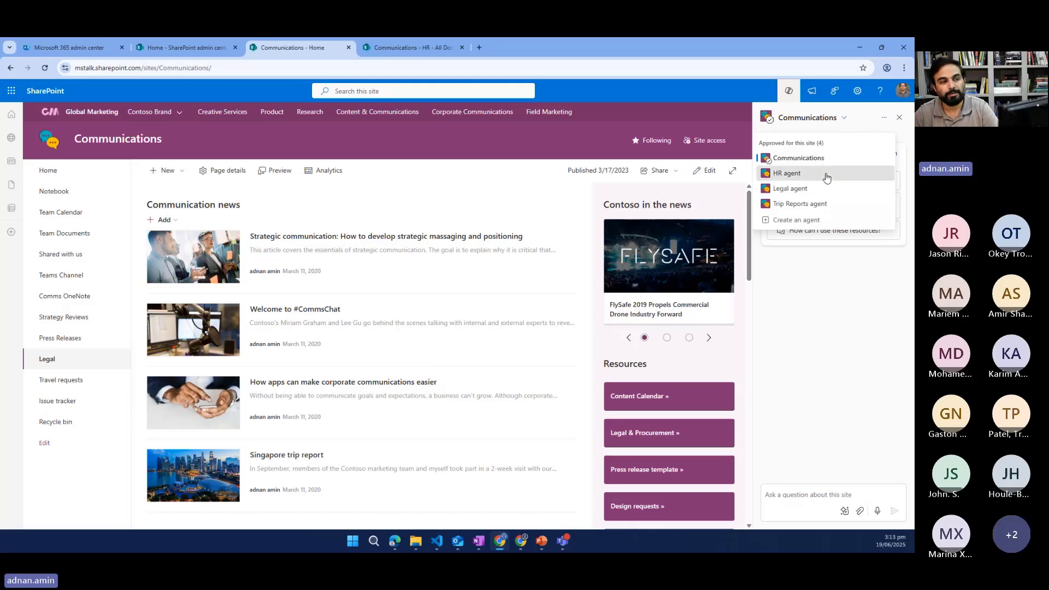
{"action": "left_click", "coordinate": [884, 118]}
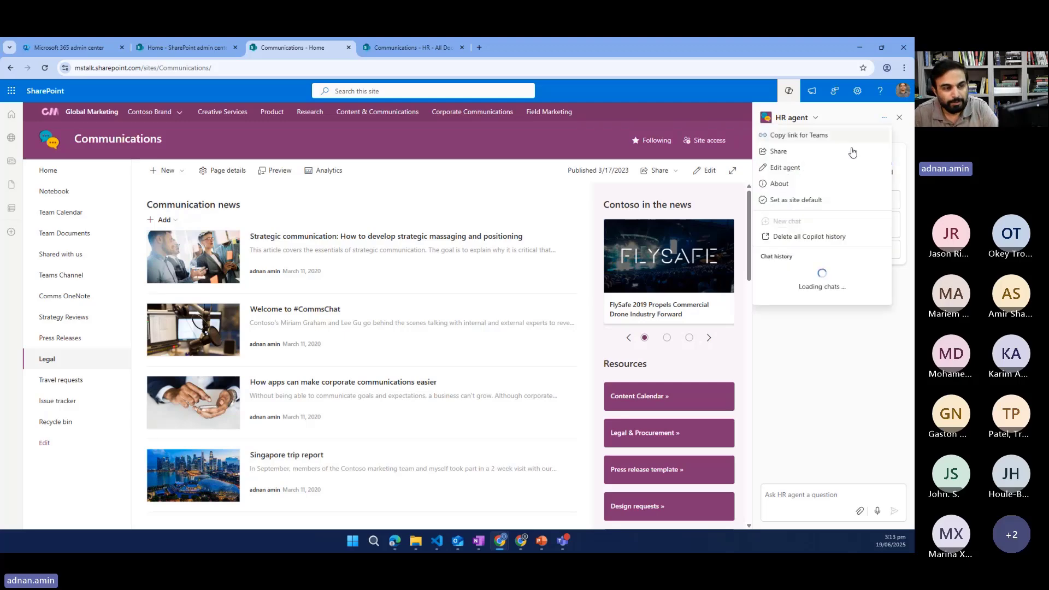
{"action": "left_click", "coordinate": [790, 203]}
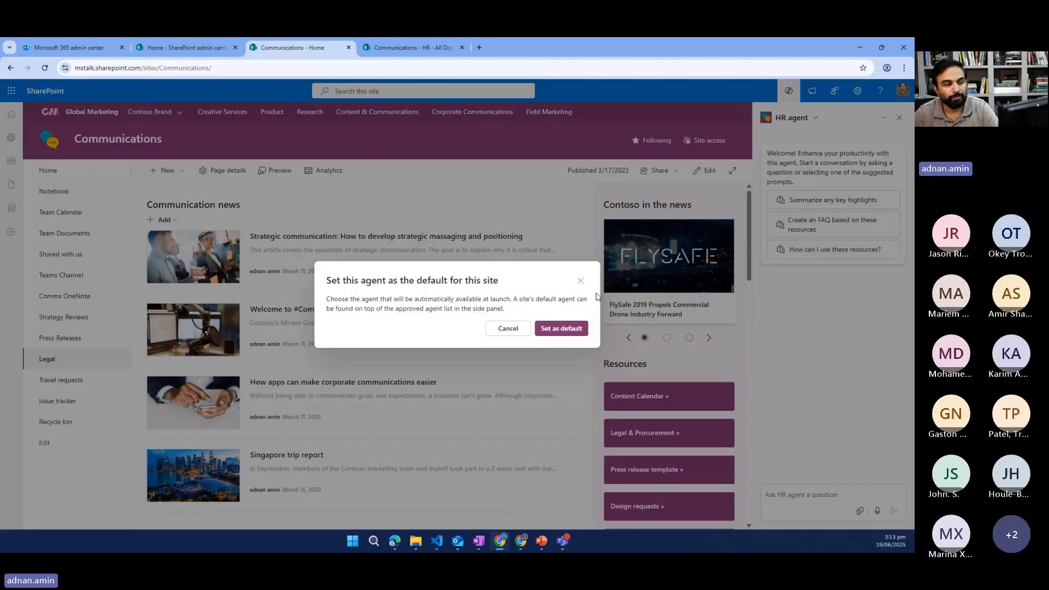
{"action": "left_click", "coordinate": [572, 329]}
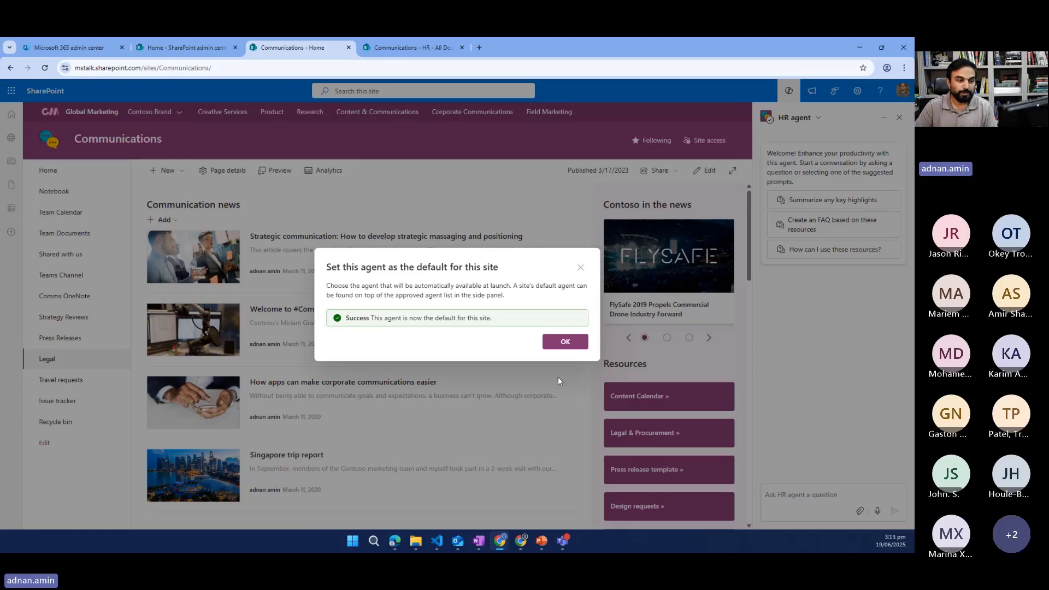
{"action": "left_click", "coordinate": [573, 343]}
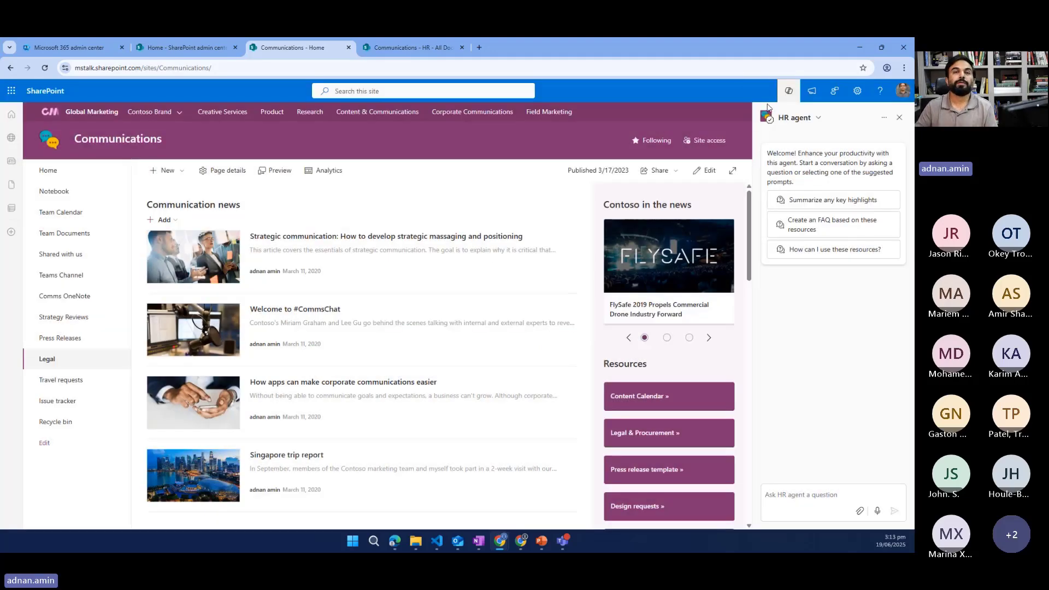
Reload the Communications home page to check which agent opens by default.
{"action": "mouse_move", "coordinate": [797, 124]}
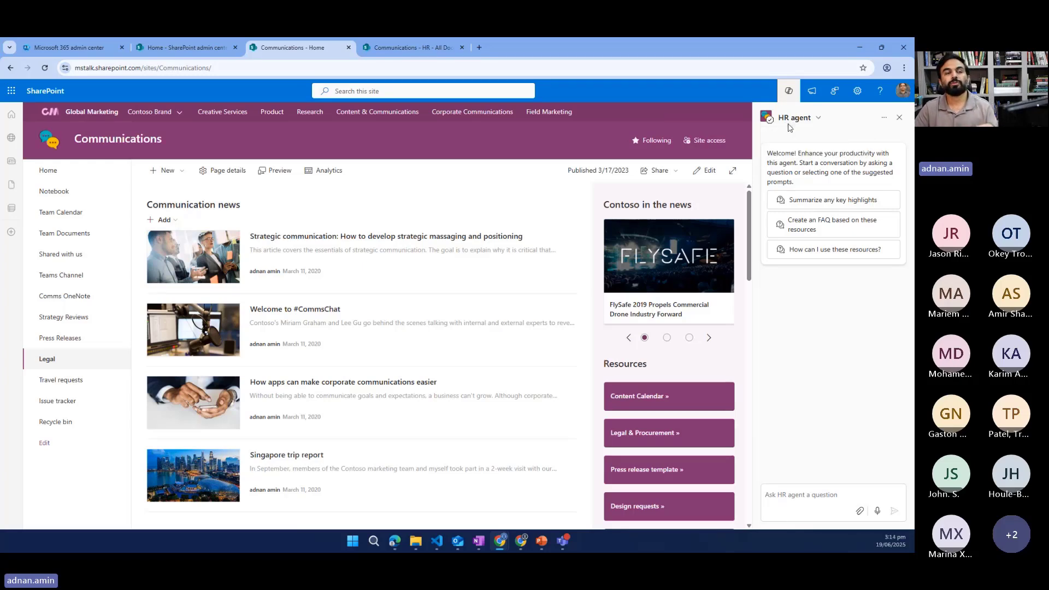
{"action": "left_click", "coordinate": [356, 70]}
{"action": "key", "text": "Return"}
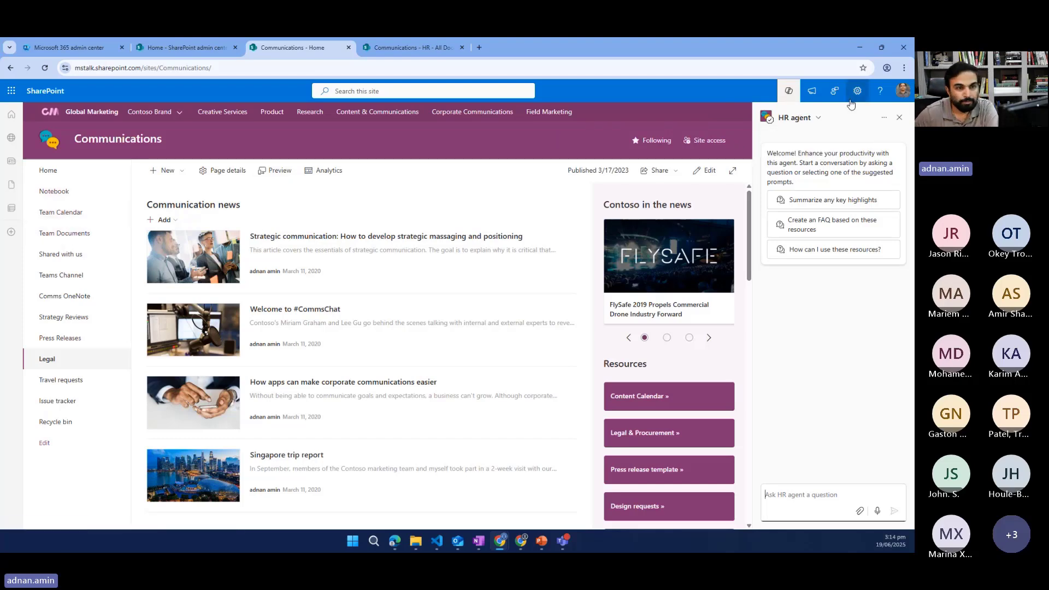
Open the HR agent for editing, review its sources, and close the editor without making changes.
{"action": "left_click", "coordinate": [884, 117]}
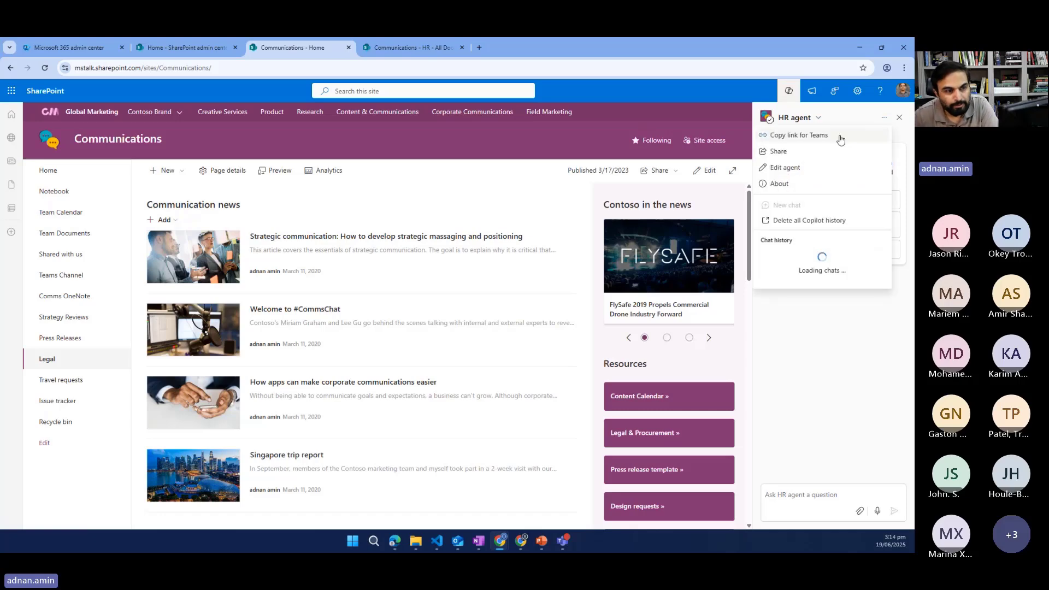
{"action": "left_click", "coordinate": [797, 172]}
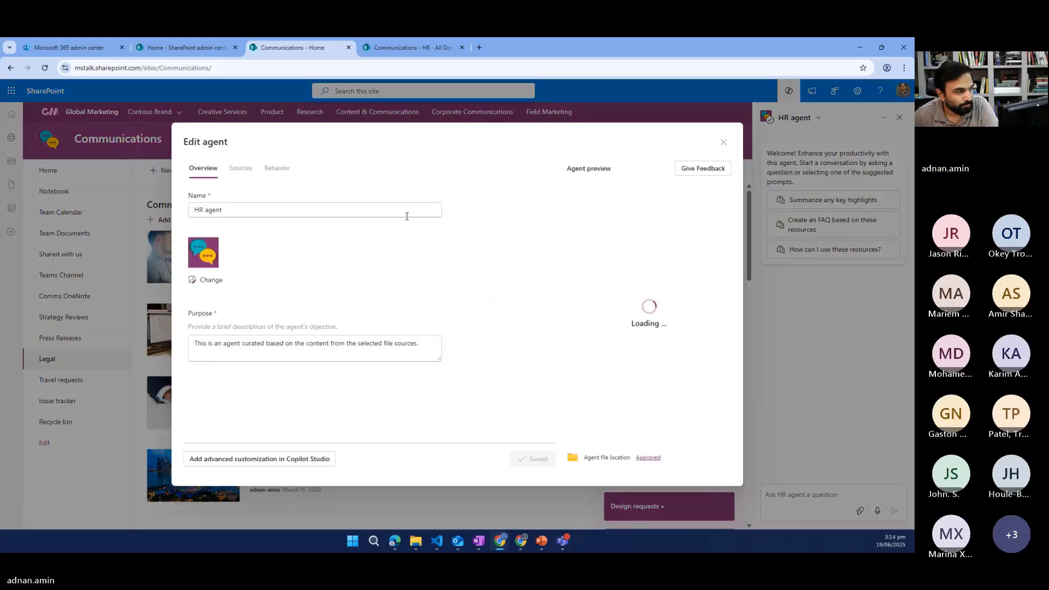
{"action": "left_click", "coordinate": [238, 169]}
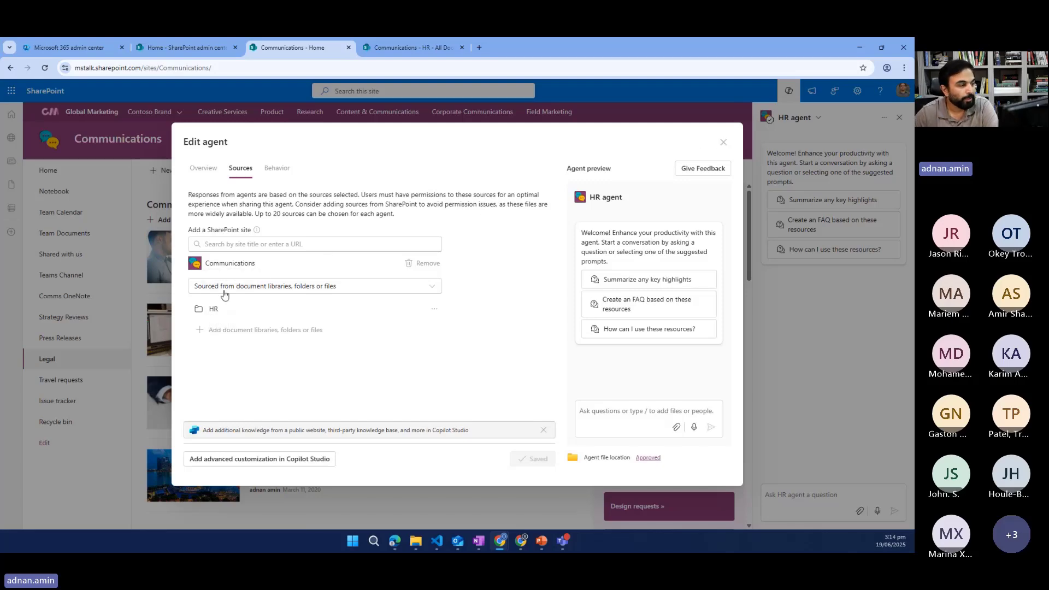
{"action": "left_click", "coordinate": [724, 142]}
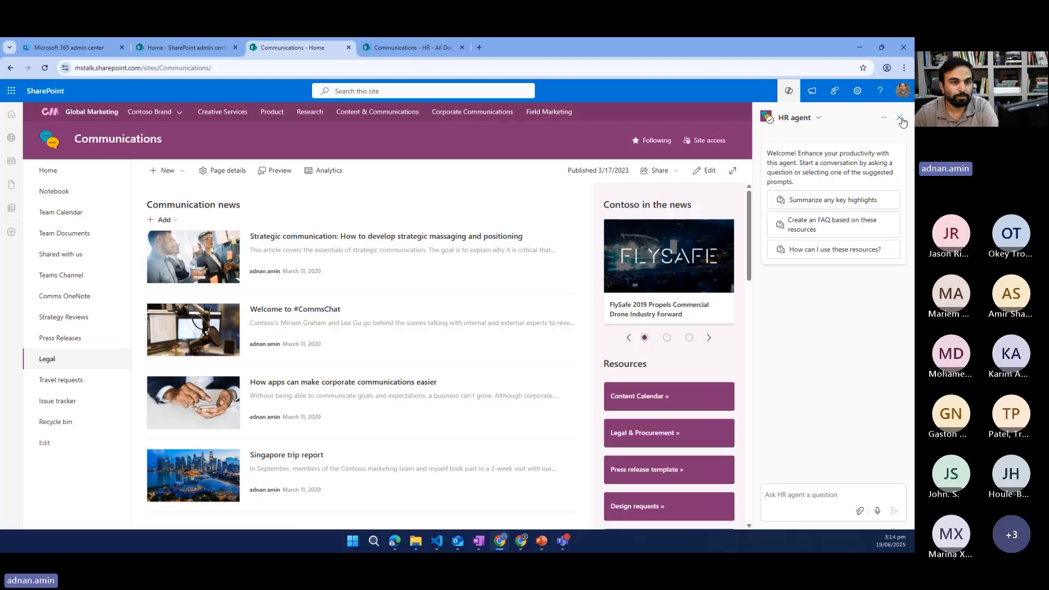
Close the agent pane and find the MSTechtalk Employee Onboarding Document in the HR folder of Team Documents.
{"action": "left_click", "coordinate": [900, 120]}
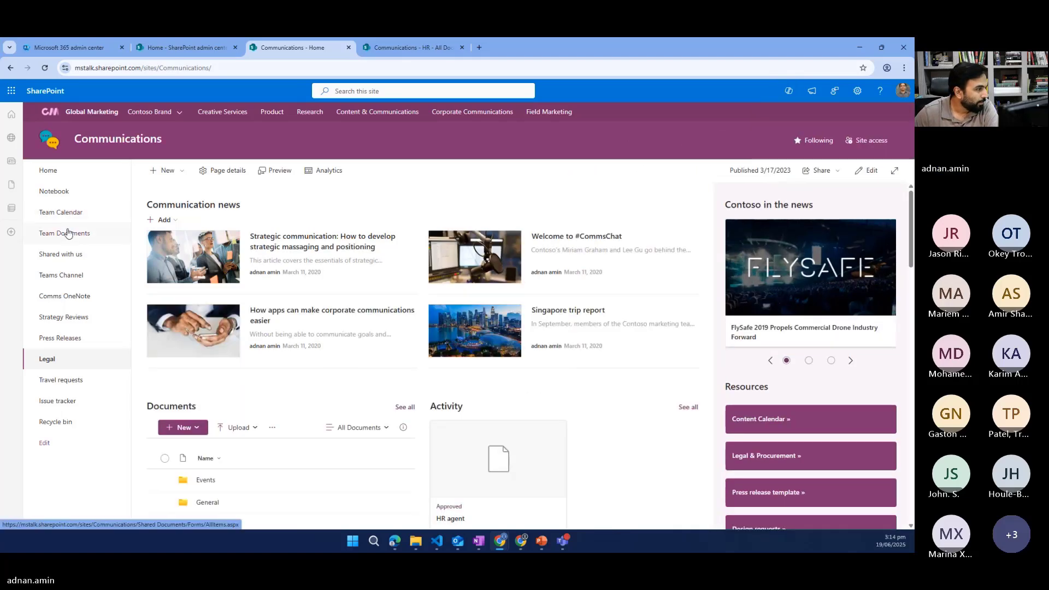
{"action": "left_click", "coordinate": [64, 235]}
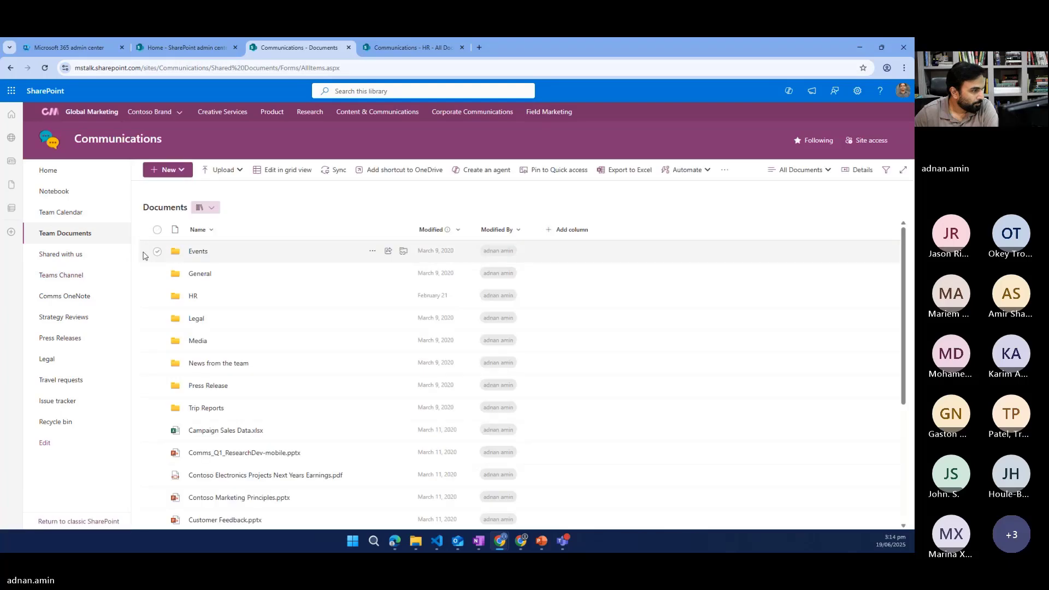
{"action": "left_click", "coordinate": [193, 296]}
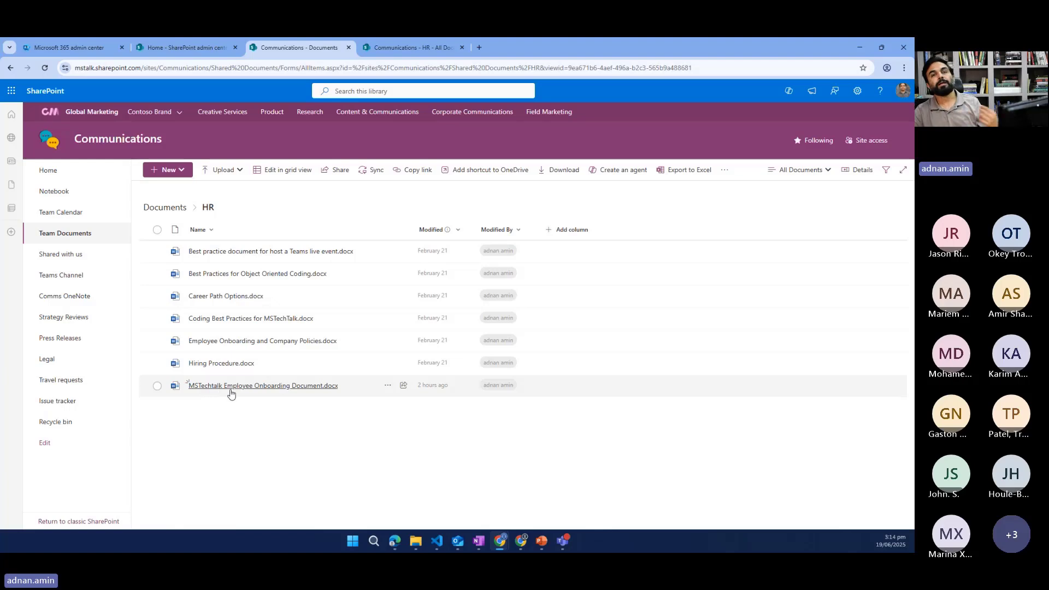
{"action": "mouse_move", "coordinate": [232, 394]}
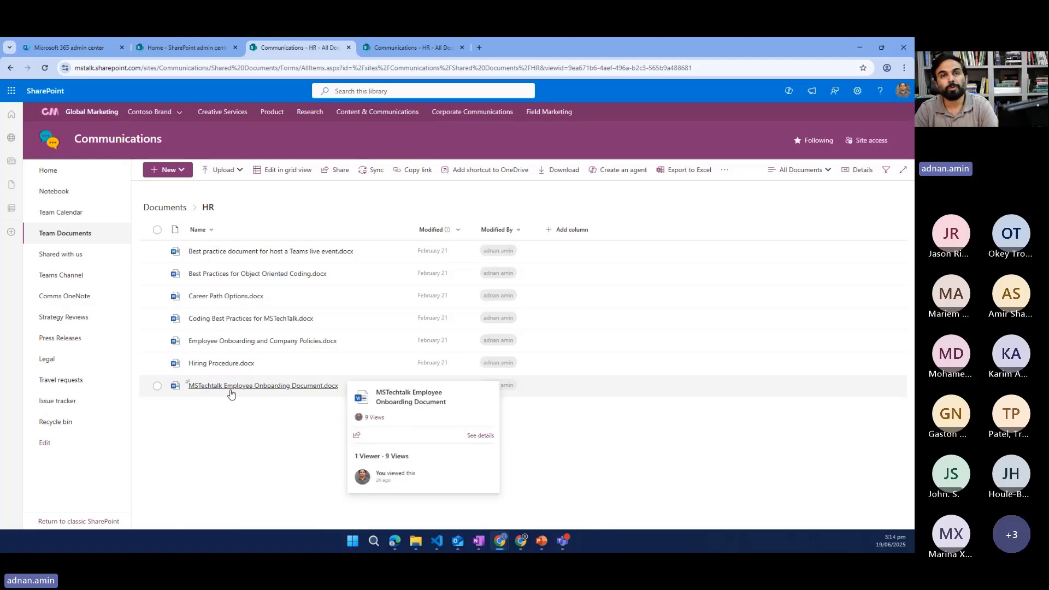
Return to the site home page and ask the HR agent "tell me about employee onboarding process".
{"action": "left_click", "coordinate": [61, 174]}
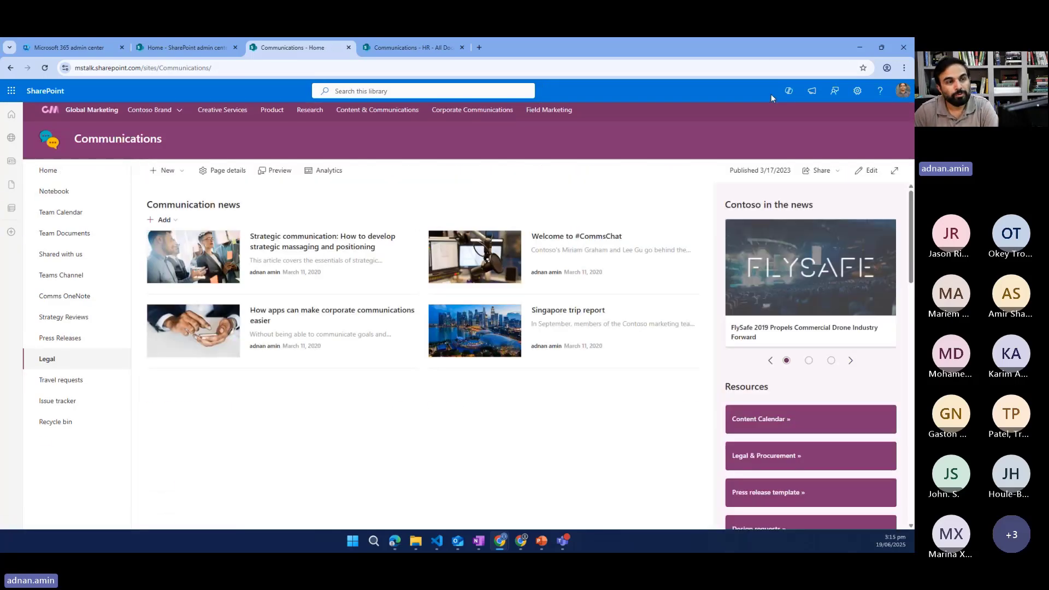
{"action": "left_click", "coordinate": [787, 92]}
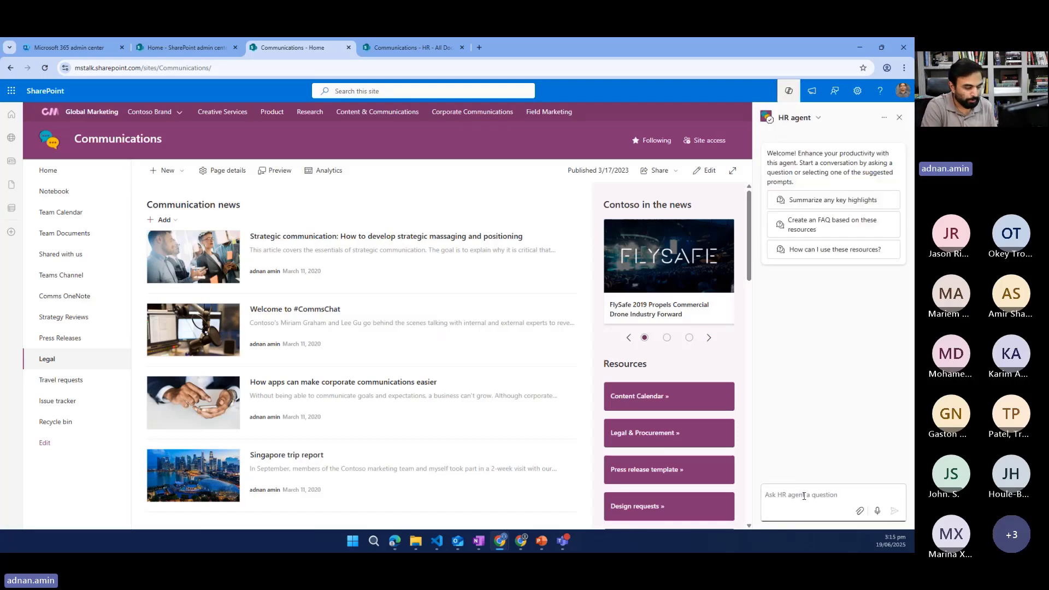
{"action": "type", "text": "tell"}
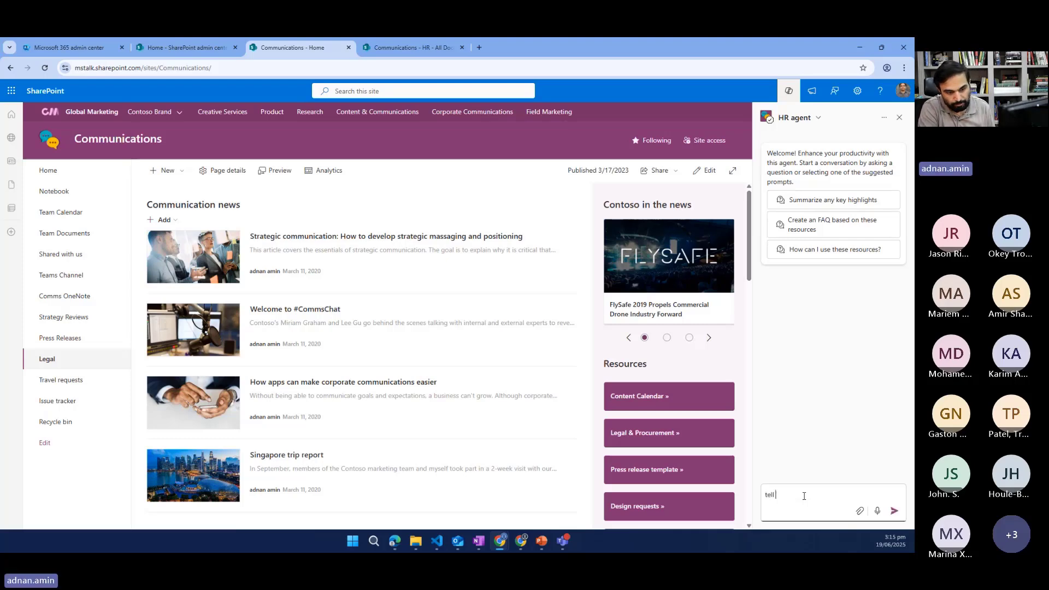
{"action": "type", "text": " me about emp"}
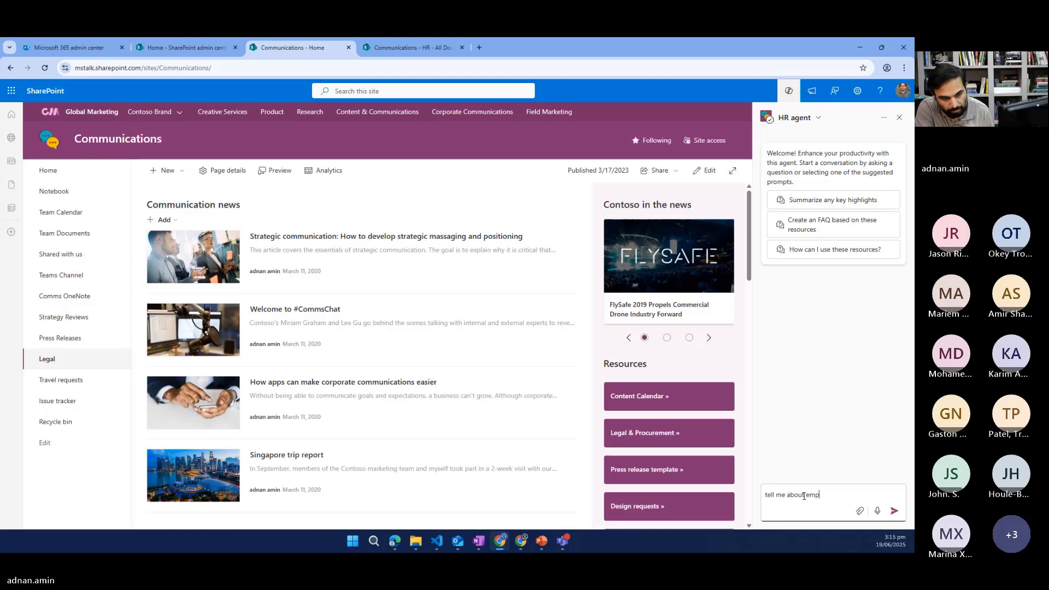
{"action": "type", "text": "loyee "}
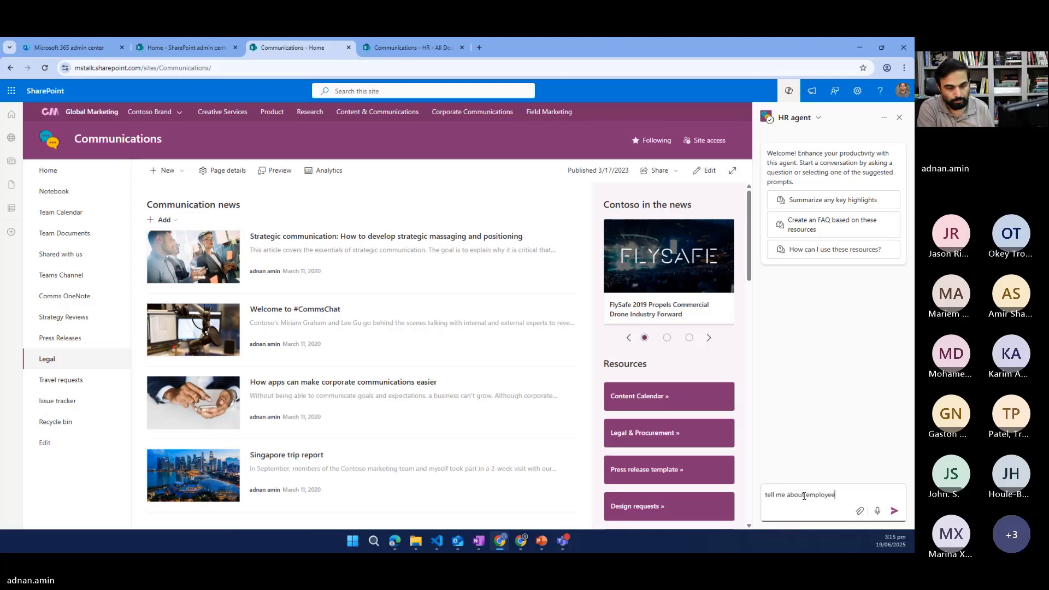
{"action": "type", "text": "onbo"}
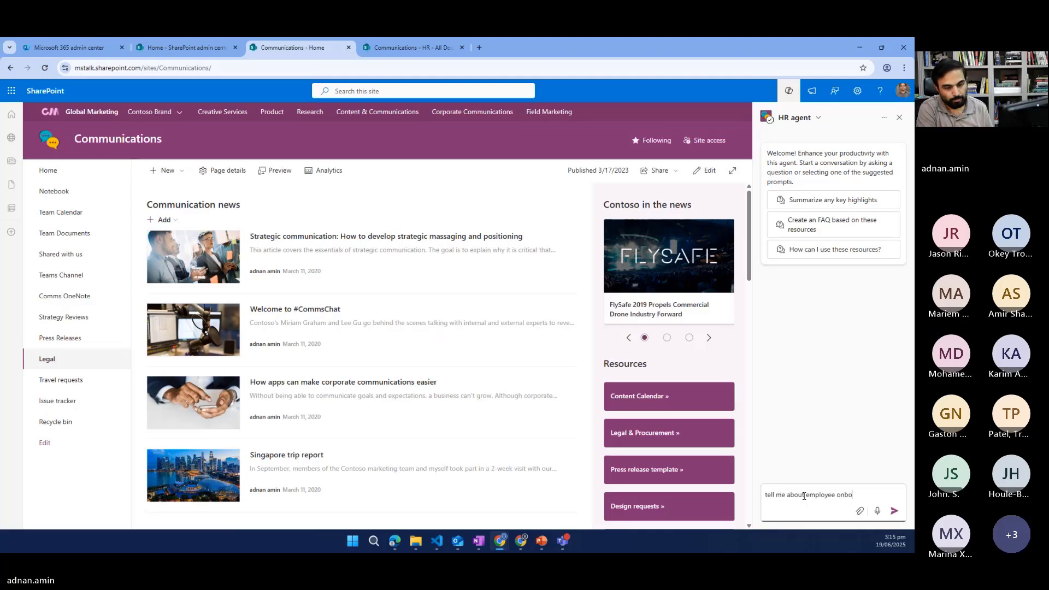
{"action": "type", "text": "arding proce"}
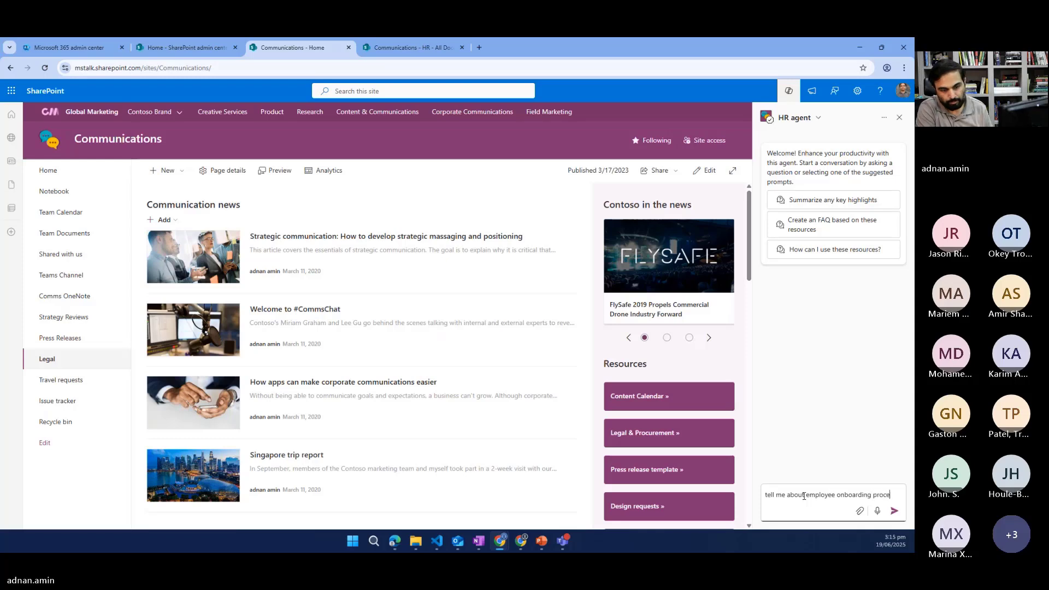
{"action": "type", "text": "ss"}
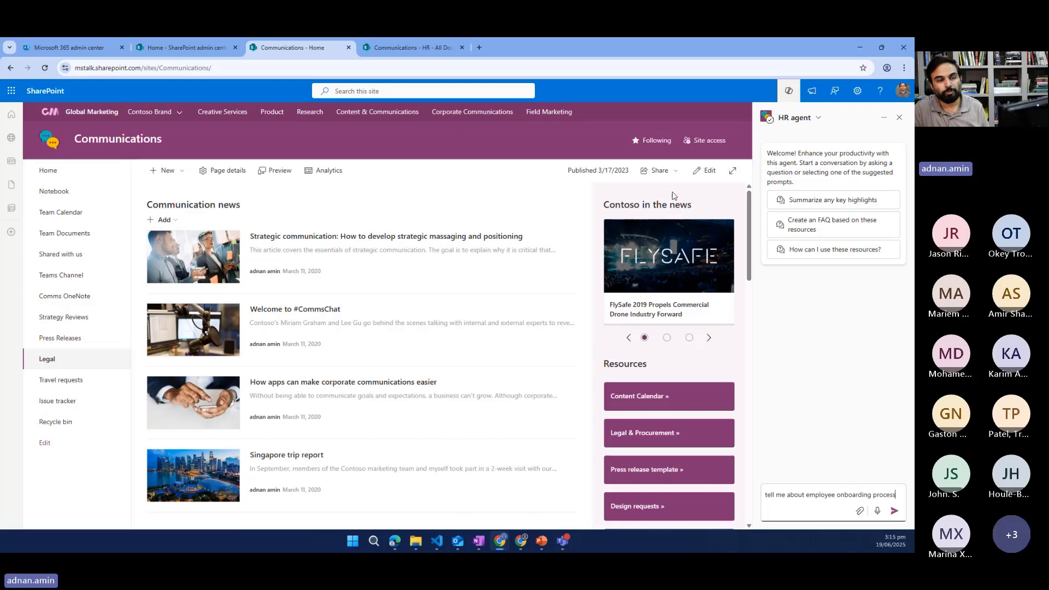
{"action": "left_click", "coordinate": [893, 512]}
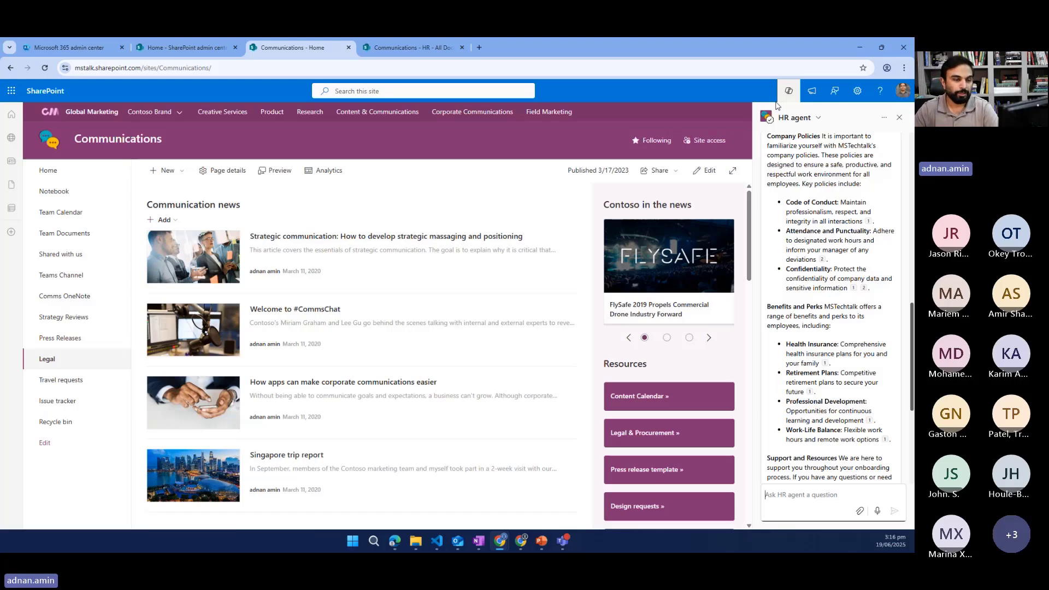
Open the HR agent for editing, review its sources and the Copilot Studio advanced customization option, and close the editor without changes.
{"action": "left_click", "coordinate": [882, 119]}
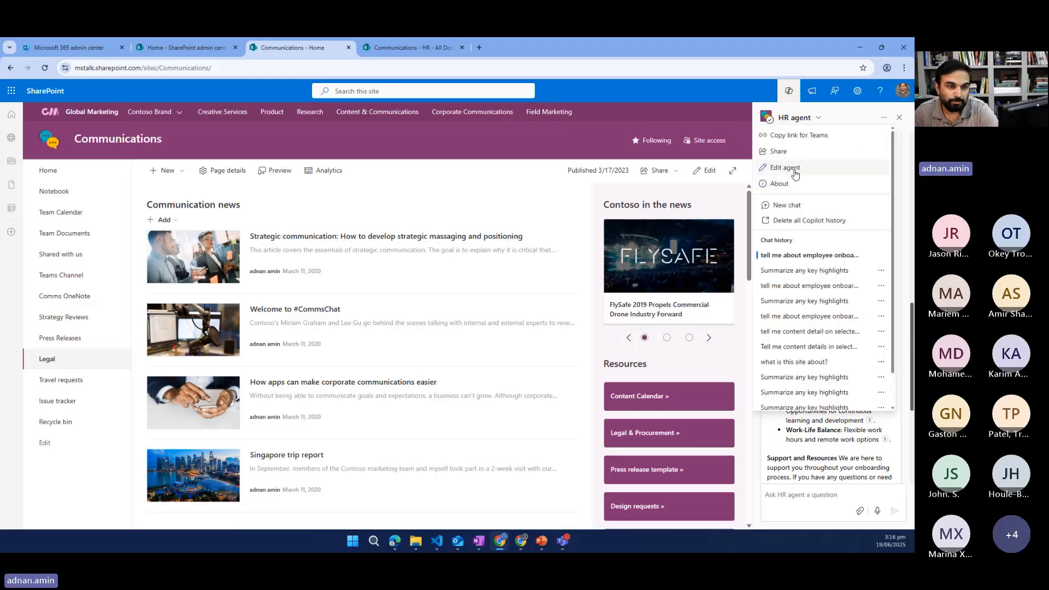
{"action": "left_click", "coordinate": [794, 170]}
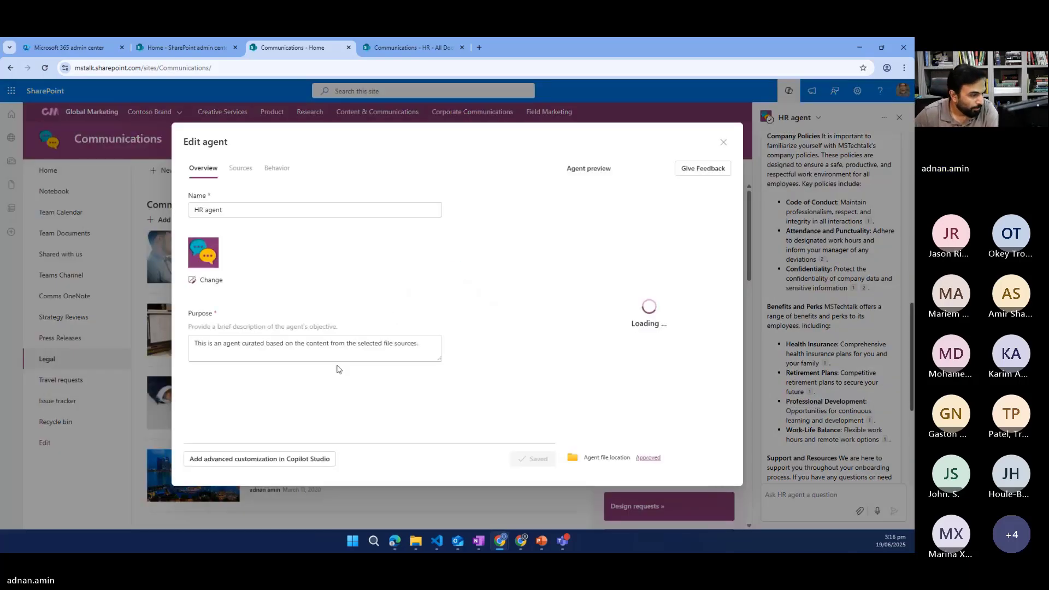
{"action": "left_click", "coordinate": [240, 168]}
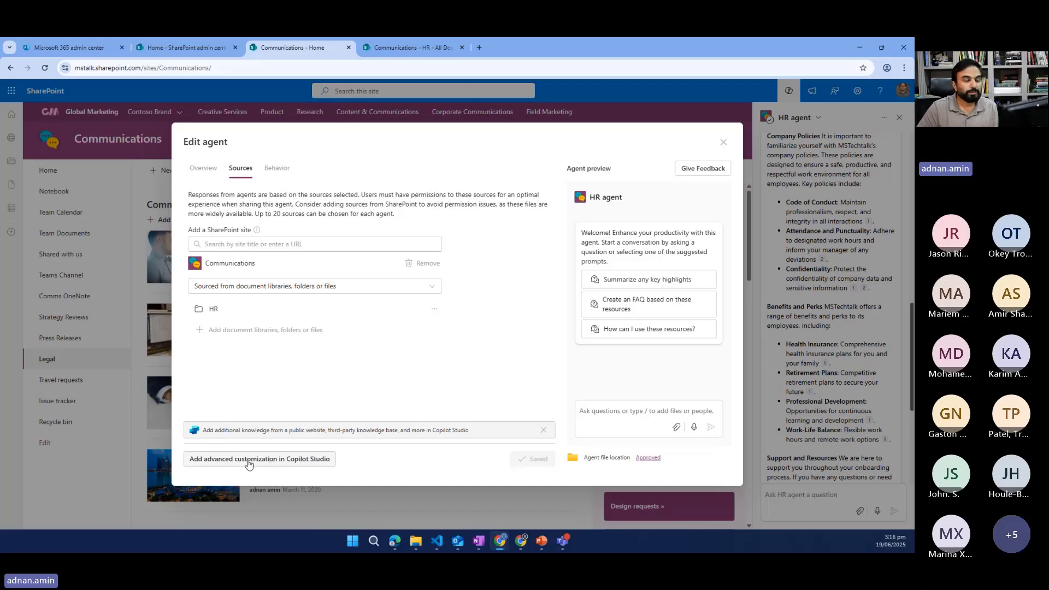
{"action": "left_click", "coordinate": [275, 463]}
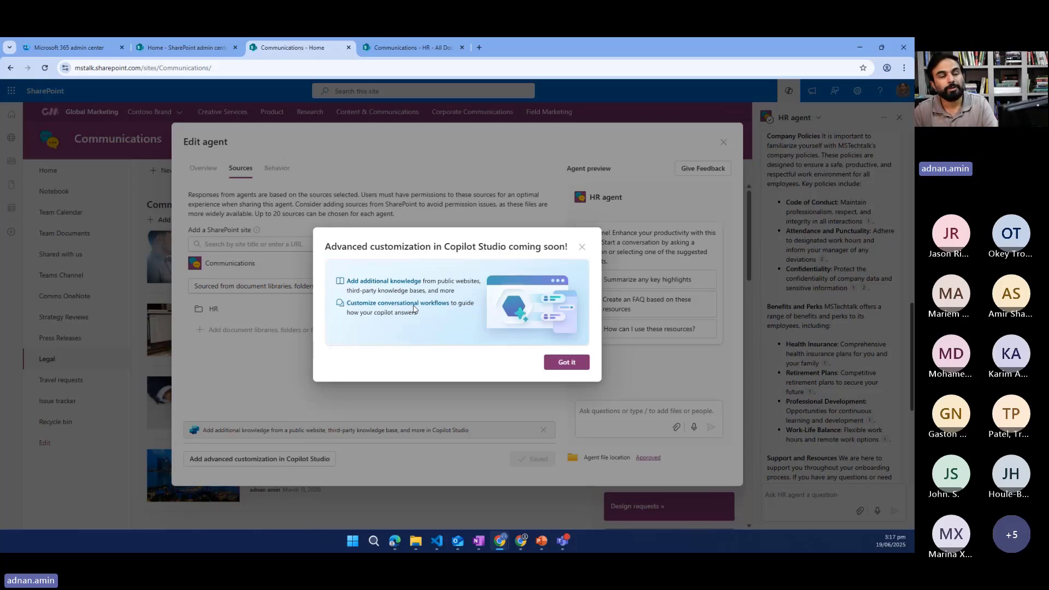
{"action": "left_click", "coordinate": [563, 362]}
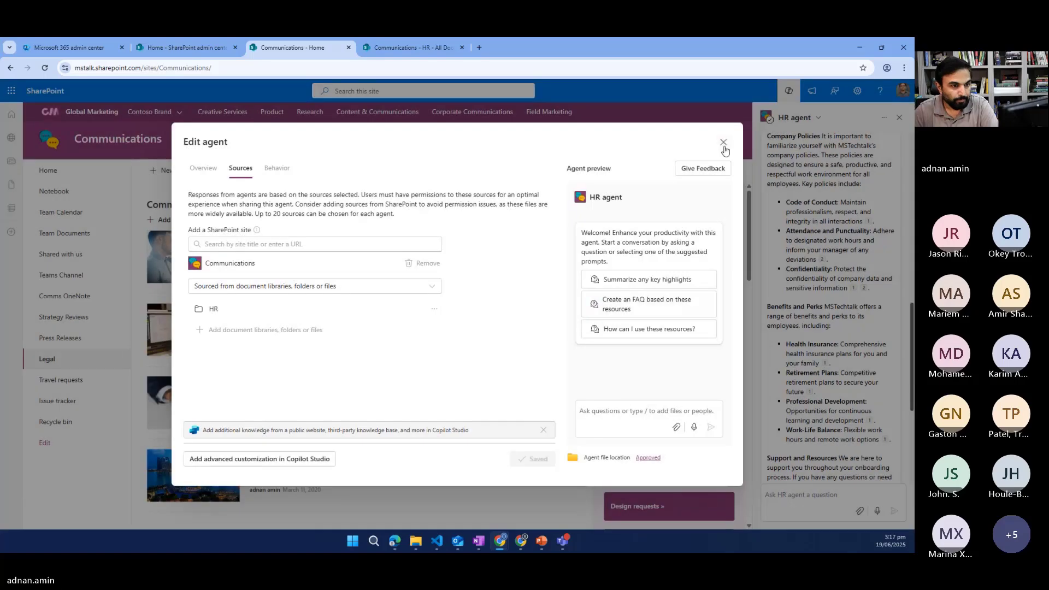
{"action": "left_click", "coordinate": [723, 143]}
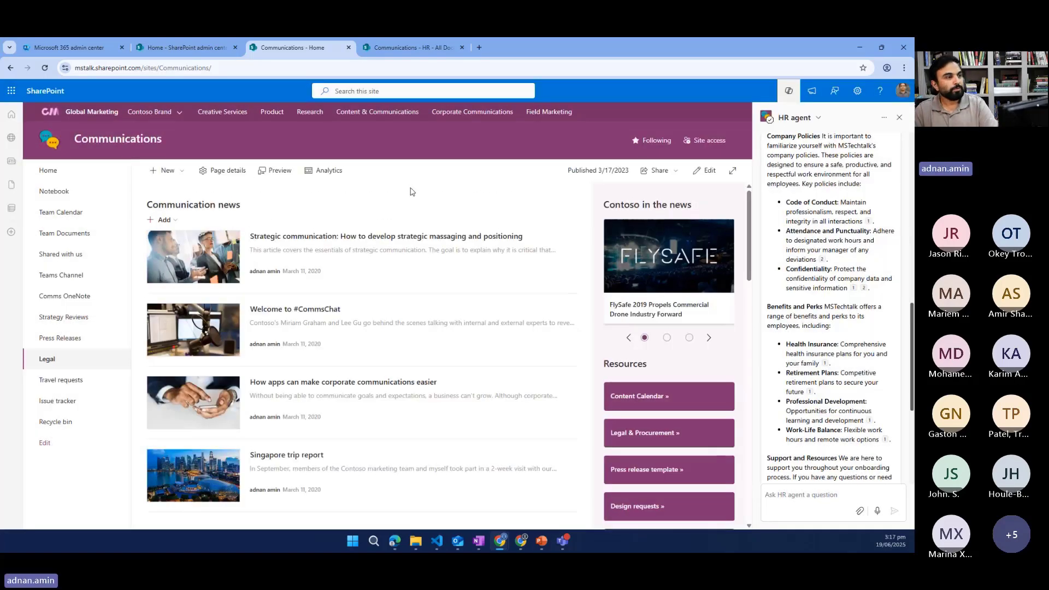
Switch to Copilot Studio in the other browser window, look at the agent flows, and return to its home page.
{"action": "left_click", "coordinate": [858, 46]}
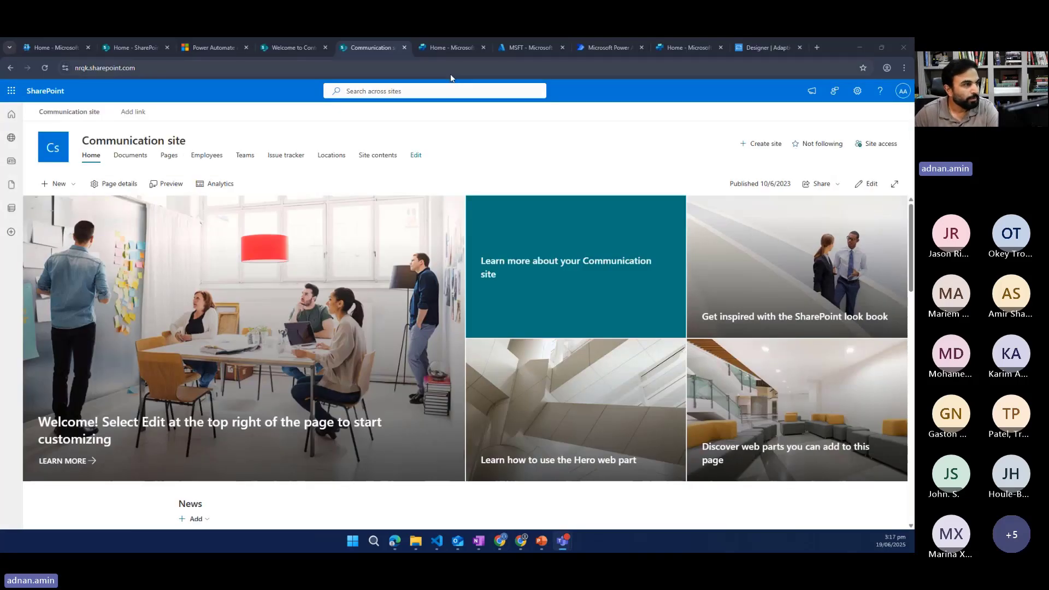
{"action": "left_click", "coordinate": [592, 47]}
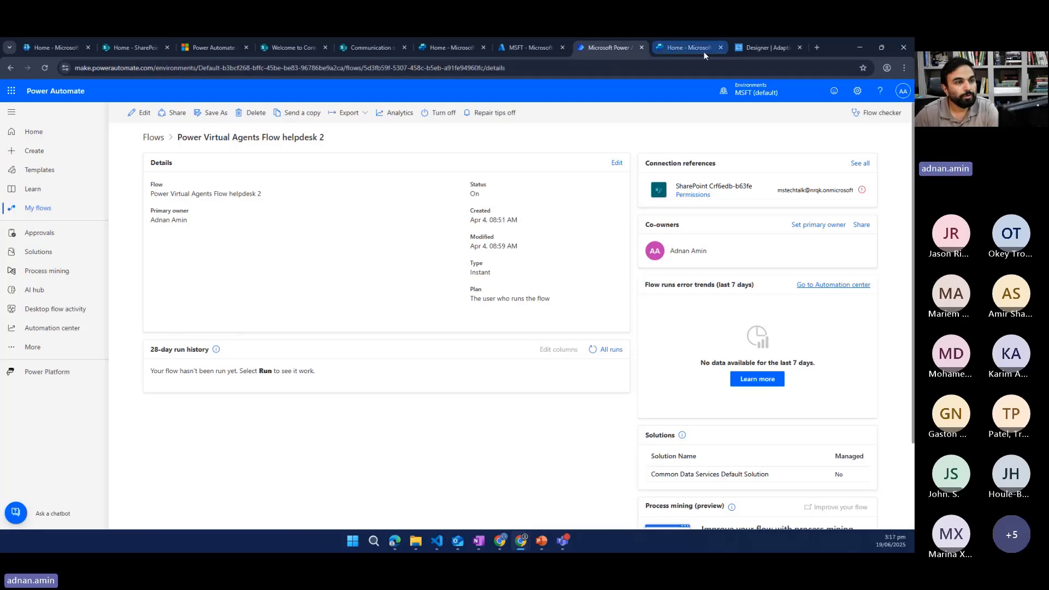
{"action": "left_click", "coordinate": [684, 49]}
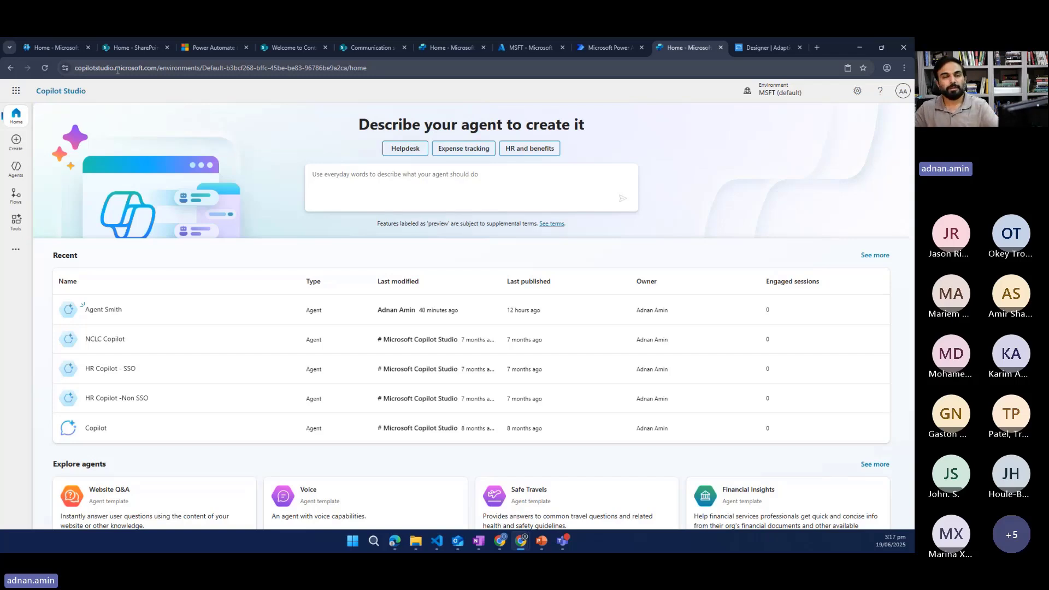
{"action": "left_click", "coordinate": [16, 202]}
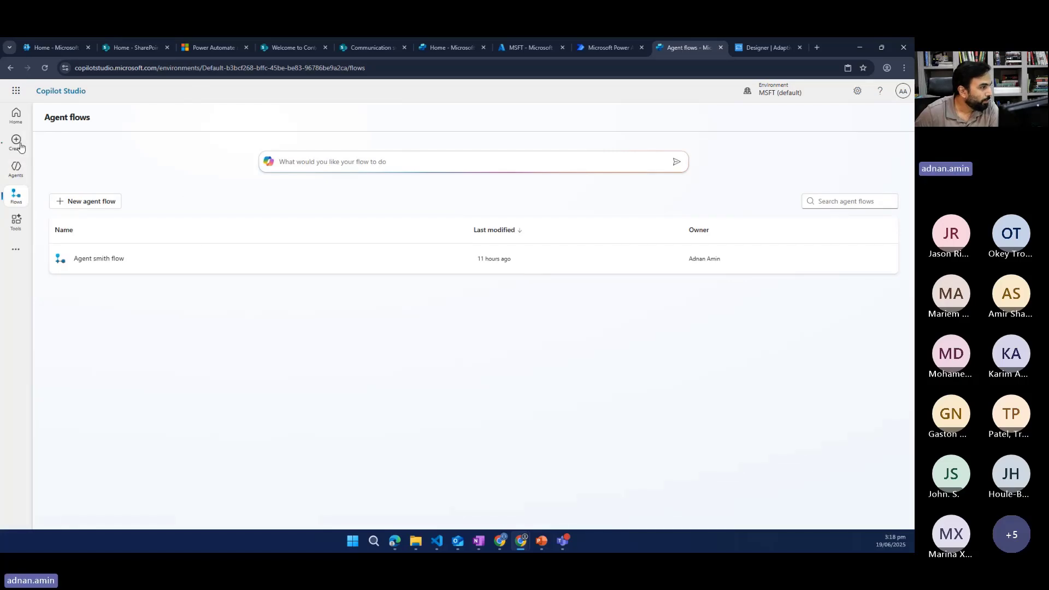
{"action": "left_click", "coordinate": [14, 117]}
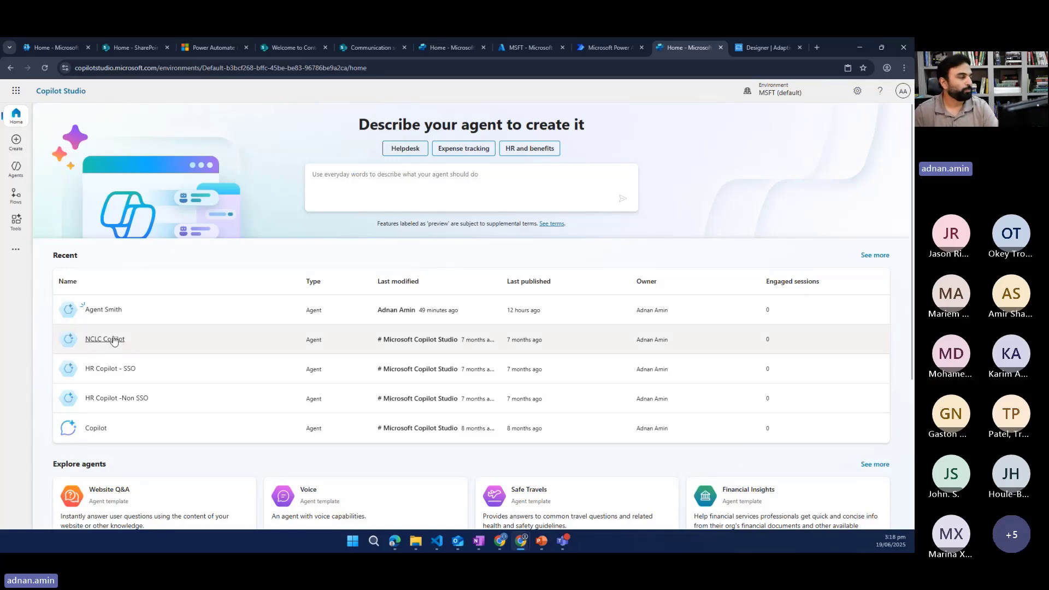
Start a new blank agent and skip the conversational setup to reach the manual configuration form.
{"action": "left_click", "coordinate": [16, 141]}
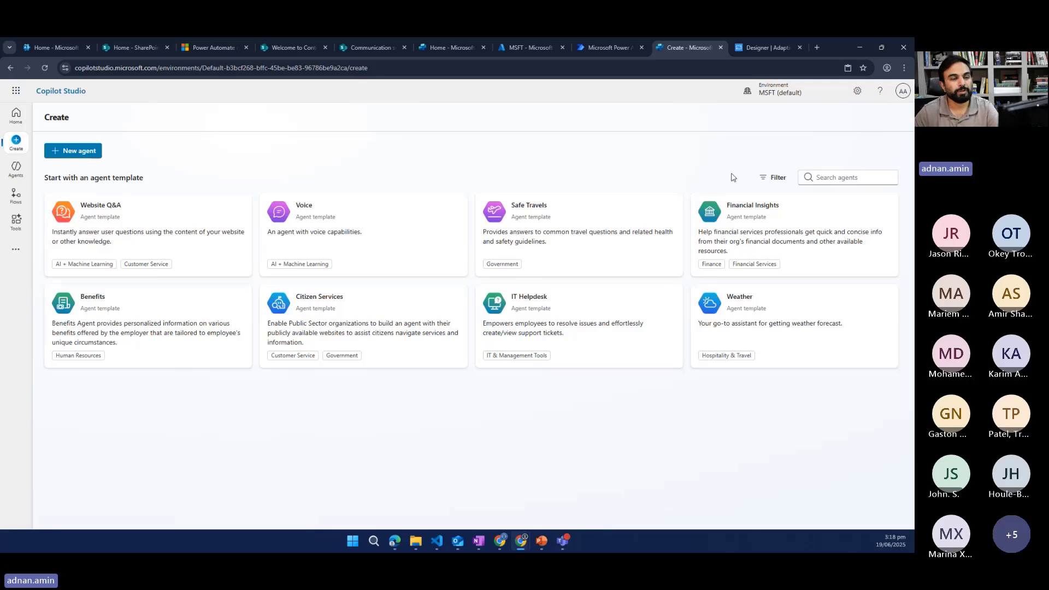
{"action": "left_click", "coordinate": [88, 156]}
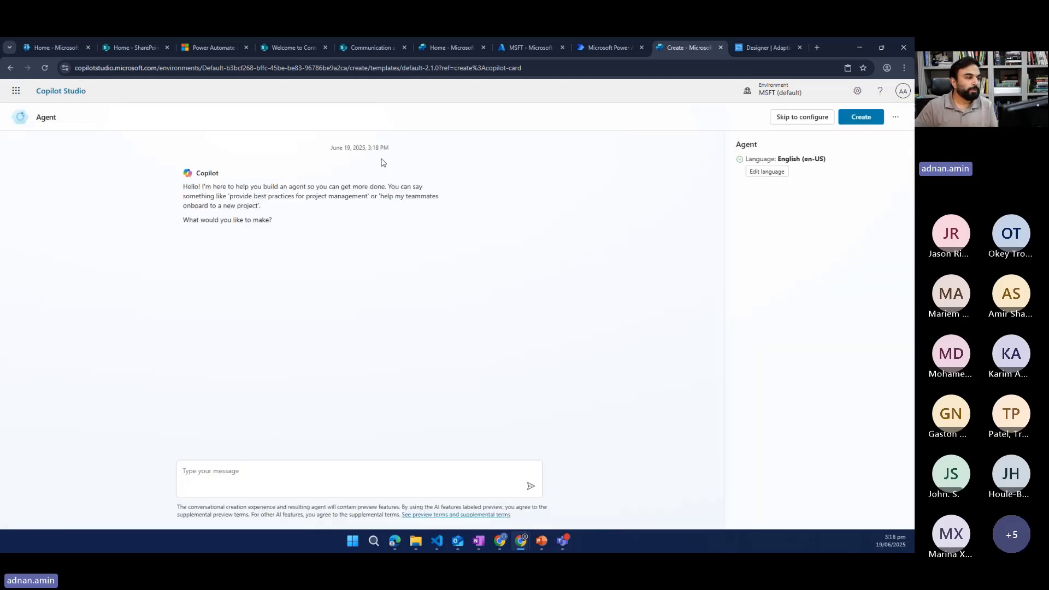
{"action": "left_click", "coordinate": [256, 474]}
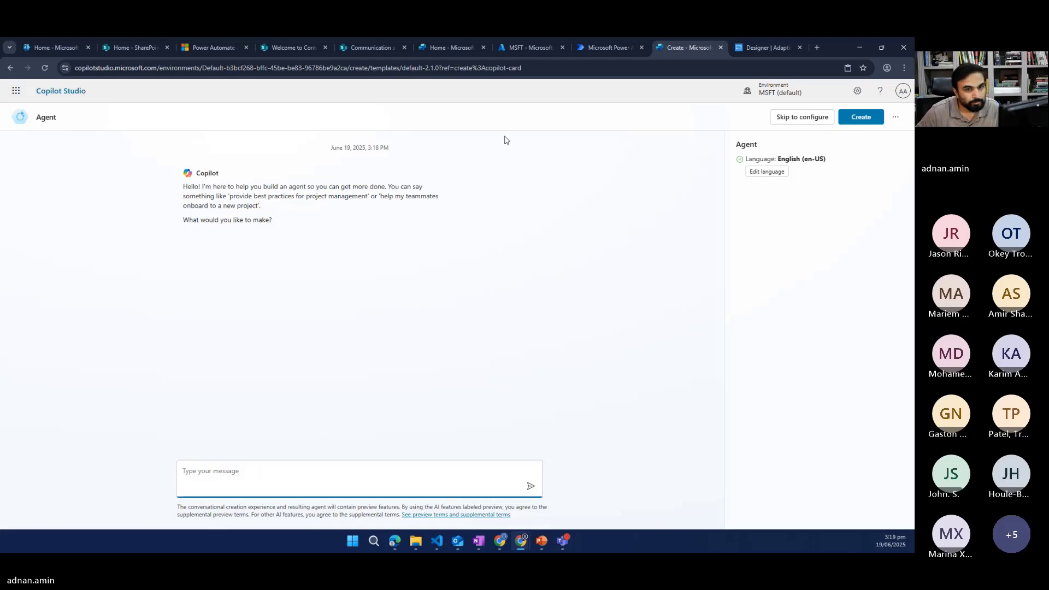
{"action": "left_click", "coordinate": [814, 120]}
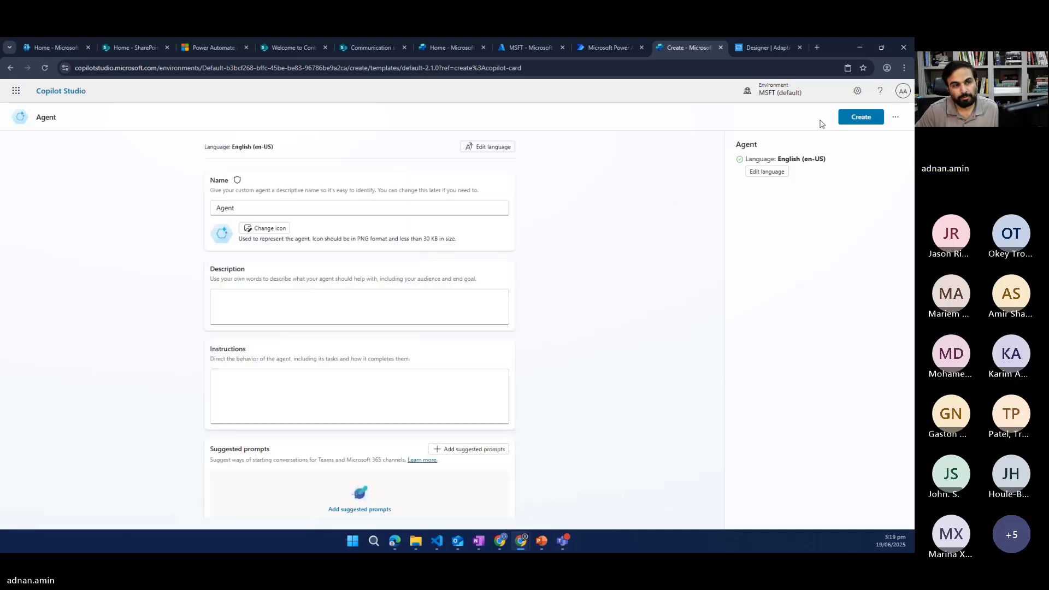
{"action": "left_click", "coordinate": [255, 207]}
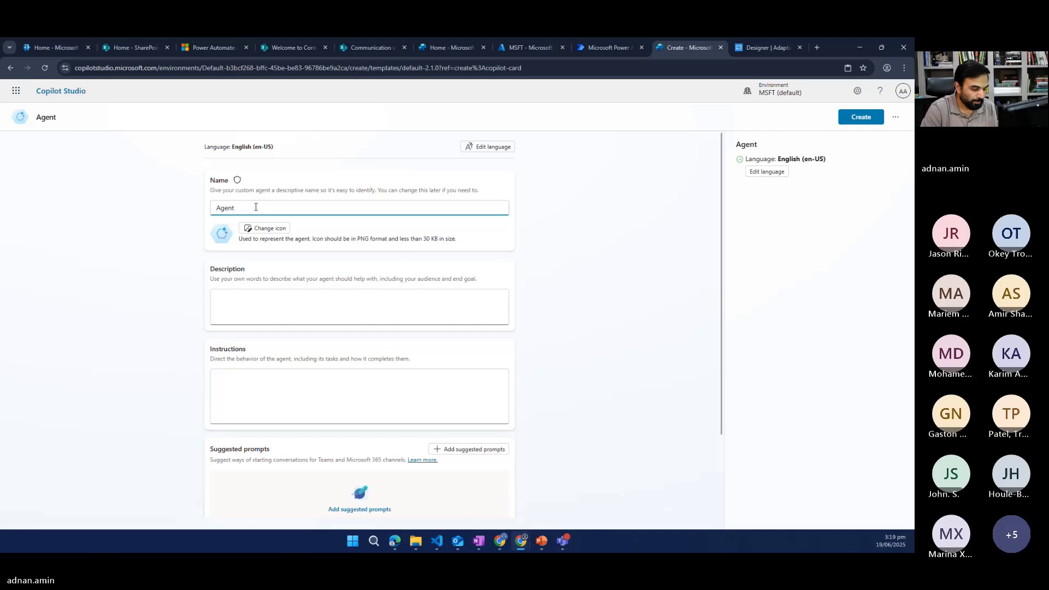
{"action": "type", "text": "Canada"}
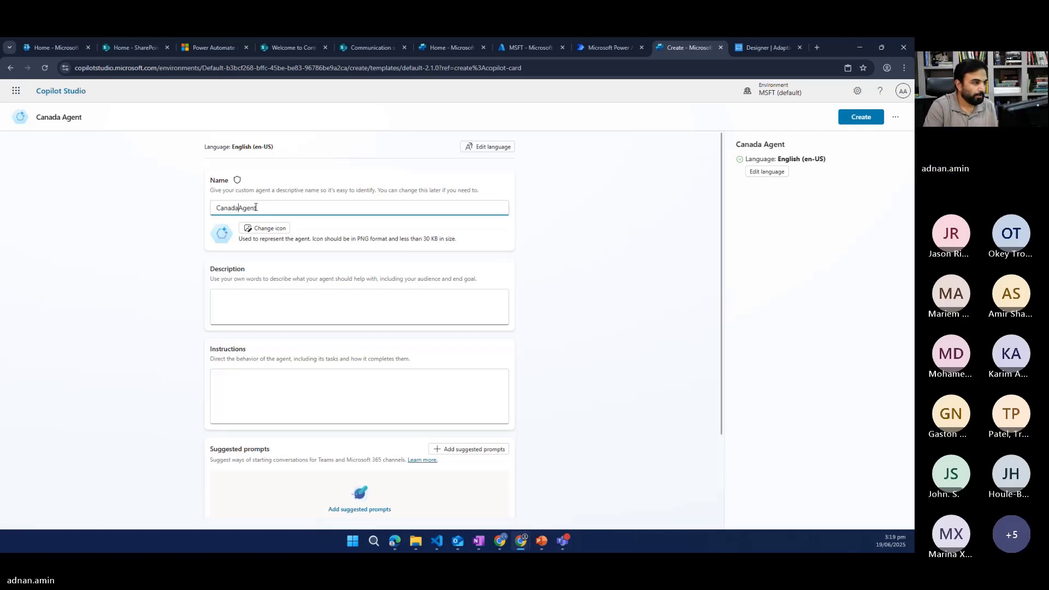
{"action": "key", "text": "BackSpace"}
{"action": "key", "text": "BackSpace"}
{"action": "key", "text": "BackSpace"}
{"action": "key", "text": "BackSpace"}
{"action": "key", "text": "BackSpace"}
{"action": "key", "text": "BackSpace"}
{"action": "key", "text": "BackSpace"}
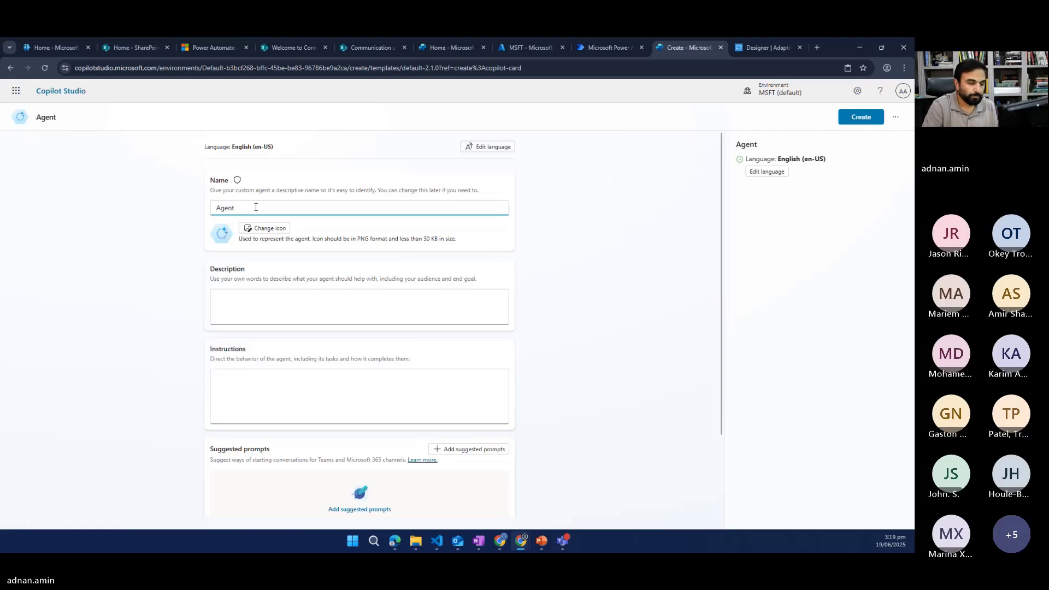
Name the new agent "Agent Neo".
{"action": "left_click", "coordinate": [255, 207]}
{"action": "type", "text": "Neo"}
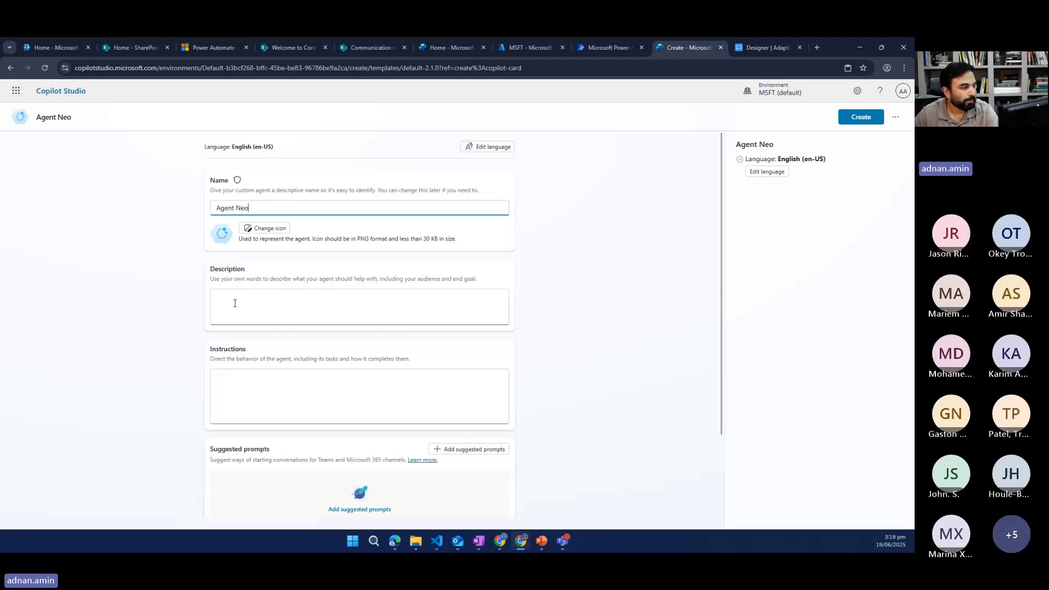
{"action": "scroll", "coordinate": [235, 303], "scroll_direction": "down", "scroll_amount": 3}
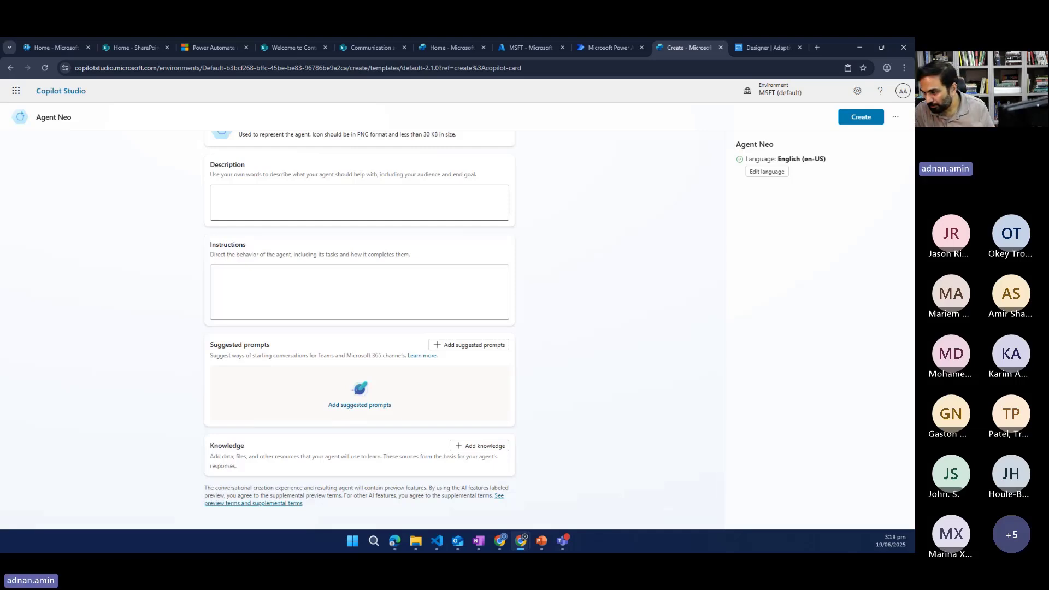
{"action": "key", "text": "super+d"}
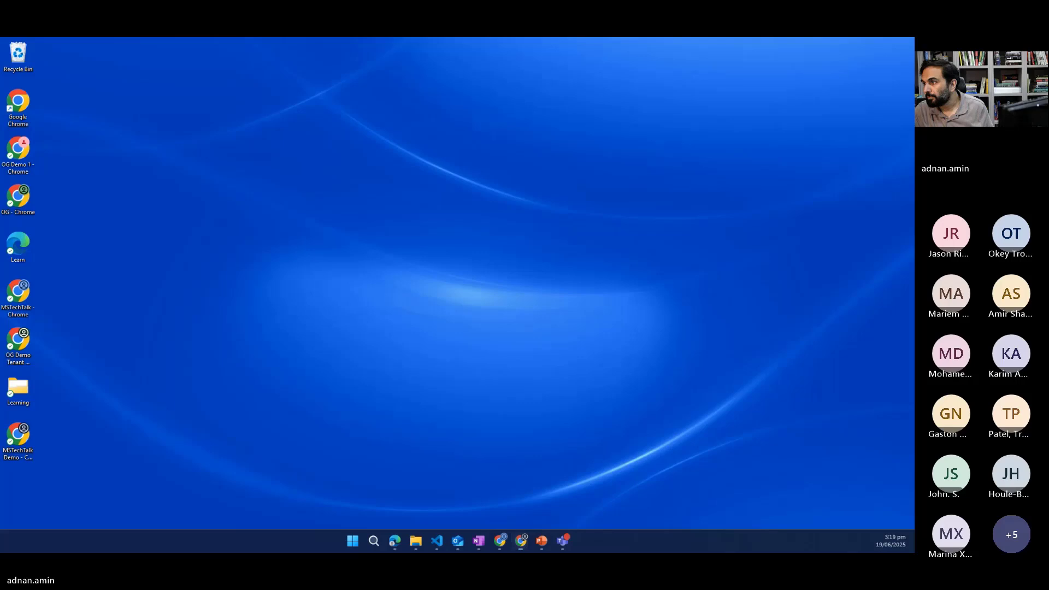
{"action": "key", "text": "super+d"}
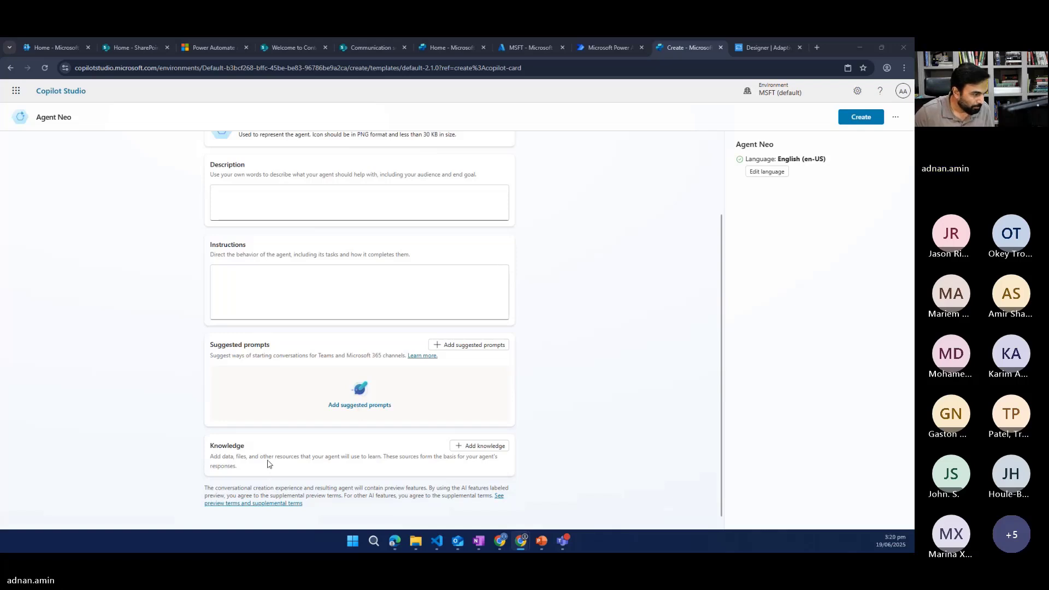
{"action": "left_click", "coordinate": [476, 446]}
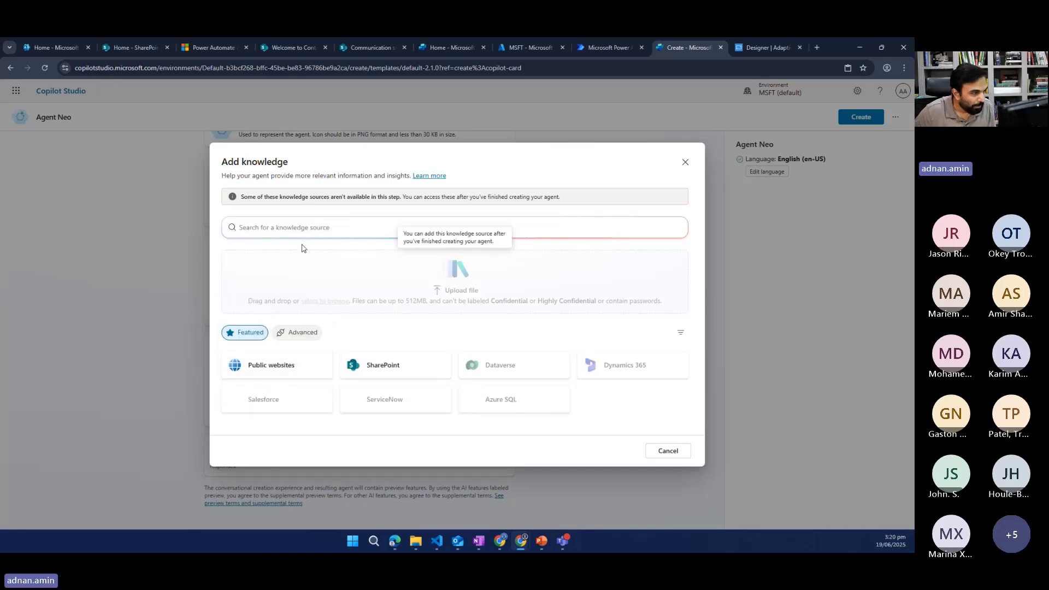
{"action": "left_click", "coordinate": [300, 227]}
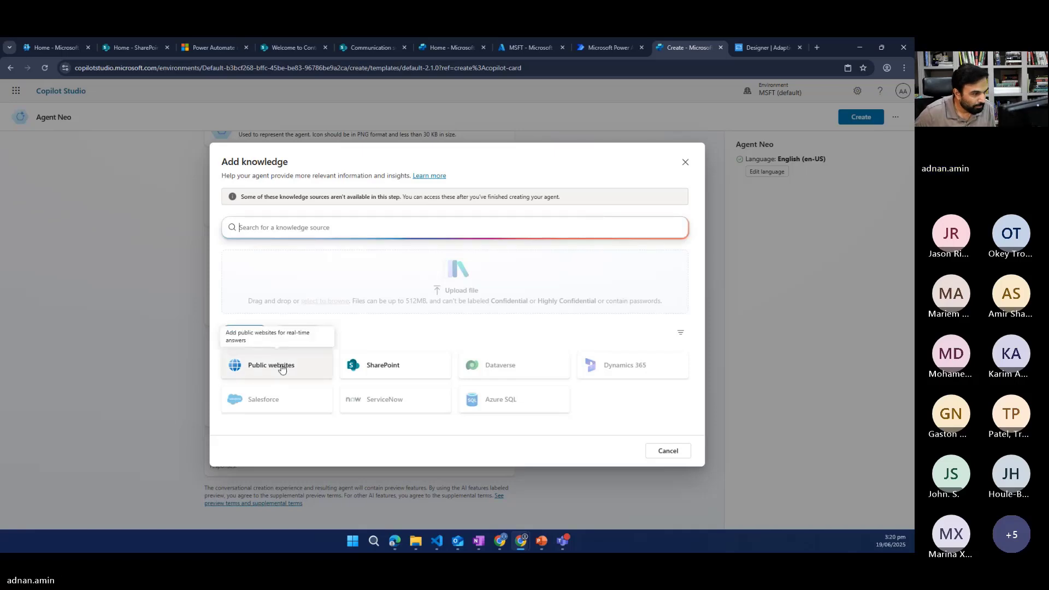
{"action": "left_click", "coordinate": [282, 369]}
{"action": "left_click", "coordinate": [285, 209]}
{"action": "type", "text": "https://www.communitydays.org/event/2025-06-19/canadian-cloud-summit-june-2025#schedule"}
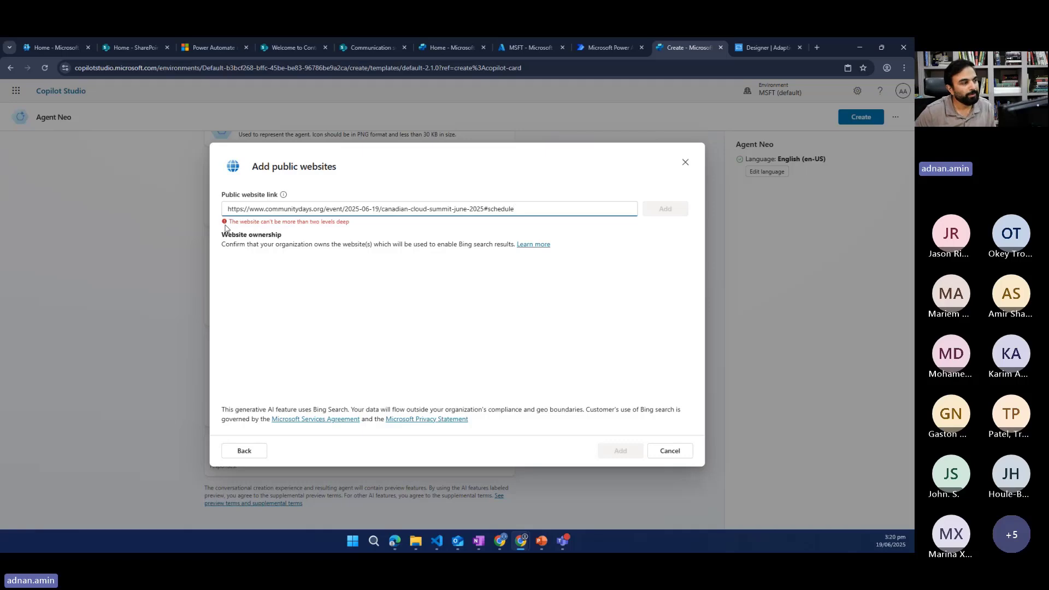
{"action": "left_click_drag", "start_coordinate": [242, 223], "coordinate": [309, 230]}
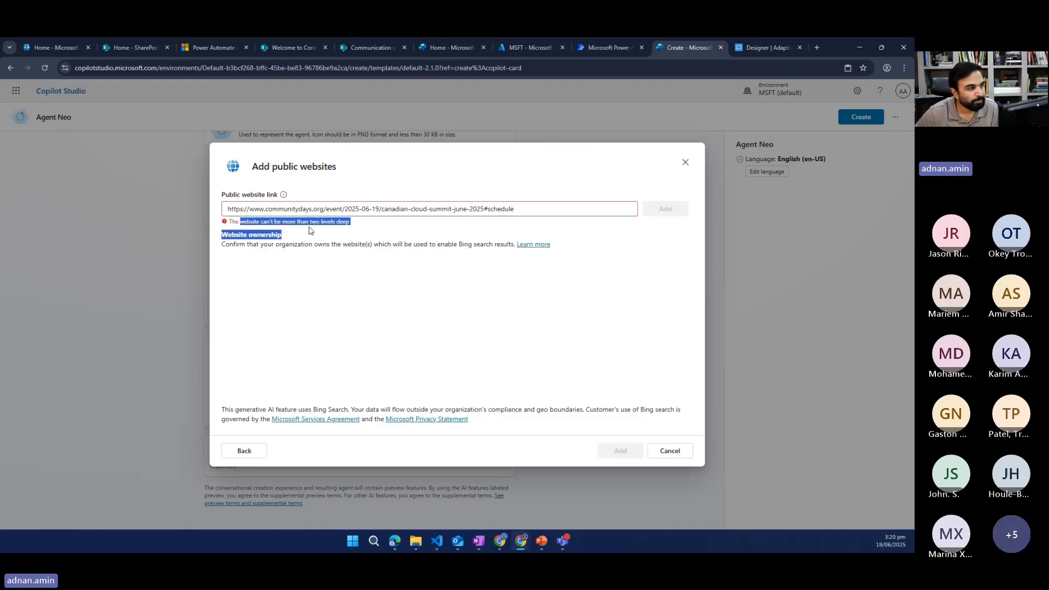
{"action": "left_click", "coordinate": [314, 232]}
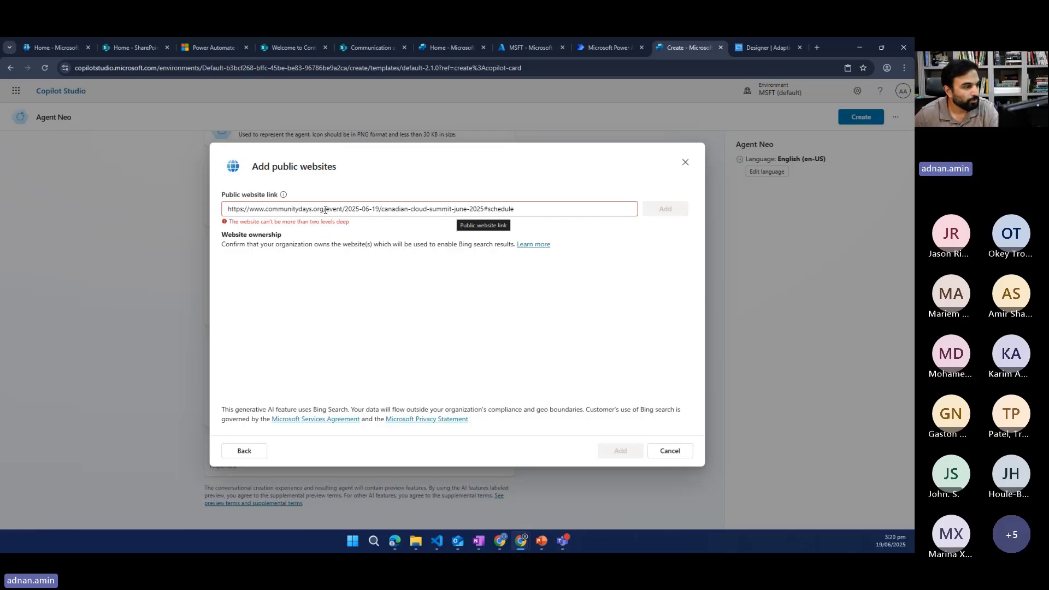
{"action": "left_click_drag", "start_coordinate": [324, 209], "coordinate": [616, 207]}
{"action": "key", "text": "BackSpace"}
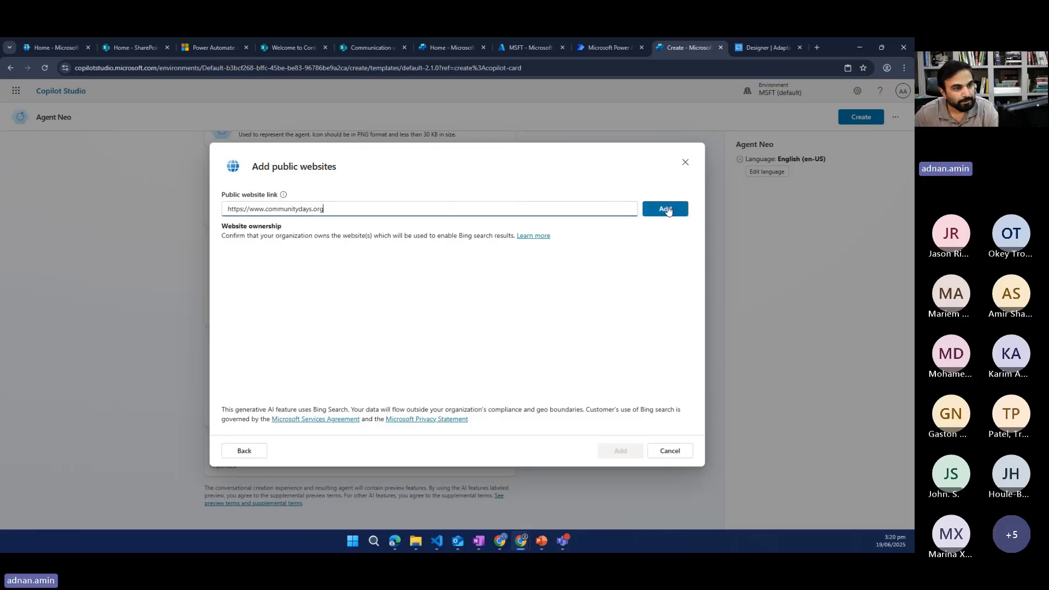
{"action": "left_click", "coordinate": [666, 208]}
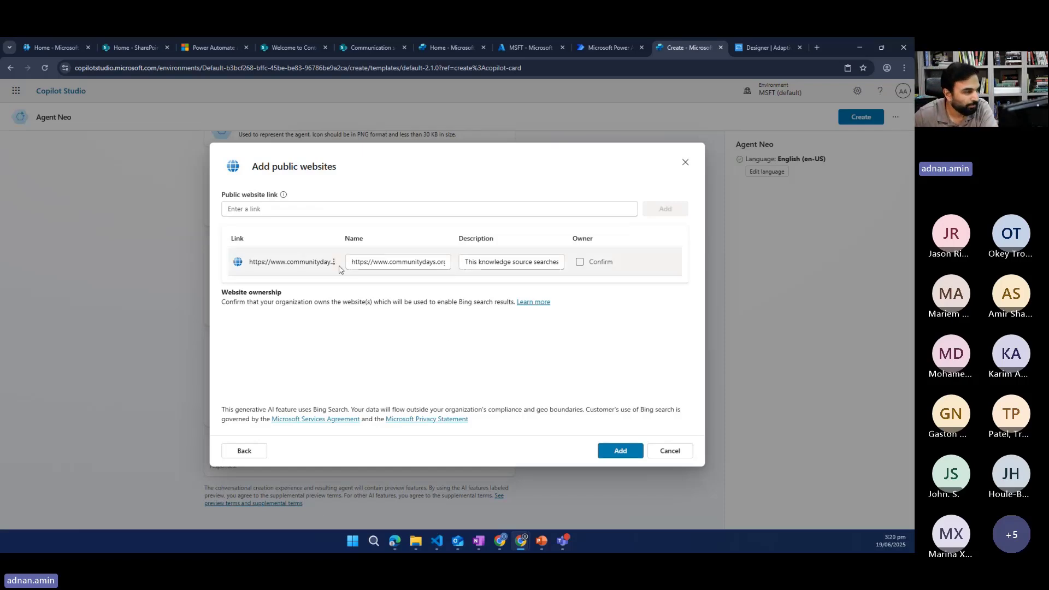
{"action": "left_click", "coordinate": [622, 451]}
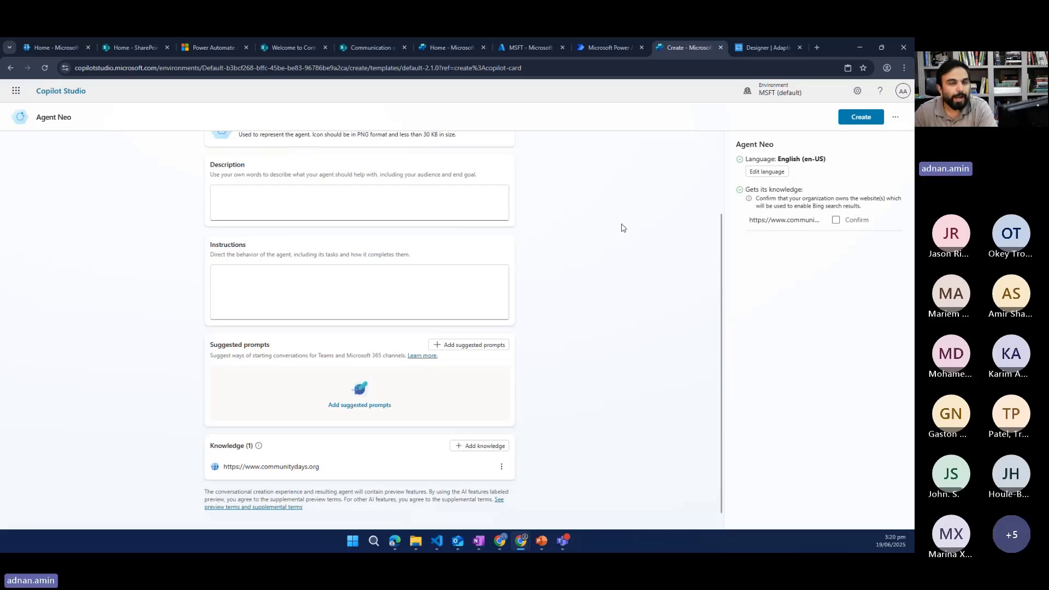
Look over the available knowledge source types without adding another one, and create the agent.
{"action": "scroll", "coordinate": [461, 372], "scroll_direction": "down", "scroll_amount": 1}
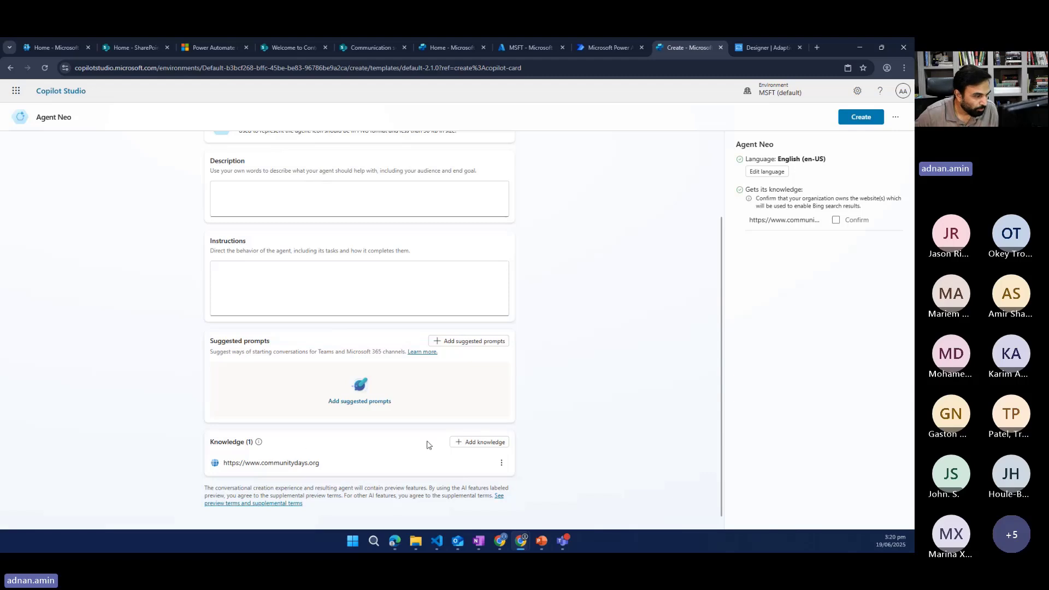
{"action": "left_click", "coordinate": [491, 449]}
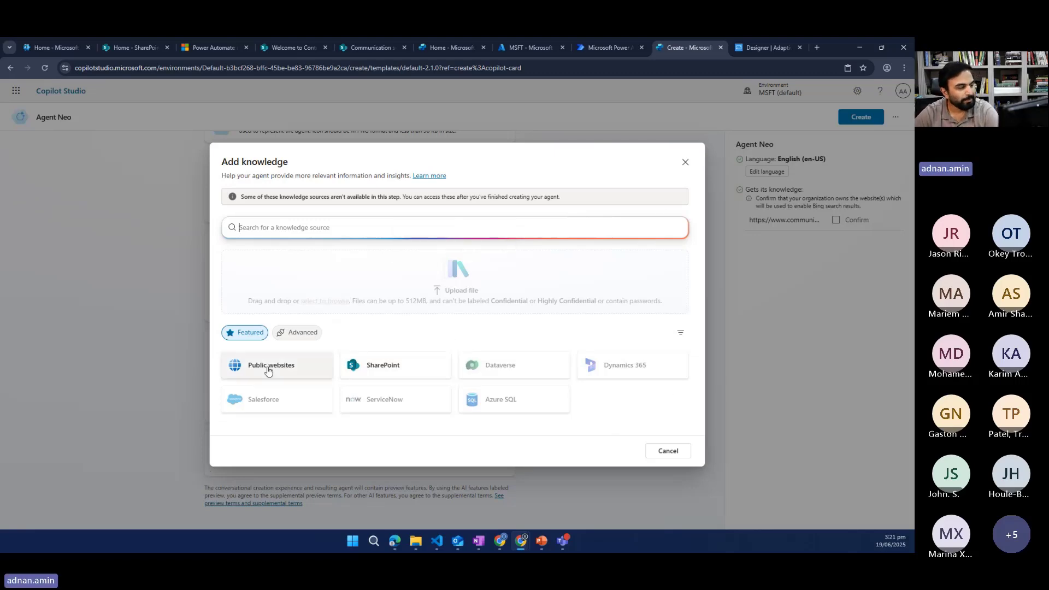
{"action": "left_click", "coordinate": [685, 164]}
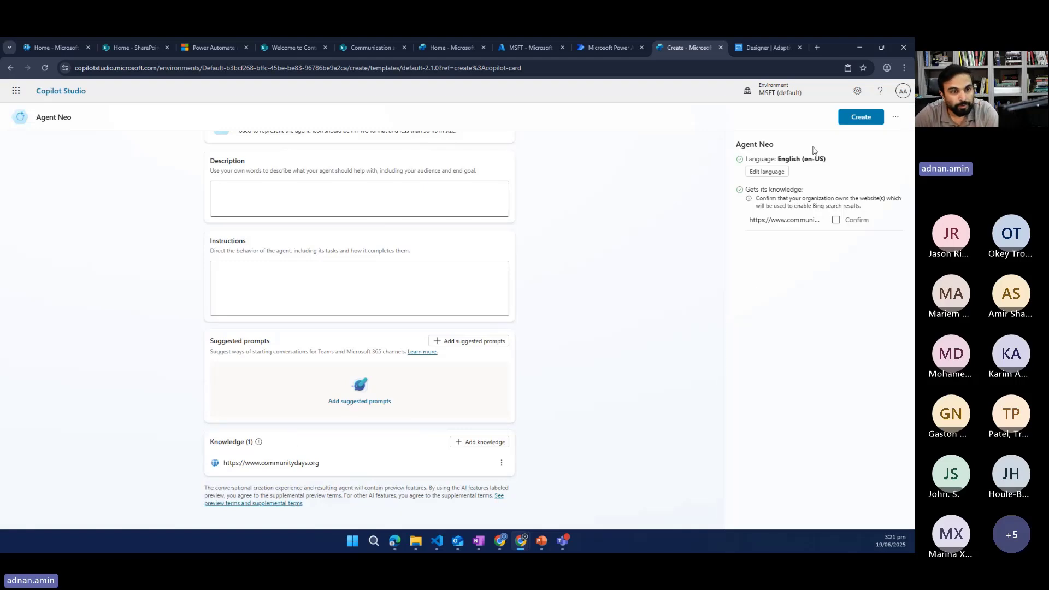
{"action": "left_click", "coordinate": [862, 120]}
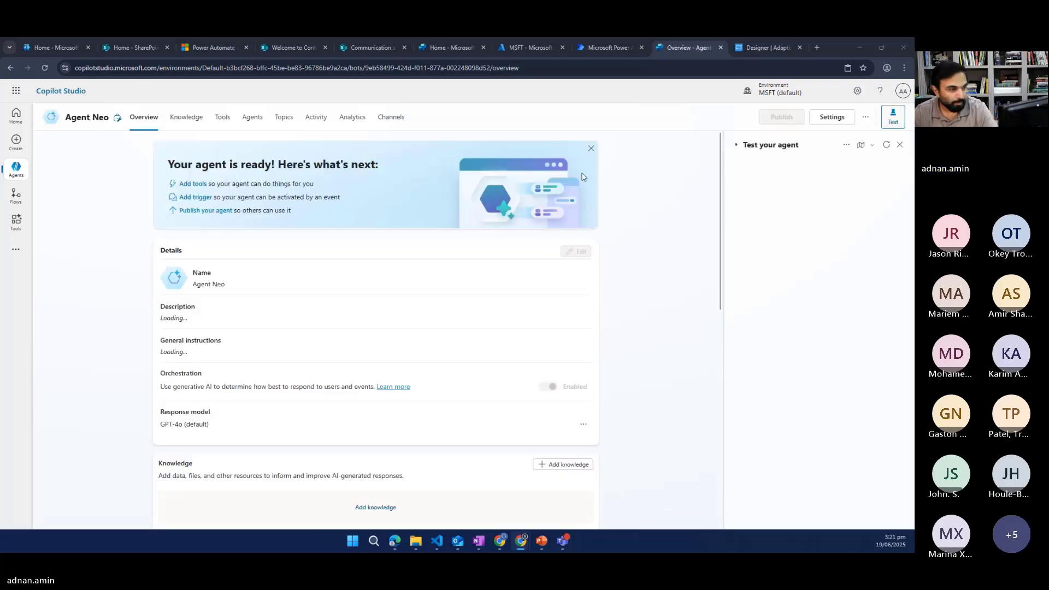
Ask the agent in the test chat for the time of the "Building a SharePoint Integration with Custom Agent" session.
{"action": "left_click", "coordinate": [762, 474]}
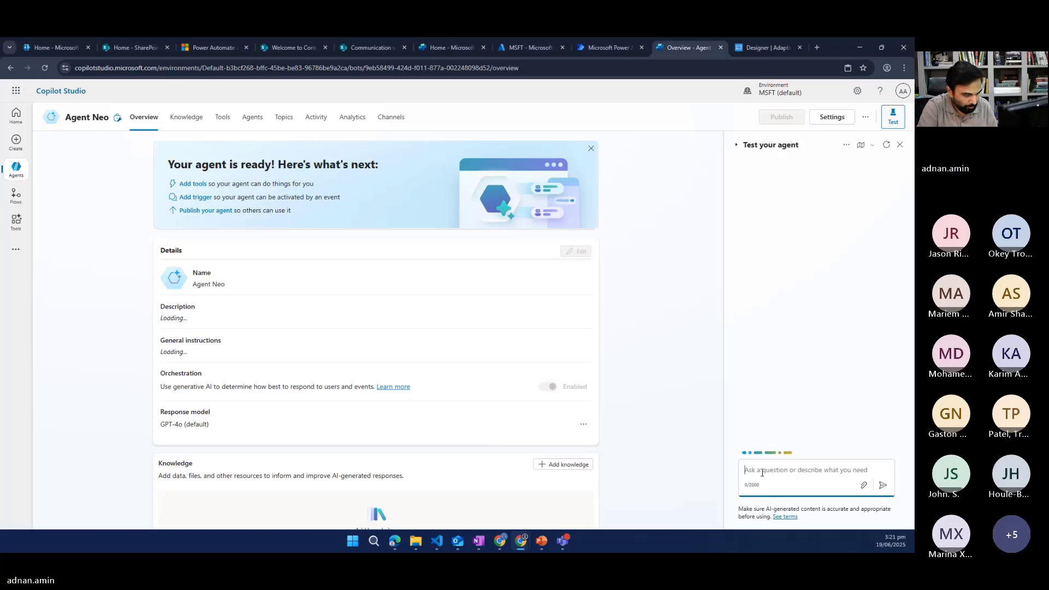
{"action": "type", "text": "what is the ime for"}
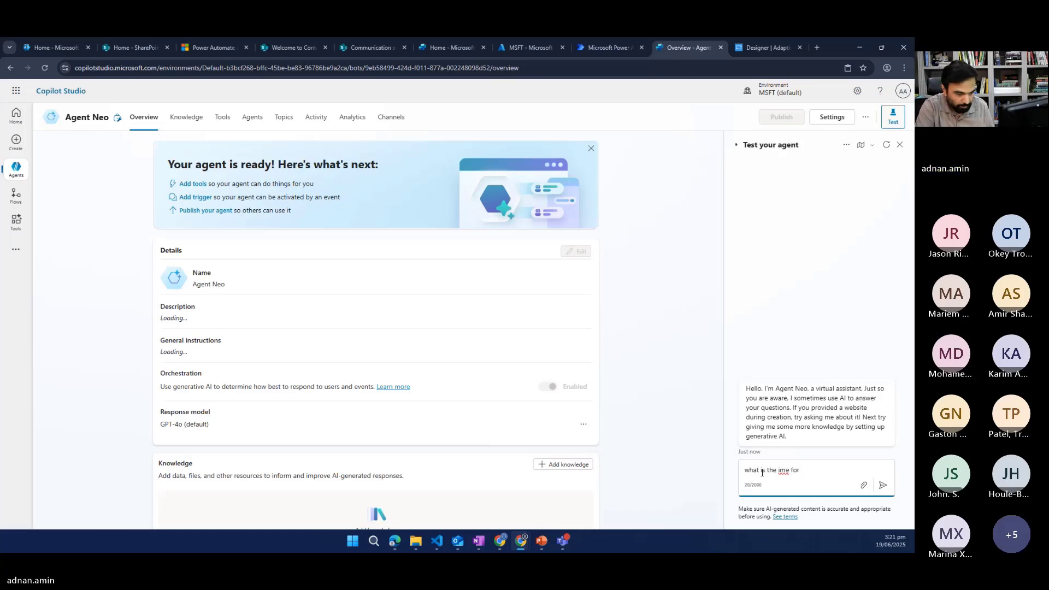
{"action": "type", "text": "\"Building a SharePoint Integration with Custom Agent\""}
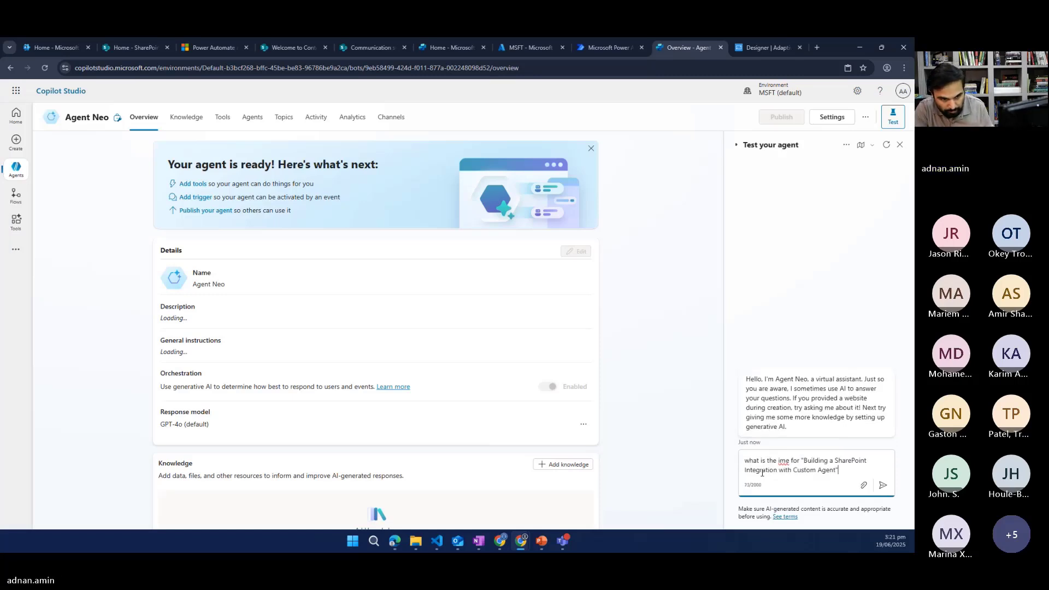
{"action": "type", "text": "session"}
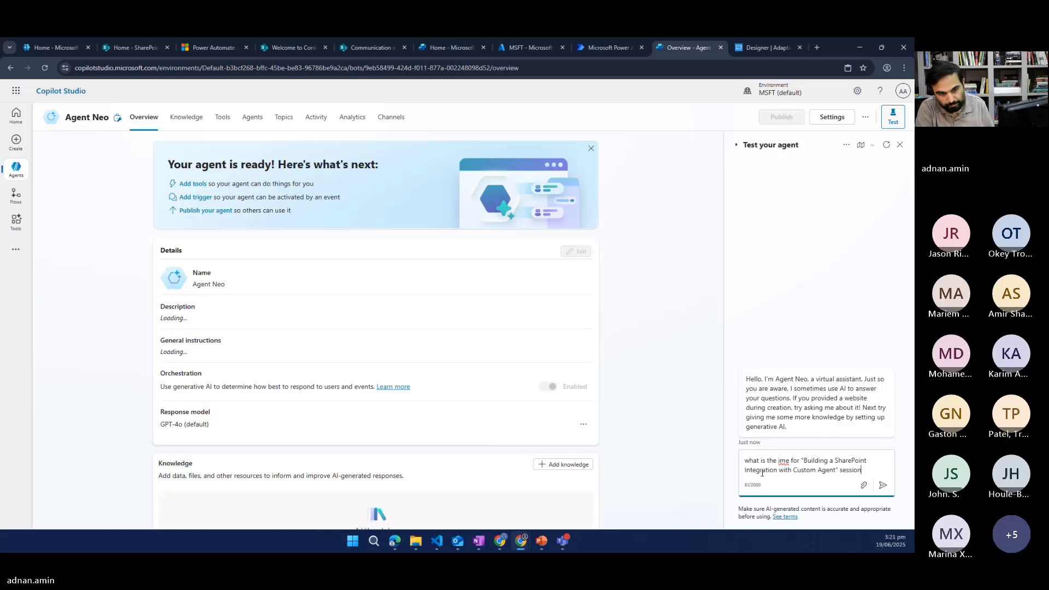
{"action": "key", "text": "Return"}
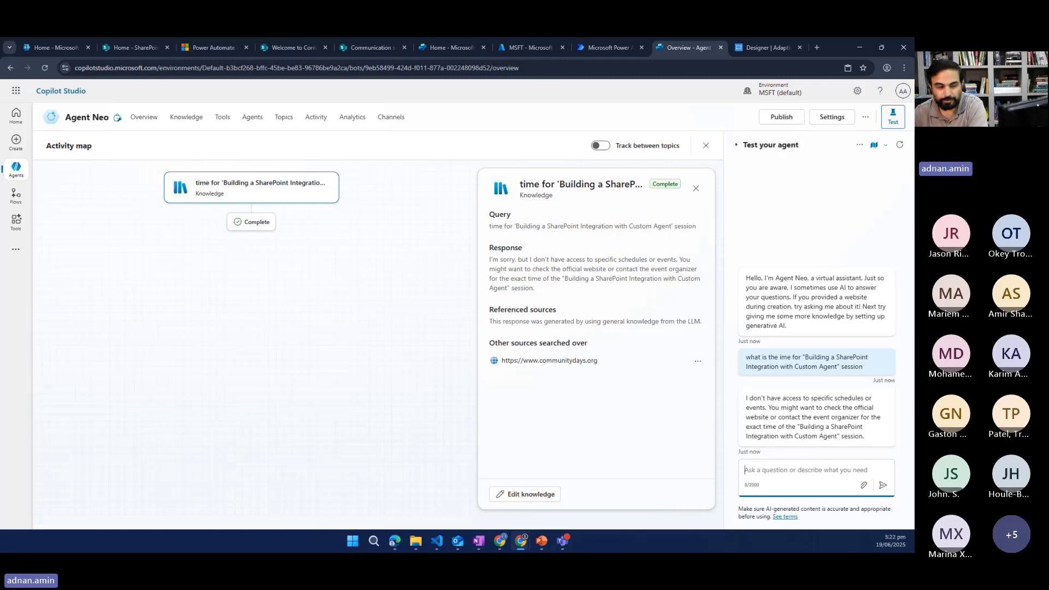
Ask the agent in the test chat "who are the event speakers for Canadian Cloud Summit".
{"action": "type", "text": "wh"}
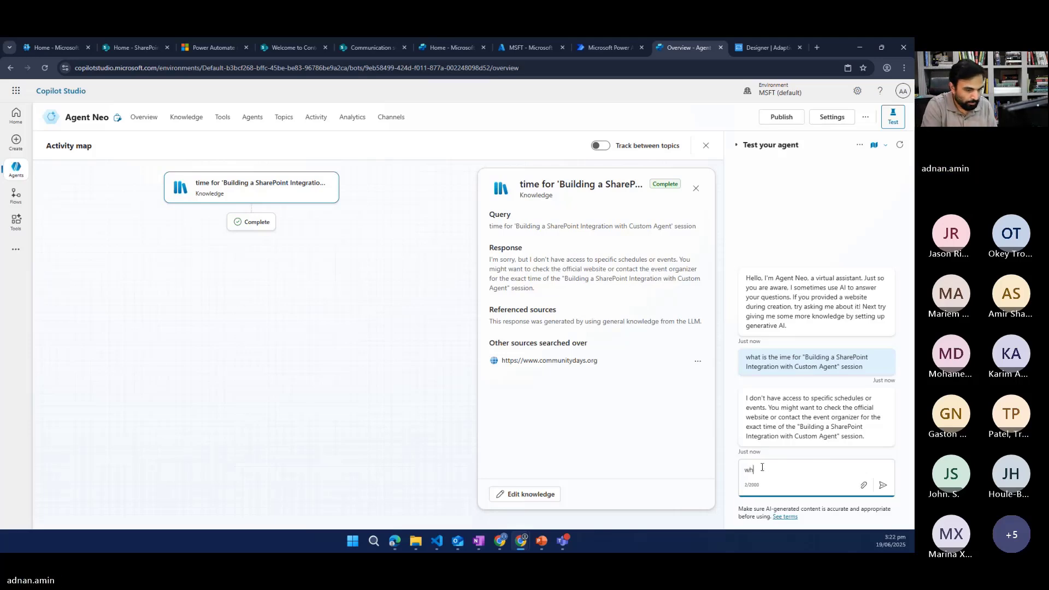
{"action": "type", "text": "o are the e"}
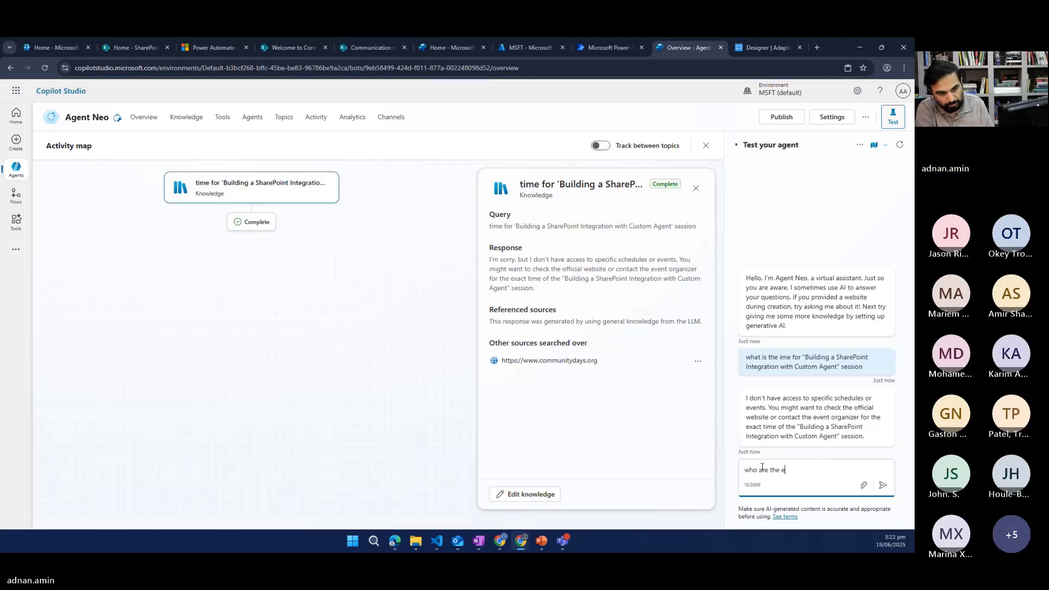
{"action": "type", "text": "vent s"}
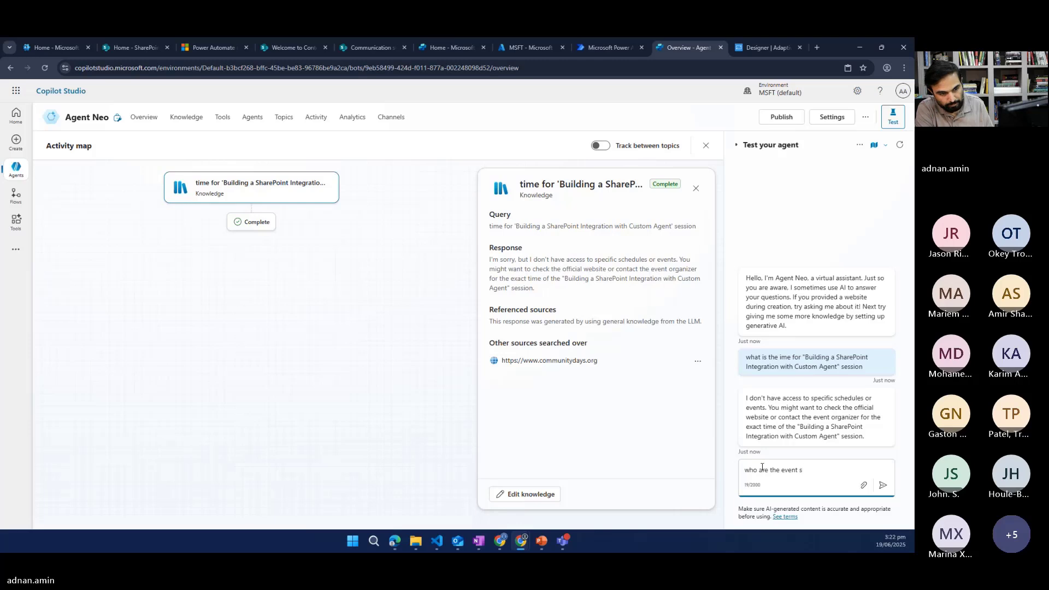
{"action": "type", "text": "peakers for"}
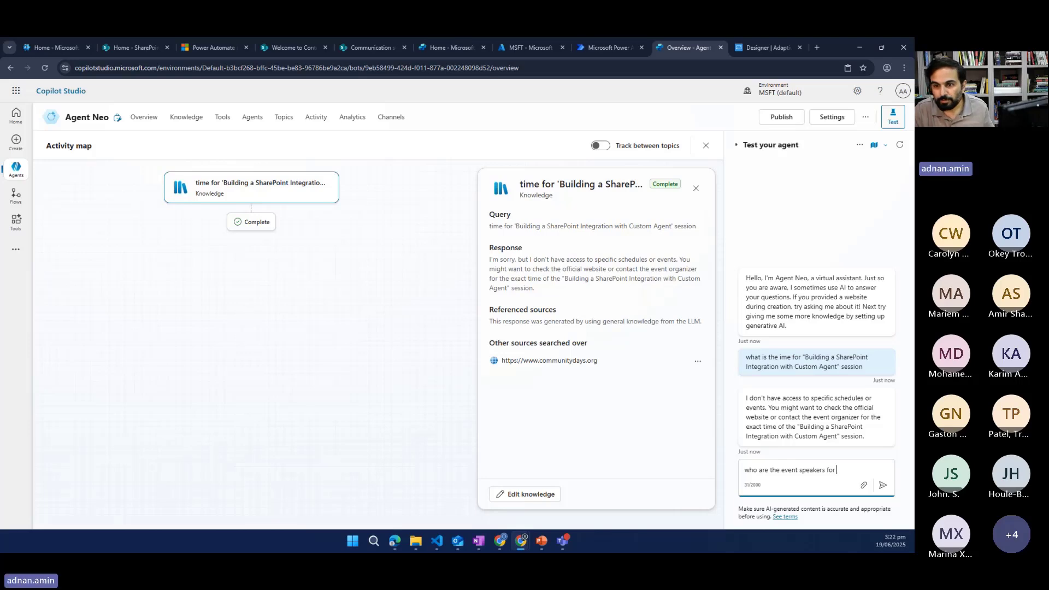
{"action": "key", "text": "alt+Tab"}
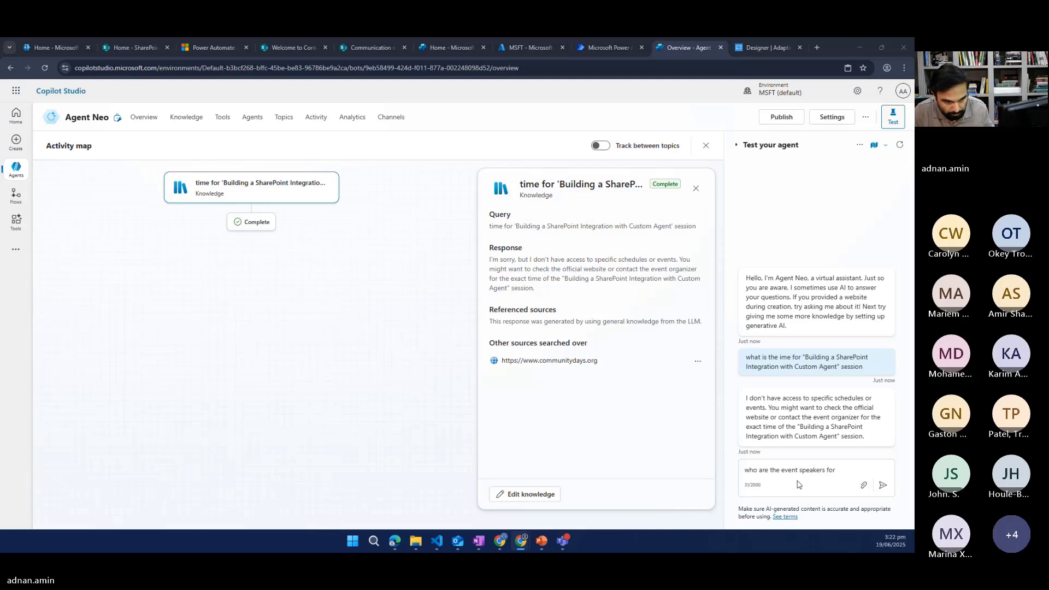
{"action": "left_click", "coordinate": [844, 472]}
{"action": "type", "text": "Canadian Cloud Summit"}
{"action": "left_click", "coordinate": [882, 485]}
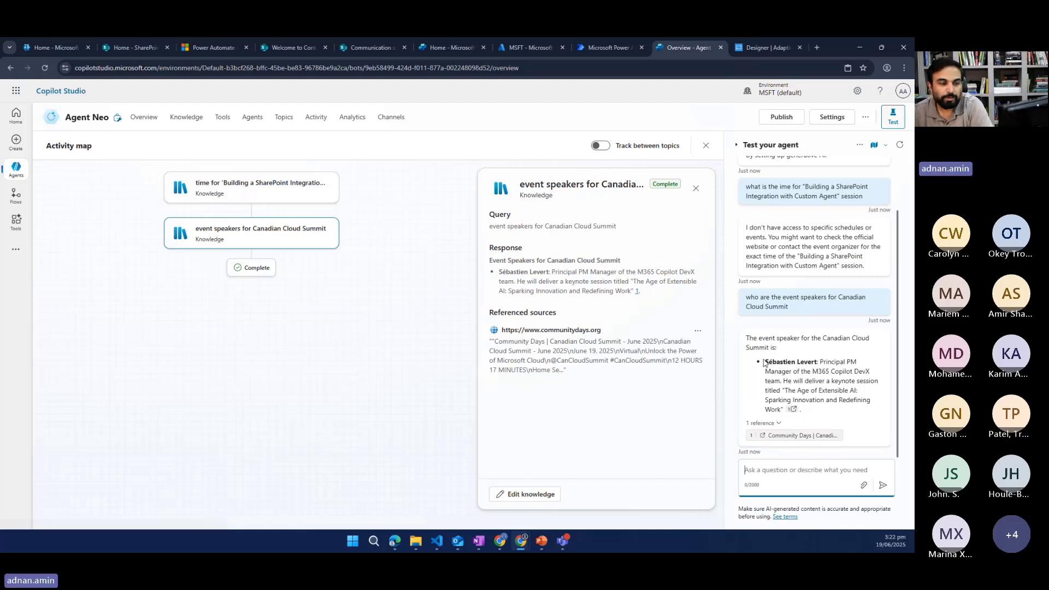
Open the Community Days reference cited in the answer, check the event page for its speaker information, and close the page.
{"action": "left_click", "coordinate": [779, 435]}
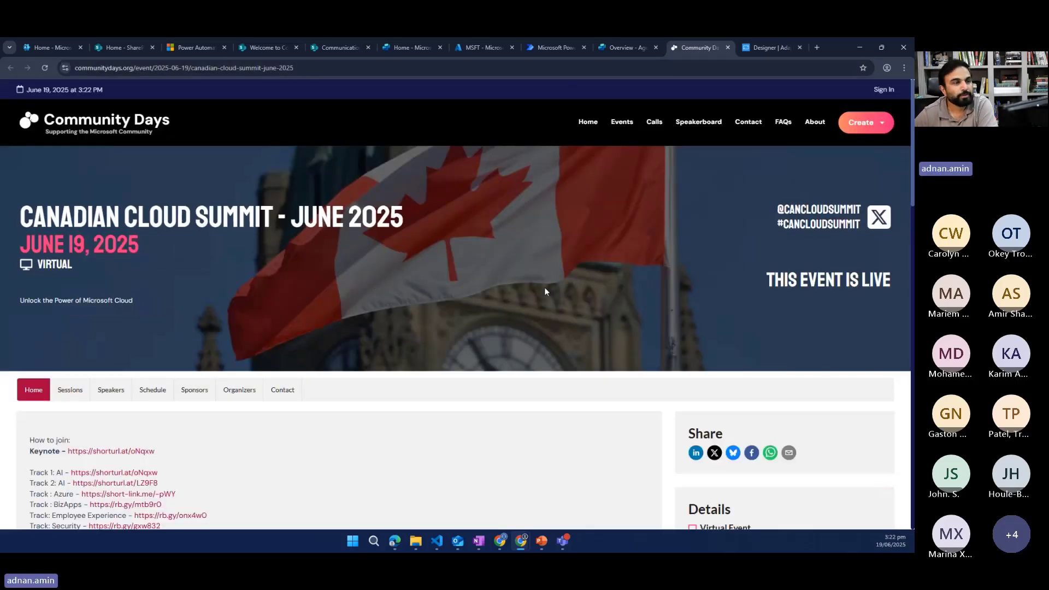
{"action": "scroll", "coordinate": [544, 287], "scroll_direction": "down", "scroll_amount": 5}
{"action": "scroll", "coordinate": [544, 287], "scroll_direction": "up", "scroll_amount": 5}
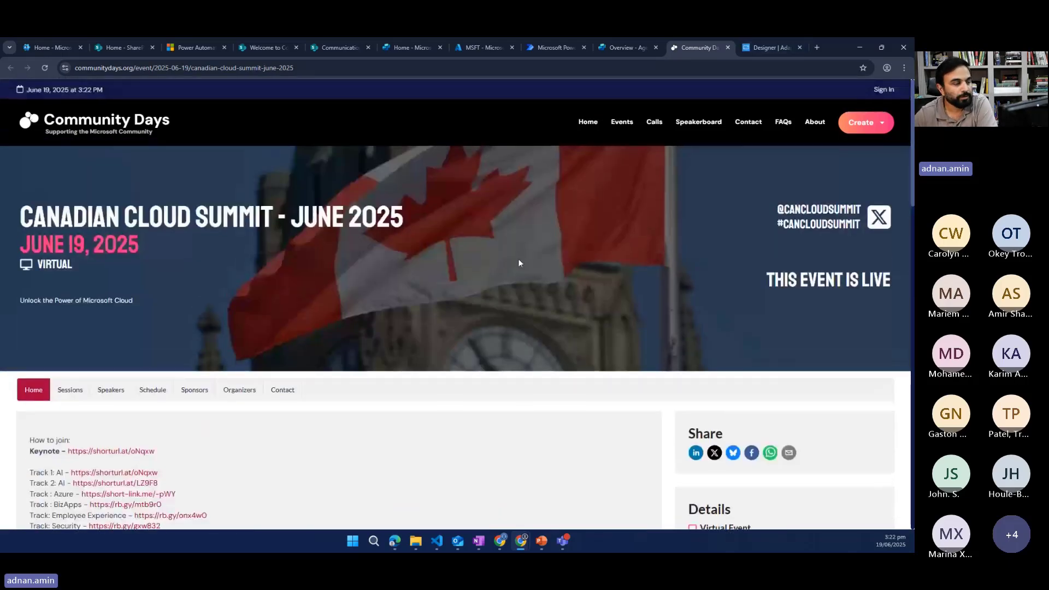
{"action": "scroll", "coordinate": [519, 263], "scroll_direction": "down", "scroll_amount": 8}
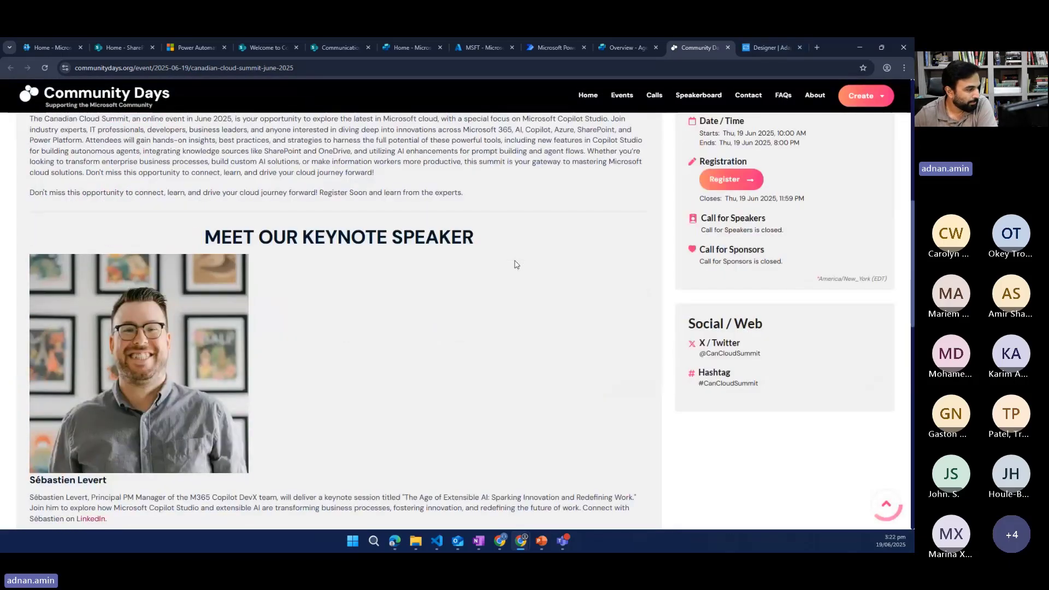
{"action": "scroll", "coordinate": [516, 268], "scroll_direction": "down", "scroll_amount": 4}
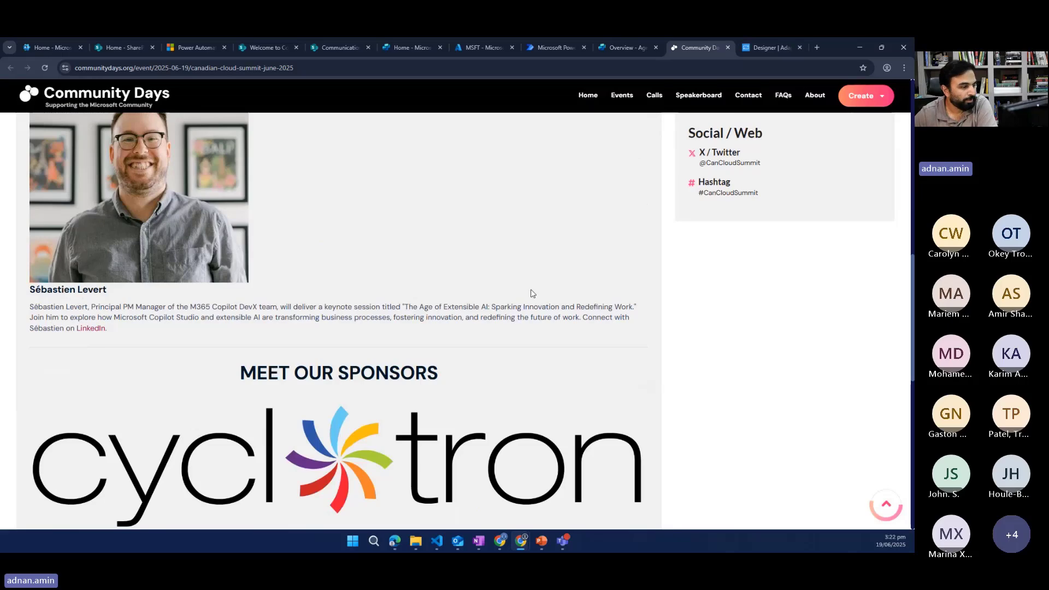
{"action": "scroll", "coordinate": [533, 294], "scroll_direction": "down", "scroll_amount": 4}
{"action": "scroll", "coordinate": [534, 290], "scroll_direction": "up", "scroll_amount": 11}
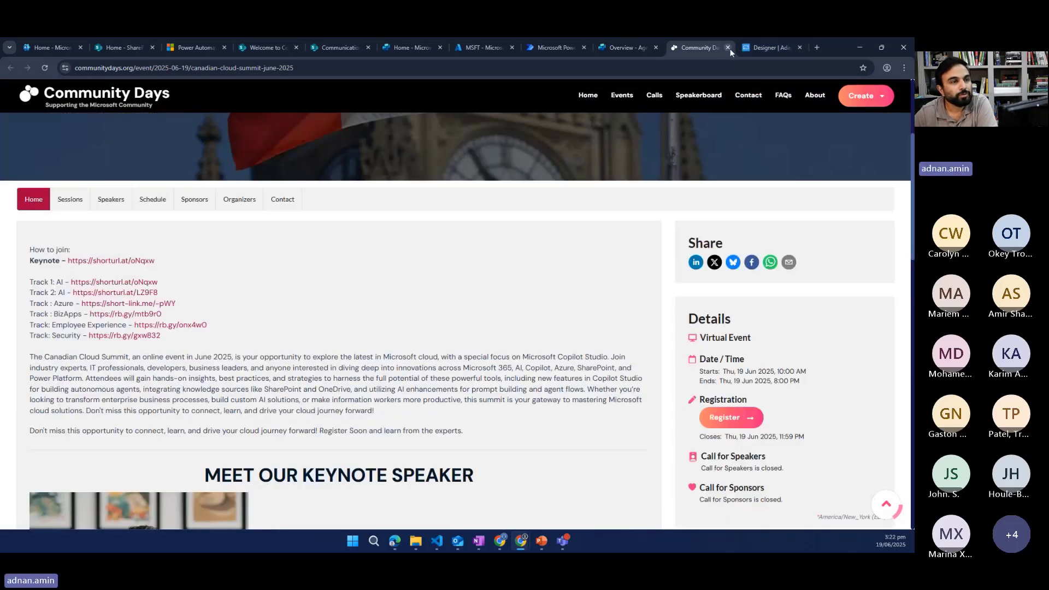
{"action": "left_click", "coordinate": [729, 48]}
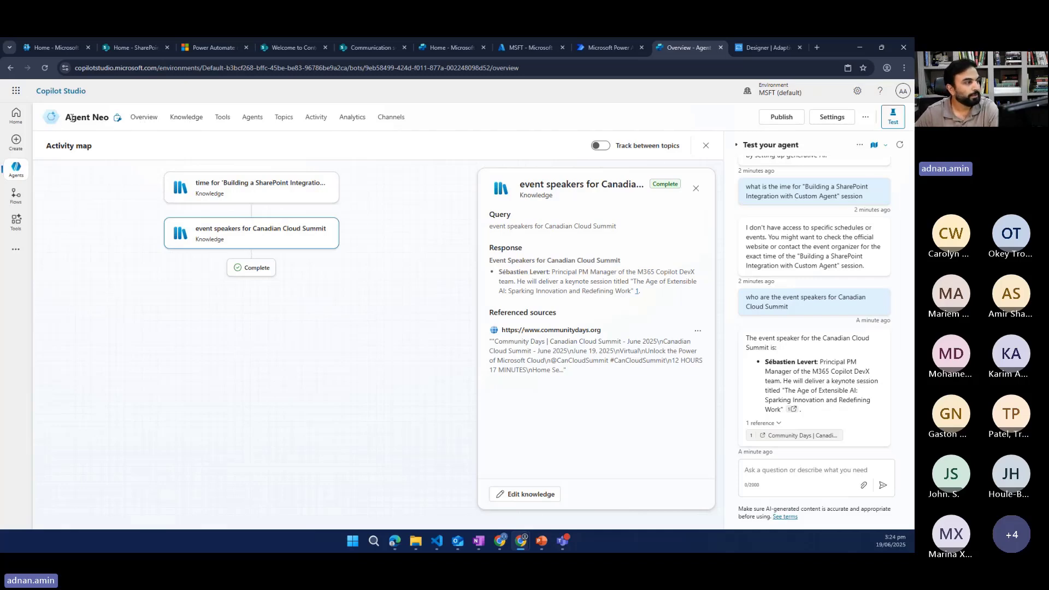
Look over the agent's overview sections and the featured connectors offered as tools, without adding a tool.
{"action": "left_click", "coordinate": [144, 120]}
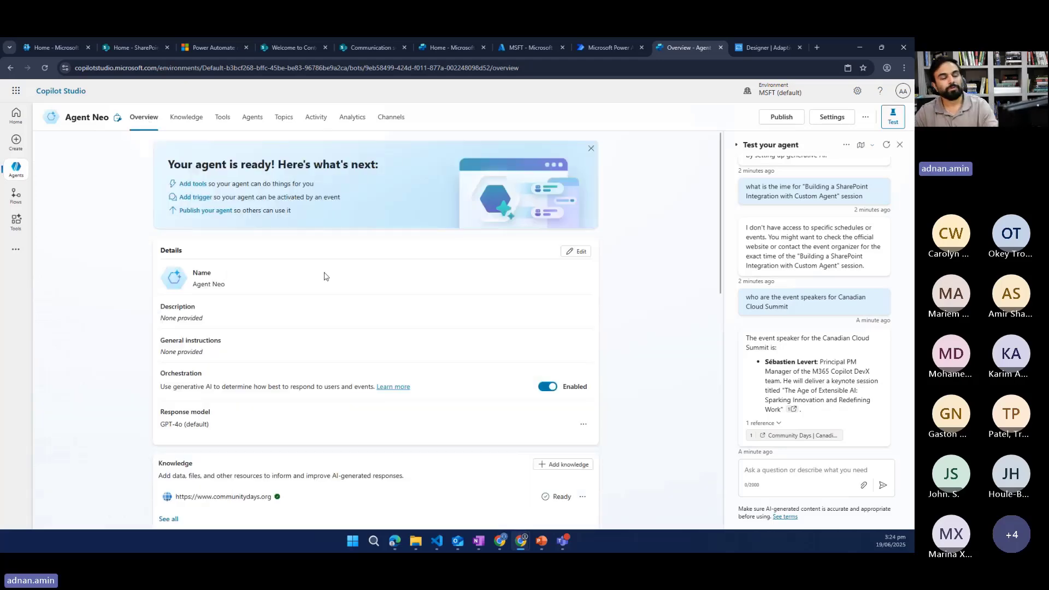
{"action": "scroll", "coordinate": [325, 276], "scroll_direction": "down", "scroll_amount": 10}
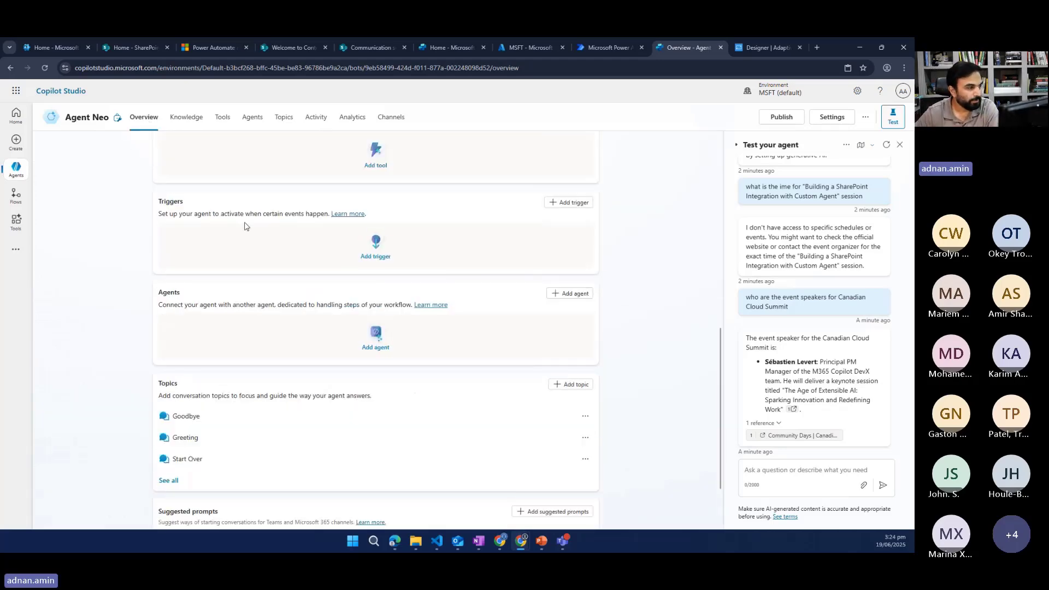
{"action": "scroll", "coordinate": [205, 206], "scroll_direction": "up", "scroll_amount": 3}
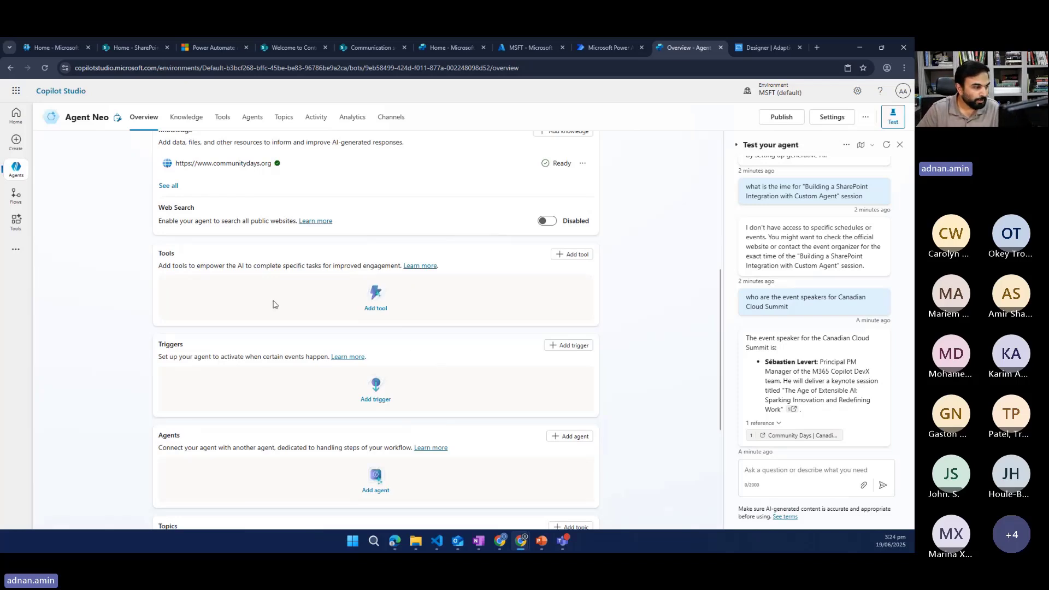
{"action": "scroll", "coordinate": [266, 306], "scroll_direction": "down", "scroll_amount": 1}
{"action": "scroll", "coordinate": [264, 306], "scroll_direction": "down", "scroll_amount": 3}
{"action": "scroll", "coordinate": [186, 270], "scroll_direction": "up", "scroll_amount": 2}
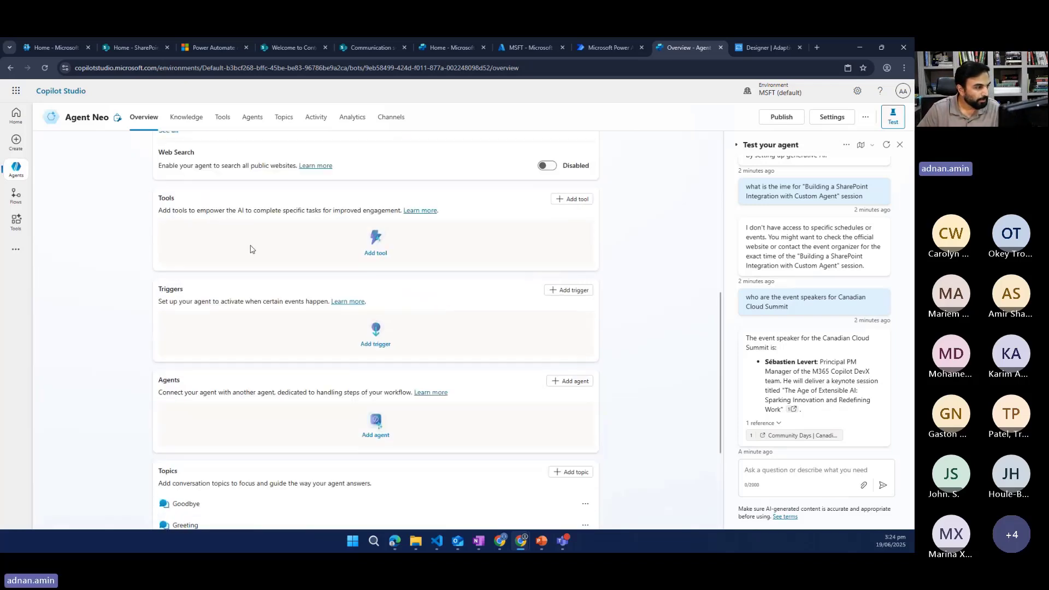
{"action": "scroll", "coordinate": [187, 270], "scroll_direction": "down", "scroll_amount": 2}
{"action": "scroll", "coordinate": [305, 246], "scroll_direction": "up", "scroll_amount": 1}
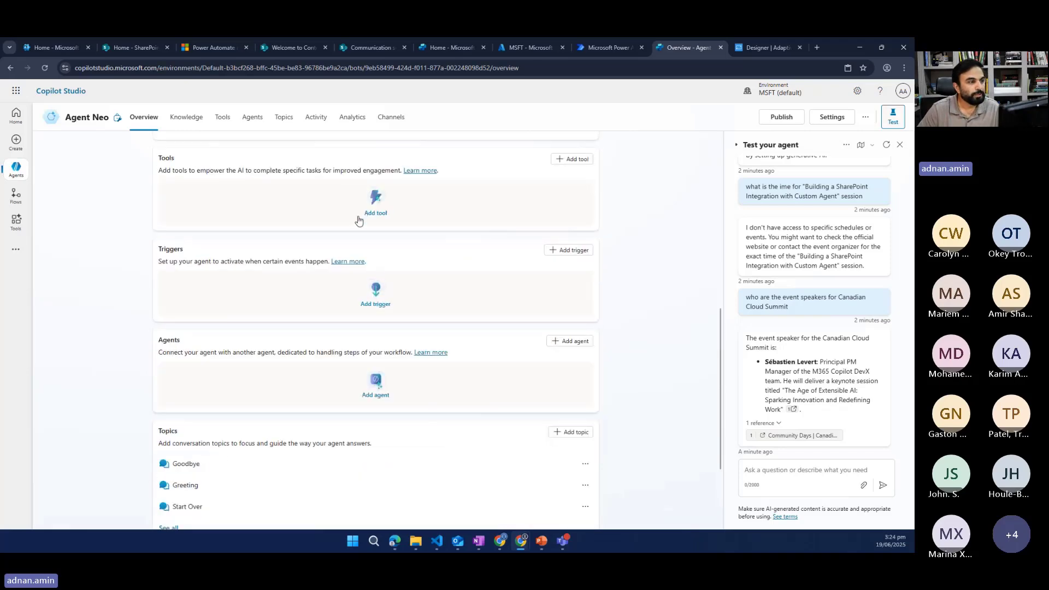
{"action": "left_click", "coordinate": [371, 214]}
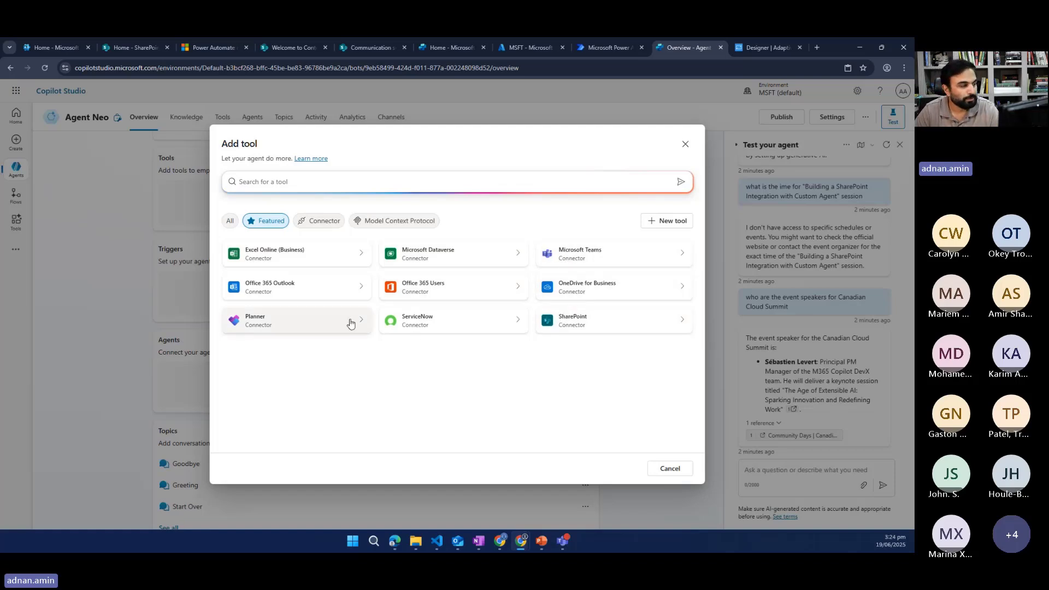
{"action": "left_click", "coordinate": [685, 145]}
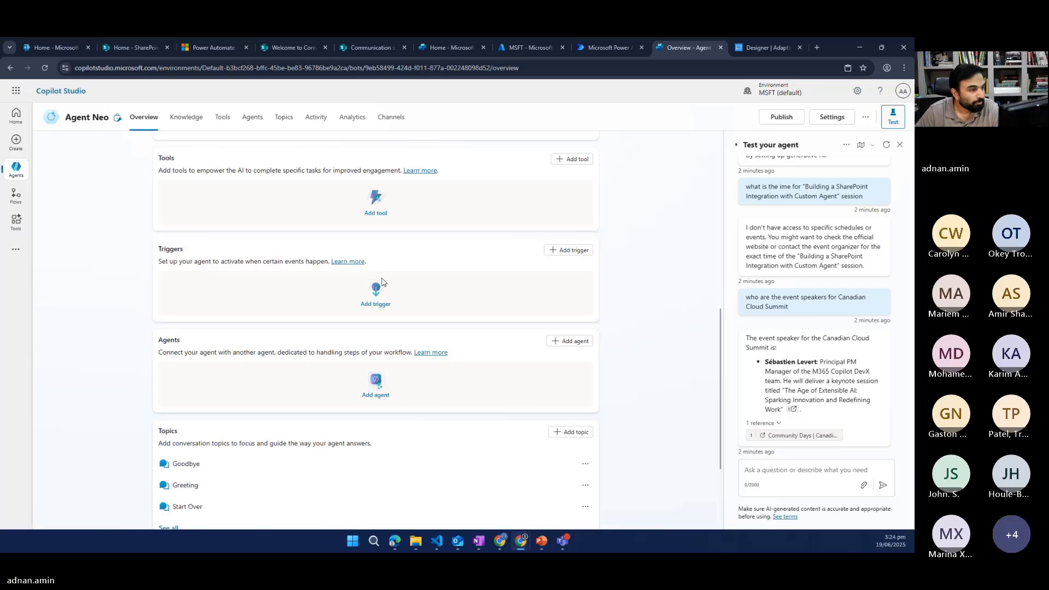
Check the options for extending the agent with another agent, view the existing Copilot Studio agents available to connect, and connect none.
{"action": "scroll", "coordinate": [245, 334], "scroll_direction": "down", "scroll_amount": 2}
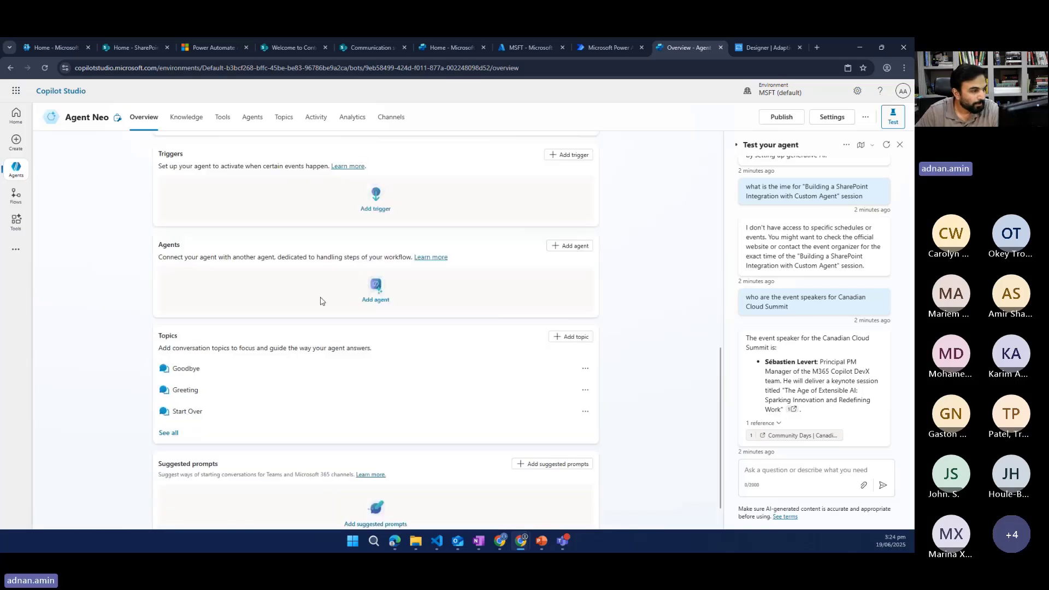
{"action": "left_click", "coordinate": [382, 300]}
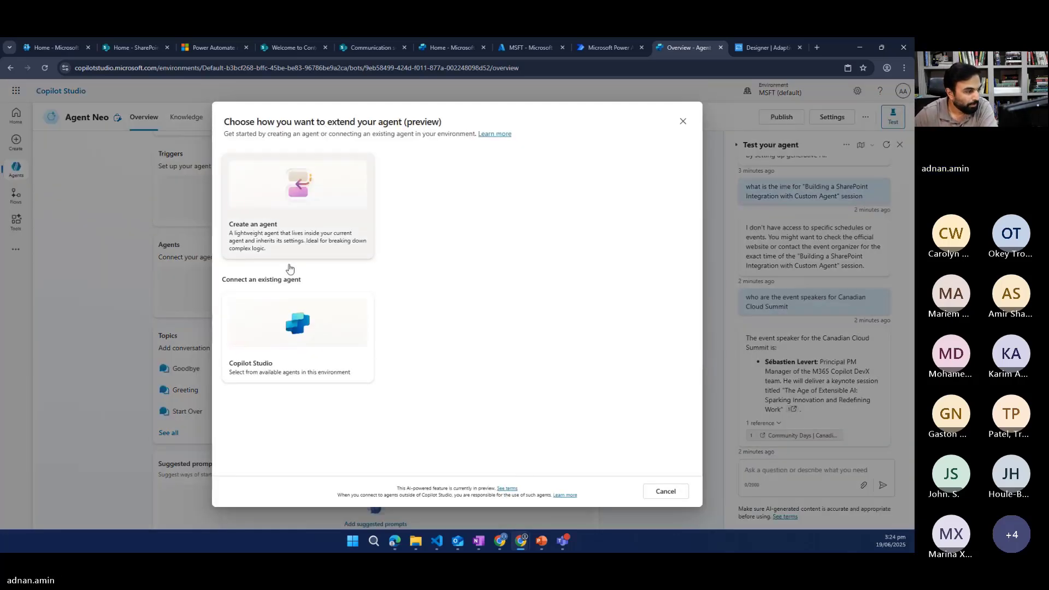
{"action": "left_click", "coordinate": [297, 328]}
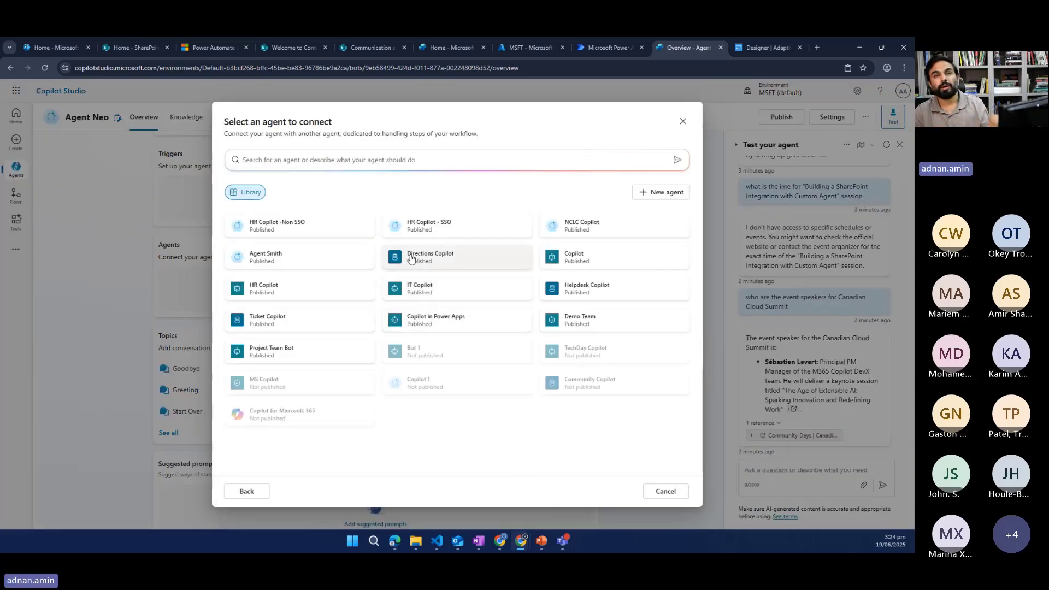
{"action": "left_click", "coordinate": [683, 121]}
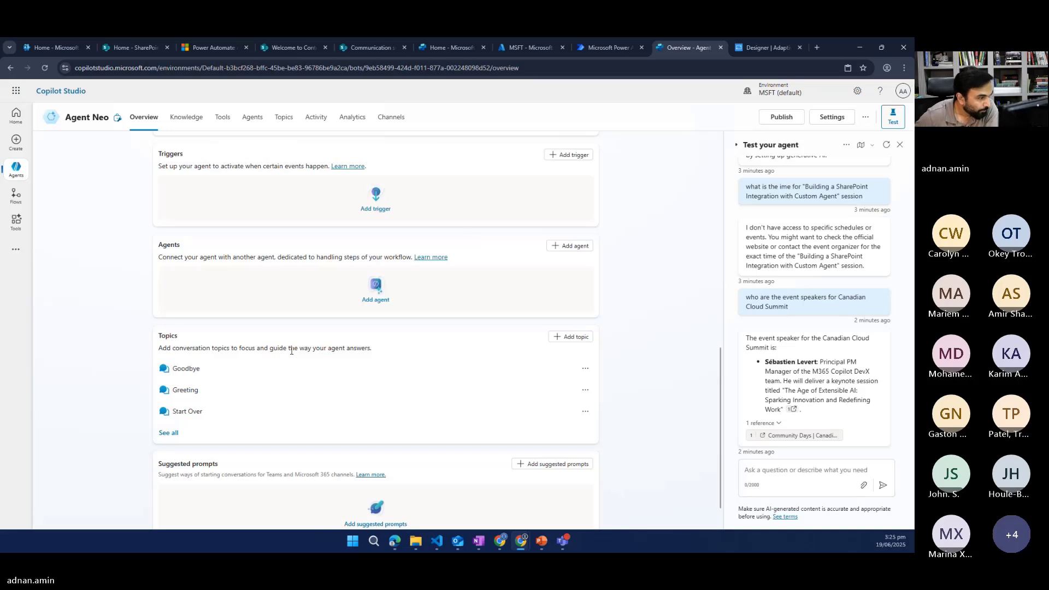
Review the rest of the agent's overview and its Knowledge, Tools, Agents, Topics, Activity, Analytics and Channels pages.
{"action": "scroll", "coordinate": [246, 361], "scroll_direction": "up", "scroll_amount": 1}
{"action": "scroll", "coordinate": [208, 371], "scroll_direction": "down", "scroll_amount": 1}
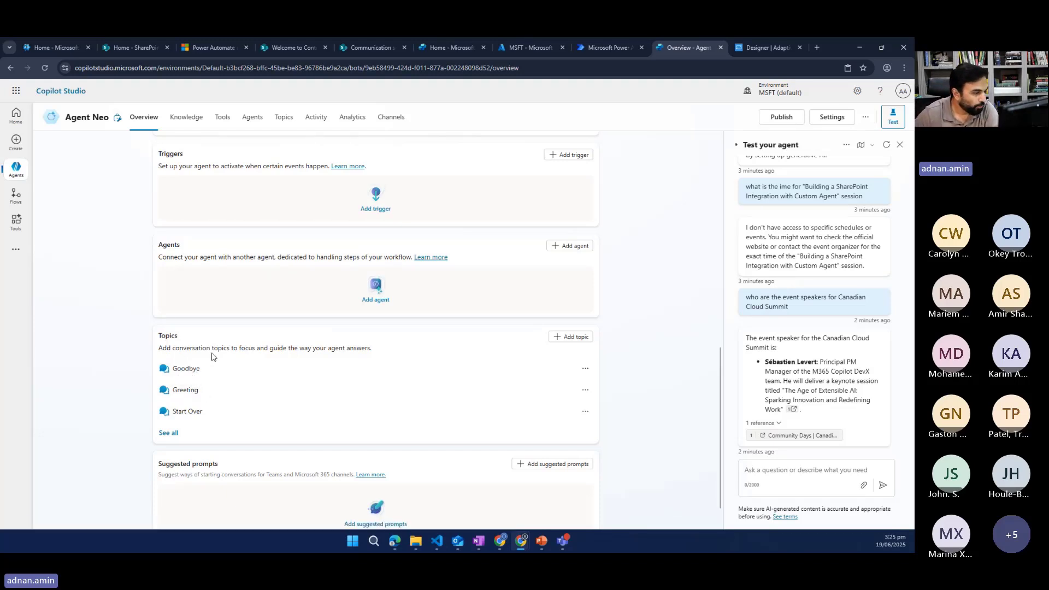
{"action": "scroll", "coordinate": [213, 360], "scroll_direction": "up", "scroll_amount": 5}
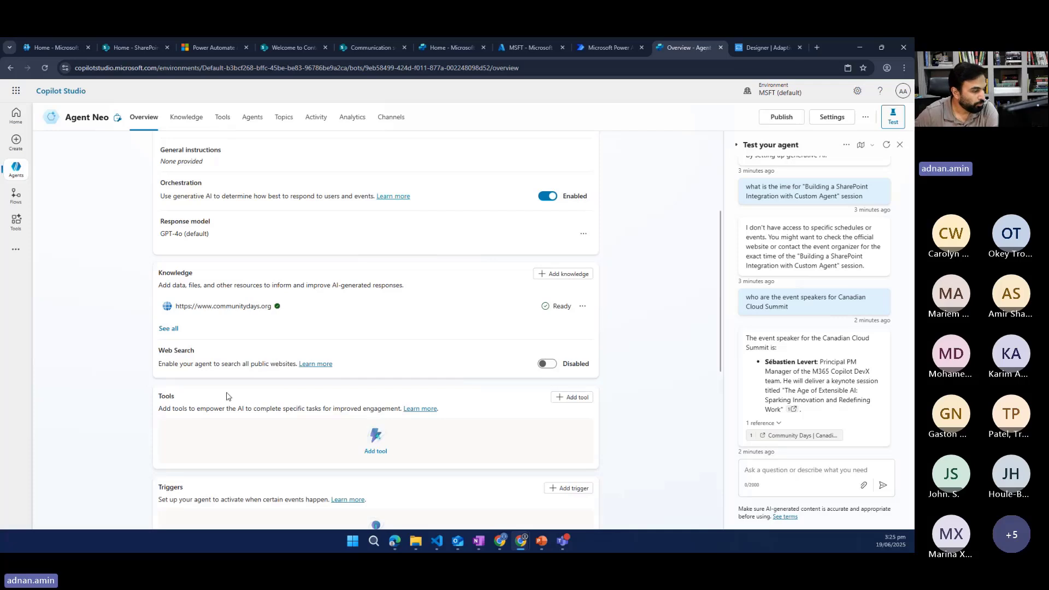
{"action": "scroll", "coordinate": [229, 396], "scroll_direction": "down", "scroll_amount": 4}
{"action": "scroll", "coordinate": [224, 433], "scroll_direction": "down", "scroll_amount": 1}
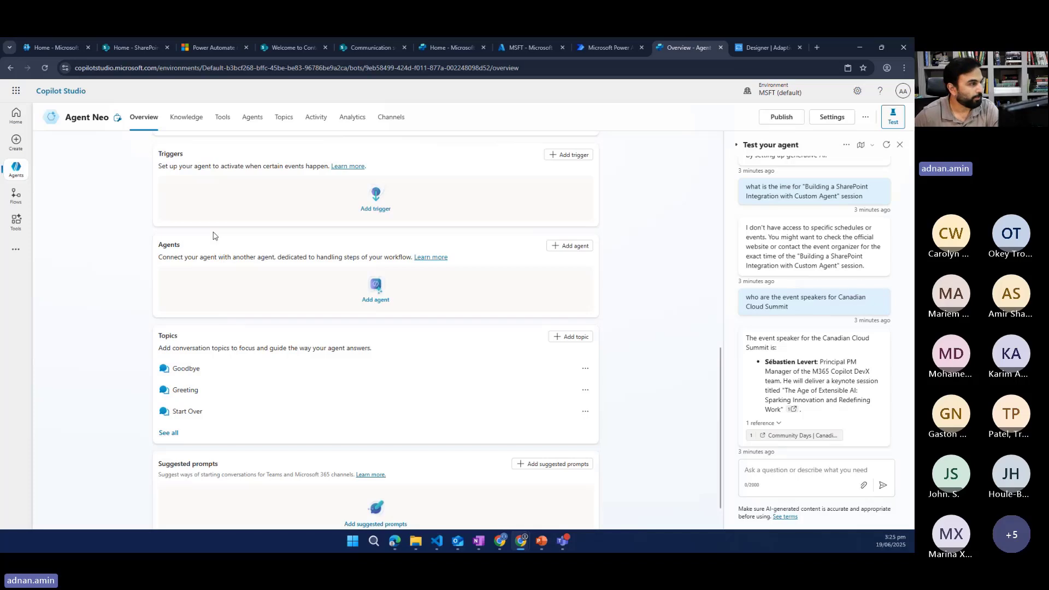
{"action": "left_click", "coordinate": [186, 126]}
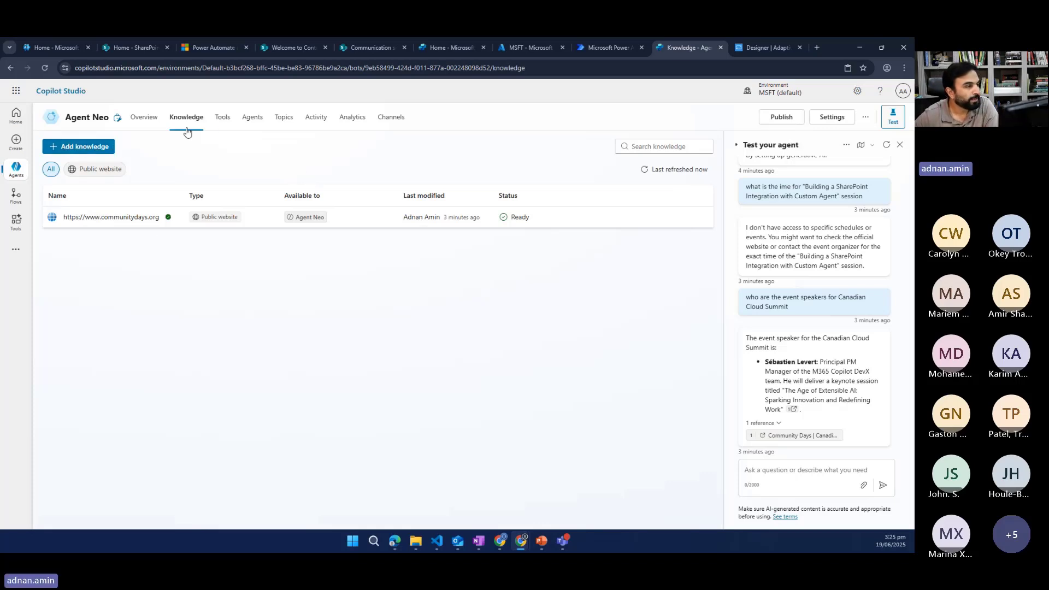
{"action": "left_click", "coordinate": [223, 125]}
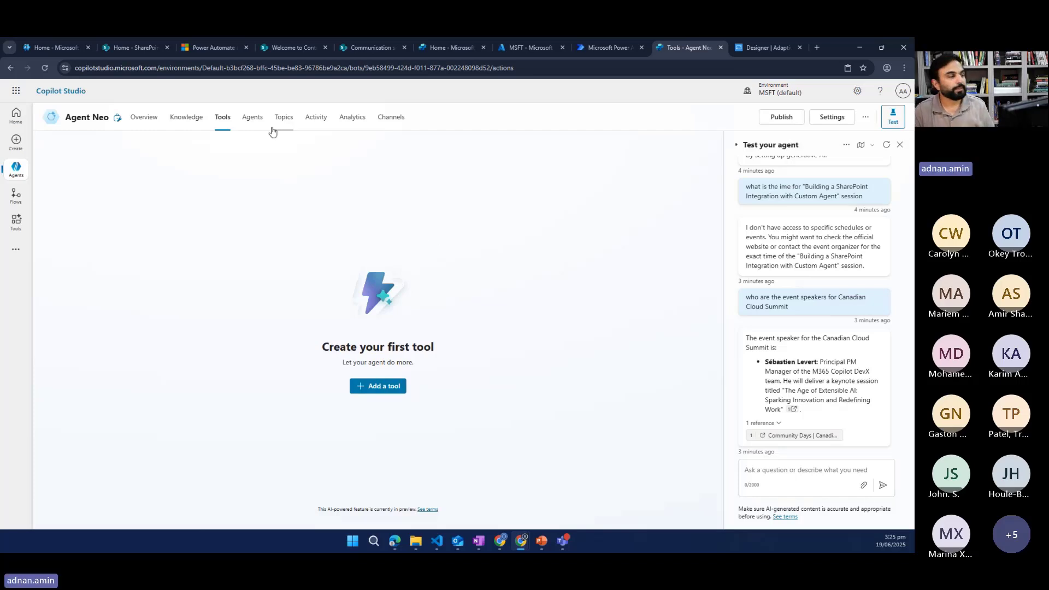
{"action": "left_click", "coordinate": [257, 120]}
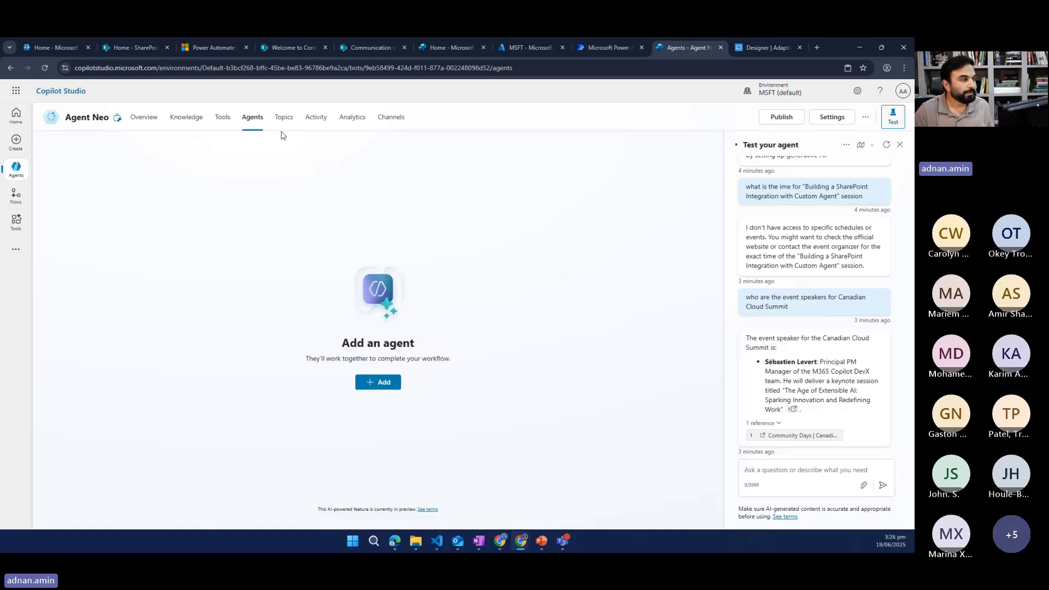
{"action": "left_click", "coordinate": [281, 124]}
{"action": "left_click", "coordinate": [325, 124]}
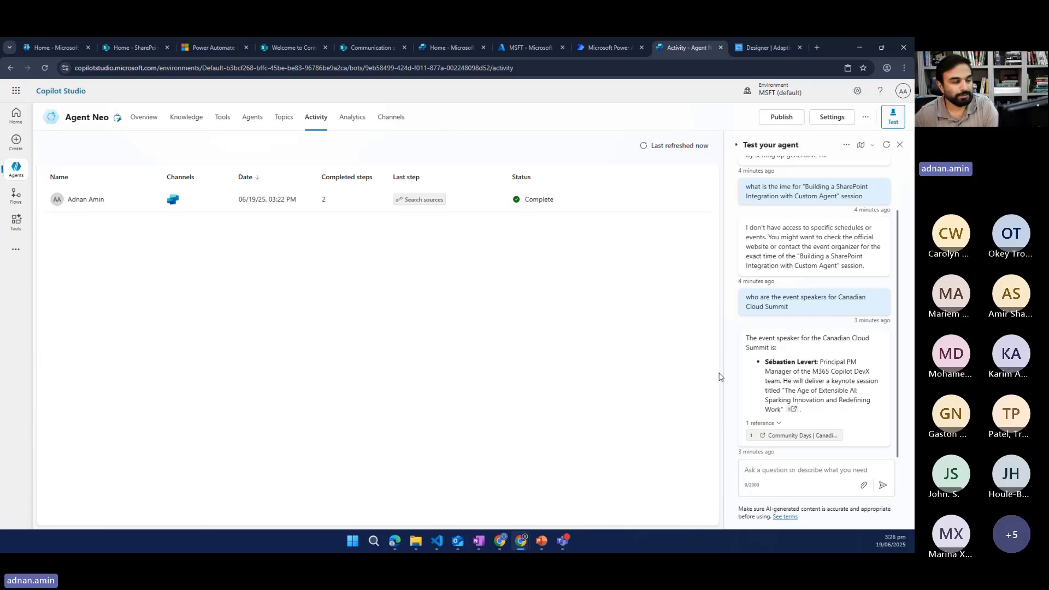
{"action": "left_click", "coordinate": [352, 120]}
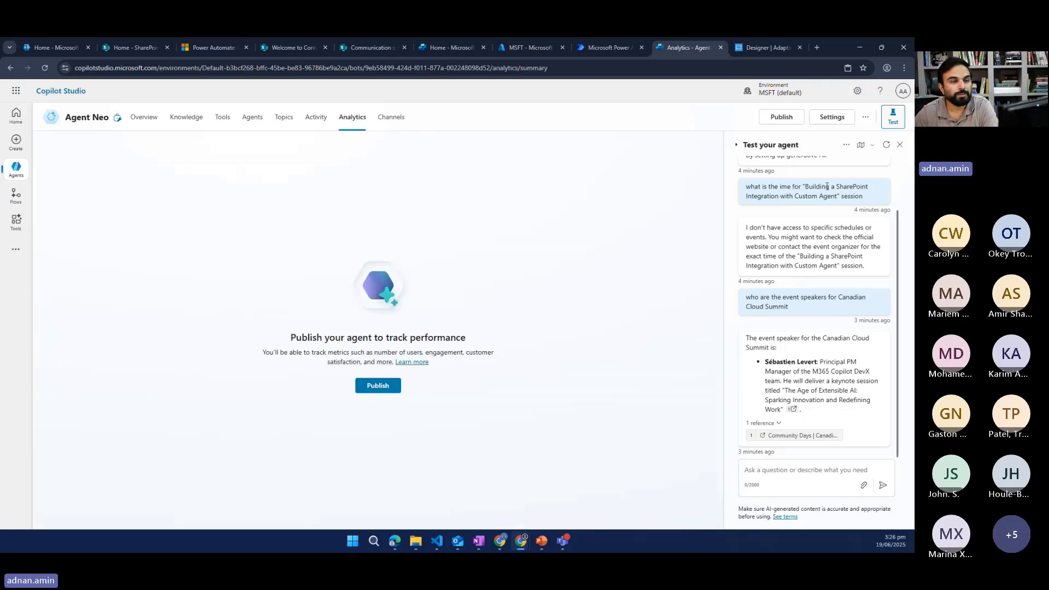
{"action": "left_click", "coordinate": [398, 121]}
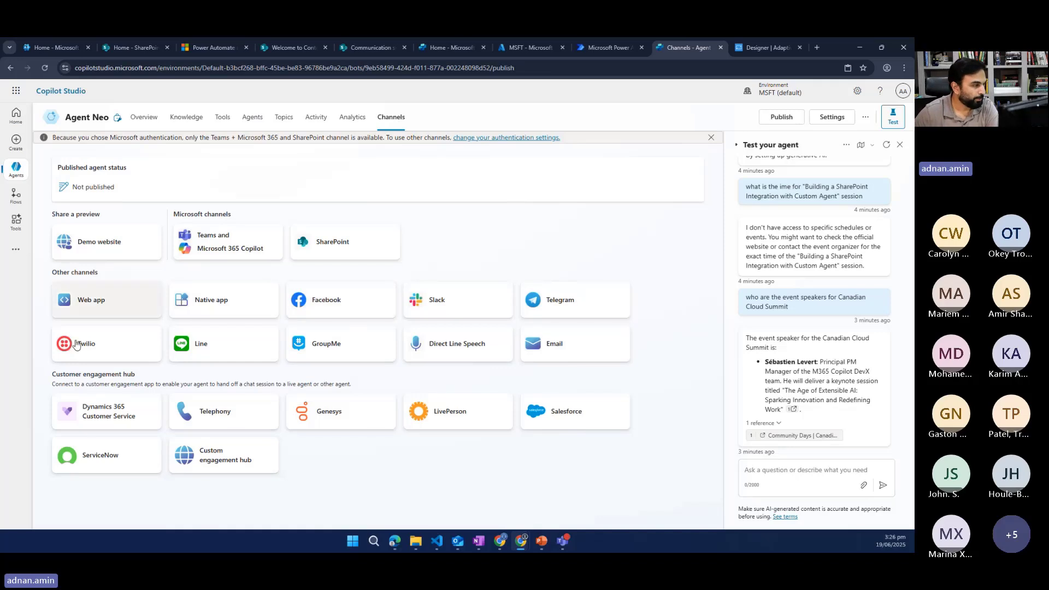
Start a new topic from a description with Copilot and name it "Helpdesk Topic".
{"action": "left_click", "coordinate": [283, 118]}
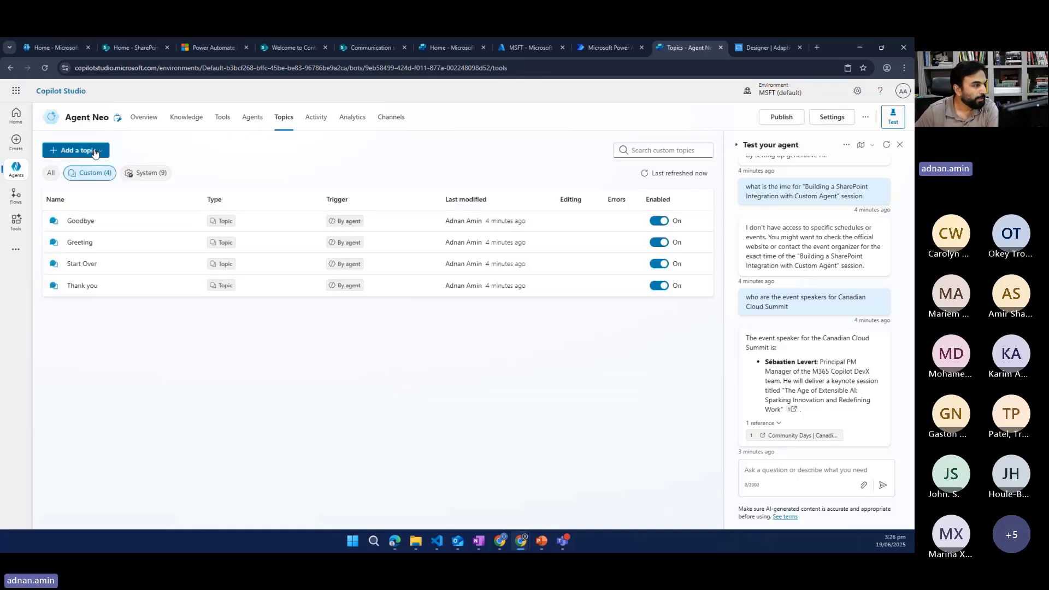
{"action": "left_click", "coordinate": [77, 154]}
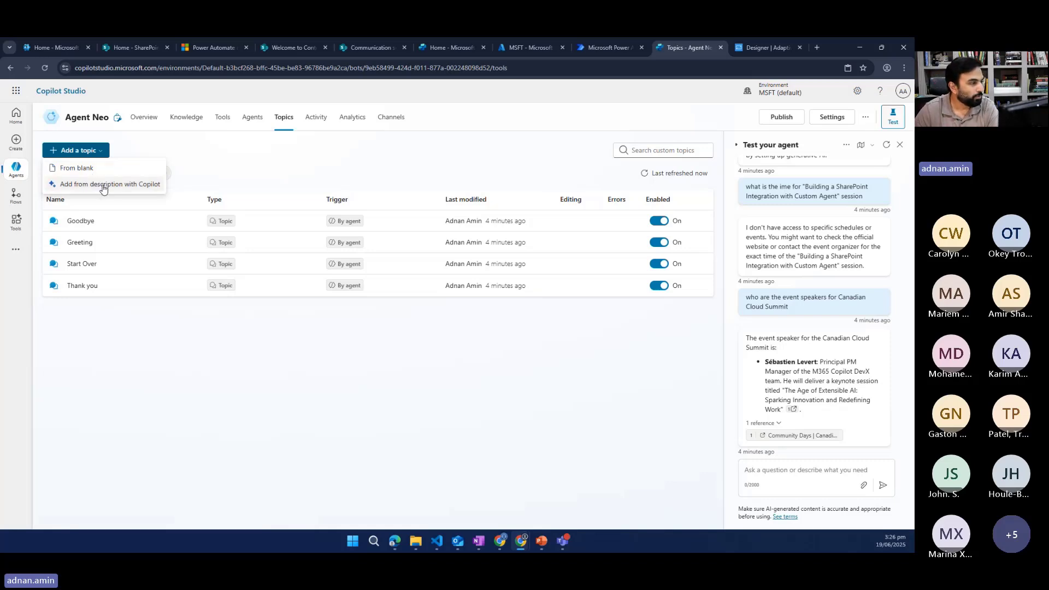
{"action": "left_click", "coordinate": [130, 186]}
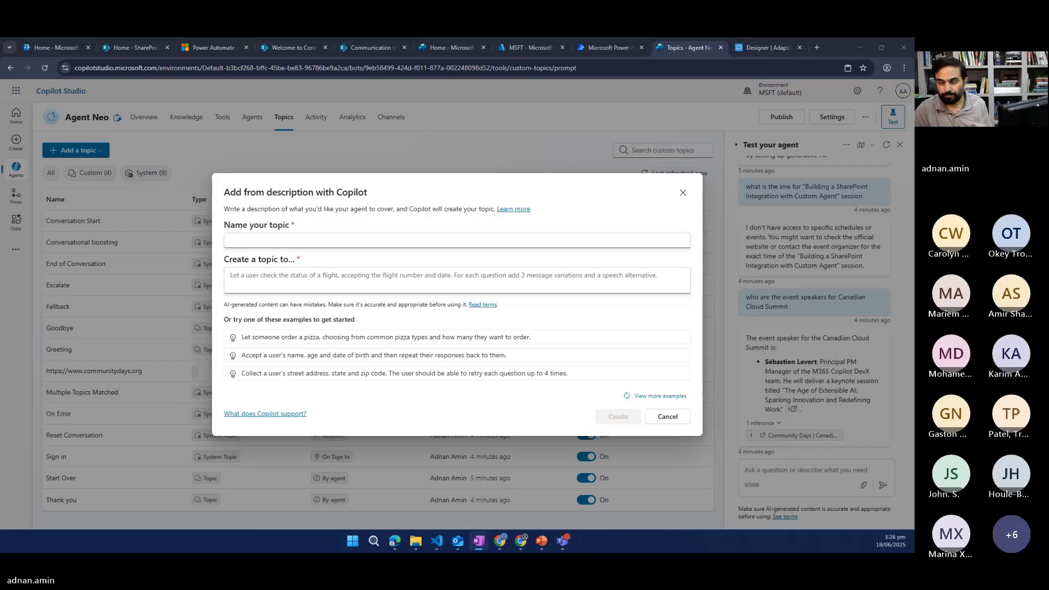
{"action": "left_click", "coordinate": [261, 238]}
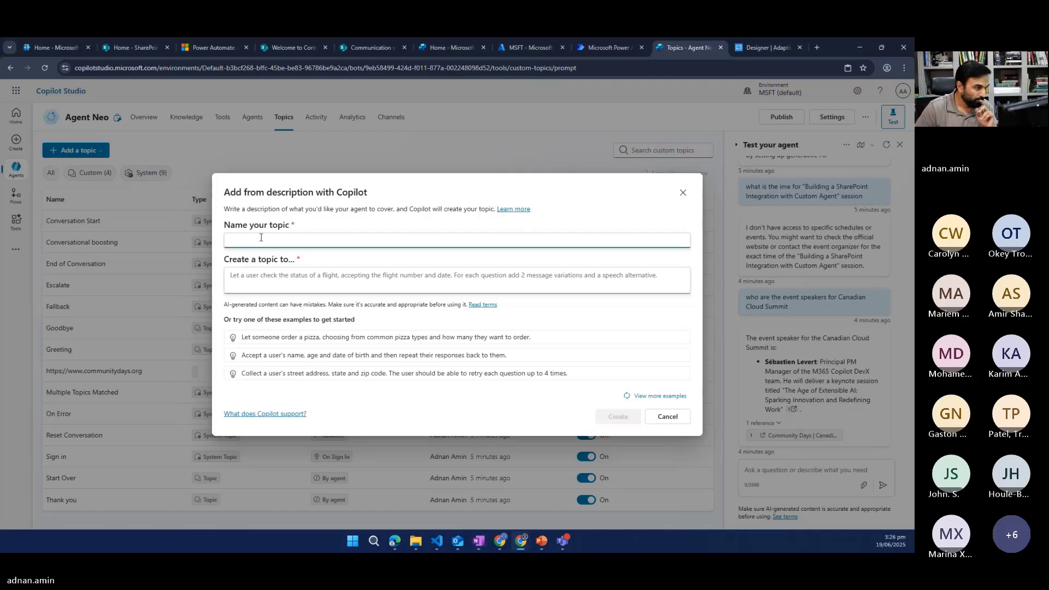
{"action": "type", "text": "Help"}
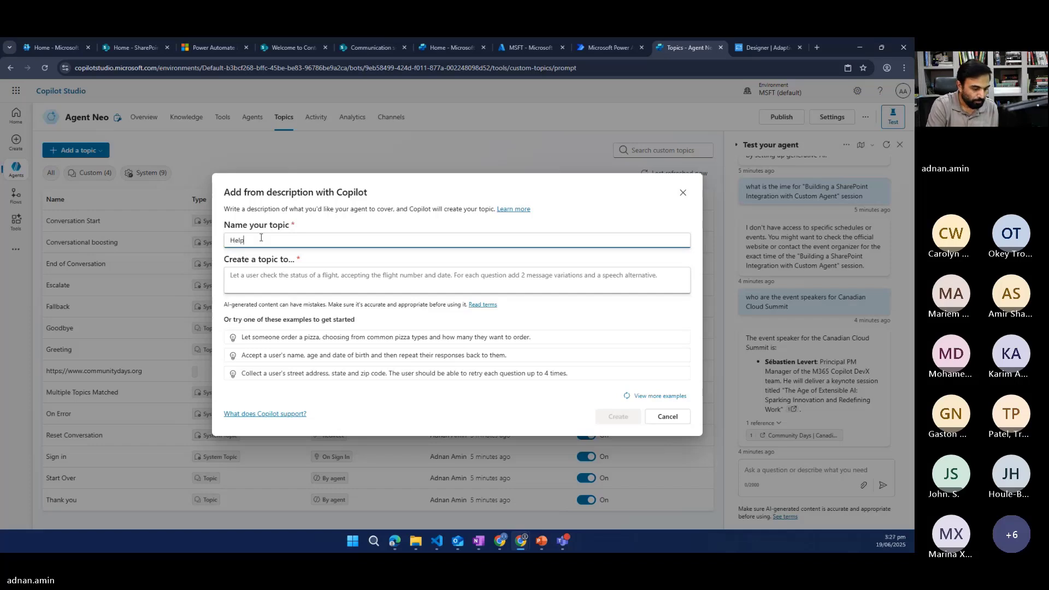
{"action": "type", "text": "desh"}
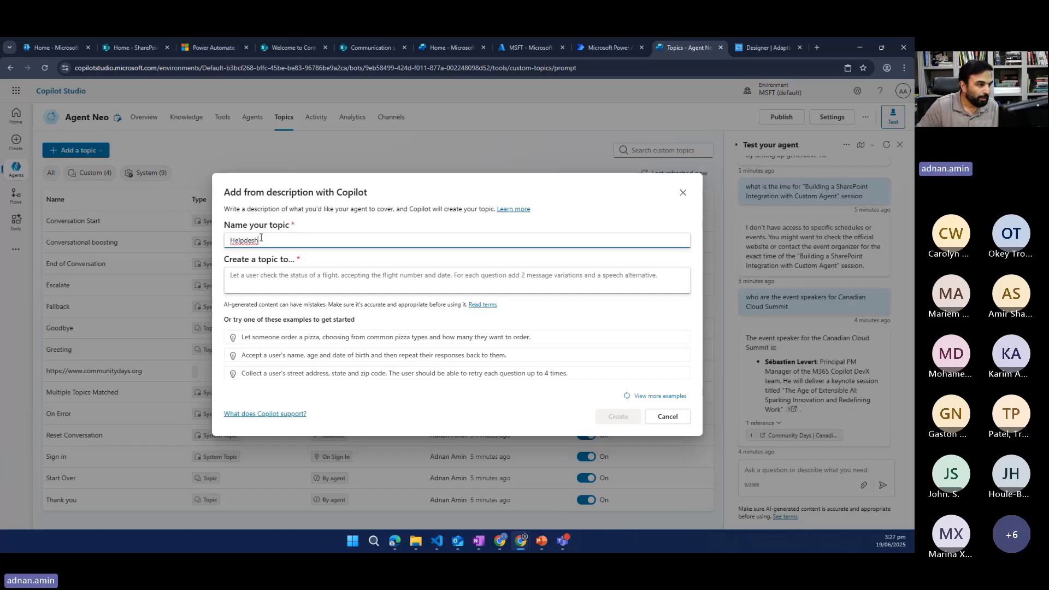
{"action": "key", "text": "BackSpace"}
{"action": "type", "text": "k "}
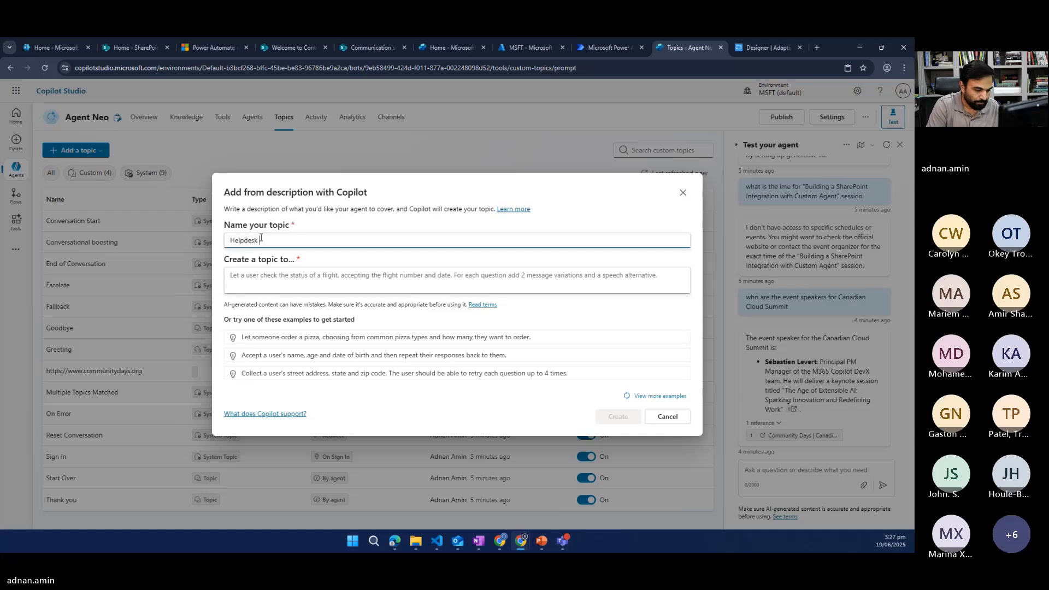
{"action": "type", "text": "Topic"}
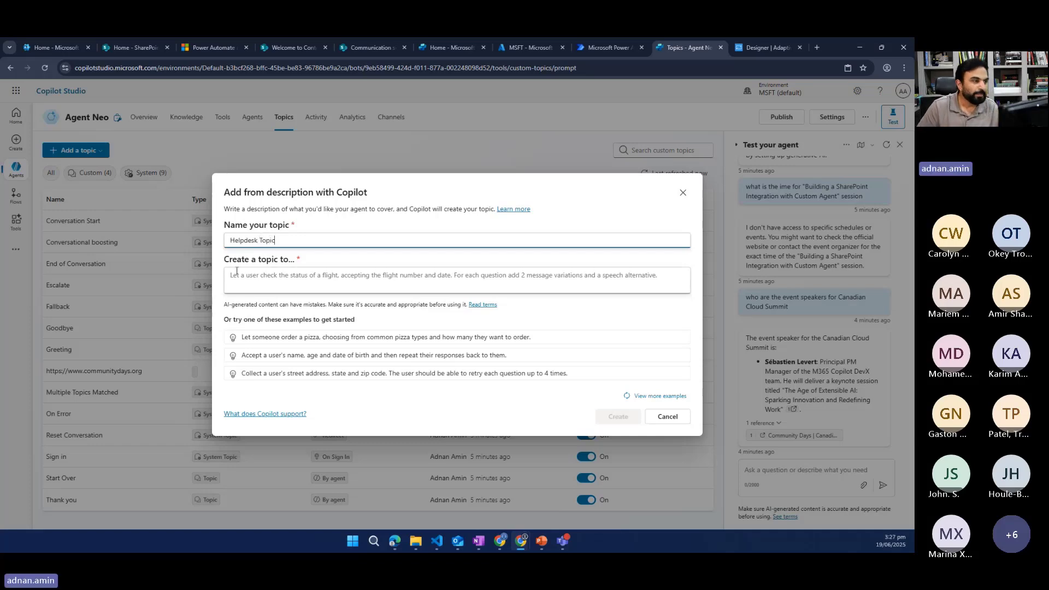
Describe the topic as "generate a helpdesk topic which takes user name, issue and issue details. and submit this" and create it.
{"action": "left_click", "coordinate": [246, 281]}
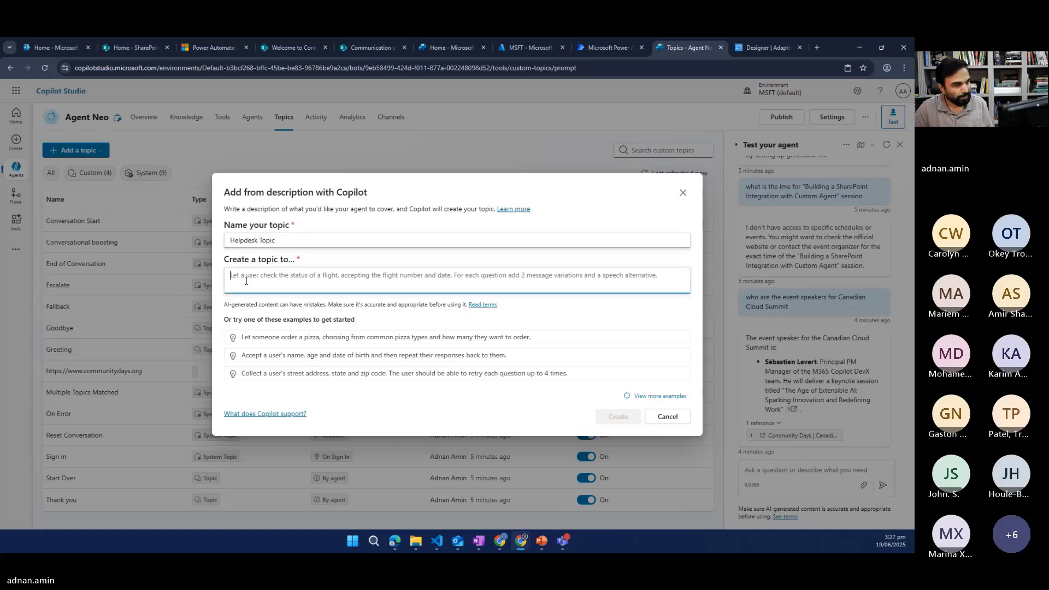
{"action": "type", "text": "generate a helpdesk topic which takes user name, issue and issue details. and submit this to agent flow."}
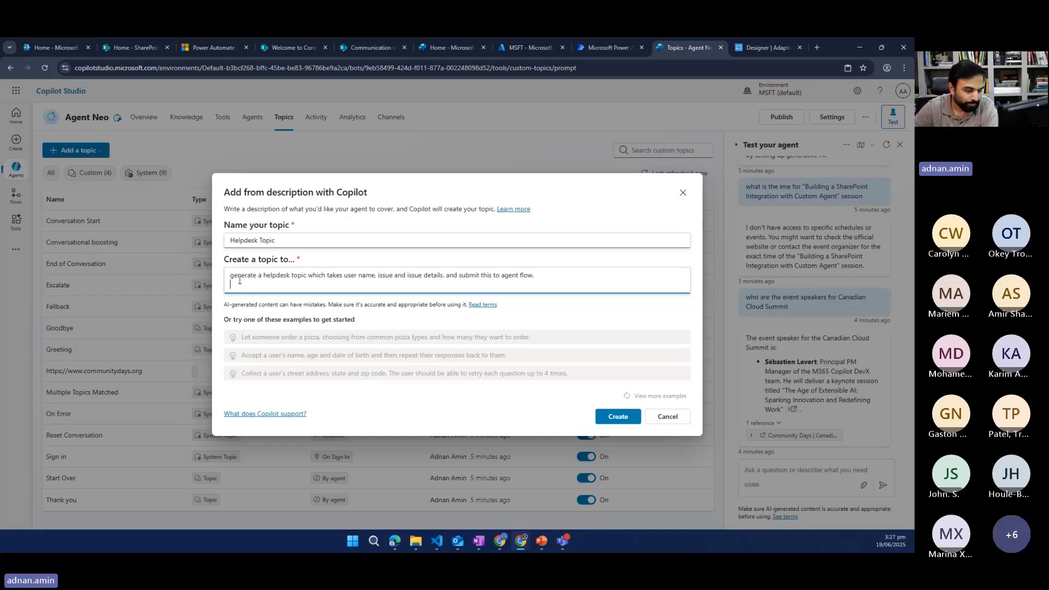
{"action": "key", "text": "BackSpace"}
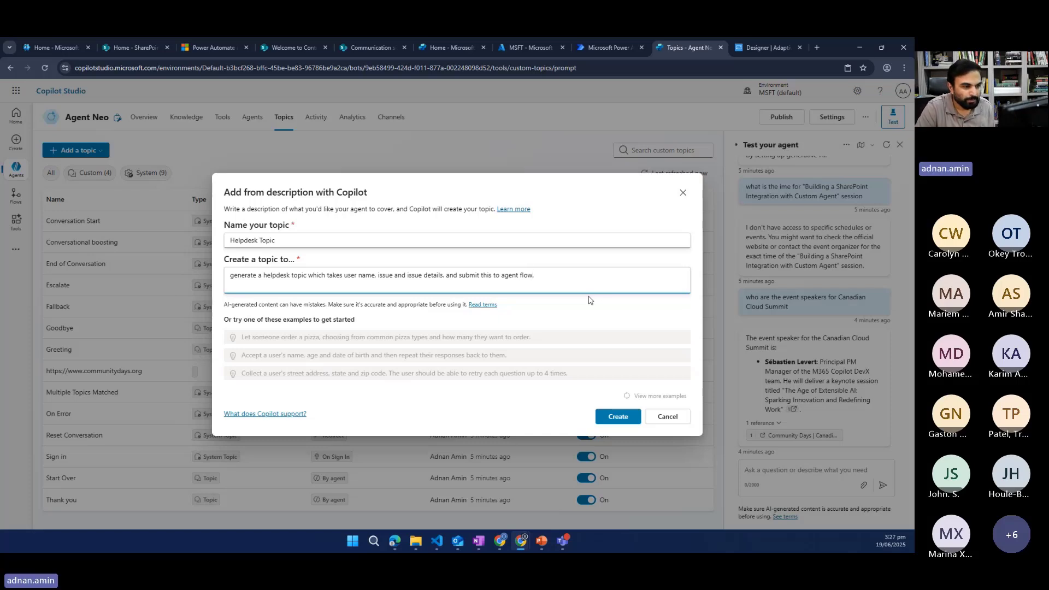
{"action": "key", "text": "ctrl+shift+Left"}
{"action": "key", "text": "ctrl+shift+Left"}
{"action": "key", "text": "ctrl+shift+Left"}
{"action": "key", "text": "ctrl+shift+Left"}
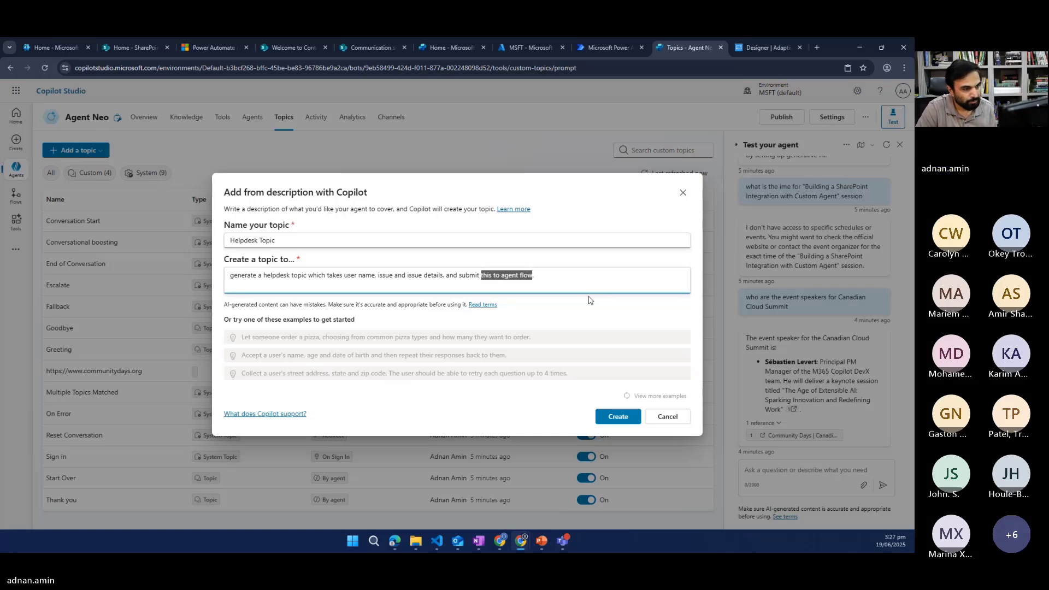
{"action": "key", "text": "shift+Left"}
{"action": "type", "text": "this"}
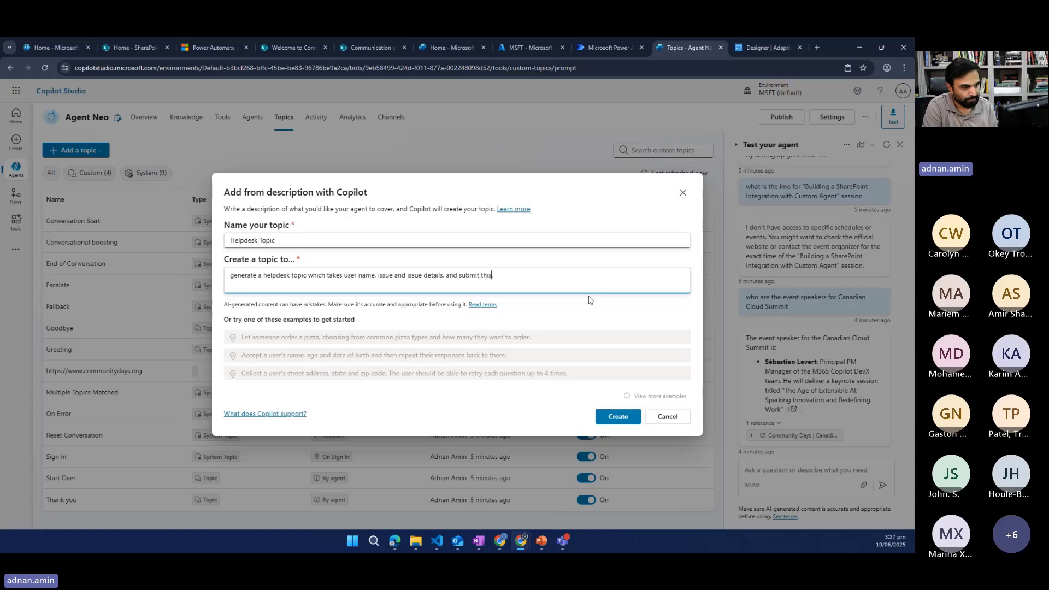
{"action": "left_click", "coordinate": [627, 418]}
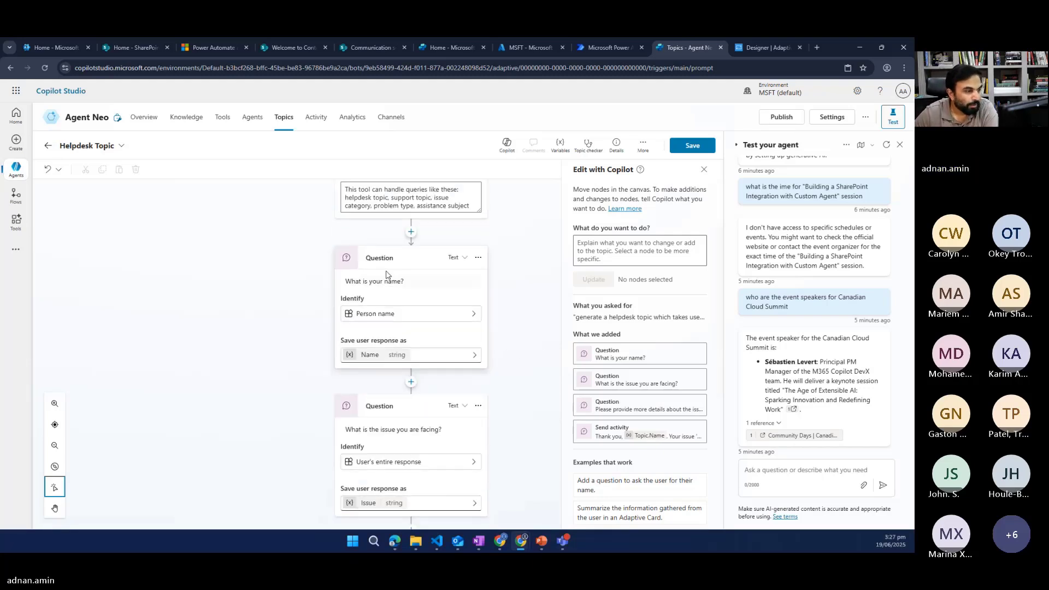
{"action": "scroll", "coordinate": [402, 339], "scroll_direction": "down", "scroll_amount": 2}
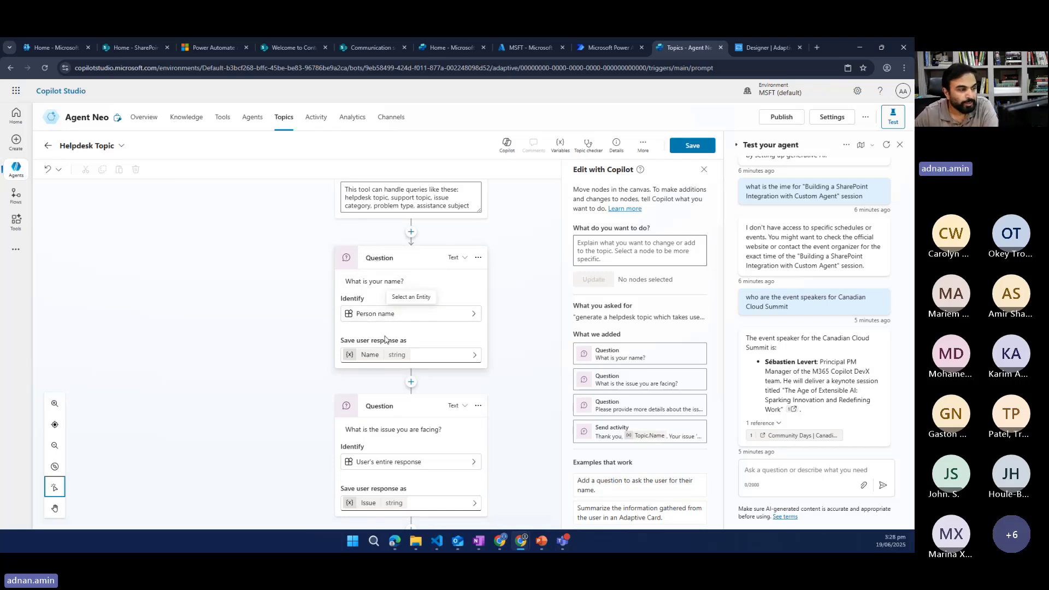
Review the generated Helpdesk Topic from its trigger description to the closing message, and save the topic.
{"action": "scroll", "coordinate": [421, 345], "scroll_direction": "down", "scroll_amount": 3}
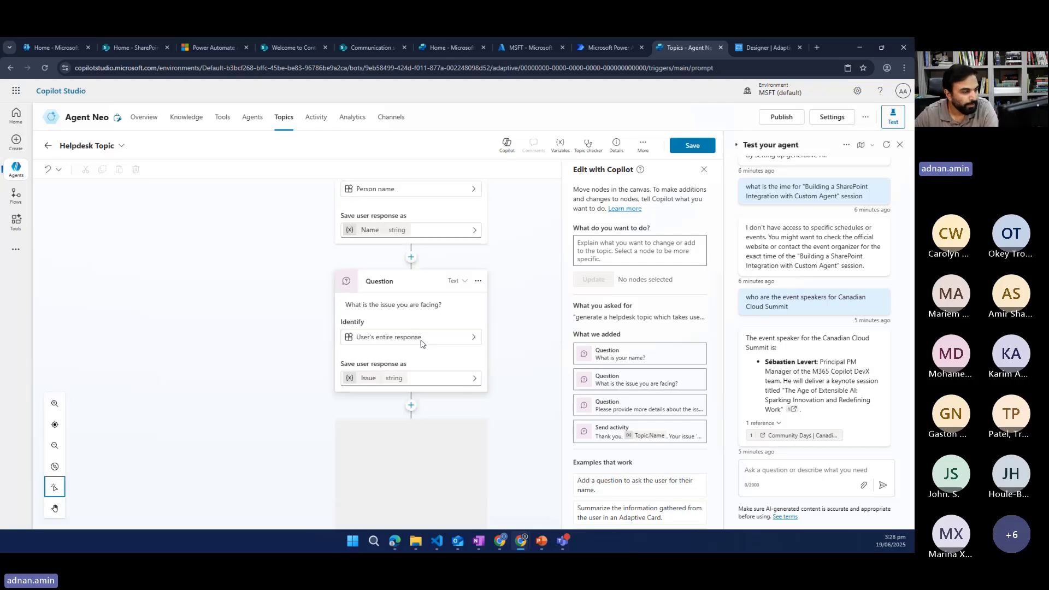
{"action": "scroll", "coordinate": [407, 375], "scroll_direction": "down", "scroll_amount": 2}
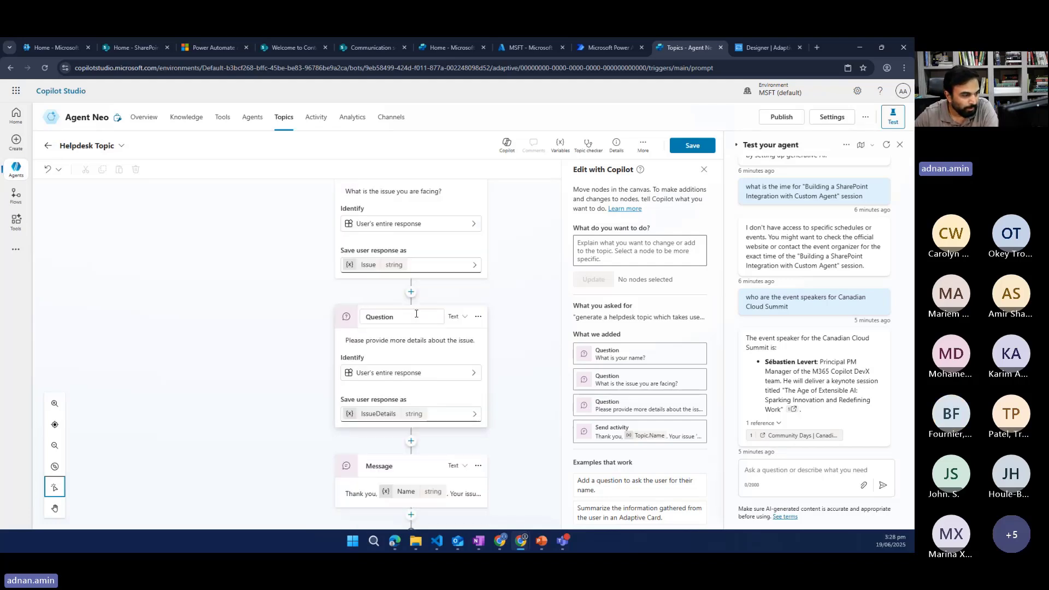
{"action": "scroll", "coordinate": [416, 374], "scroll_direction": "down", "scroll_amount": 1}
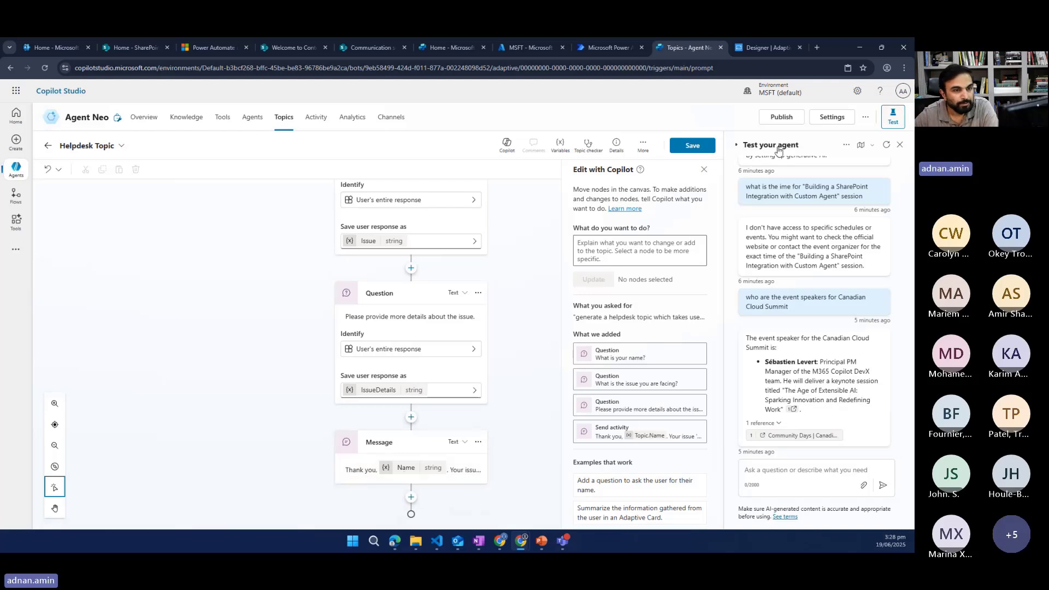
{"action": "scroll", "coordinate": [356, 267], "scroll_direction": "up", "scroll_amount": 8}
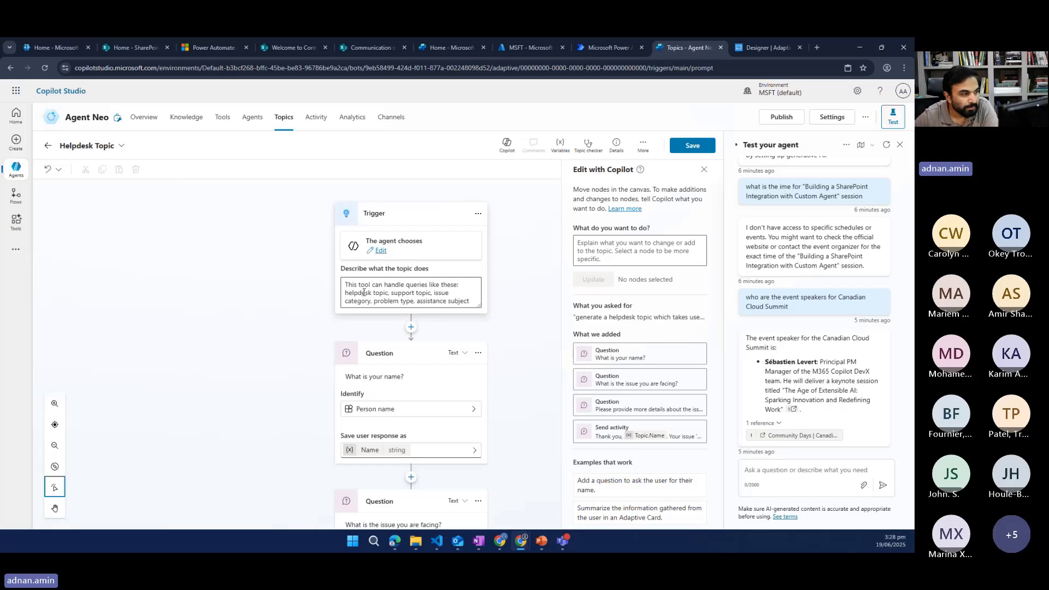
{"action": "left_click", "coordinate": [363, 293]}
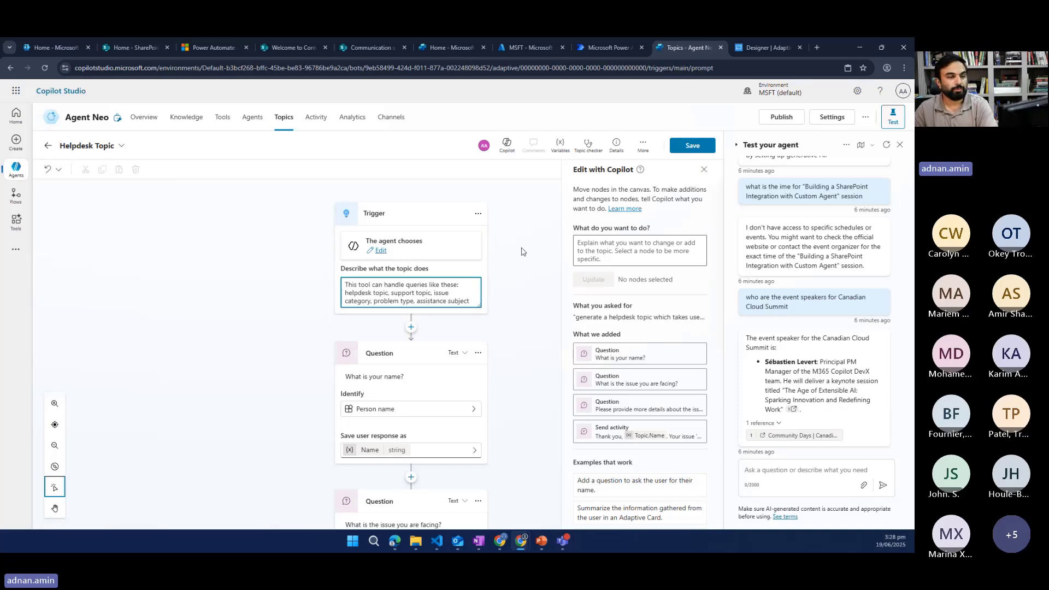
{"action": "left_click", "coordinate": [691, 147]}
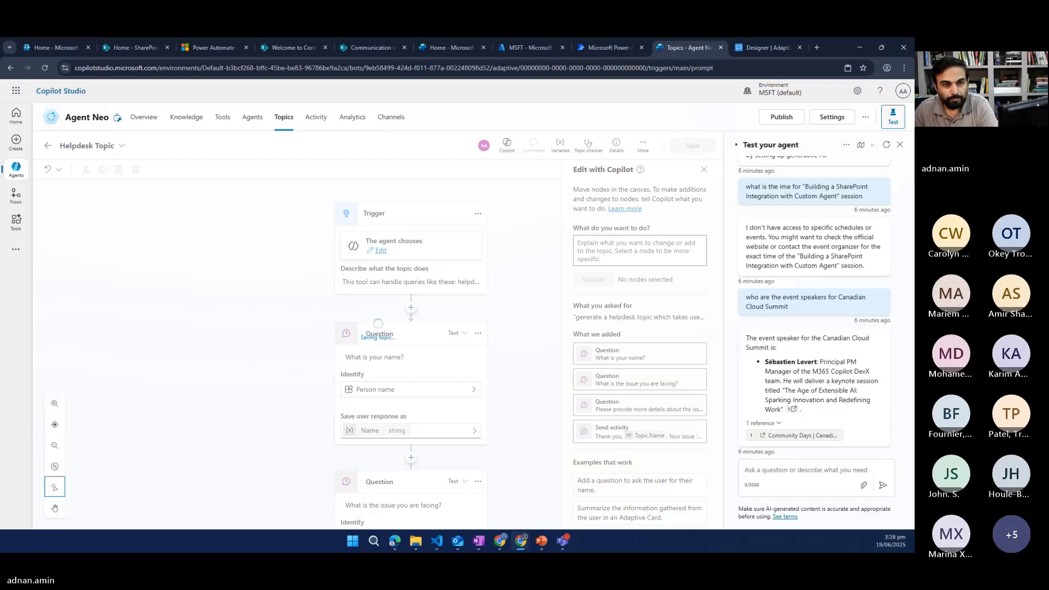
Restart the test conversation and send the message "I have an issue" to the agent.
{"action": "left_click", "coordinate": [887, 146]}
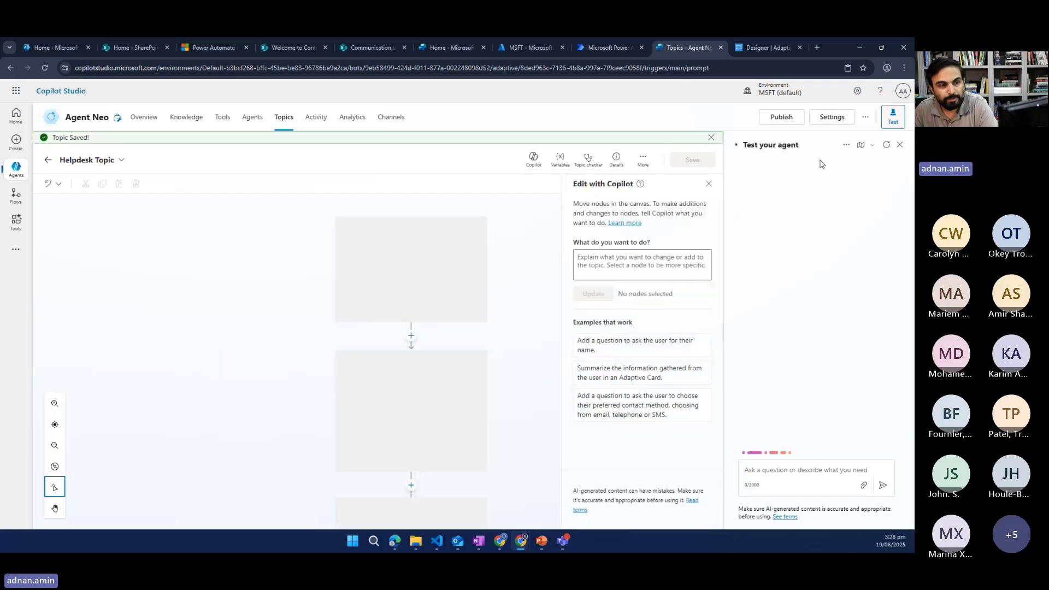
{"action": "left_click", "coordinate": [770, 471]}
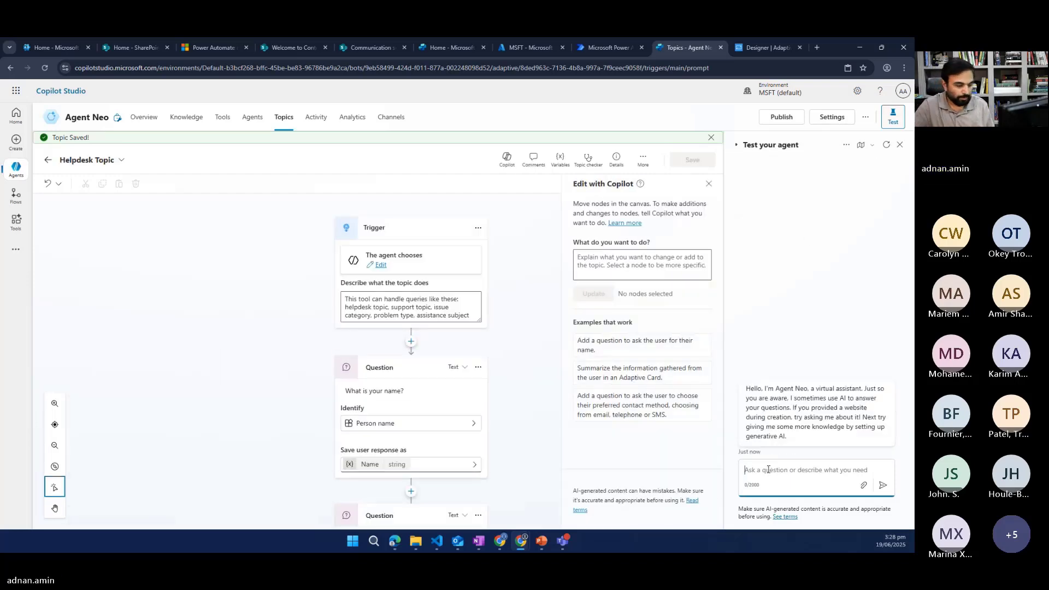
{"action": "type", "text": "I have an "}
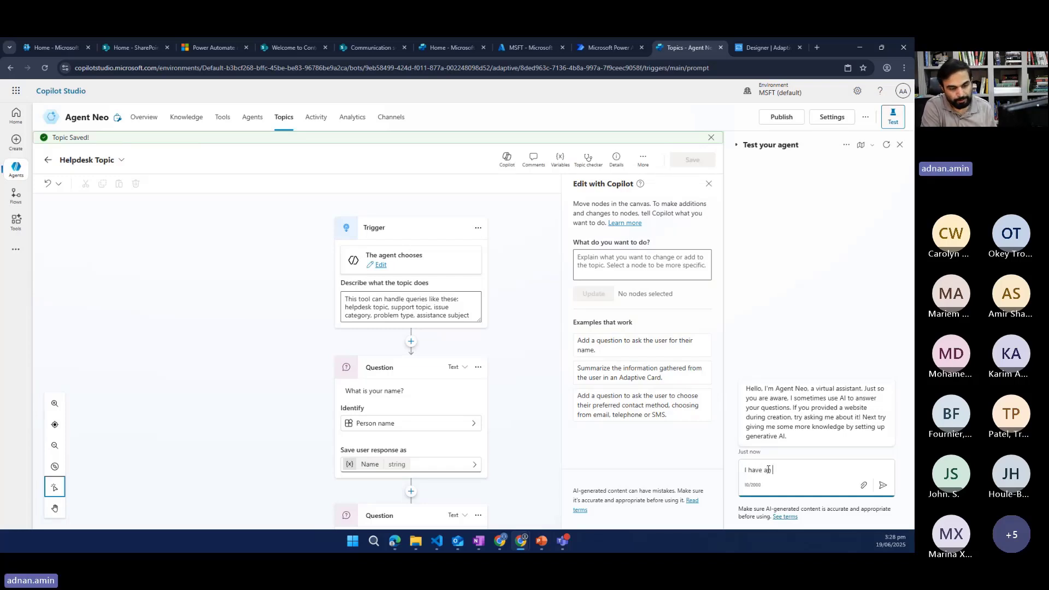
{"action": "type", "text": "issue"}
{"action": "key", "text": "Return"}
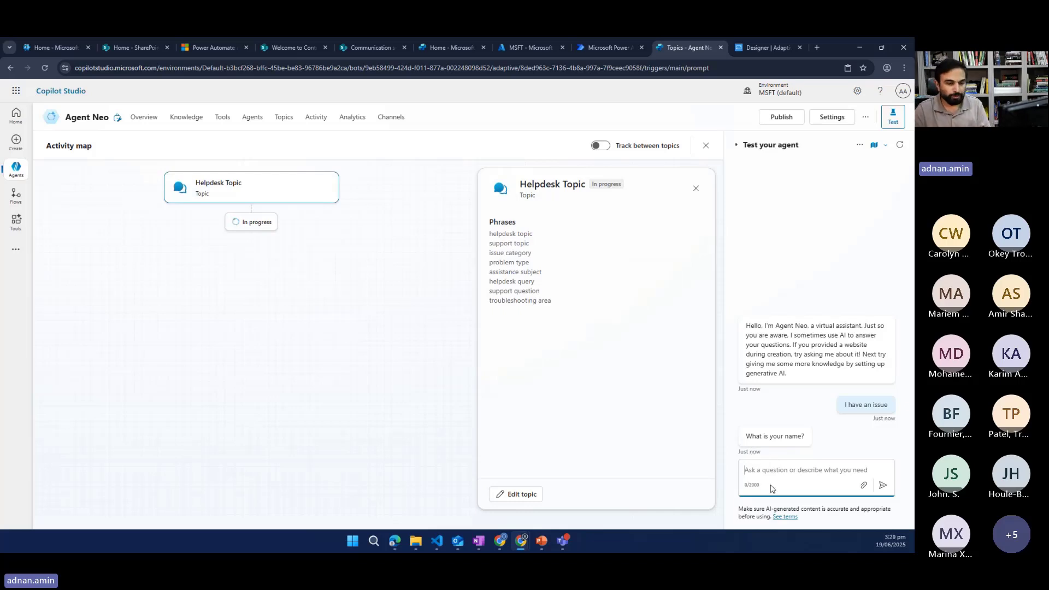
Answer the topic's questions with the user's name, "Laptop not working" and "no idea why", and close the activity map.
{"action": "type", "text": "Adnan"}
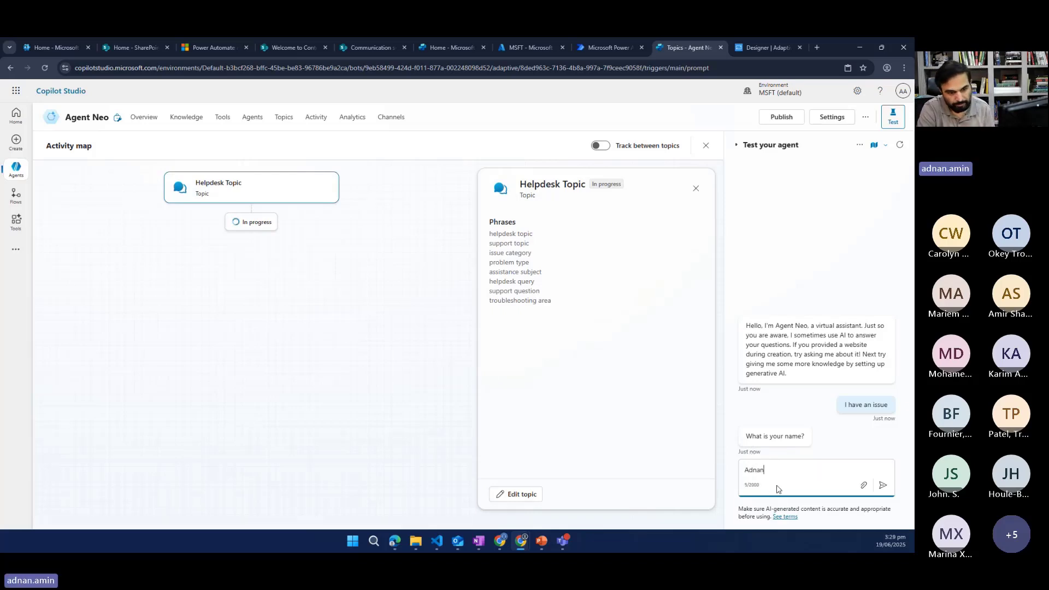
{"action": "key", "text": "Return"}
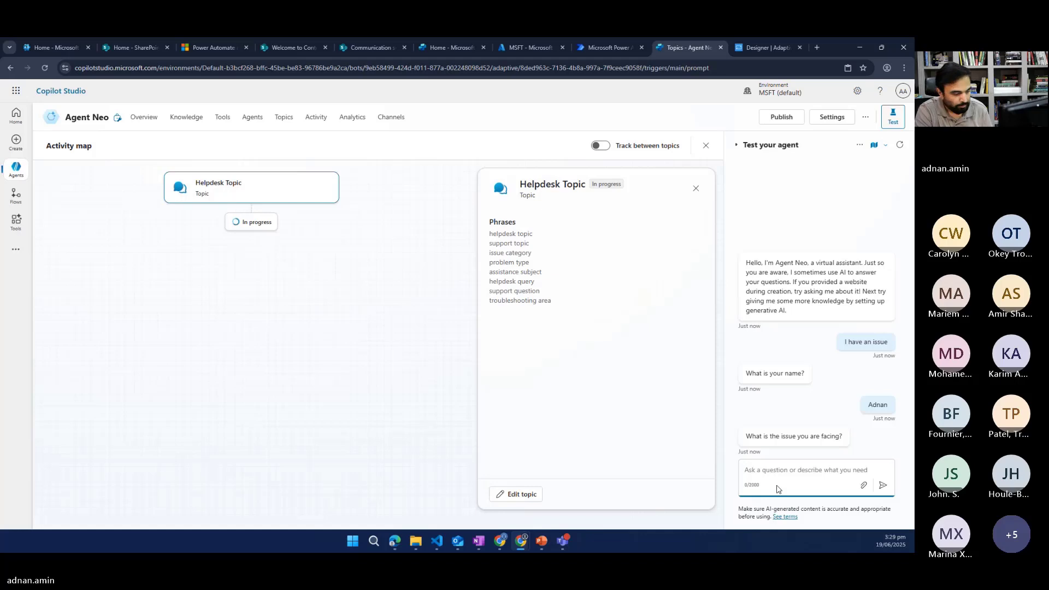
{"action": "type", "text": "Mo"}
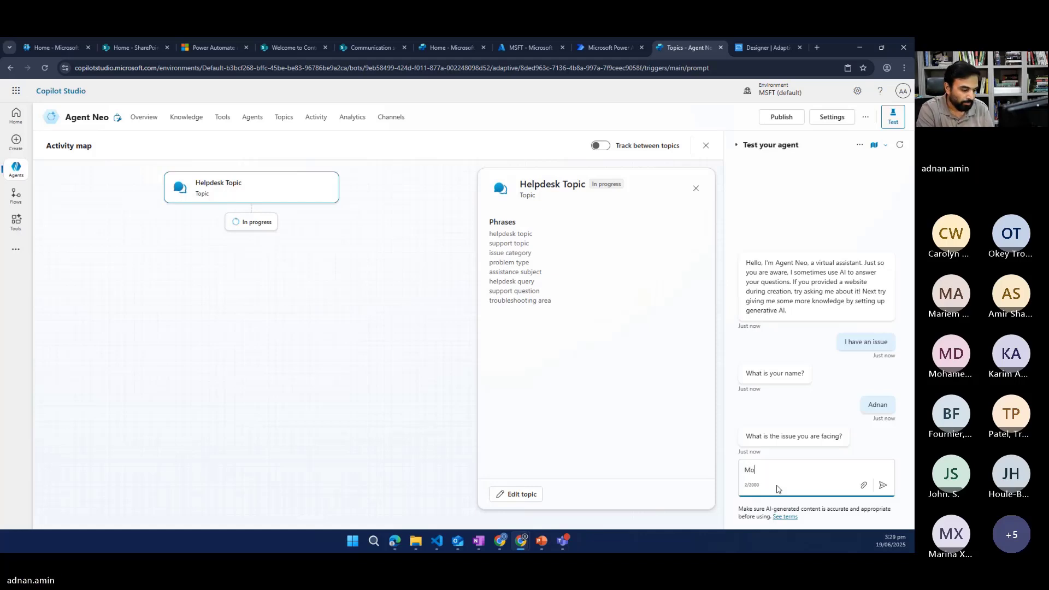
{"action": "key", "text": "BackSpace"}
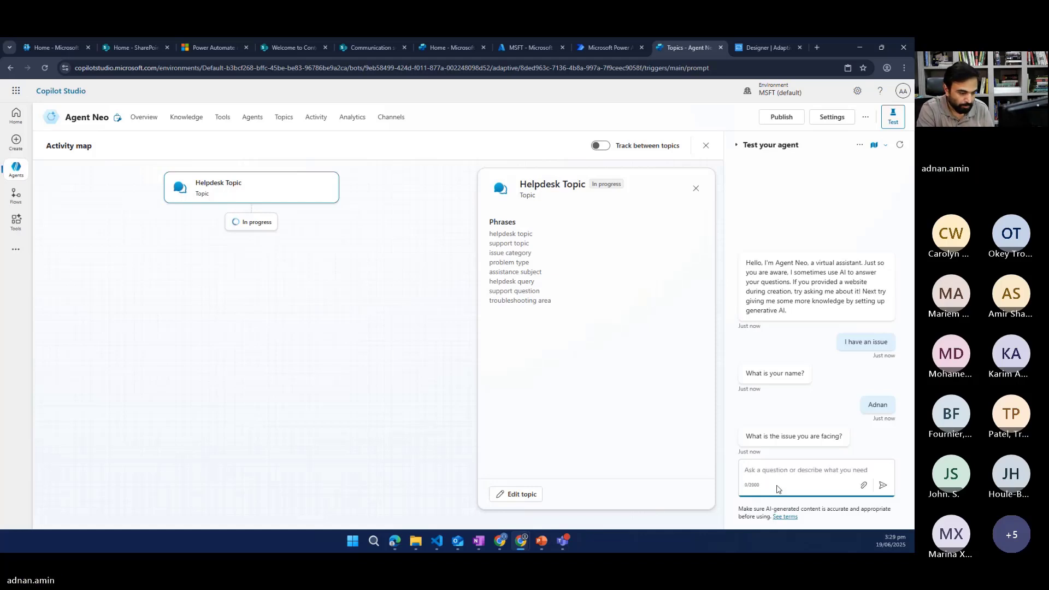
{"action": "type", "text": "Laptop not working"}
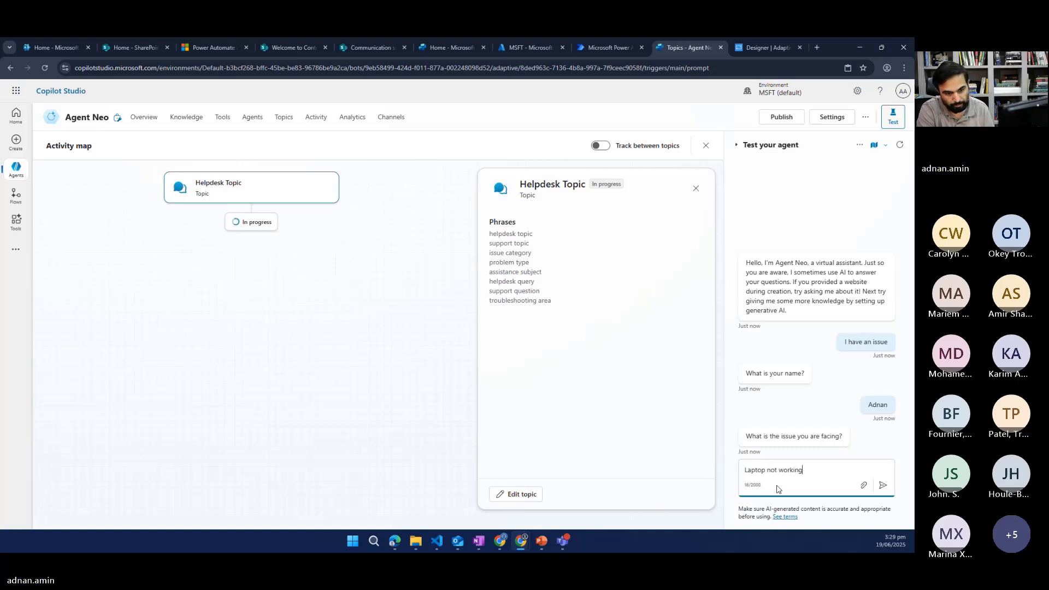
{"action": "key", "text": "Return"}
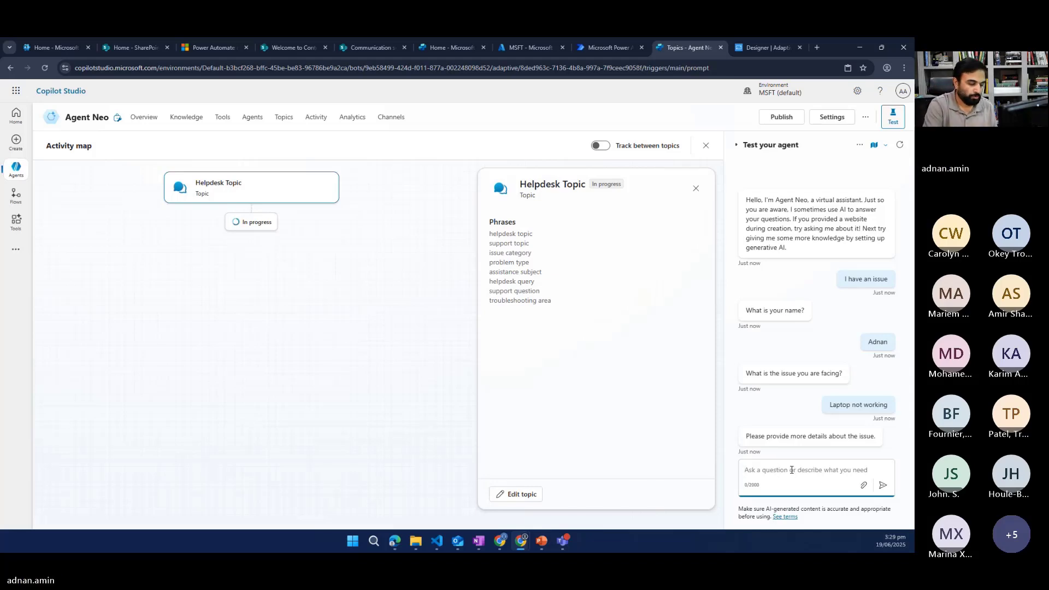
{"action": "type", "text": "no idea why"}
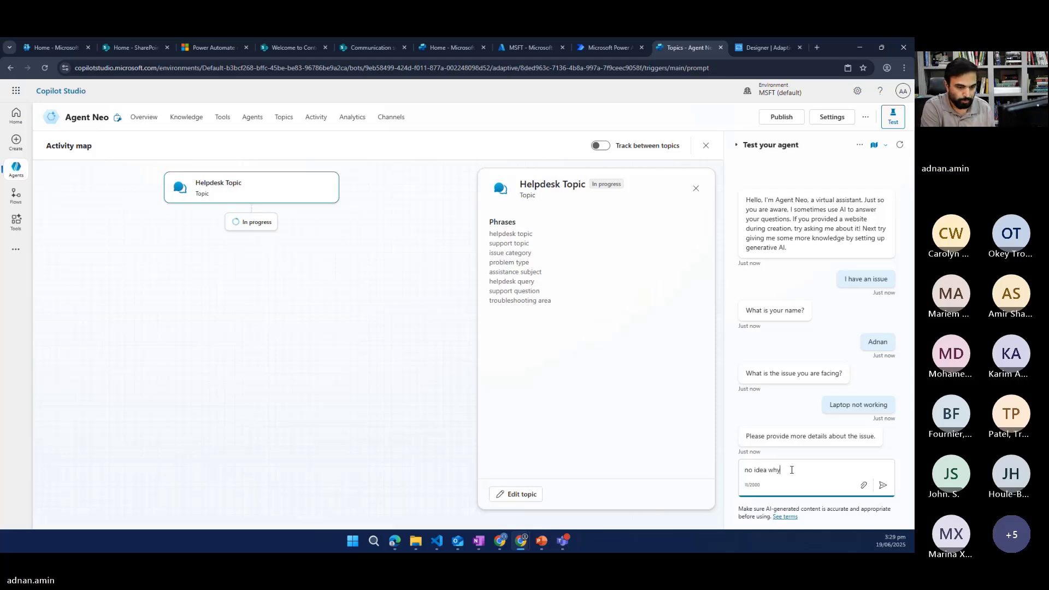
{"action": "key", "text": "Return"}
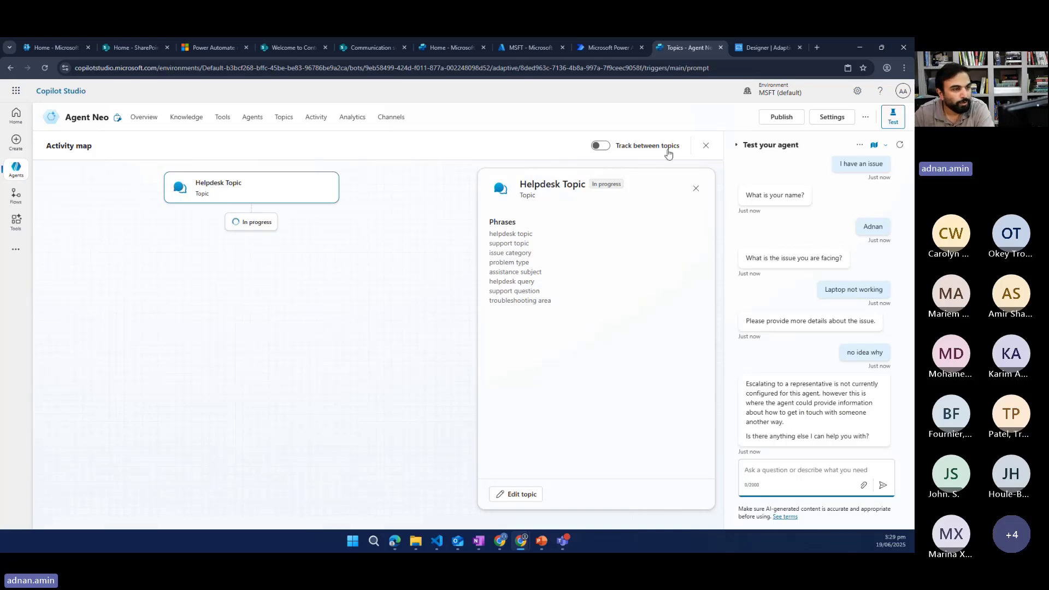
{"action": "left_click", "coordinate": [706, 145]}
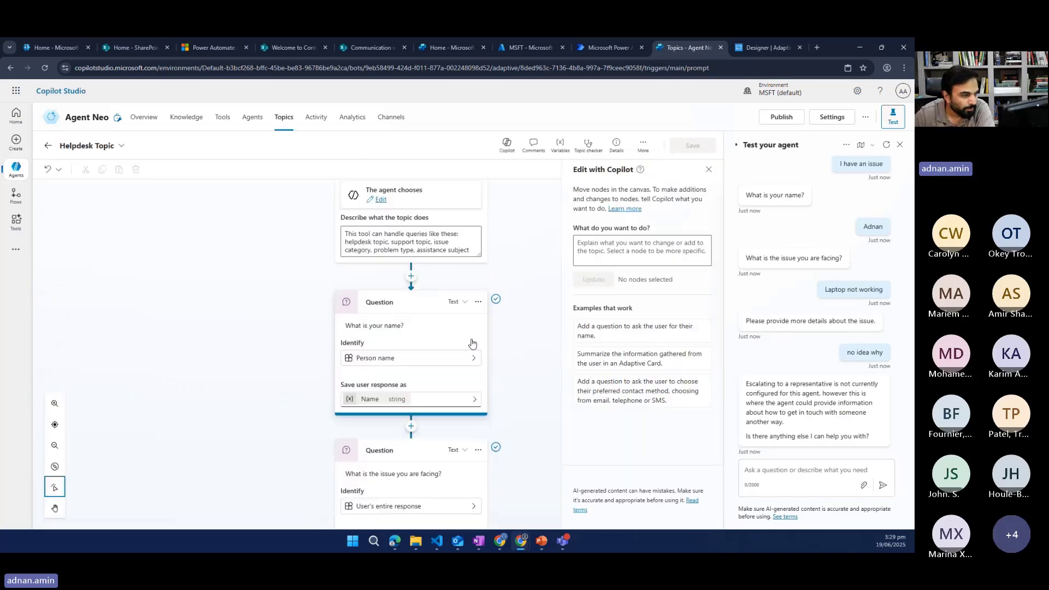
{"action": "scroll", "coordinate": [403, 441], "scroll_direction": "down", "scroll_amount": 5}
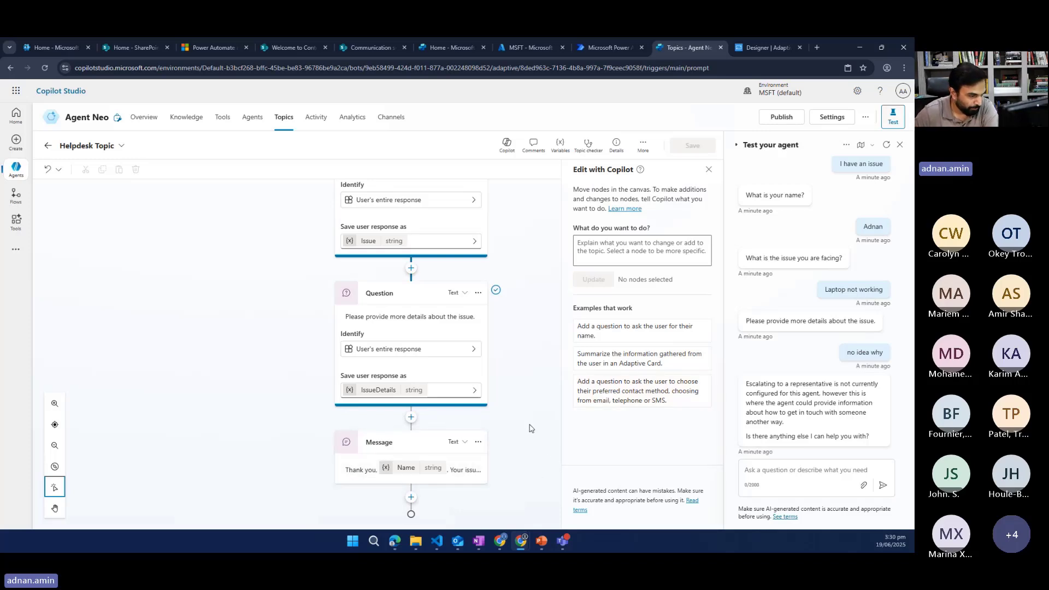
{"action": "left_click", "coordinate": [411, 498]}
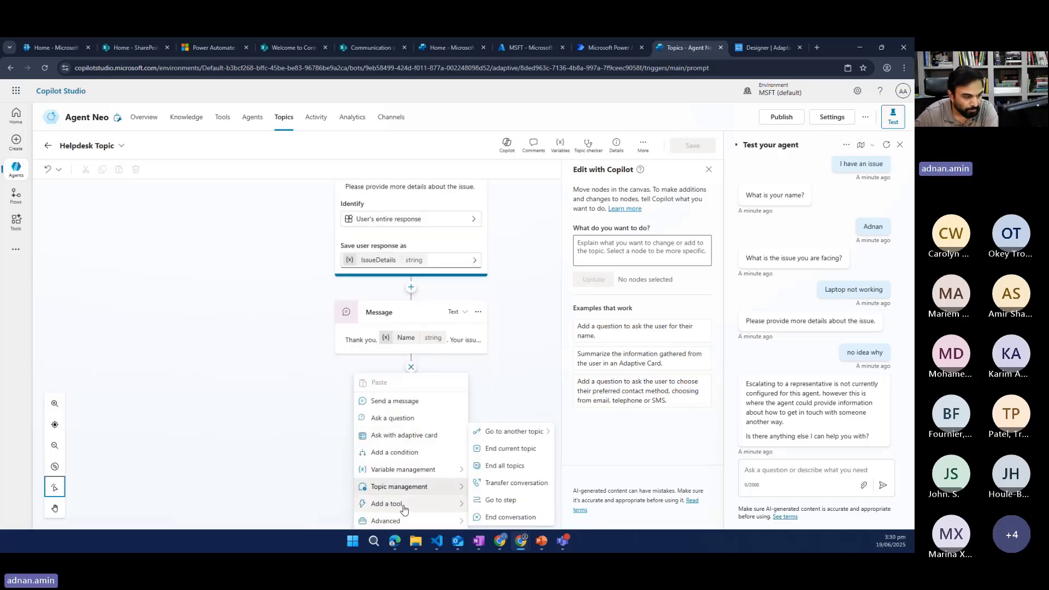
{"action": "mouse_move", "coordinate": [403, 509]}
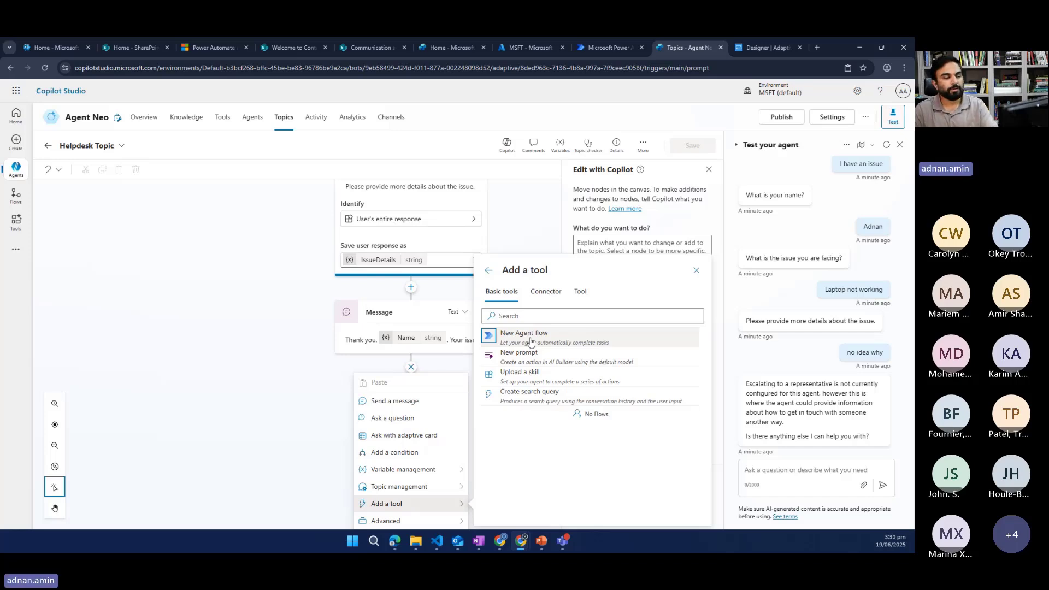
{"action": "left_click", "coordinate": [530, 341]}
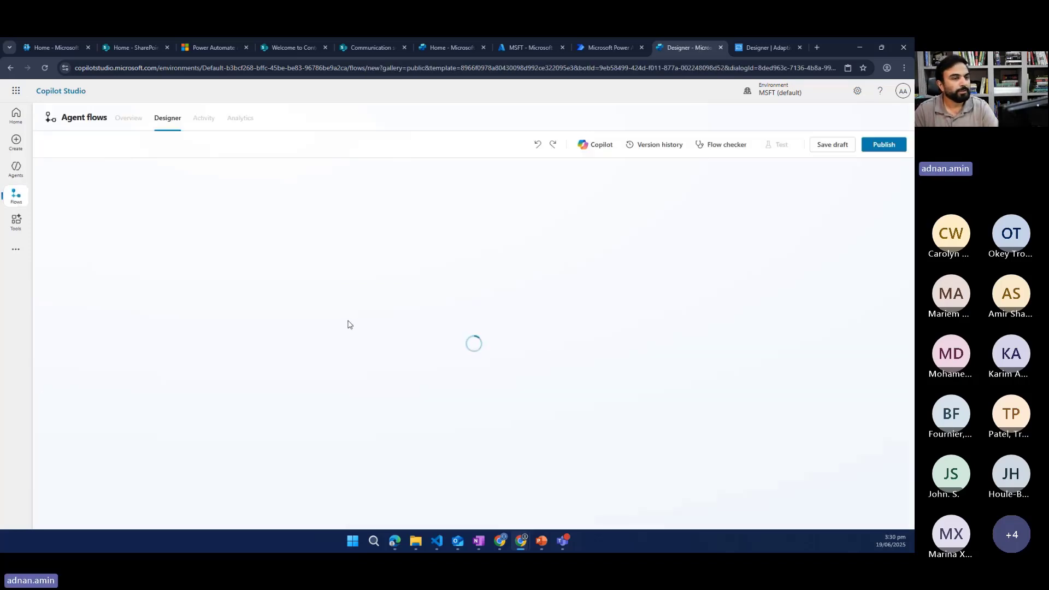
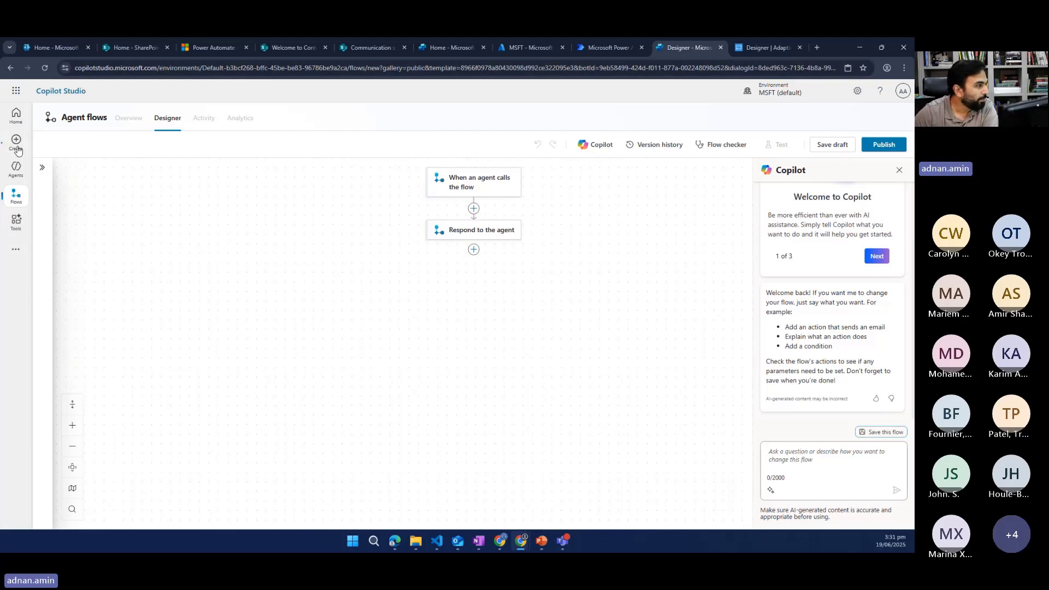
{"action": "left_click", "coordinate": [17, 171]}
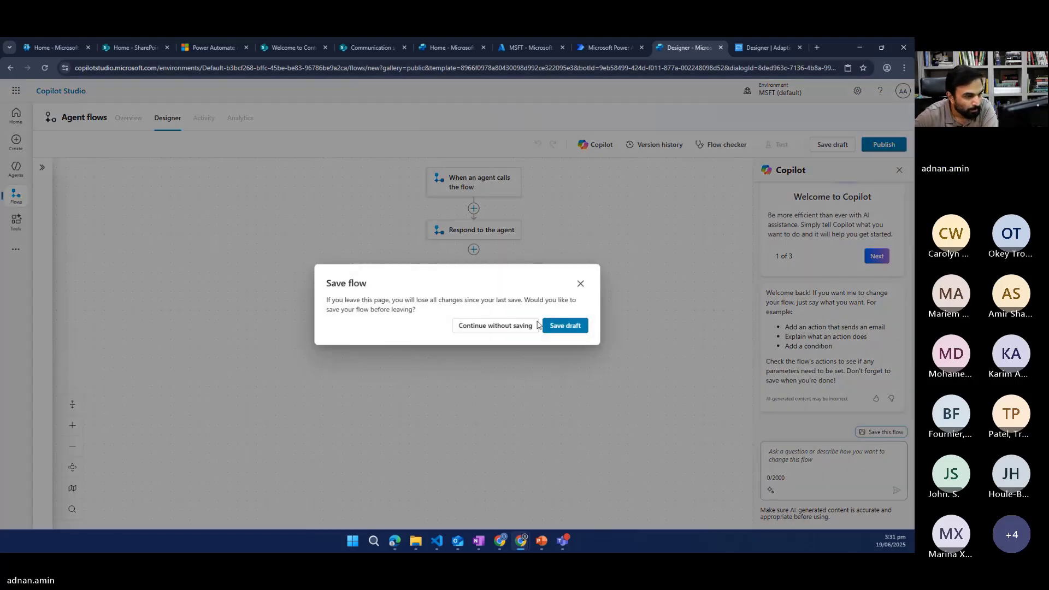
{"action": "left_click", "coordinate": [512, 330]}
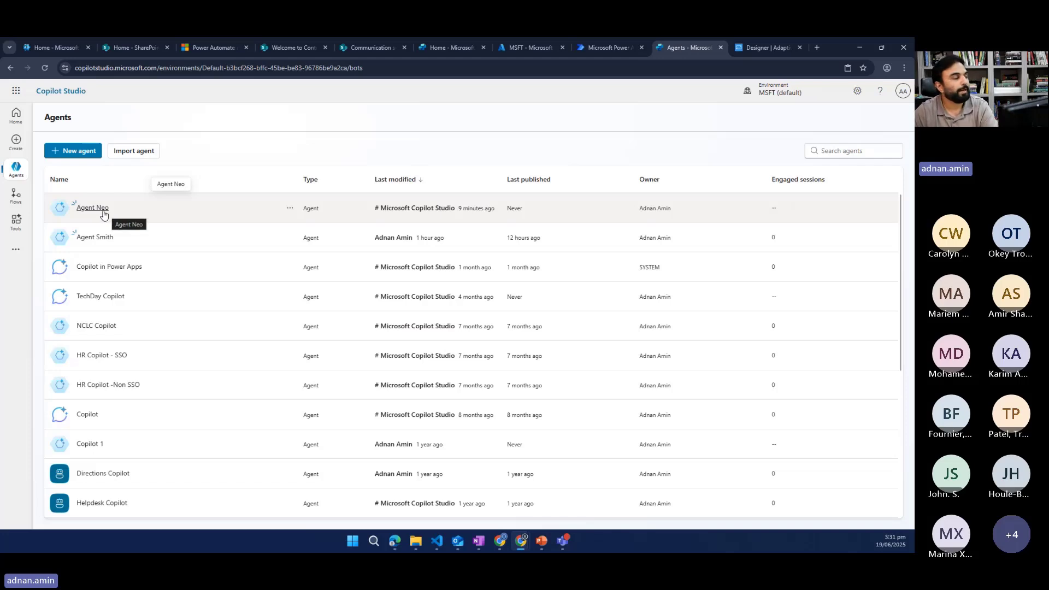
Create a new agent flow with the trigger "When an agent calls the flow" followed by a "Respond to the agent" action.
{"action": "left_click", "coordinate": [15, 196]}
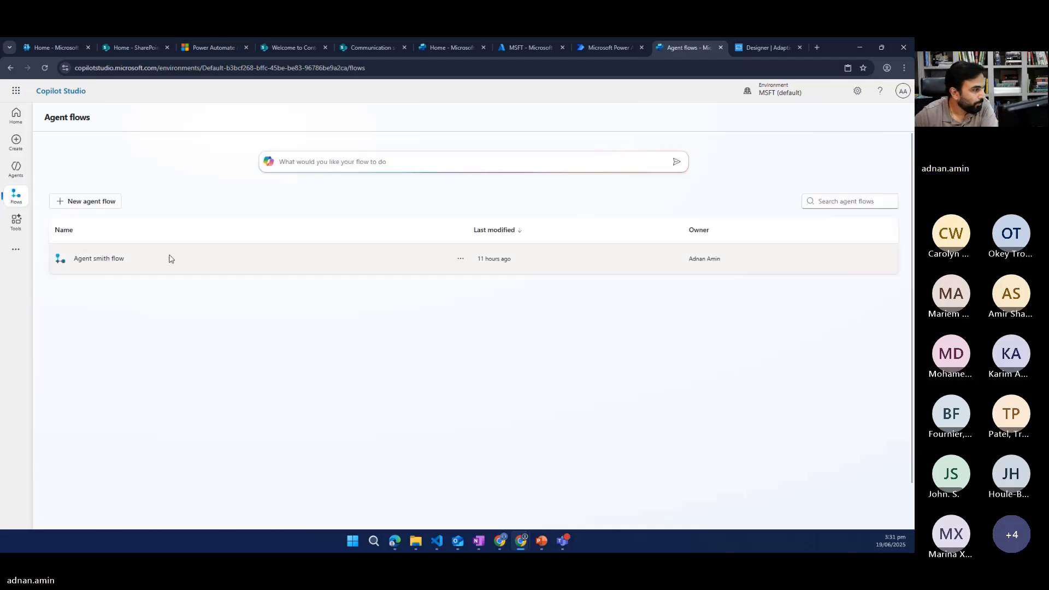
{"action": "left_click", "coordinate": [100, 207]}
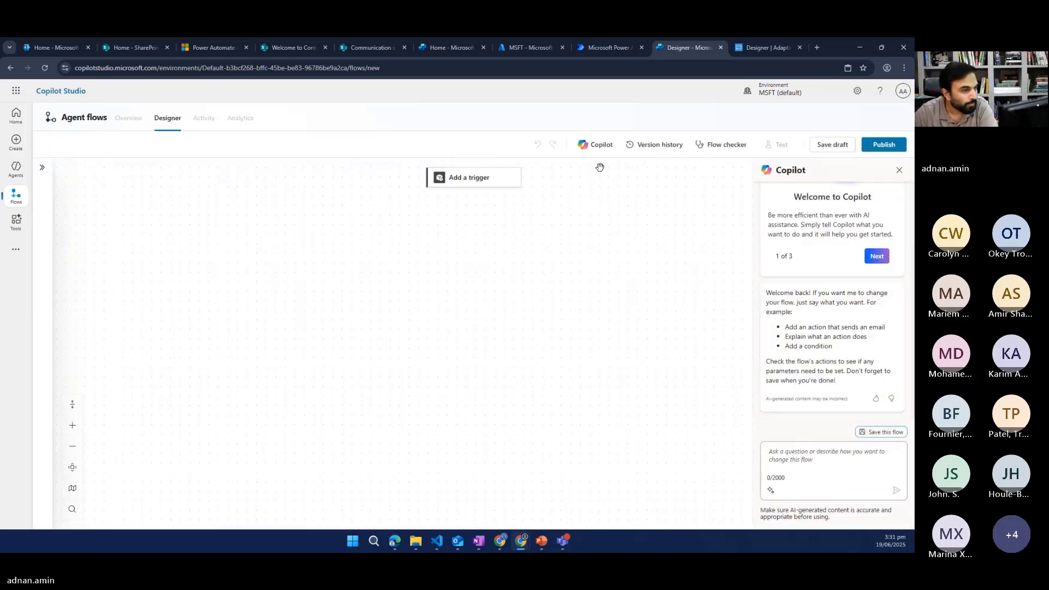
{"action": "left_click", "coordinate": [455, 185]}
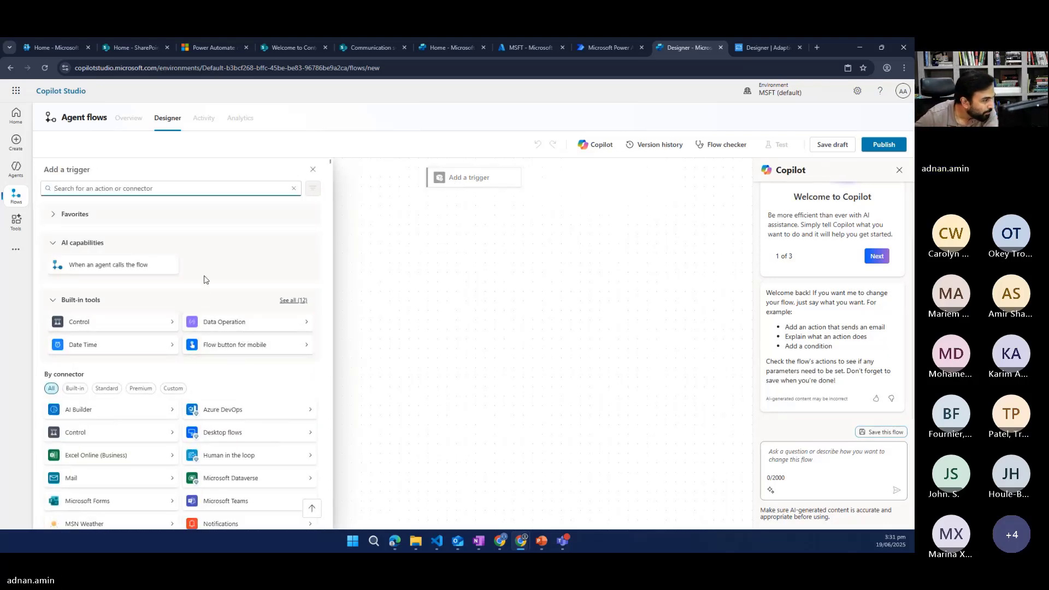
{"action": "left_click", "coordinate": [92, 271]}
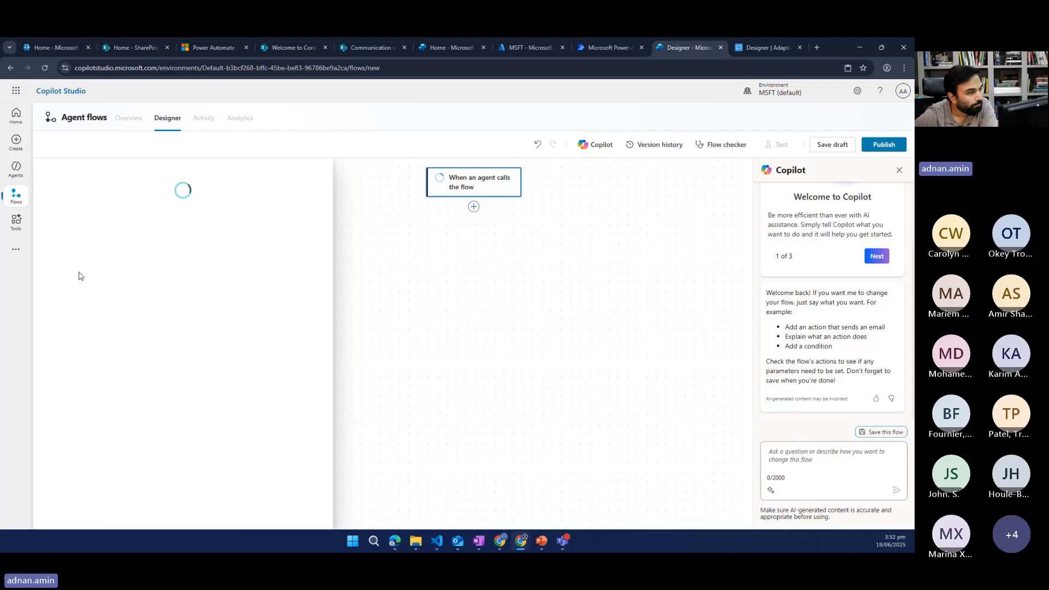
{"action": "left_click", "coordinate": [474, 208]}
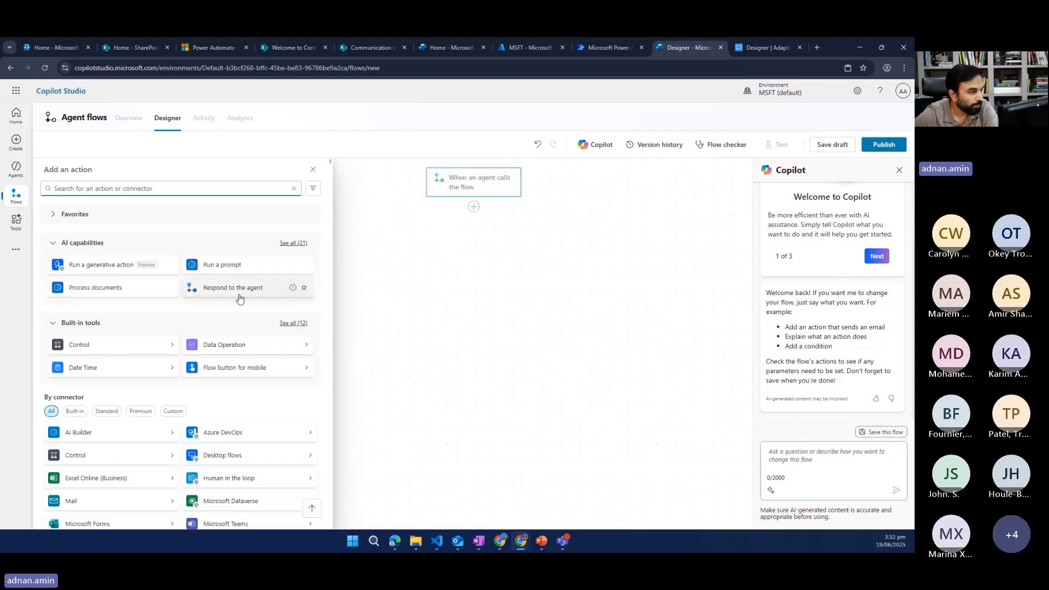
{"action": "left_click", "coordinate": [221, 289]}
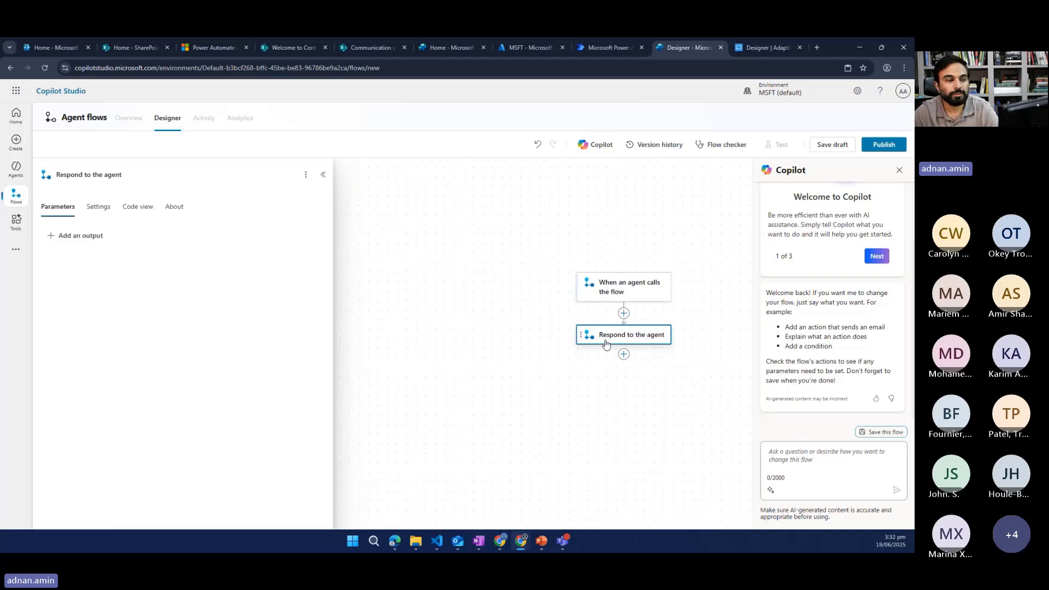
Add a text input named InputName to the trigger "When an agent calls the flow".
{"action": "left_click", "coordinate": [615, 297]}
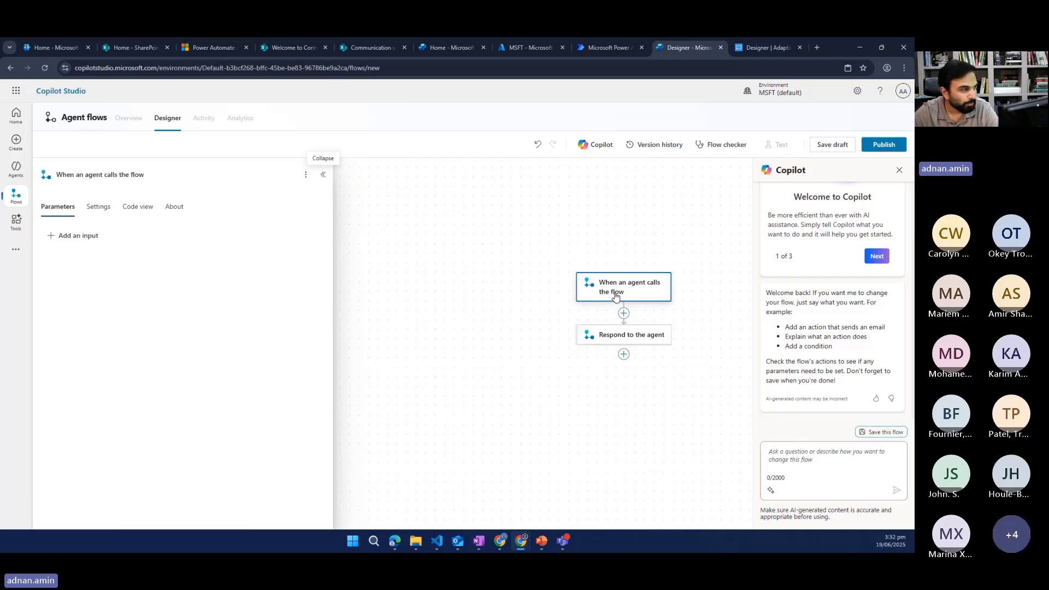
{"action": "left_click", "coordinate": [83, 236]}
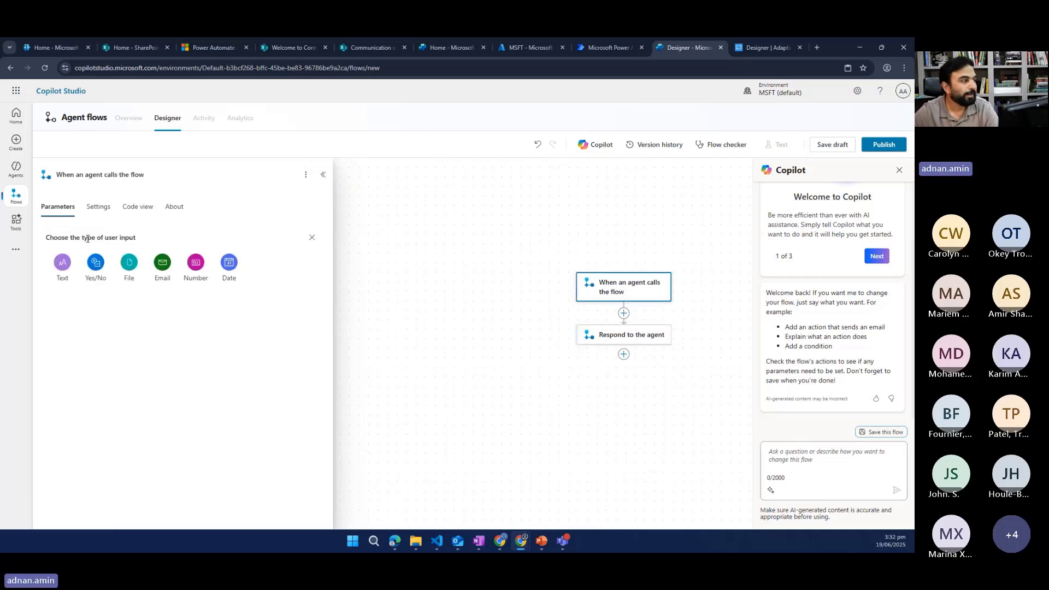
{"action": "left_click", "coordinate": [65, 264]}
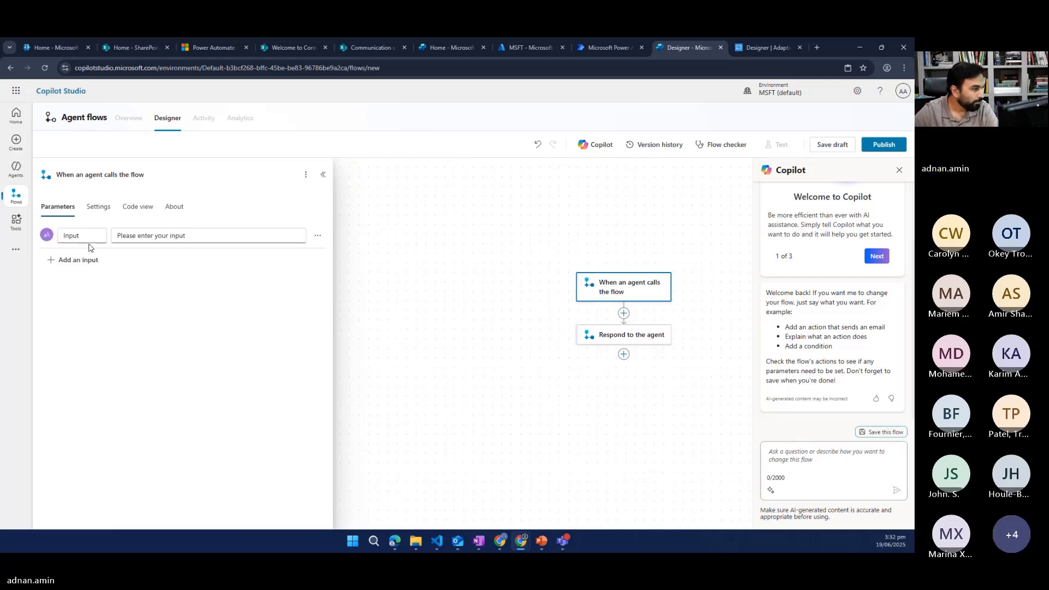
{"action": "left_click", "coordinate": [90, 238]}
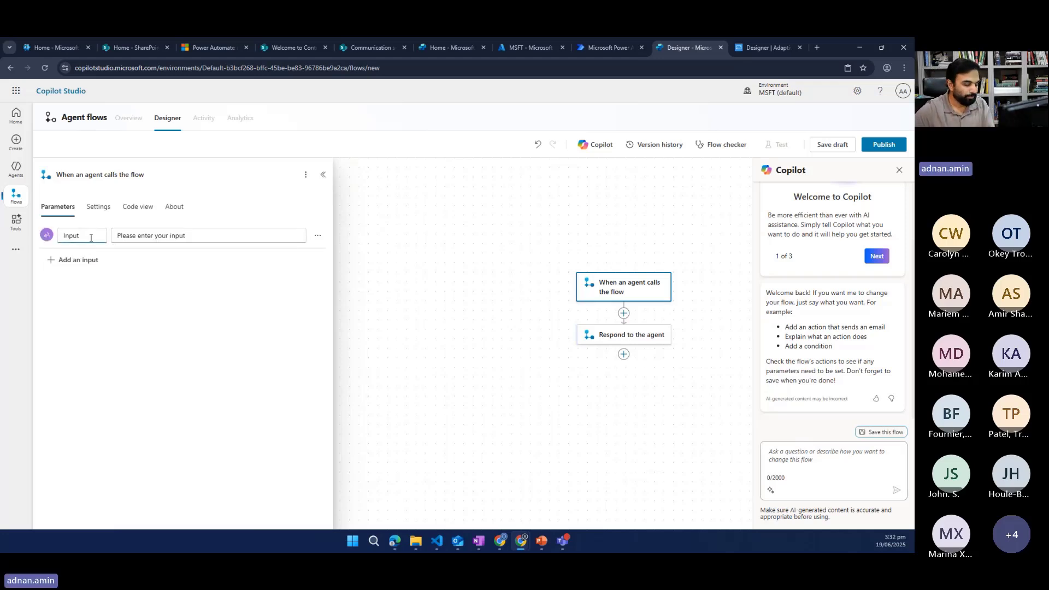
{"action": "type", "text": "Name"}
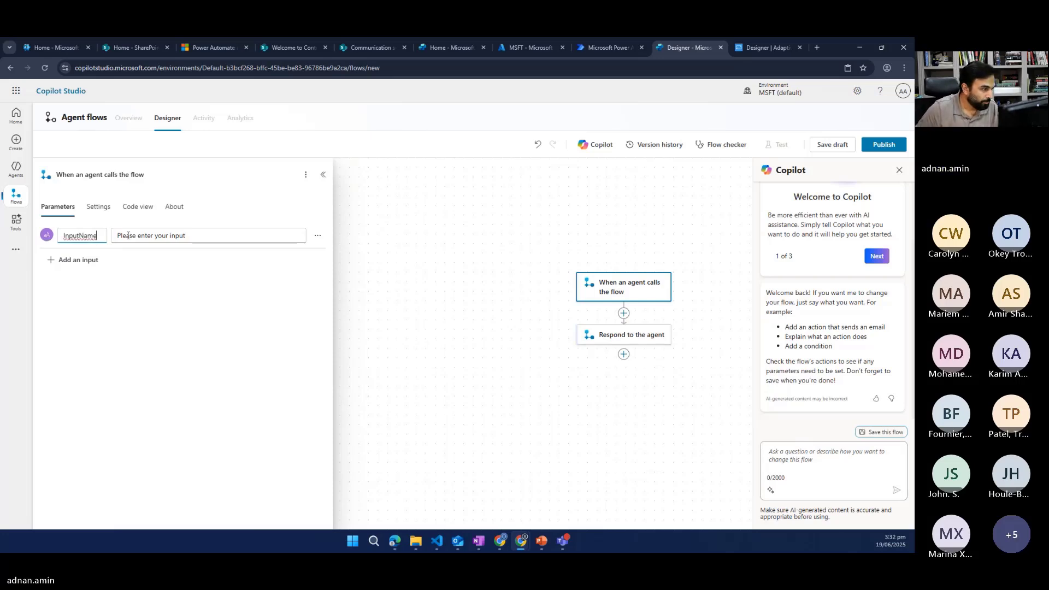
Add a second text input named InputIssue to the trigger.
{"action": "left_click", "coordinate": [68, 261]}
{"action": "left_click", "coordinate": [69, 293]}
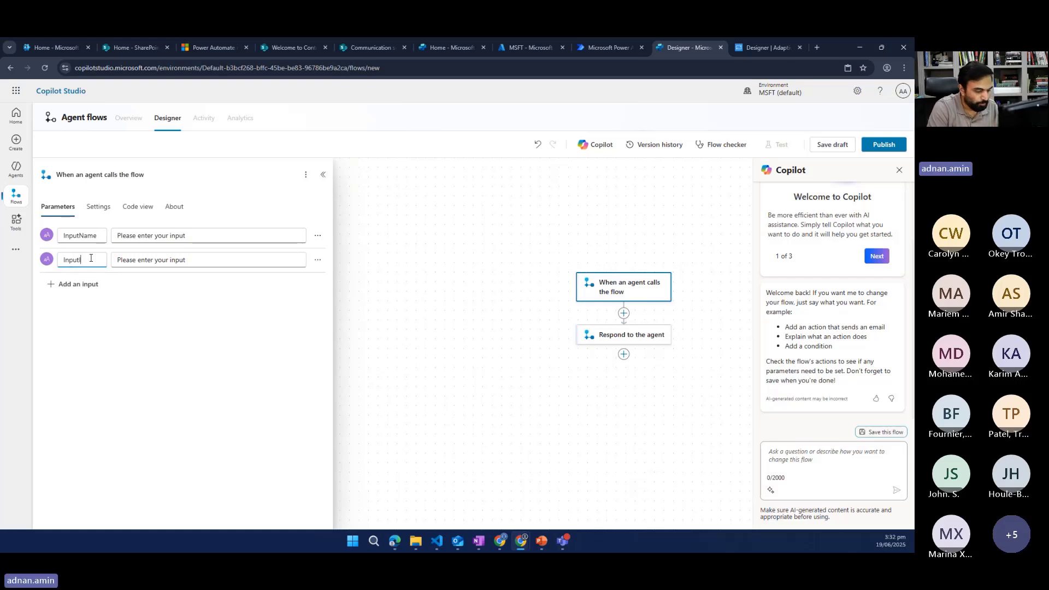
{"action": "type", "text": "ue"}
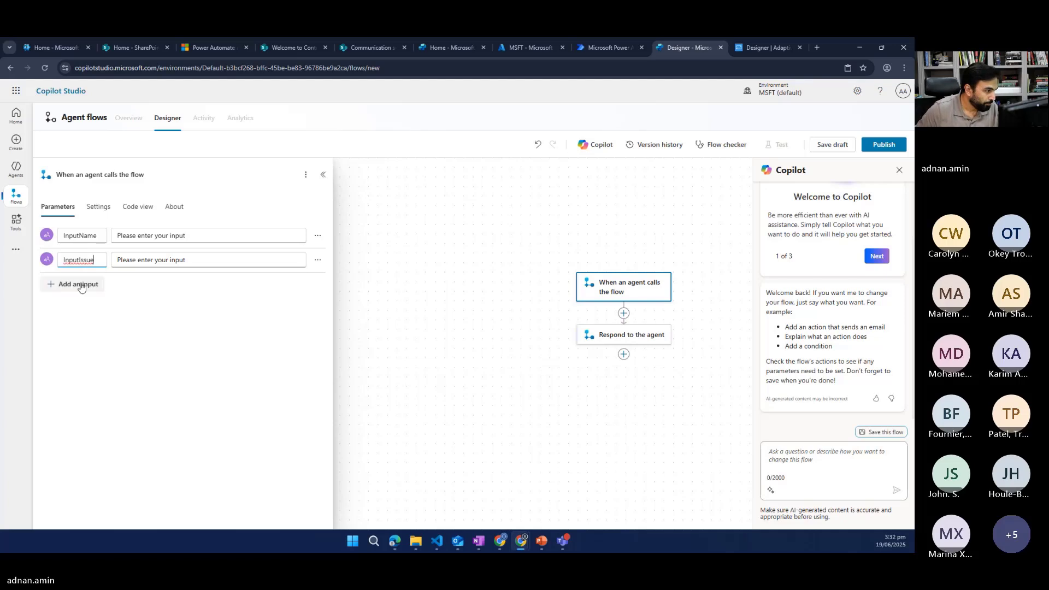
Add a third text input named InputIssueDesc to the trigger, and collapse the trigger's configuration.
{"action": "left_click", "coordinate": [81, 283]}
{"action": "left_click", "coordinate": [62, 316]}
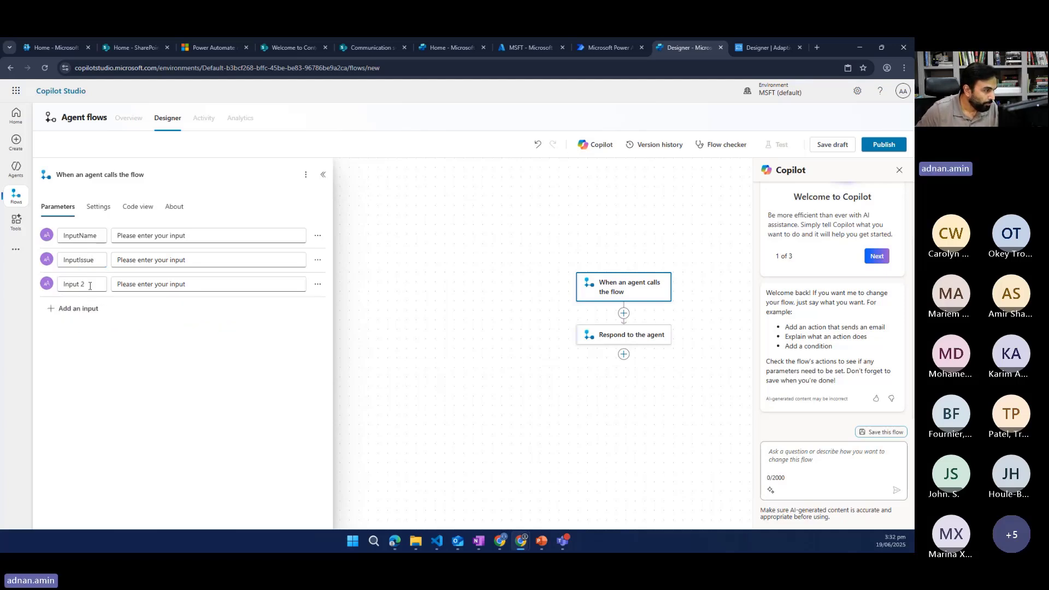
{"action": "left_click", "coordinate": [90, 286]}
{"action": "key", "text": "BackSpace"}
{"action": "key", "text": "BackSpace"}
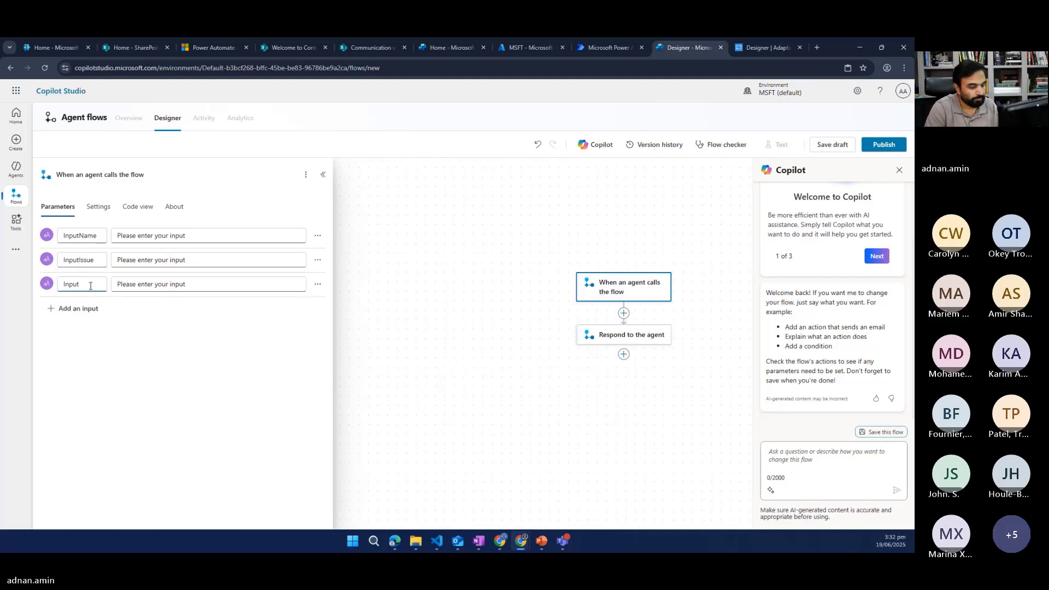
{"action": "type", "text": "Desc"}
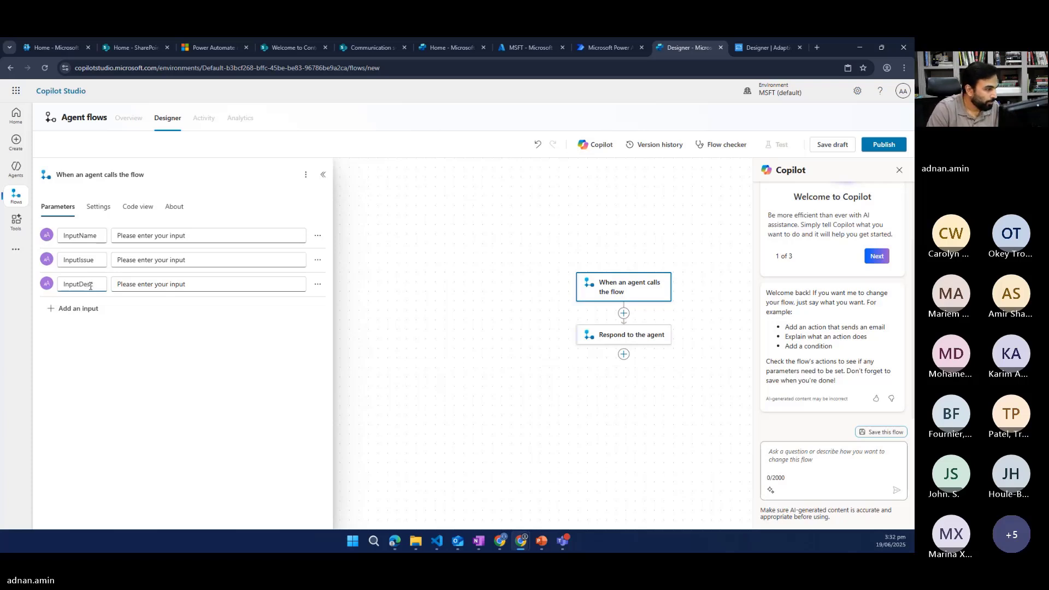
{"action": "key", "text": "BackSpace"}
{"action": "key", "text": "BackSpace"}
{"action": "key", "text": "BackSpace"}
{"action": "key", "text": "BackSpace"}
{"action": "type", "text": "Issue"}
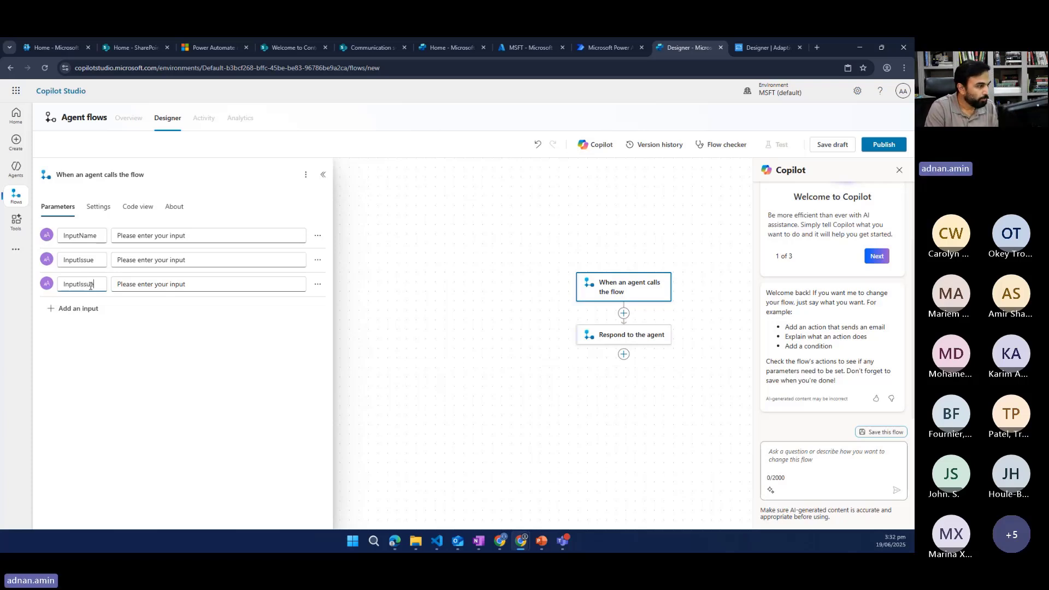
{"action": "type", "text": "Desc"}
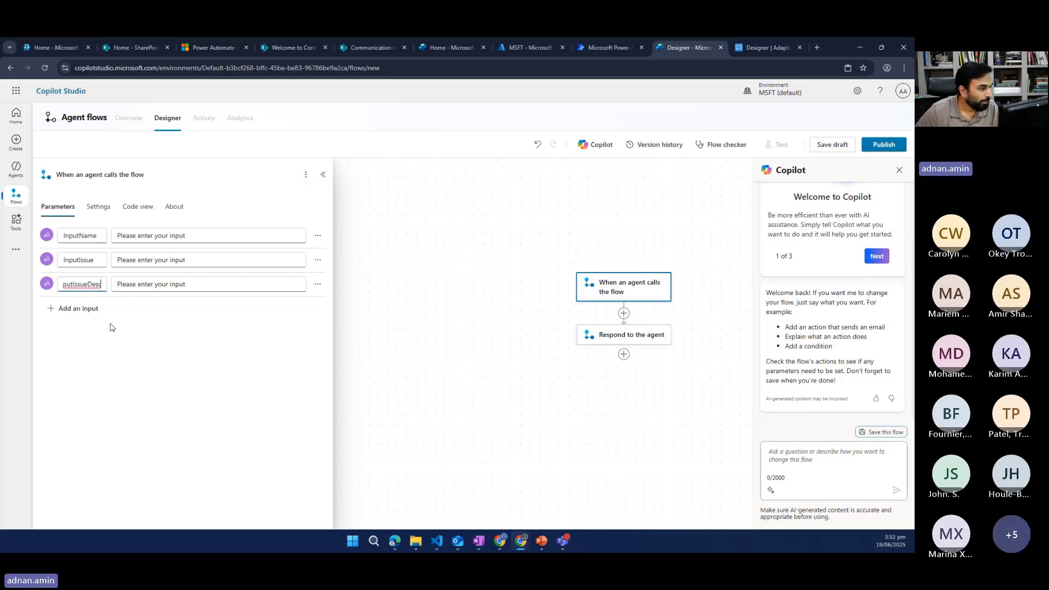
{"action": "left_click", "coordinate": [284, 273]}
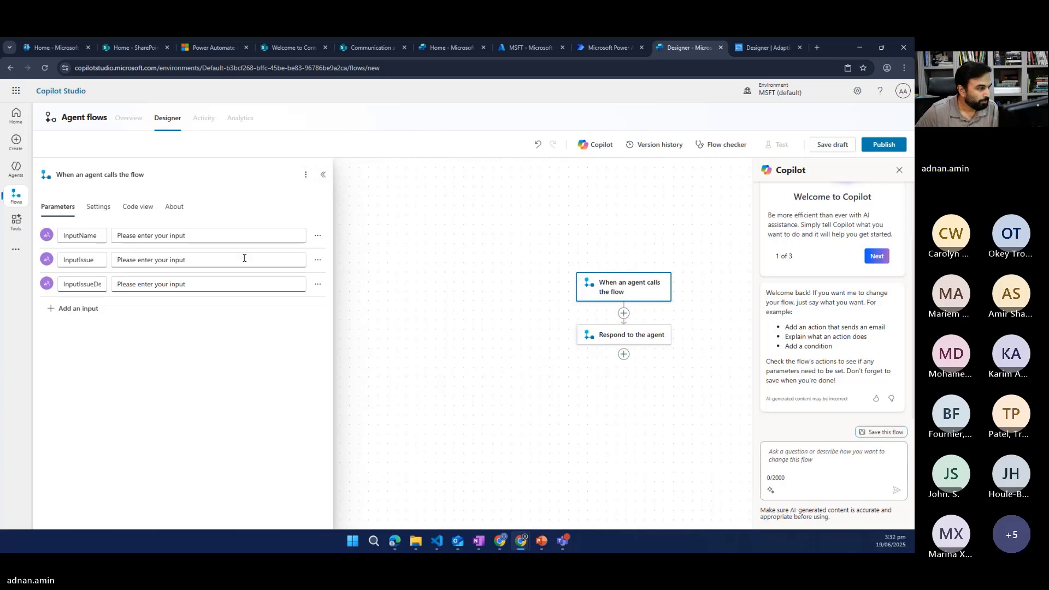
{"action": "left_click", "coordinate": [324, 176]}
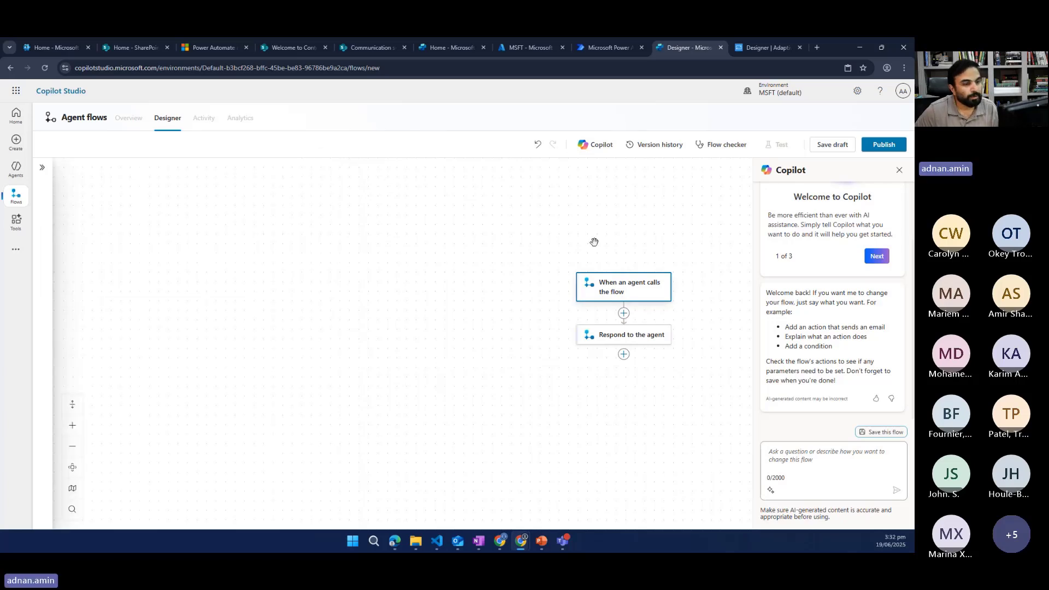
{"action": "left_click", "coordinate": [621, 291]}
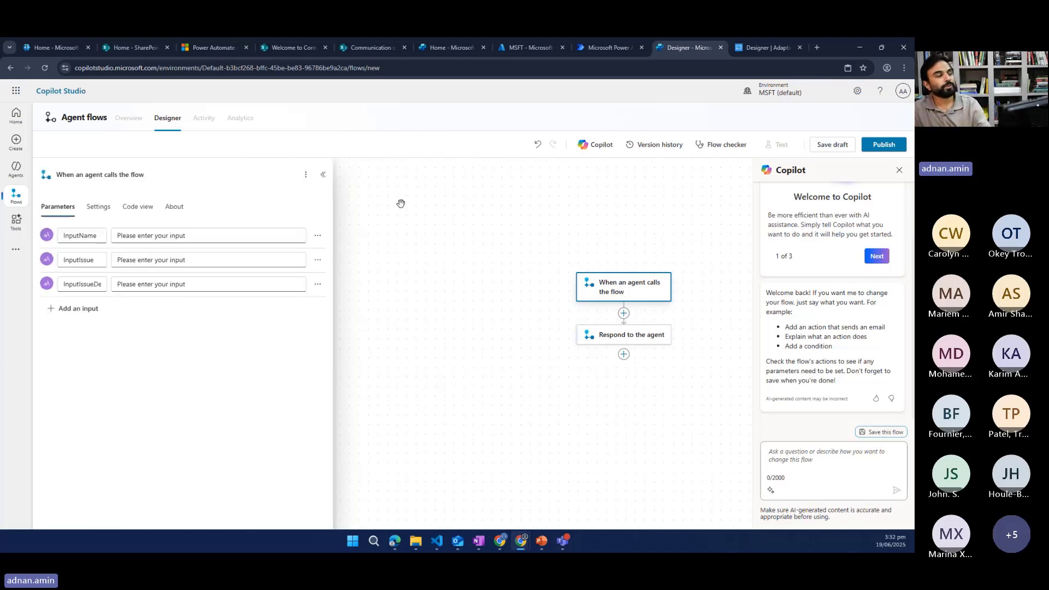
{"action": "left_click", "coordinate": [322, 174]}
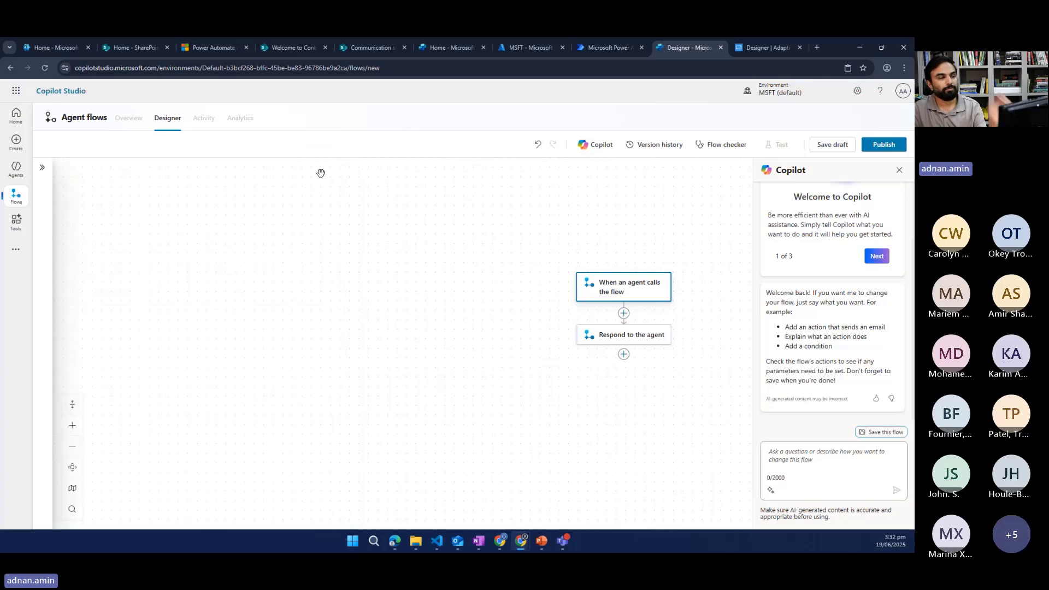
Add a text output named "output" to the "Respond to the agent" action, leaving its value empty, and collapse the action's configuration.
{"action": "left_click", "coordinate": [618, 338]}
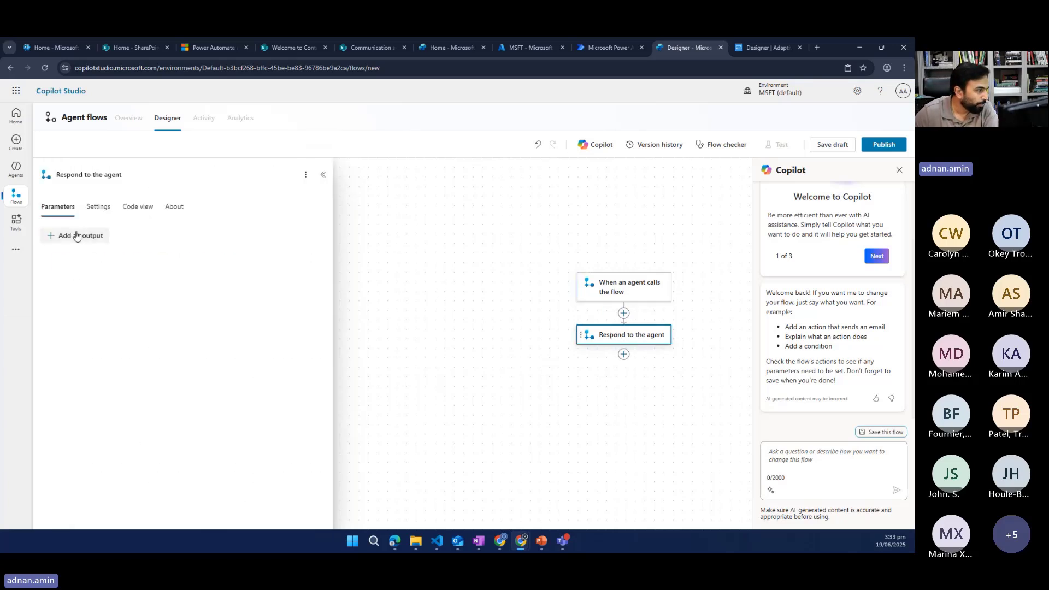
{"action": "left_click", "coordinate": [77, 236]}
{"action": "left_click", "coordinate": [62, 267]}
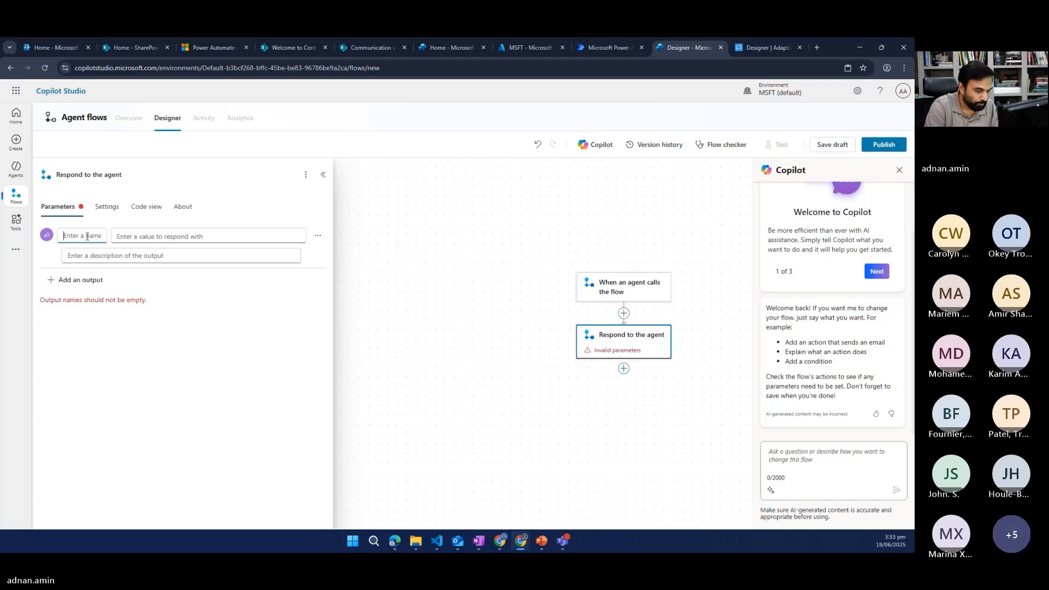
{"action": "type", "text": "outpu"}
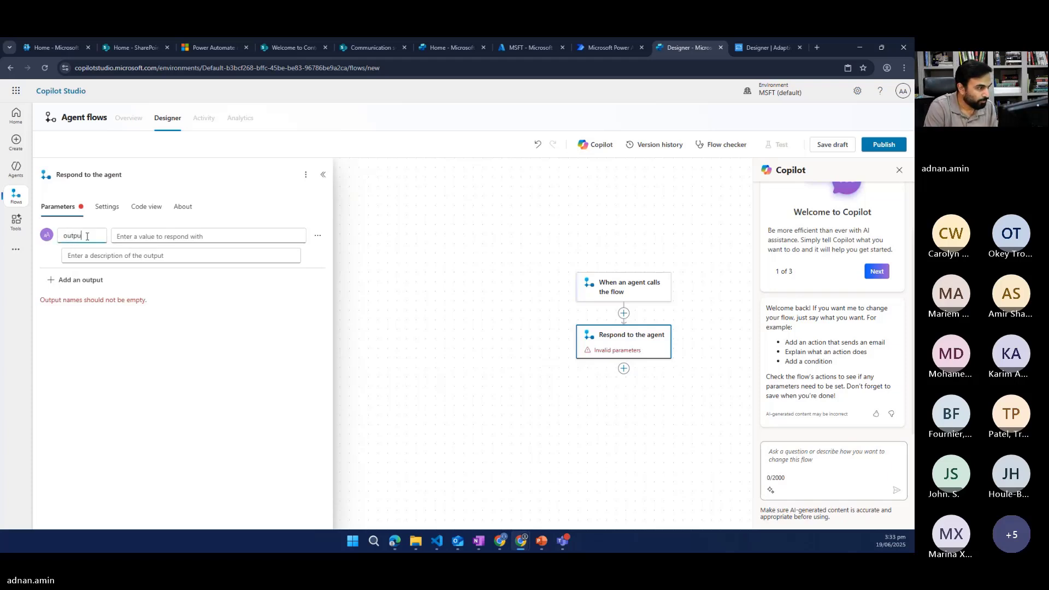
{"action": "type", "text": "t"}
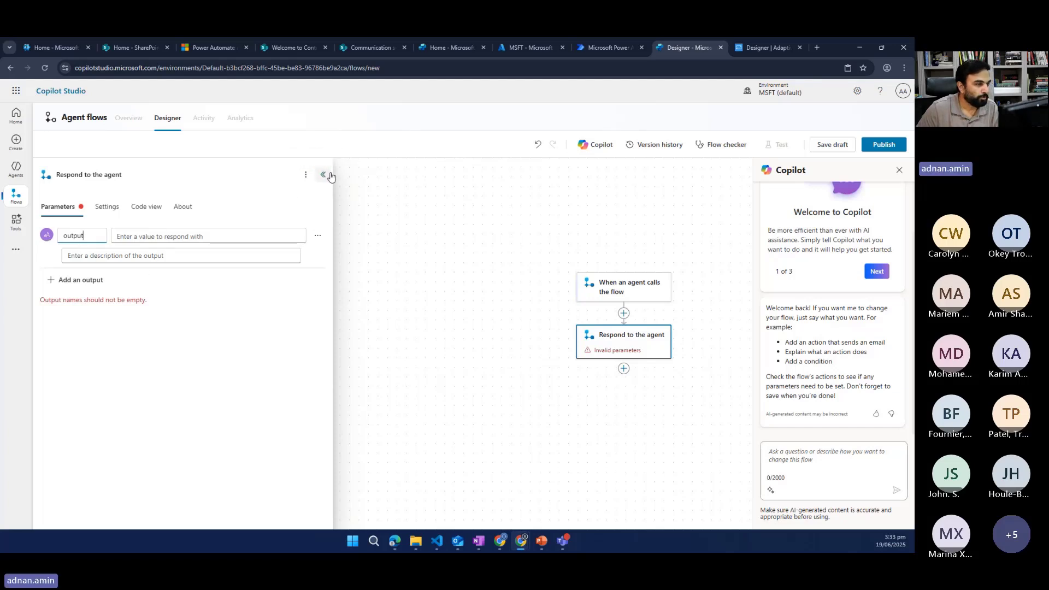
{"action": "left_click", "coordinate": [267, 320]}
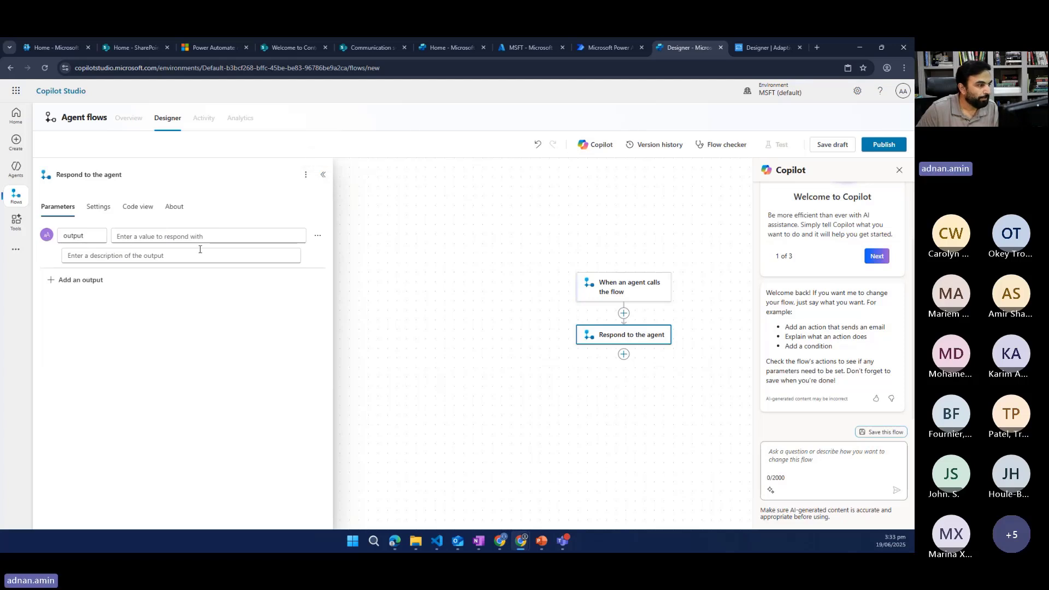
{"action": "left_click", "coordinate": [323, 174]}
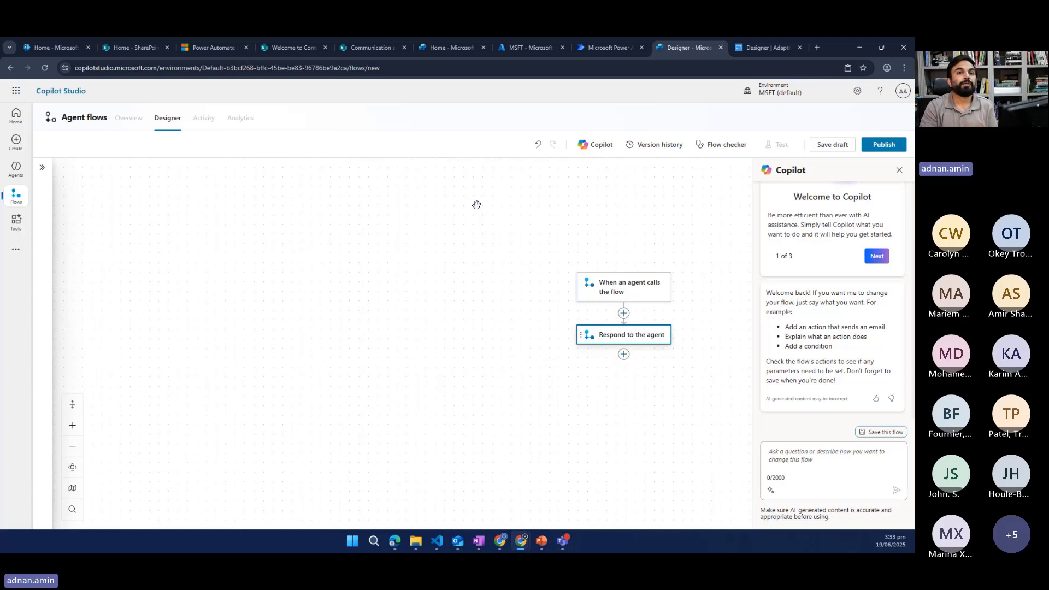
Switch to the SharePoint Communication site and open its Issue tracker list from the site contents to examine the columns and site address.
{"action": "left_click", "coordinate": [356, 48]}
{"action": "left_click", "coordinate": [153, 68]}
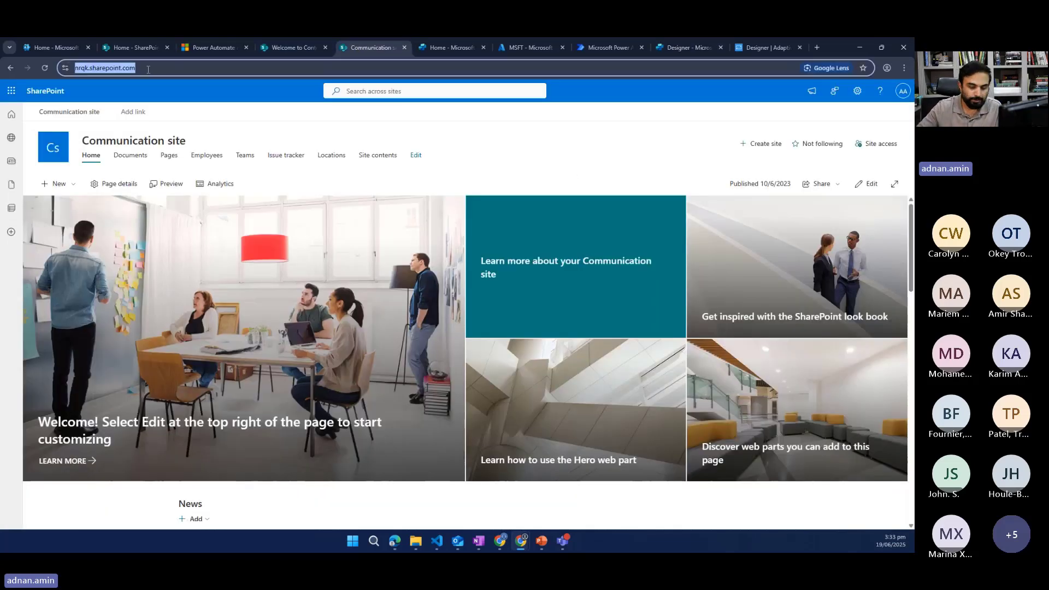
{"action": "key", "text": "Return"}
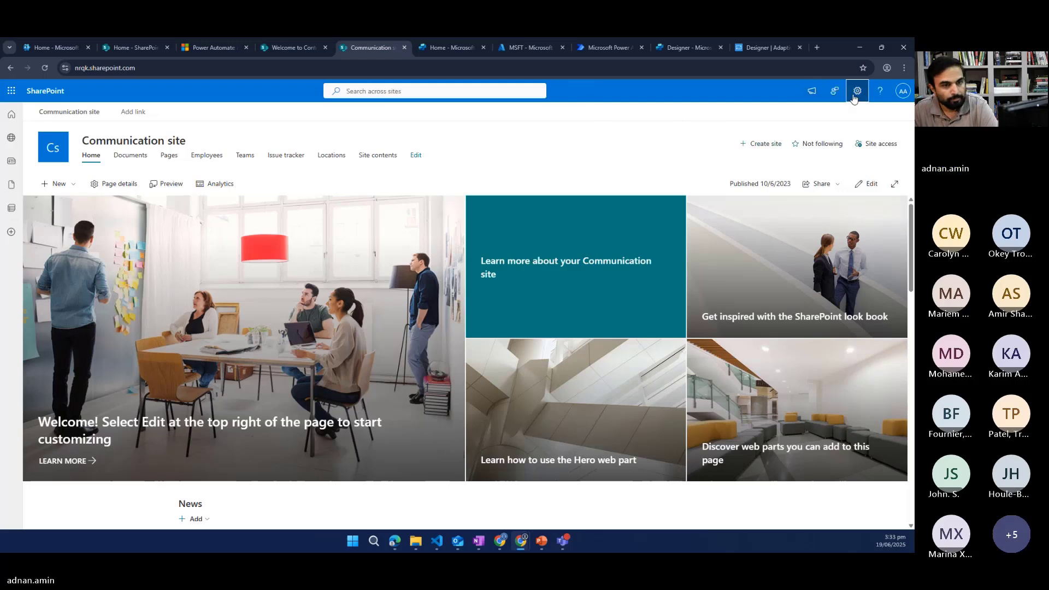
{"action": "left_click", "coordinate": [857, 90]}
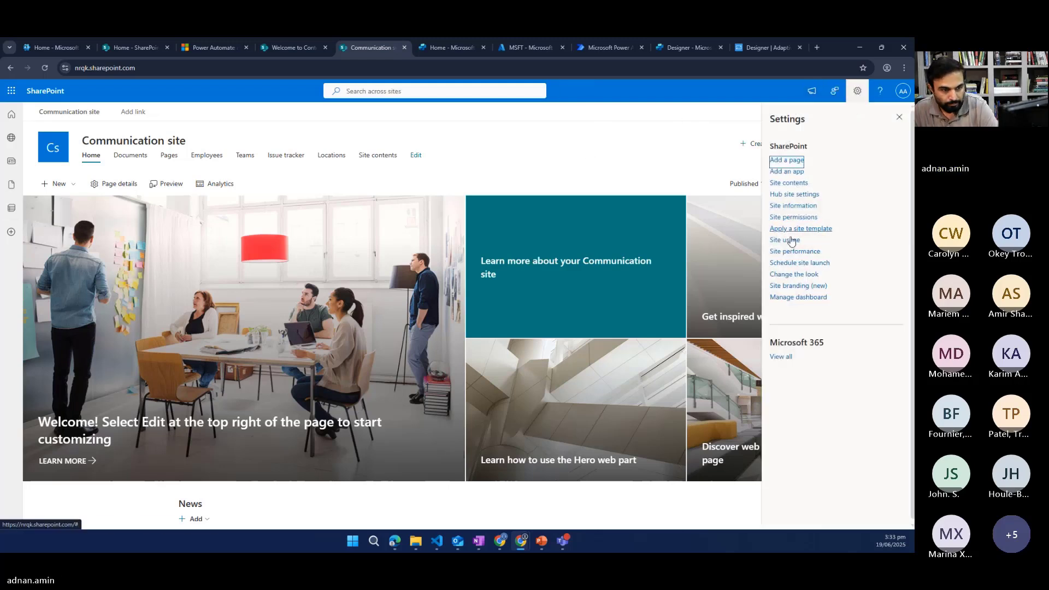
{"action": "left_click", "coordinate": [785, 186]}
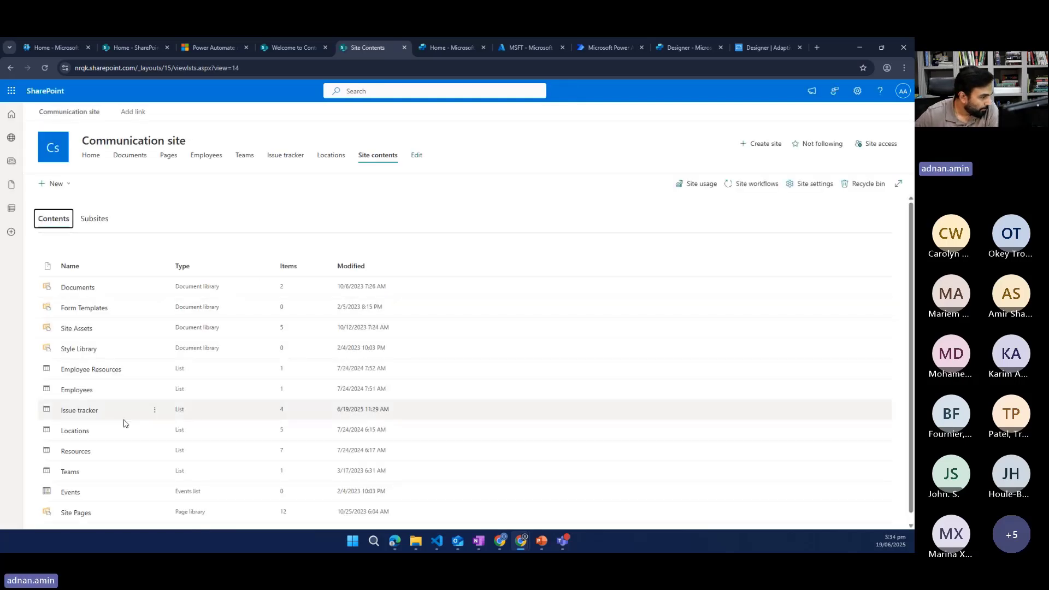
{"action": "left_click", "coordinate": [75, 401]}
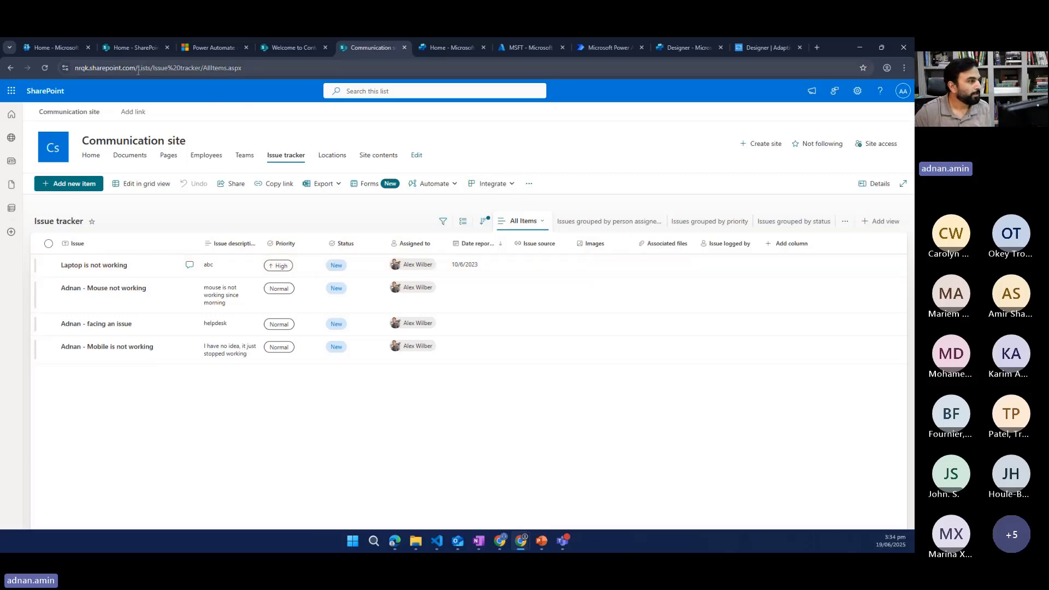
{"action": "left_click_drag", "start_coordinate": [157, 68], "coordinate": [65, 69]}
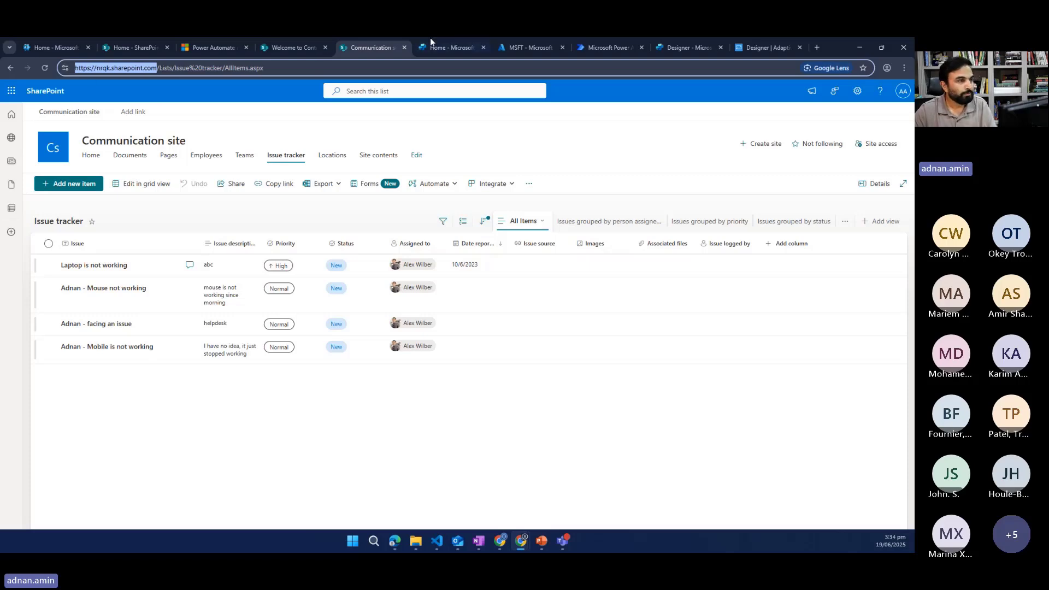
{"action": "left_click", "coordinate": [719, 82]}
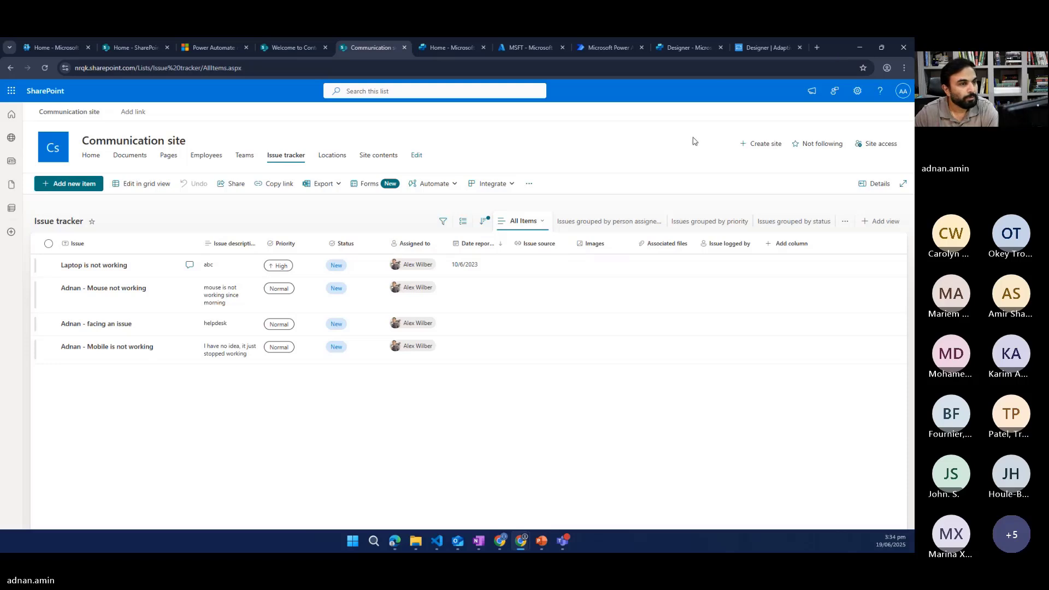
Return to the agent flow in Copilot Studio and insert a SharePoint "Create item" action between the trigger and "Respond to the agent".
{"action": "left_click", "coordinate": [684, 49]}
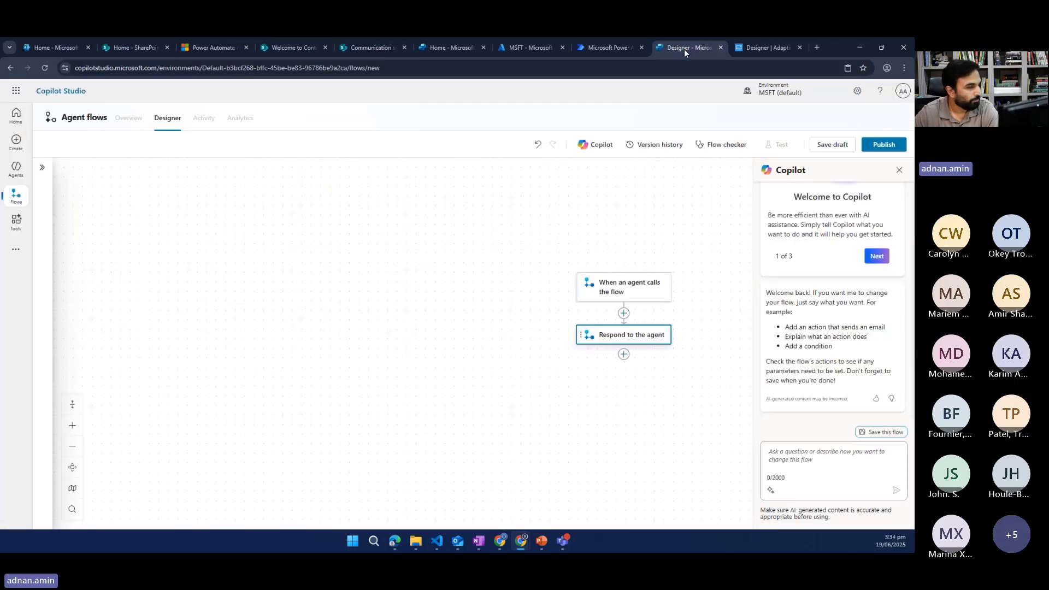
{"action": "left_click", "coordinate": [624, 313]}
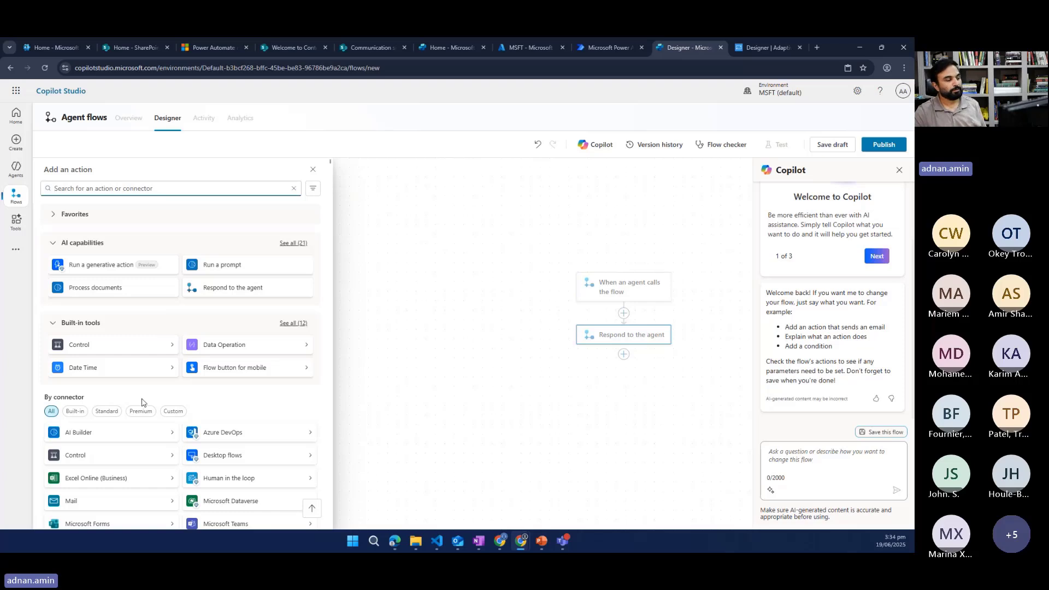
{"action": "scroll", "coordinate": [141, 403], "scroll_direction": "down", "scroll_amount": 3}
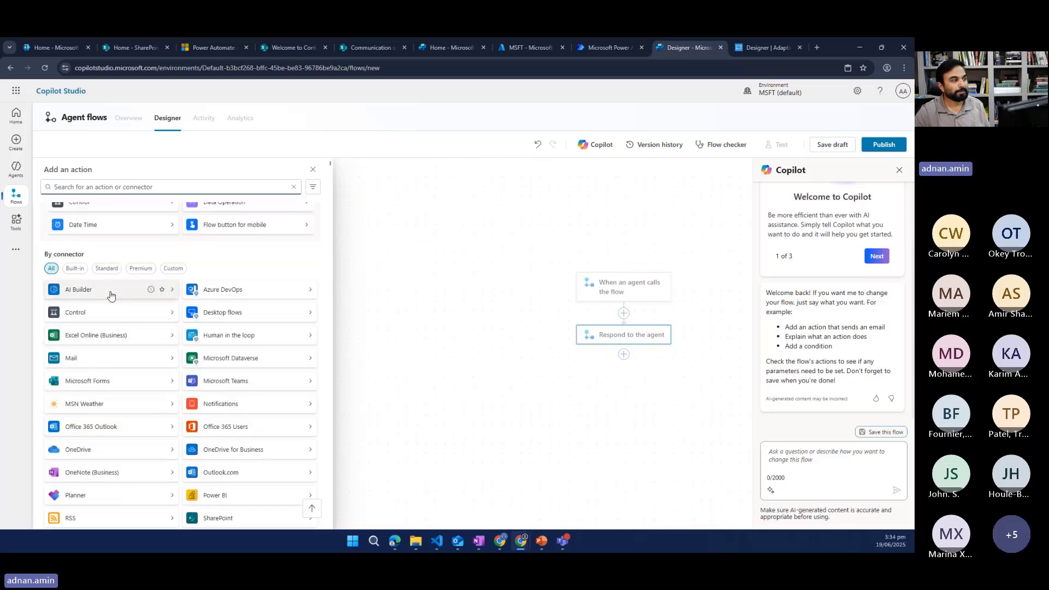
{"action": "scroll", "coordinate": [142, 383], "scroll_direction": "down", "scroll_amount": 6}
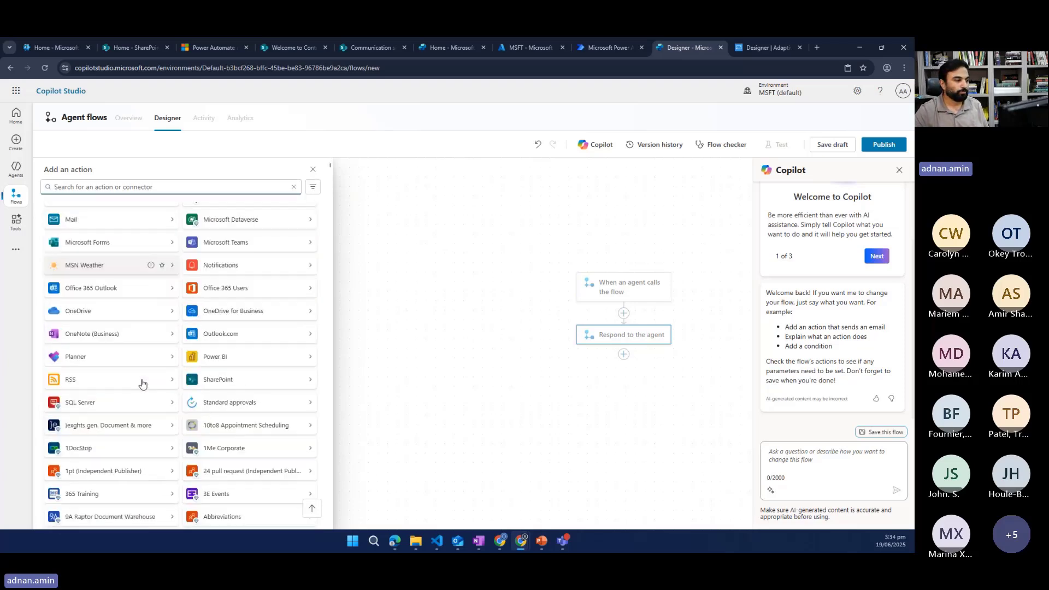
{"action": "scroll", "coordinate": [140, 379], "scroll_direction": "up", "scroll_amount": 9}
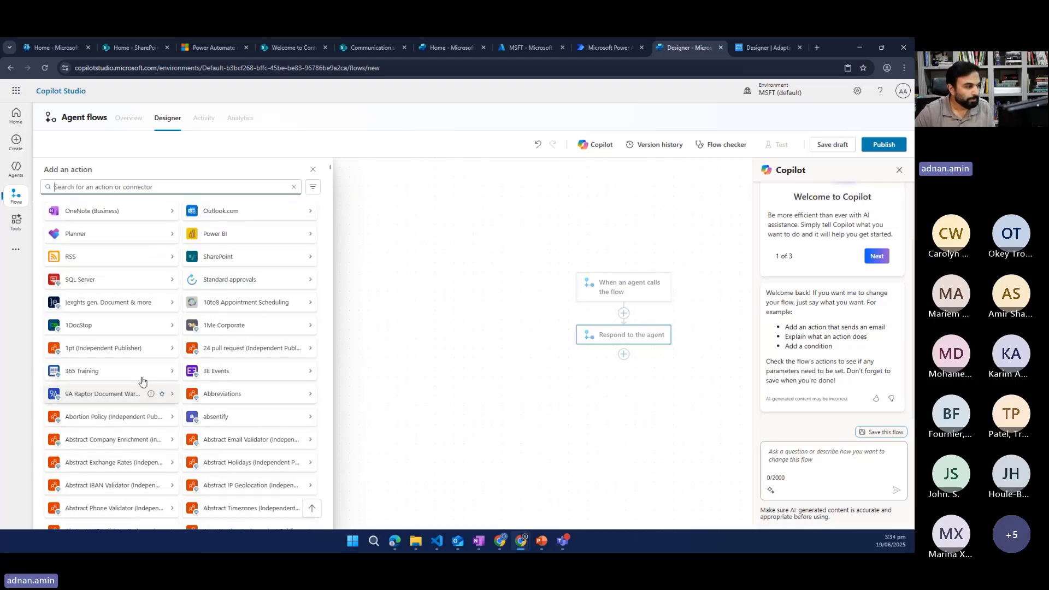
{"action": "left_click", "coordinate": [141, 187]}
{"action": "type", "text": "share"}
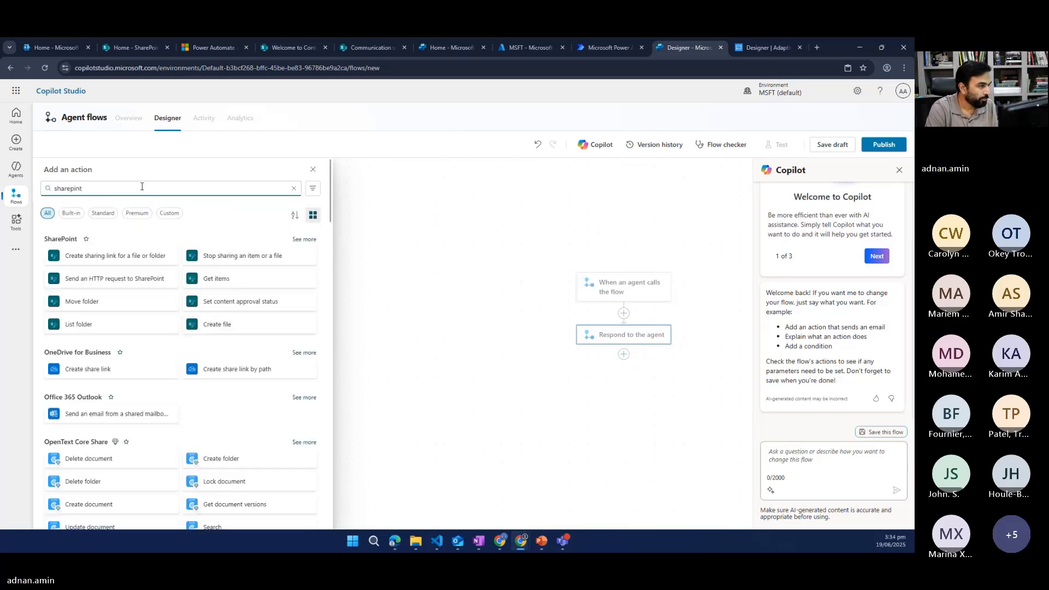
{"action": "type", "text": "po"}
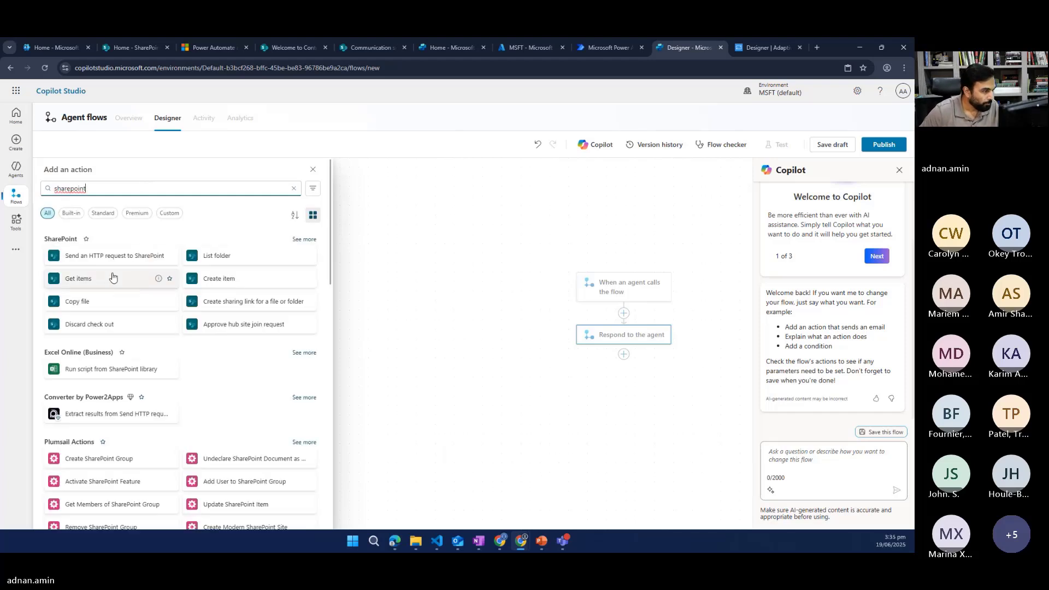
{"action": "left_click", "coordinate": [219, 283]}
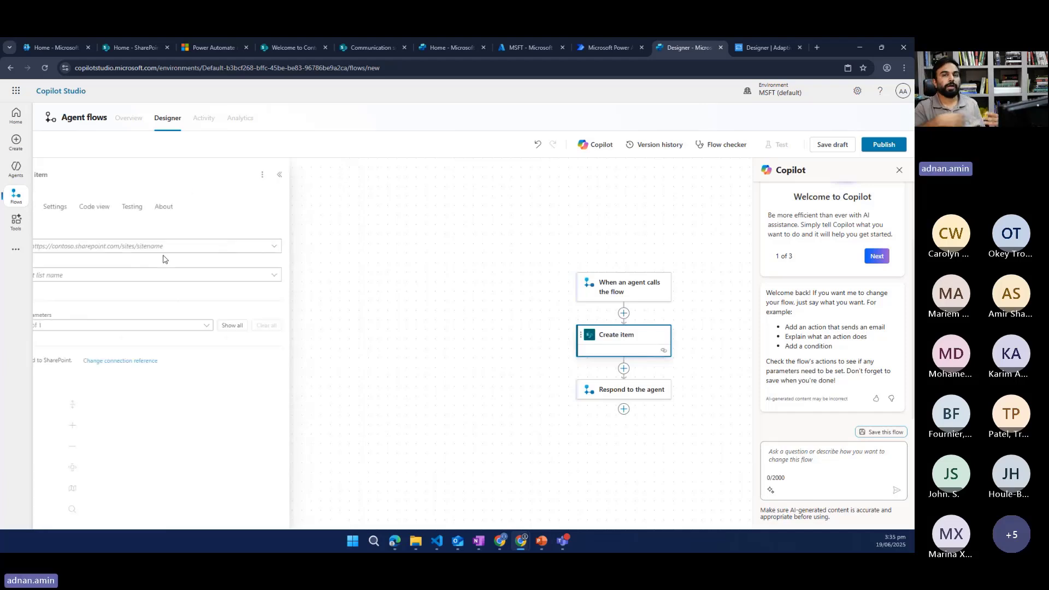
Point the "Create item" action to the Communication site's Issue tracker list and show all its advanced parameters.
{"action": "left_click", "coordinate": [115, 249]}
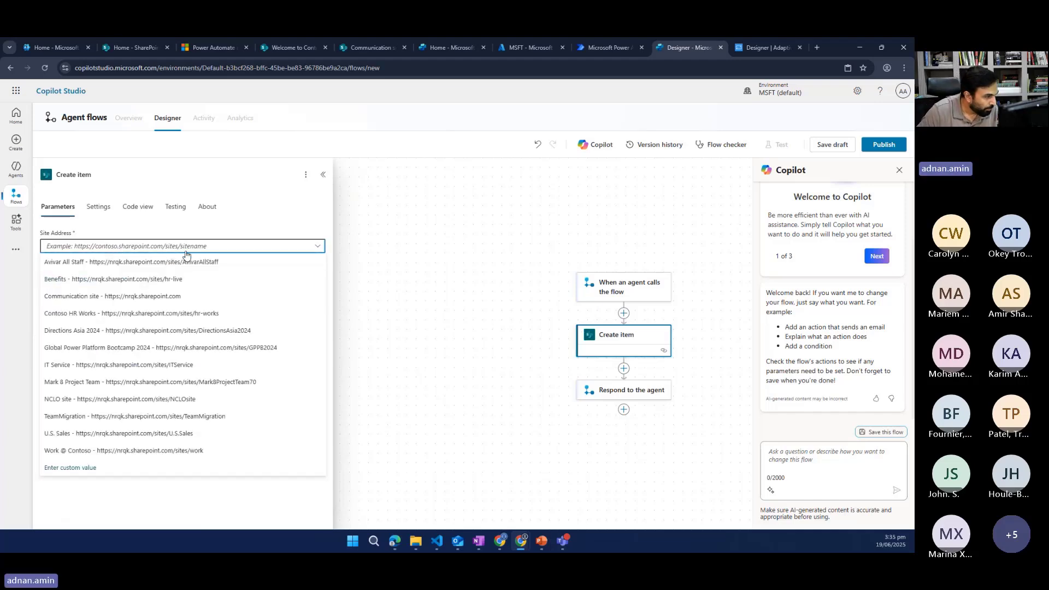
{"action": "left_click", "coordinate": [87, 297]}
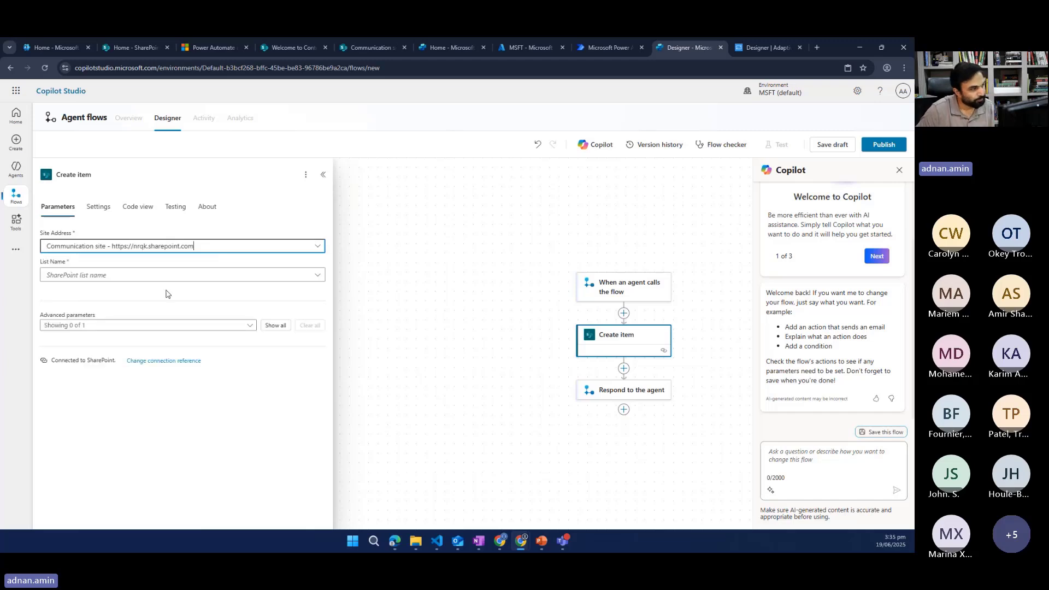
{"action": "left_click", "coordinate": [197, 278]}
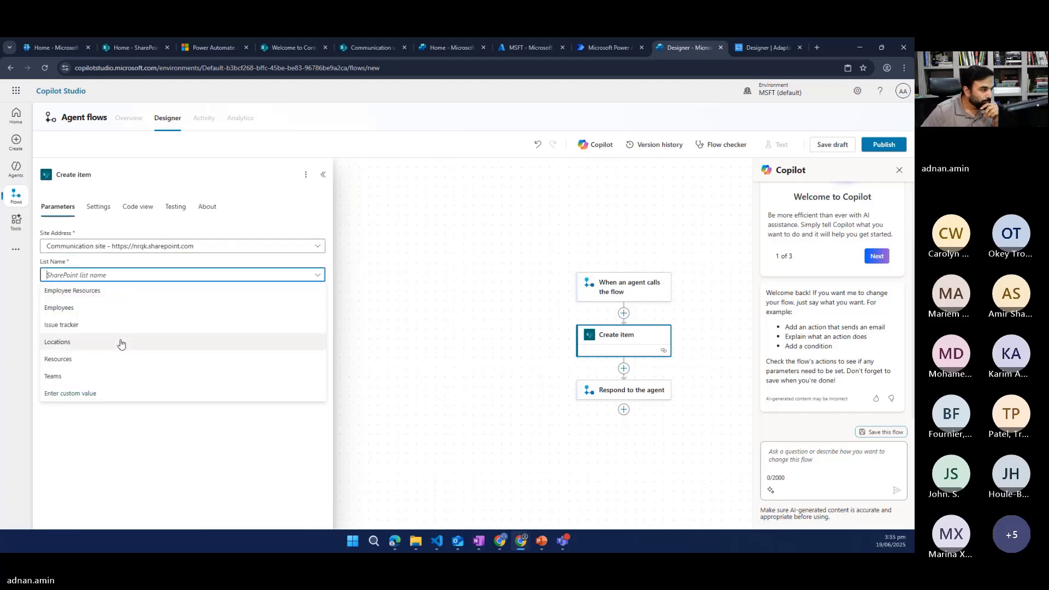
{"action": "left_click", "coordinate": [87, 327]}
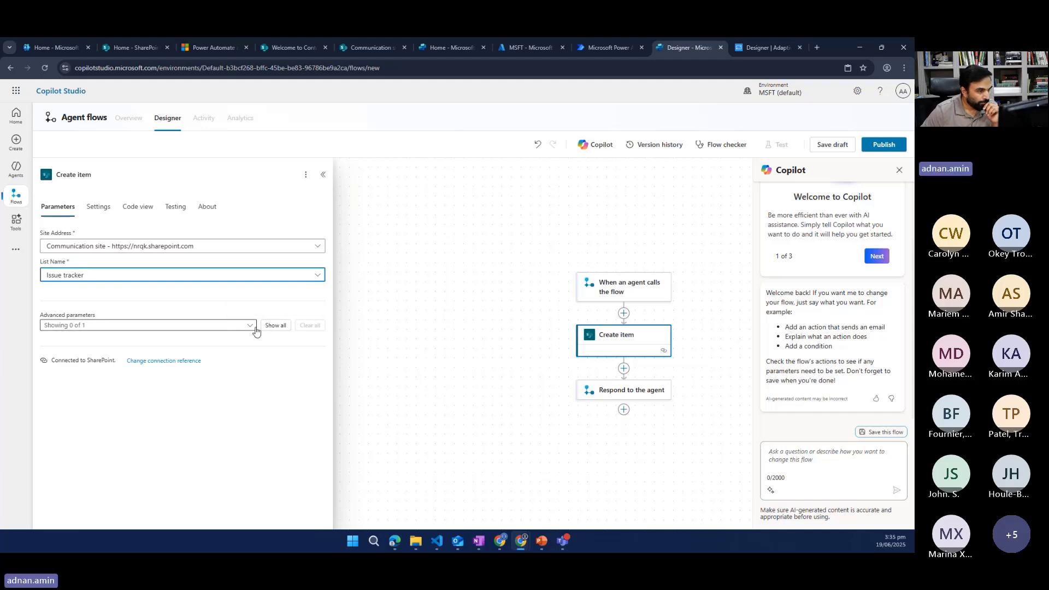
{"action": "left_click", "coordinate": [274, 326]}
{"action": "scroll", "coordinate": [157, 347], "scroll_direction": "down", "scroll_amount": 3}
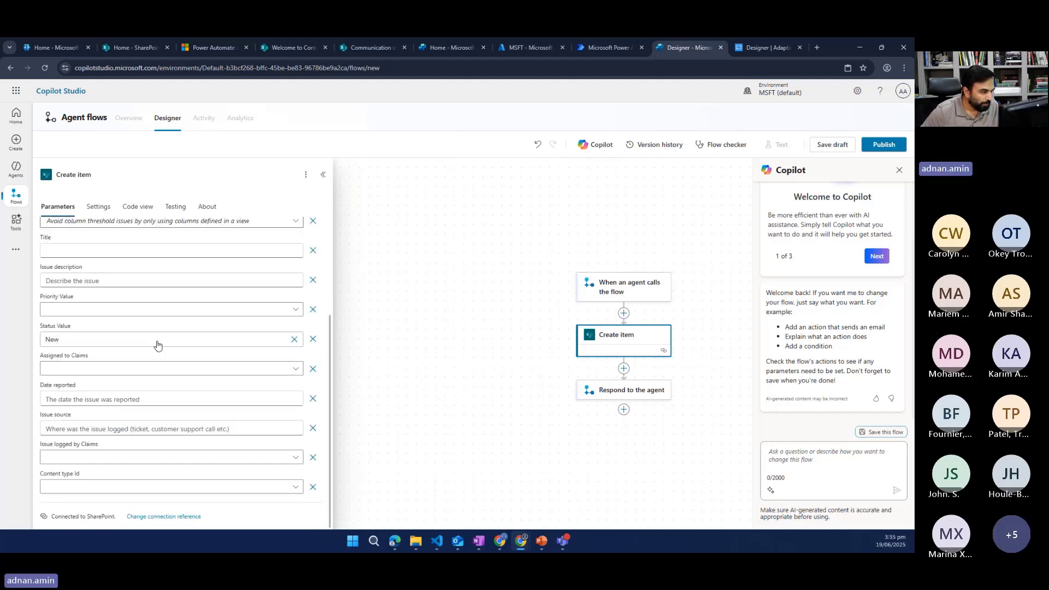
Fill the new item's Title with the trigger's InputName dynamic value followed by a hyphen.
{"action": "left_click", "coordinate": [69, 251]}
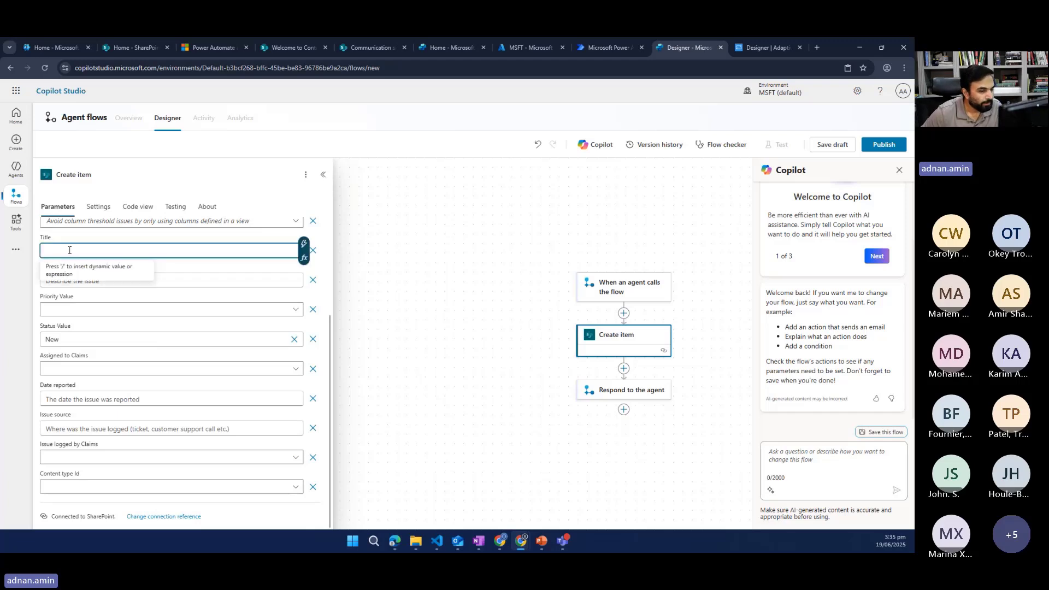
{"action": "left_click", "coordinate": [304, 258]}
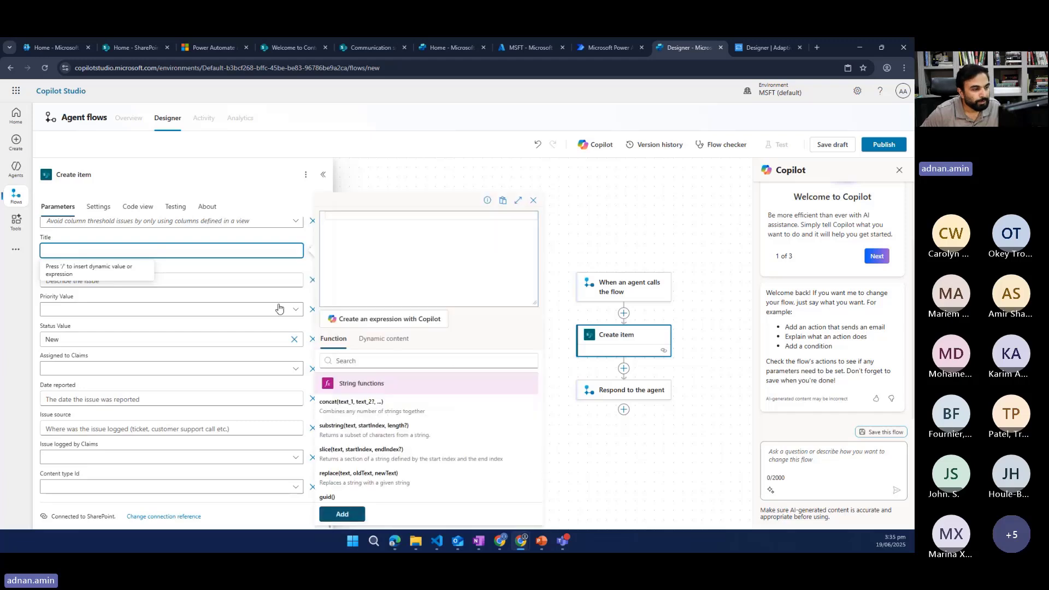
{"action": "left_click", "coordinate": [377, 340]}
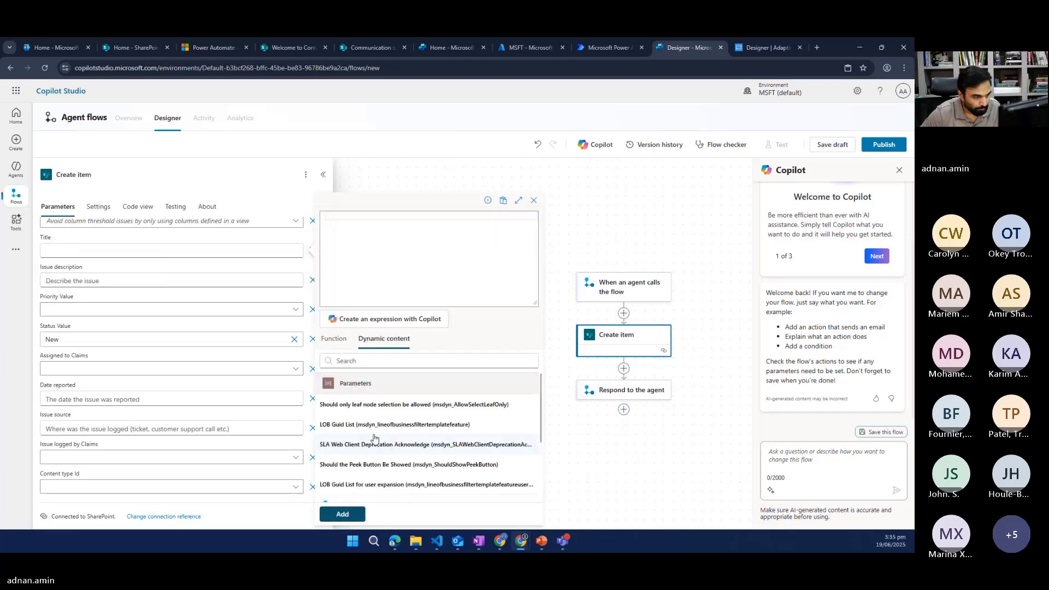
{"action": "scroll", "coordinate": [333, 431], "scroll_direction": "down", "scroll_amount": 10}
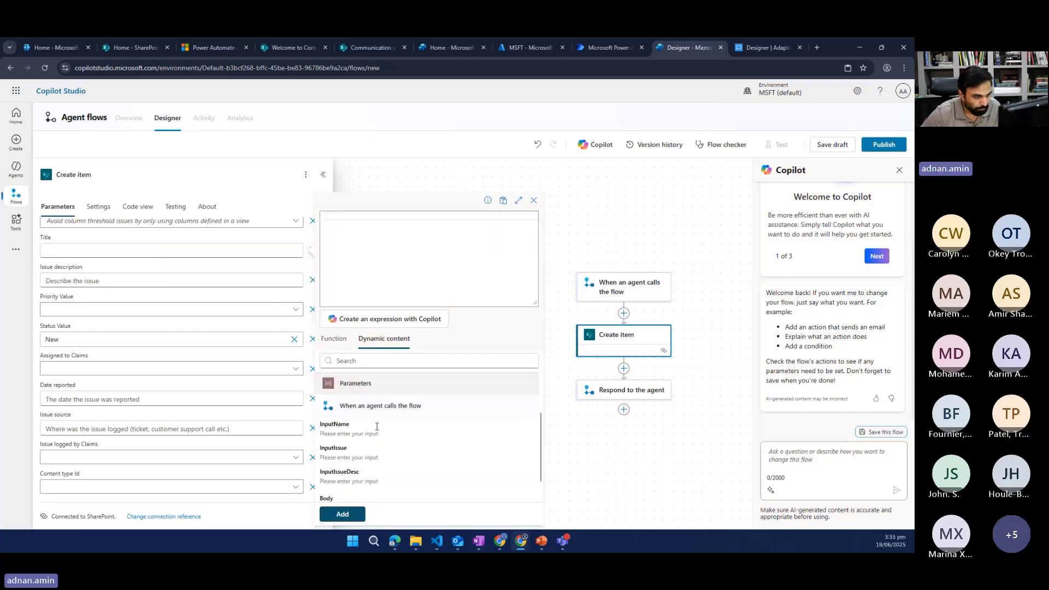
{"action": "left_click", "coordinate": [332, 426]}
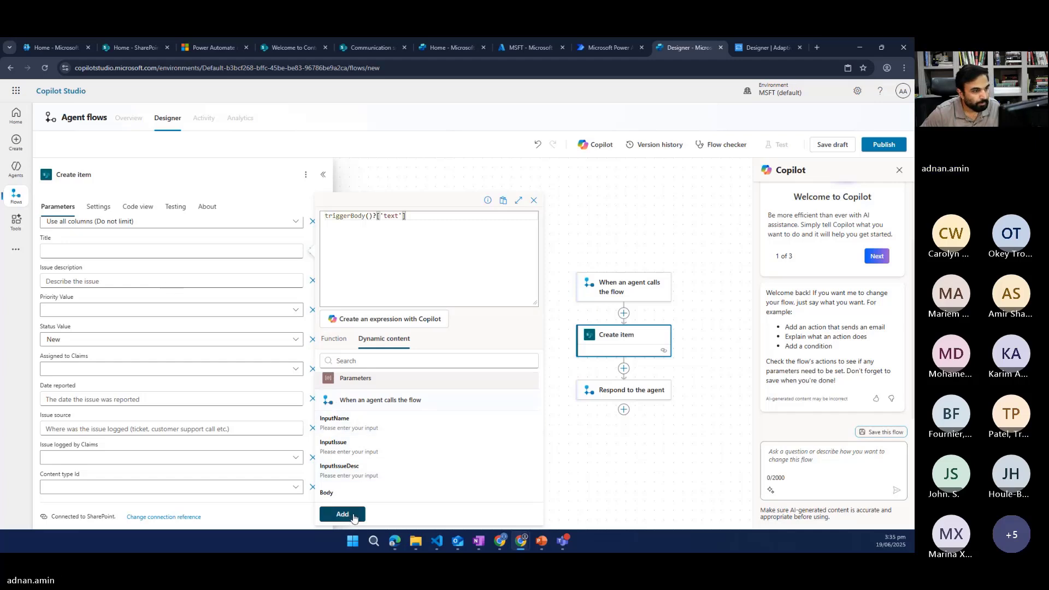
{"action": "left_click", "coordinate": [353, 515]}
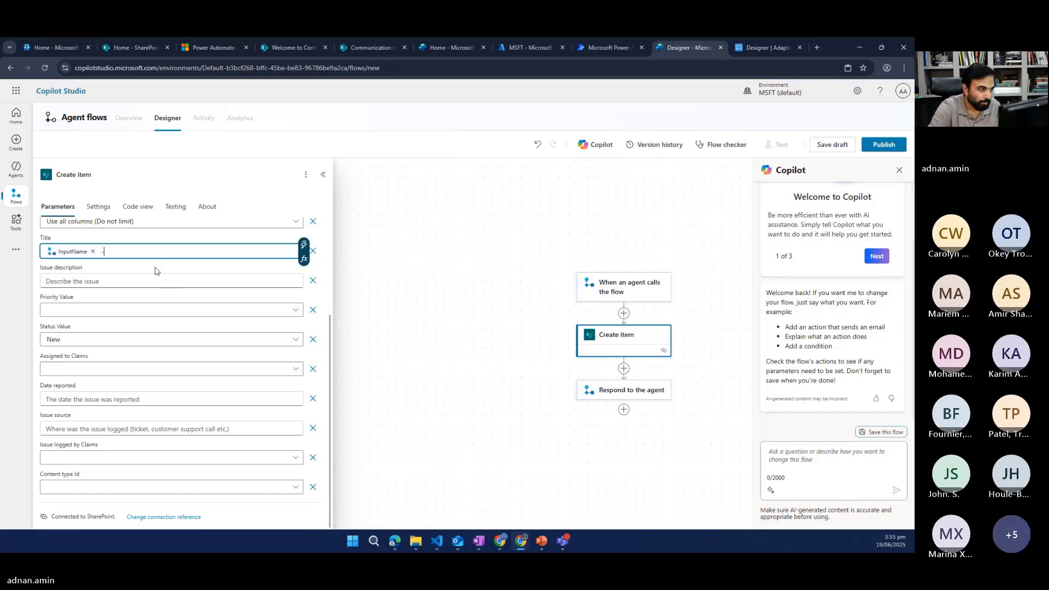
Append the trigger's InputIssue dynamic value after the hyphen in the item's Title.
{"action": "left_click", "coordinate": [304, 258]}
{"action": "scroll", "coordinate": [405, 415], "scroll_direction": "down", "scroll_amount": 3}
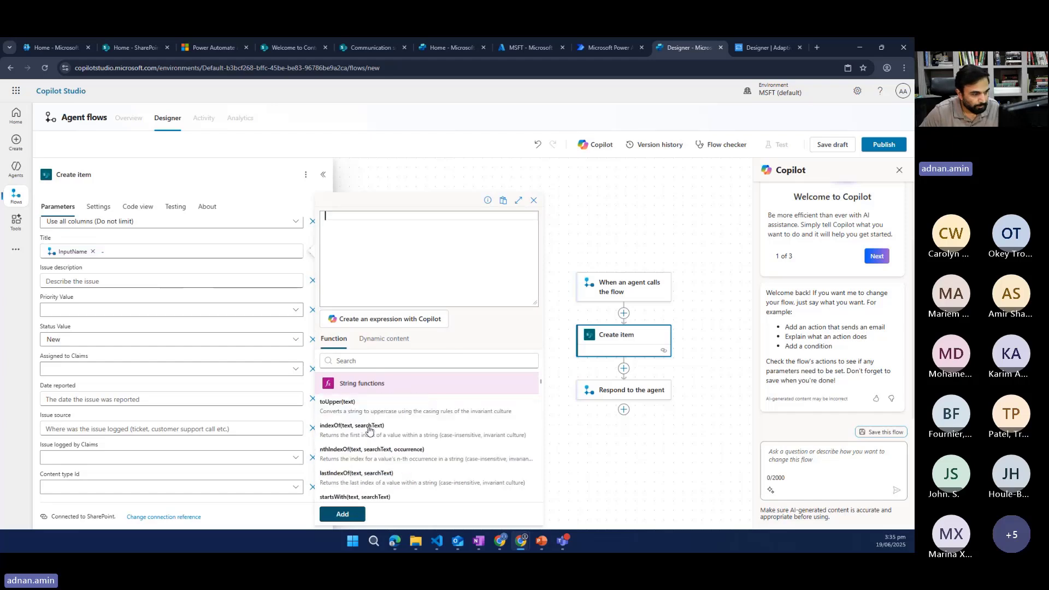
{"action": "left_click", "coordinate": [384, 339]}
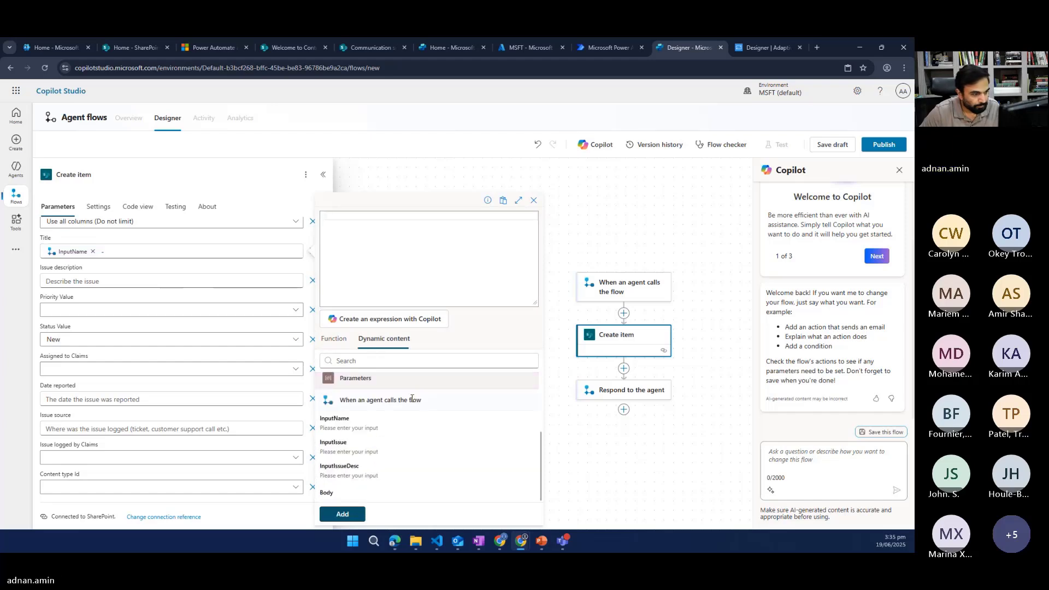
{"action": "left_click", "coordinate": [343, 447]}
{"action": "left_click", "coordinate": [342, 514]}
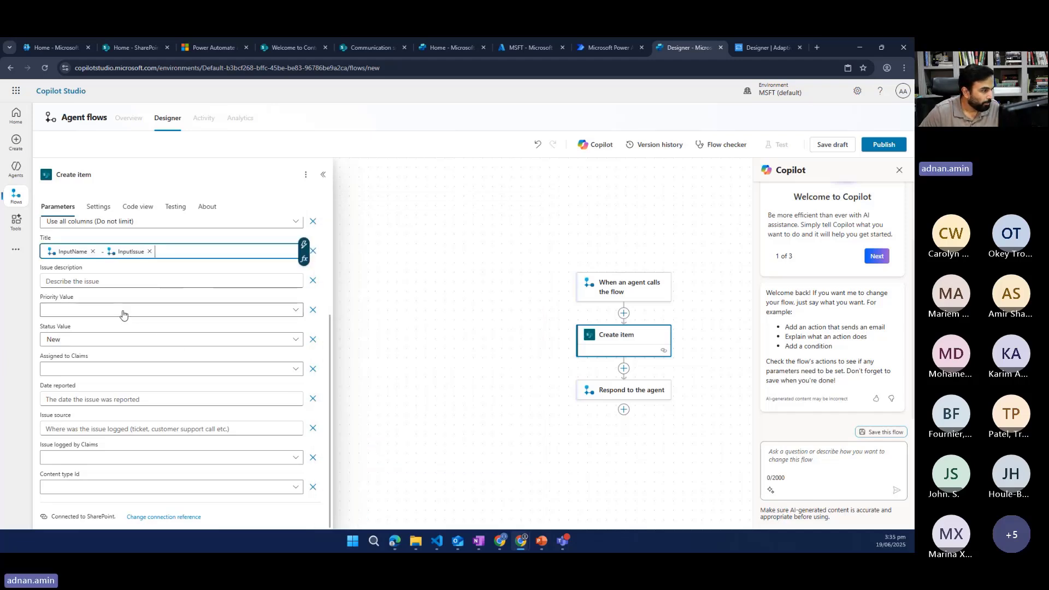
Set the item's Issue description to the InputIssueDesc dynamic value and its Priority Value to Normal.
{"action": "left_click", "coordinate": [121, 282]}
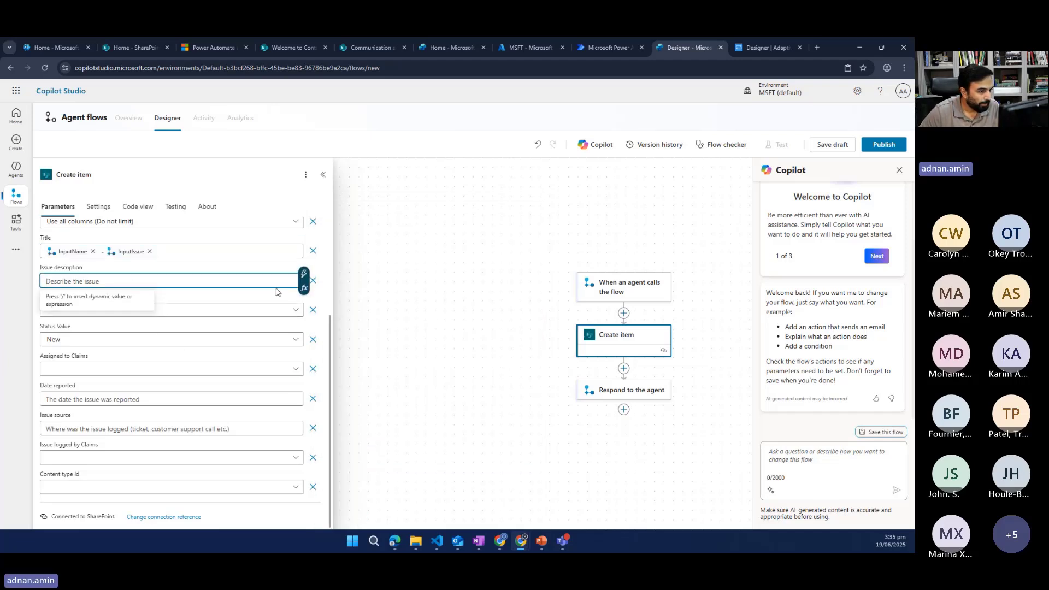
{"action": "left_click", "coordinate": [304, 288]}
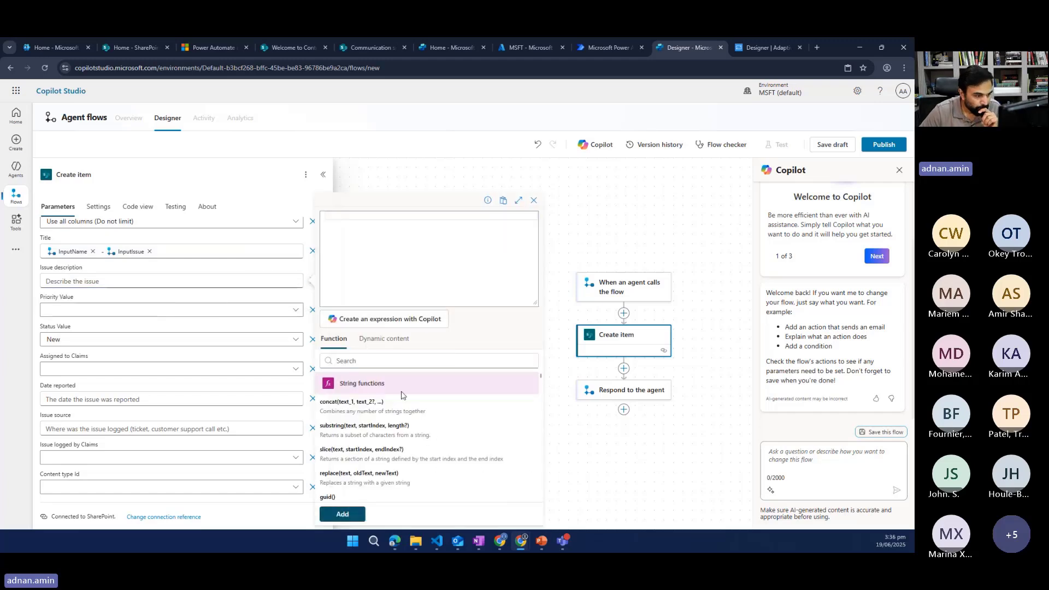
{"action": "left_click", "coordinate": [367, 339]}
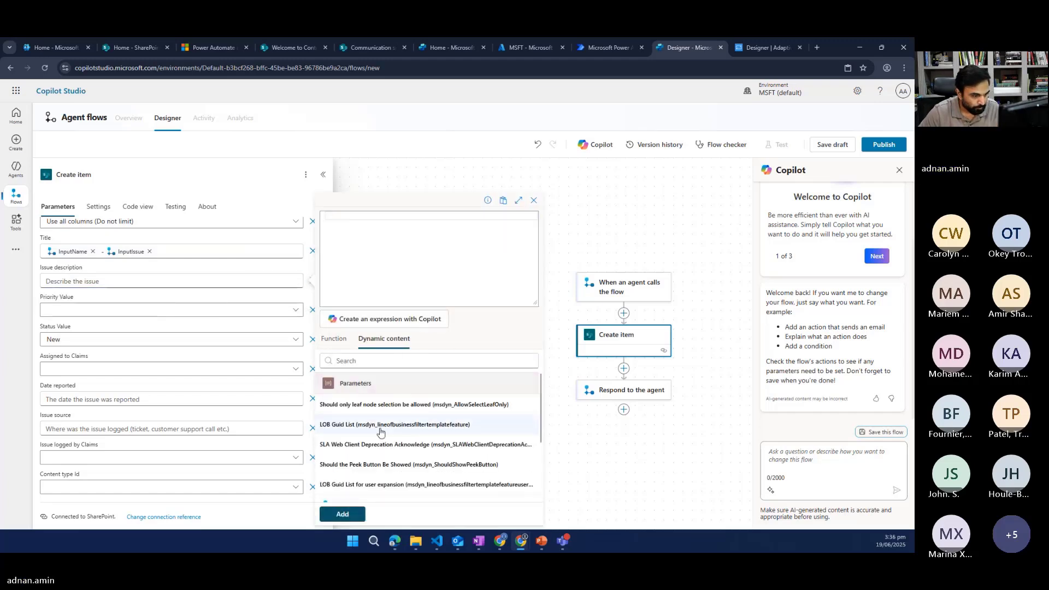
{"action": "scroll", "coordinate": [380, 431], "scroll_direction": "down", "scroll_amount": 5}
{"action": "left_click", "coordinate": [344, 513]}
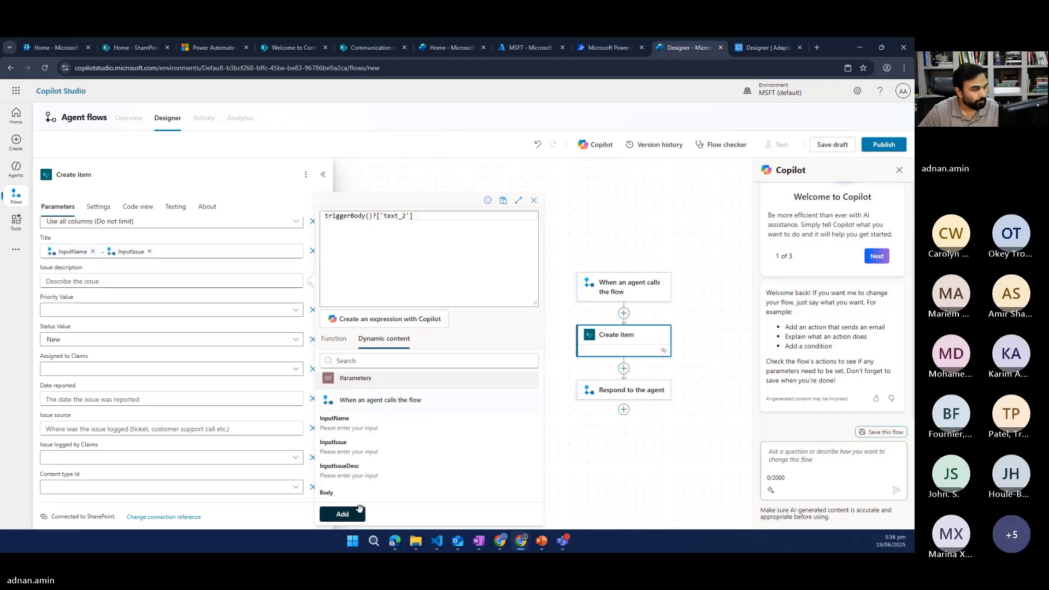
{"action": "left_click", "coordinate": [95, 310]}
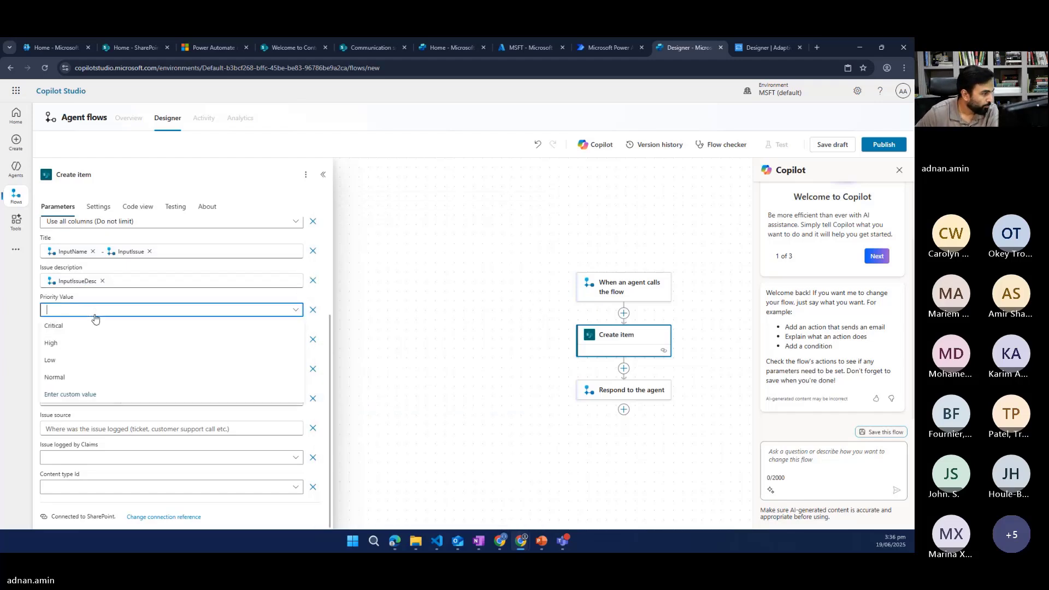
{"action": "left_click", "coordinate": [63, 377]}
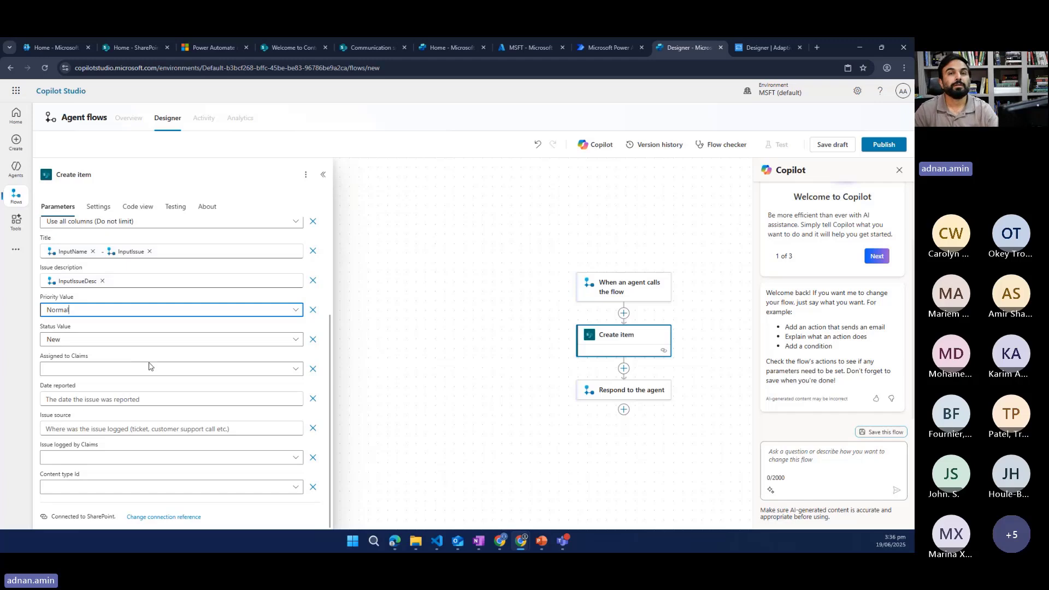
Set Assigned to Claims in the Create item action to the third suggested person and save the flow as a draft.
{"action": "left_click", "coordinate": [220, 372]}
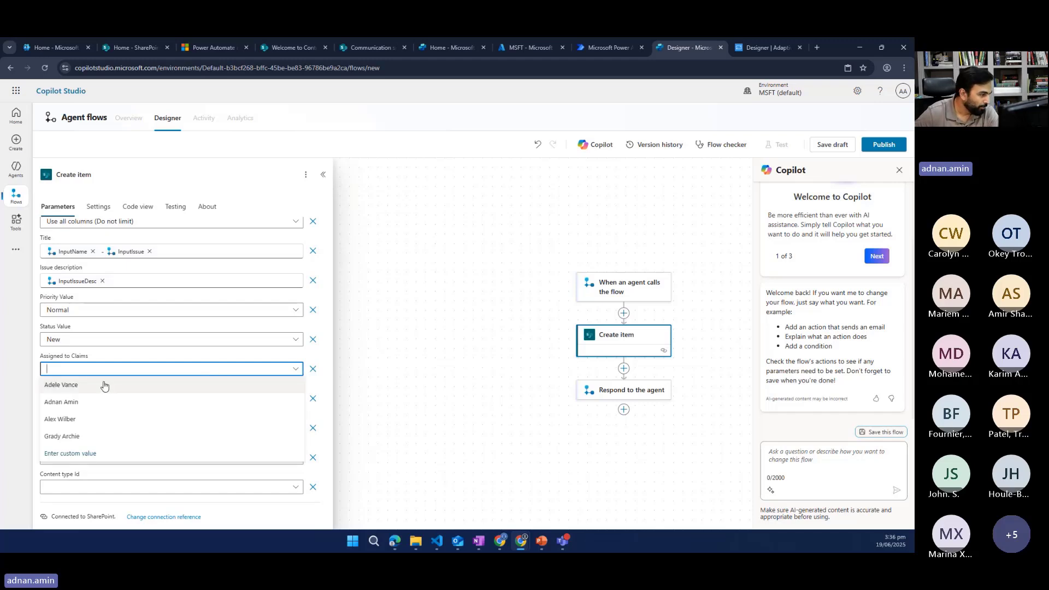
{"action": "left_click", "coordinate": [84, 420]}
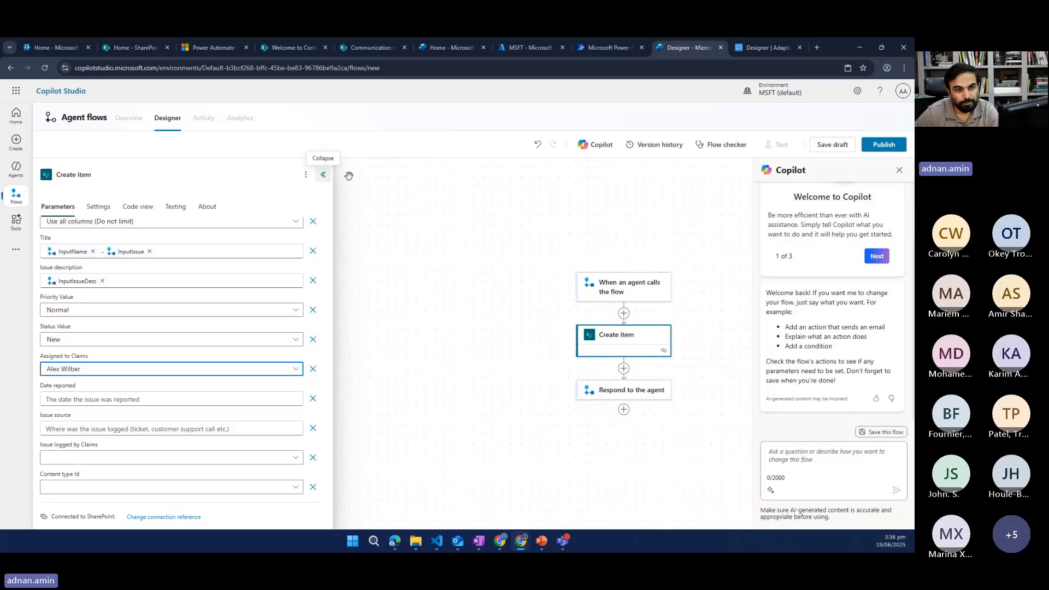
{"action": "left_click", "coordinate": [832, 144]}
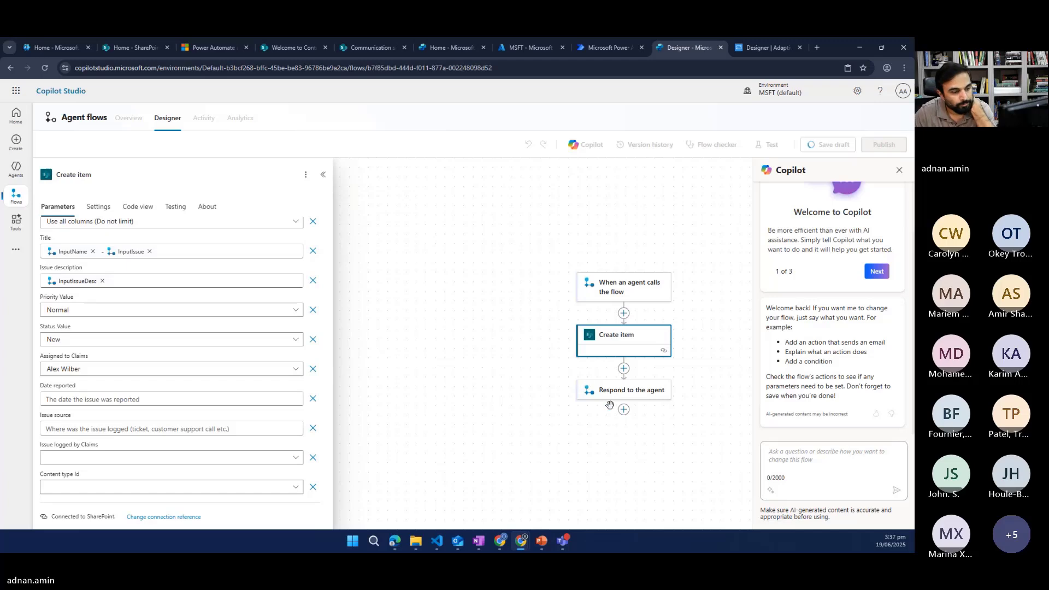
{"action": "left_click", "coordinate": [323, 188]}
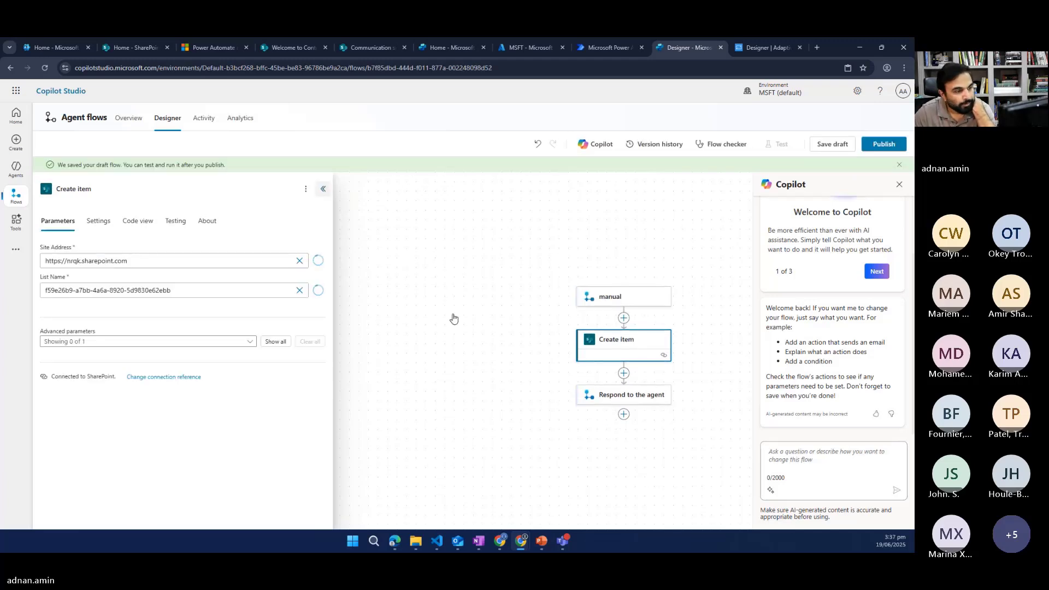
Set the output value of Respond to the agent to Create item's Link to item, searching the dynamic content for "item".
{"action": "left_click", "coordinate": [627, 394]}
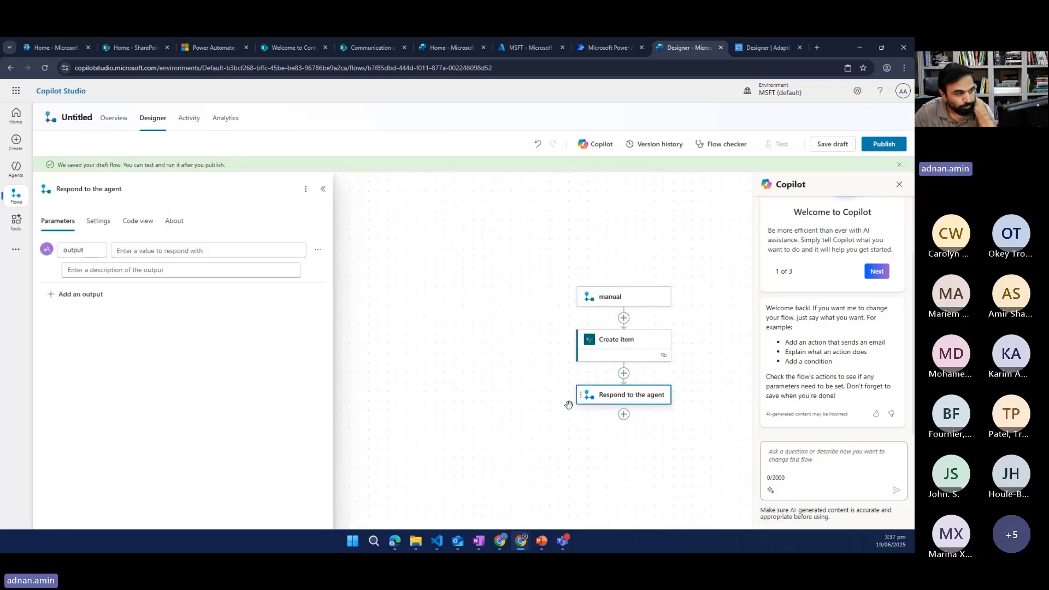
{"action": "left_click", "coordinate": [192, 251]}
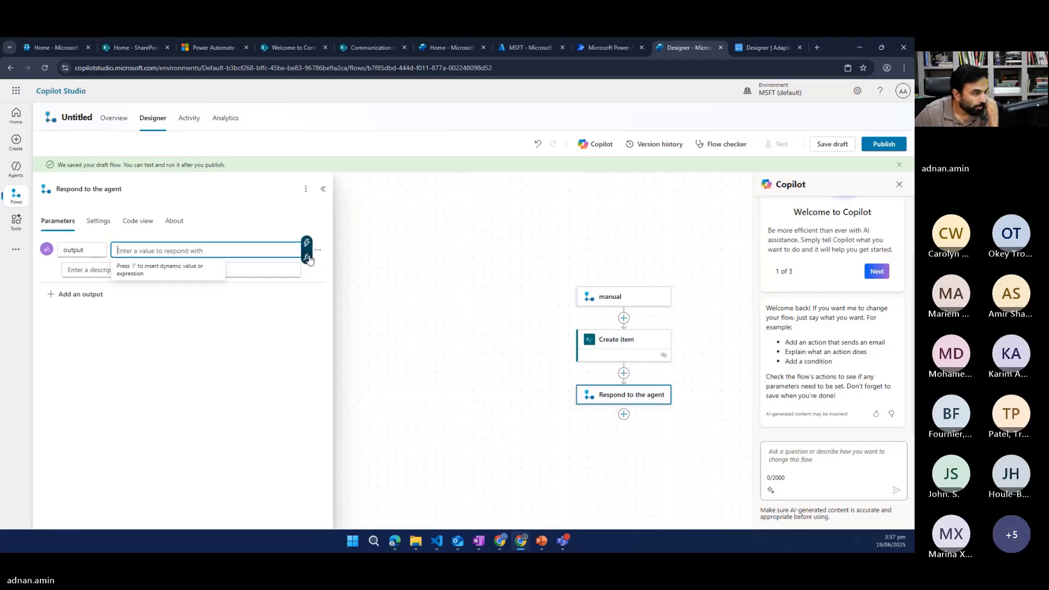
{"action": "left_click", "coordinate": [307, 256]}
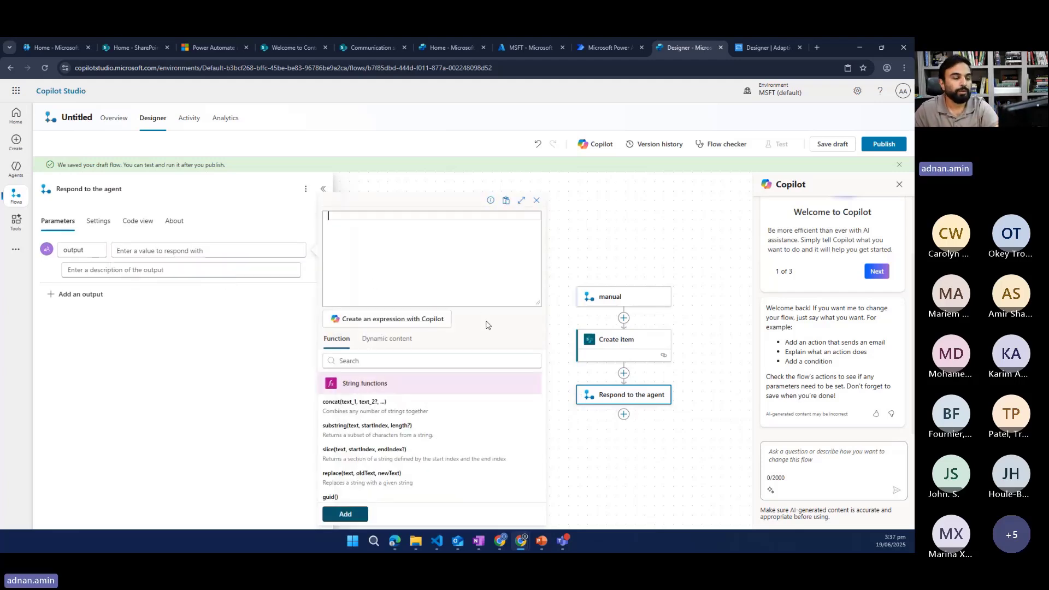
{"action": "left_click", "coordinate": [387, 339]}
{"action": "scroll", "coordinate": [394, 415], "scroll_direction": "down", "scroll_amount": 1}
{"action": "scroll", "coordinate": [394, 415], "scroll_direction": "down", "scroll_amount": 2}
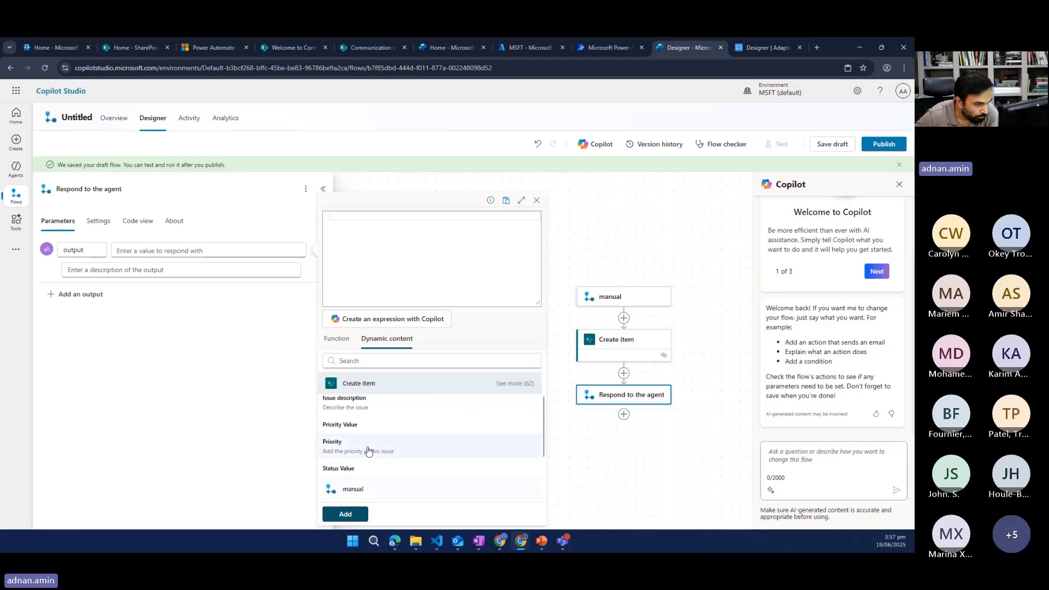
{"action": "scroll", "coordinate": [367, 451], "scroll_direction": "down", "scroll_amount": 3}
{"action": "scroll", "coordinate": [365, 473], "scroll_direction": "up", "scroll_amount": 6}
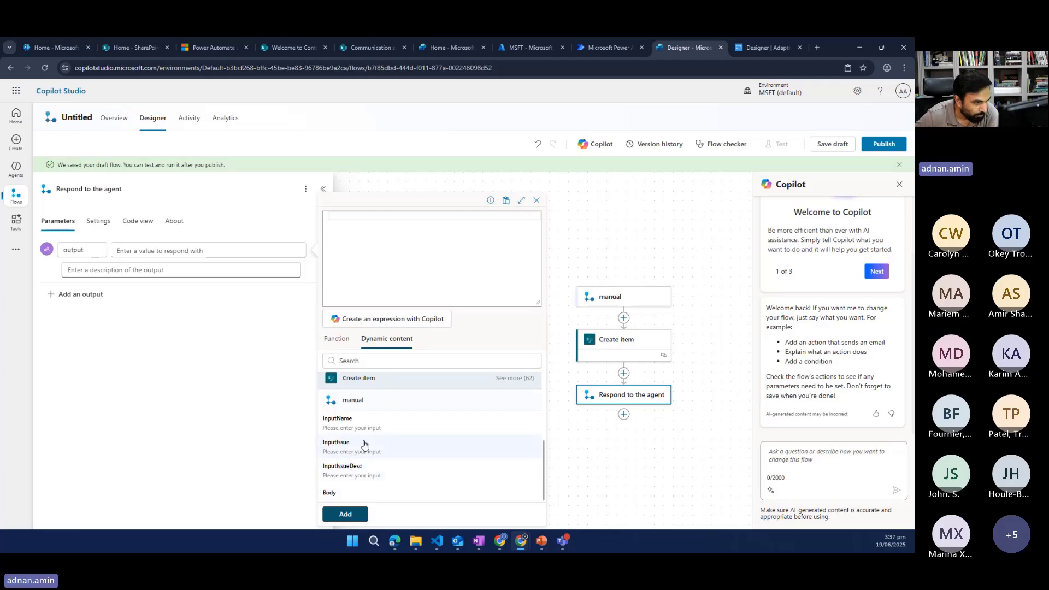
{"action": "left_click", "coordinate": [378, 362]}
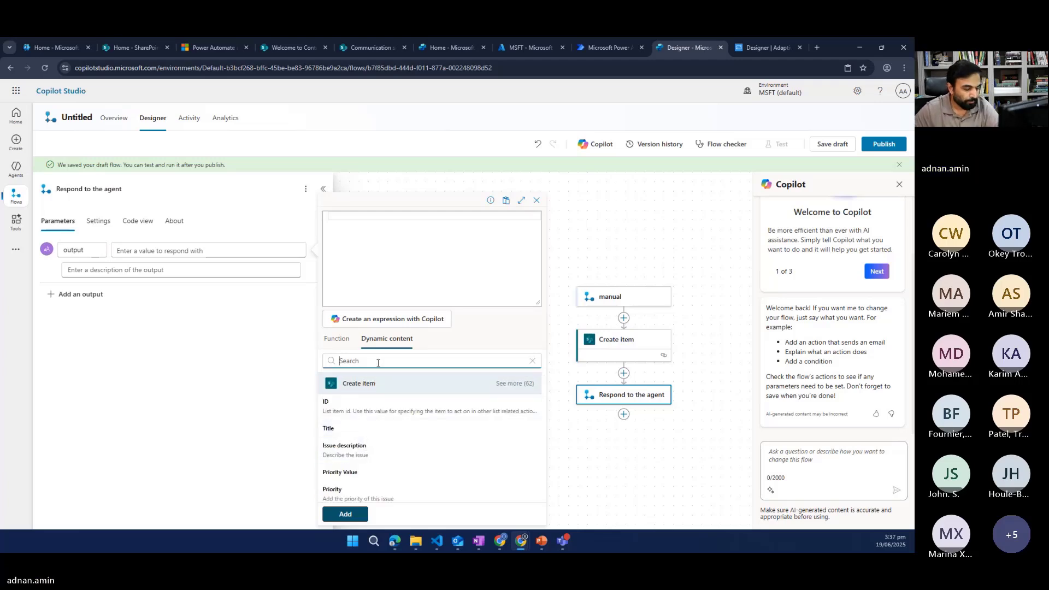
{"action": "type", "text": "item"}
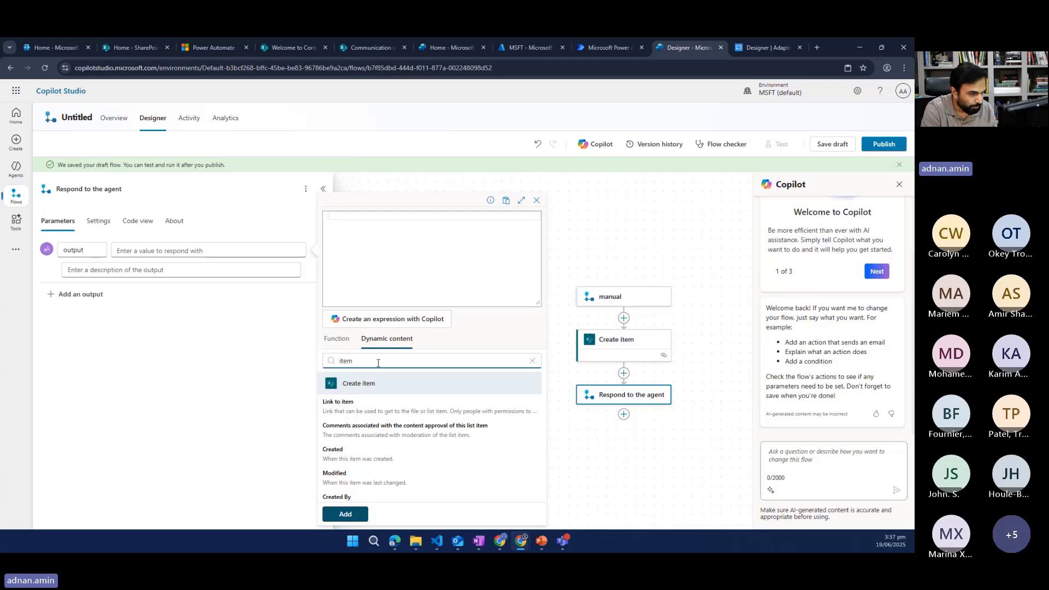
{"action": "left_click", "coordinate": [389, 415]}
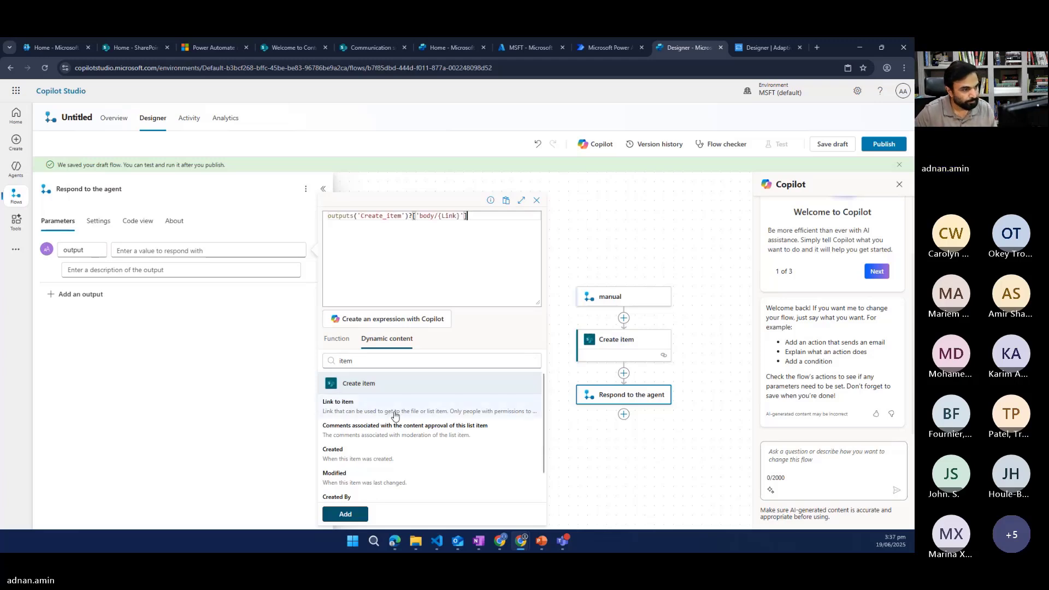
{"action": "left_click", "coordinate": [341, 519]}
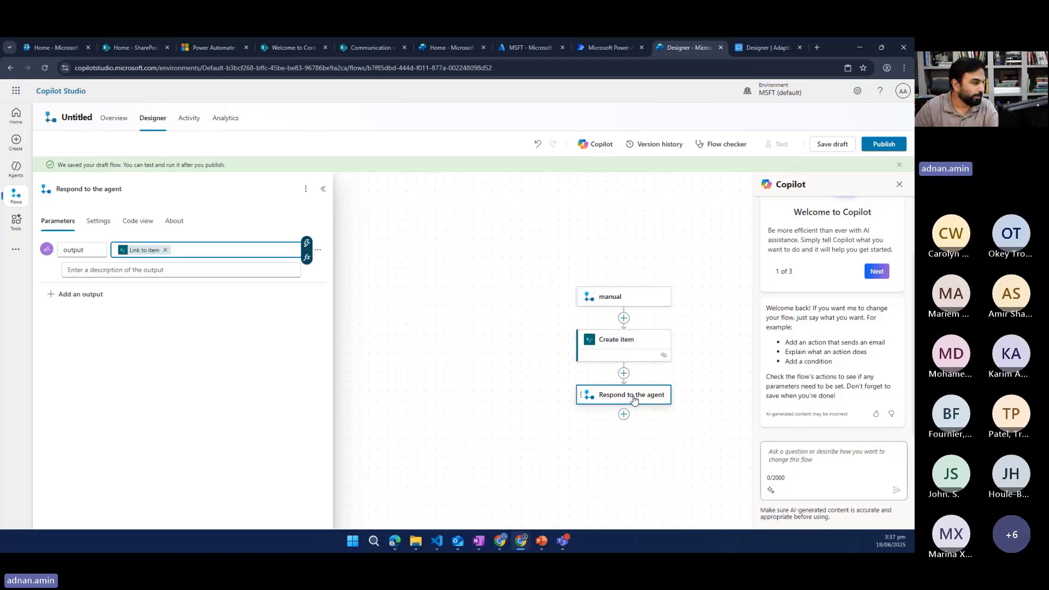
Publish the agent flow and reopen the Untitled flow for editing from the list of agent flows.
{"action": "left_click", "coordinate": [869, 145]}
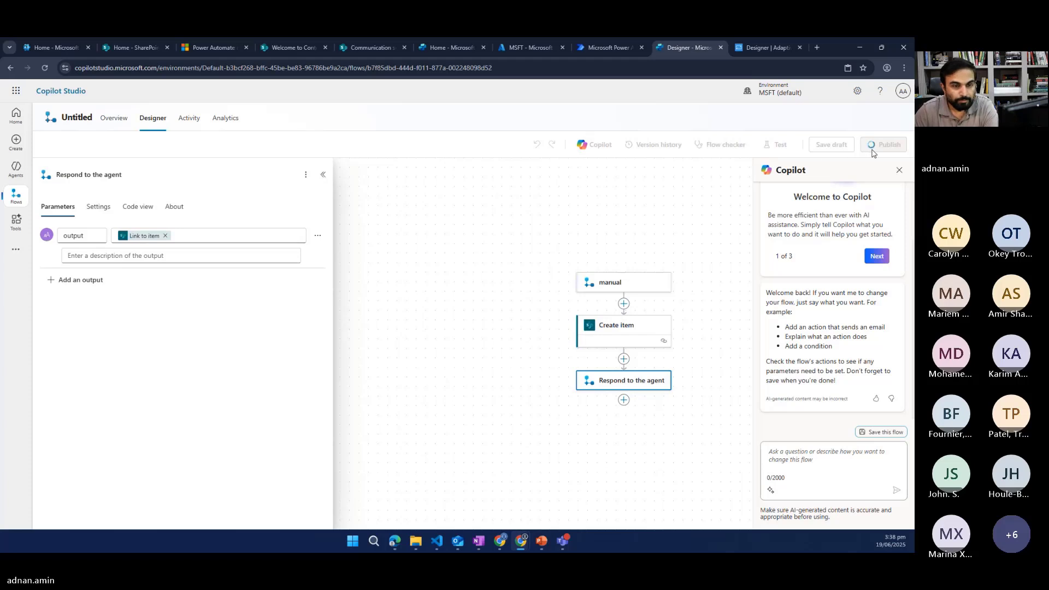
{"action": "left_click", "coordinate": [323, 189]}
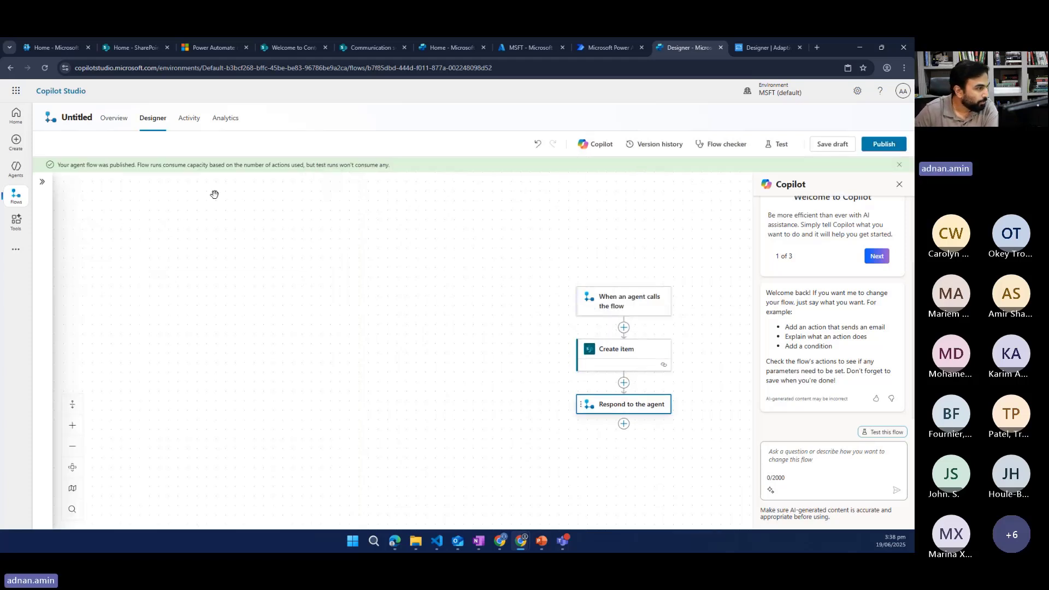
{"action": "left_click", "coordinate": [16, 170]}
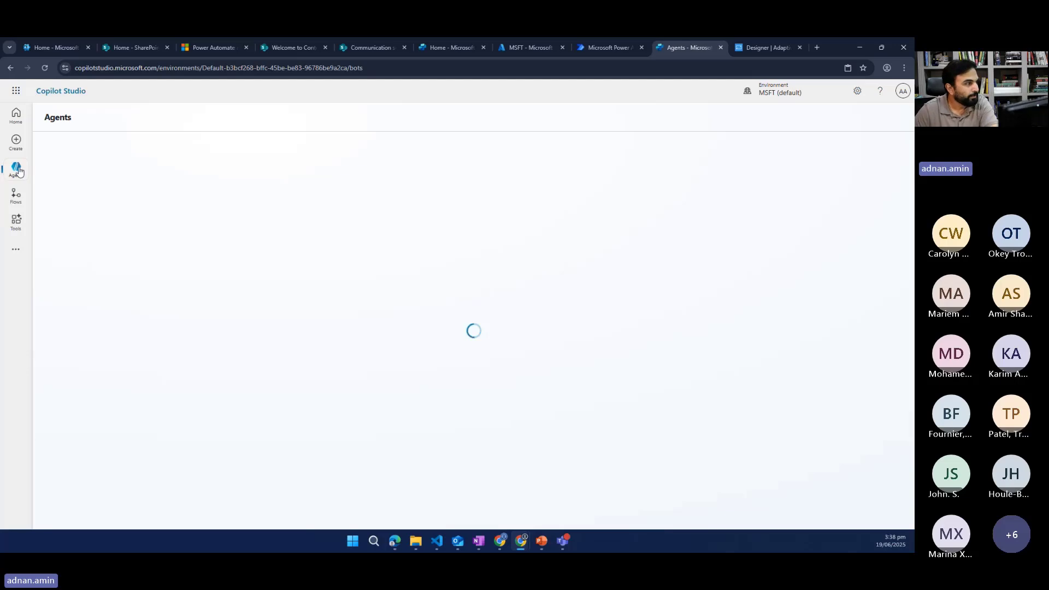
{"action": "left_click", "coordinate": [16, 198]}
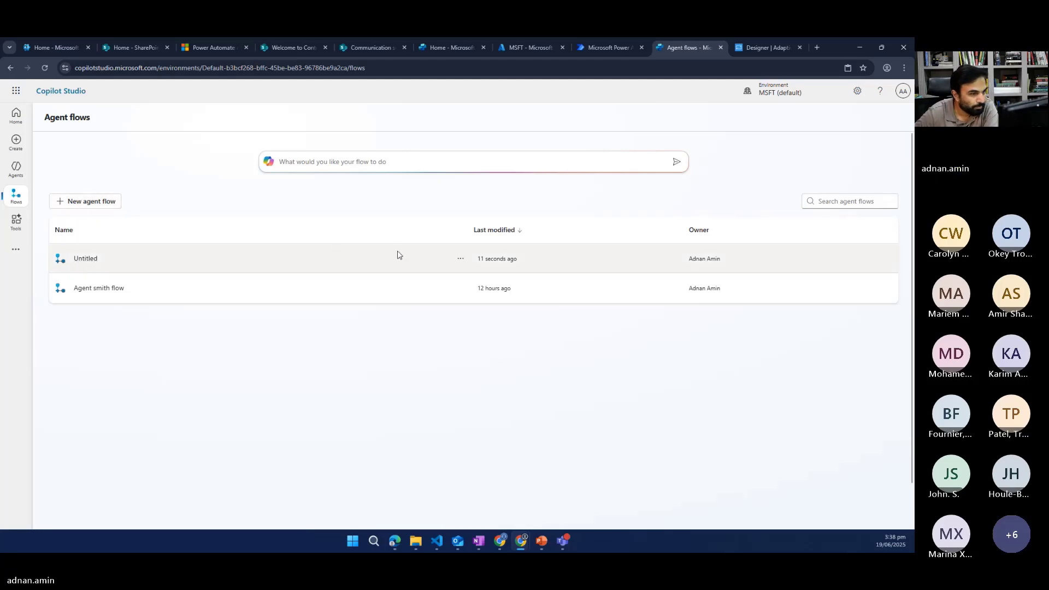
{"action": "left_click", "coordinate": [460, 259]}
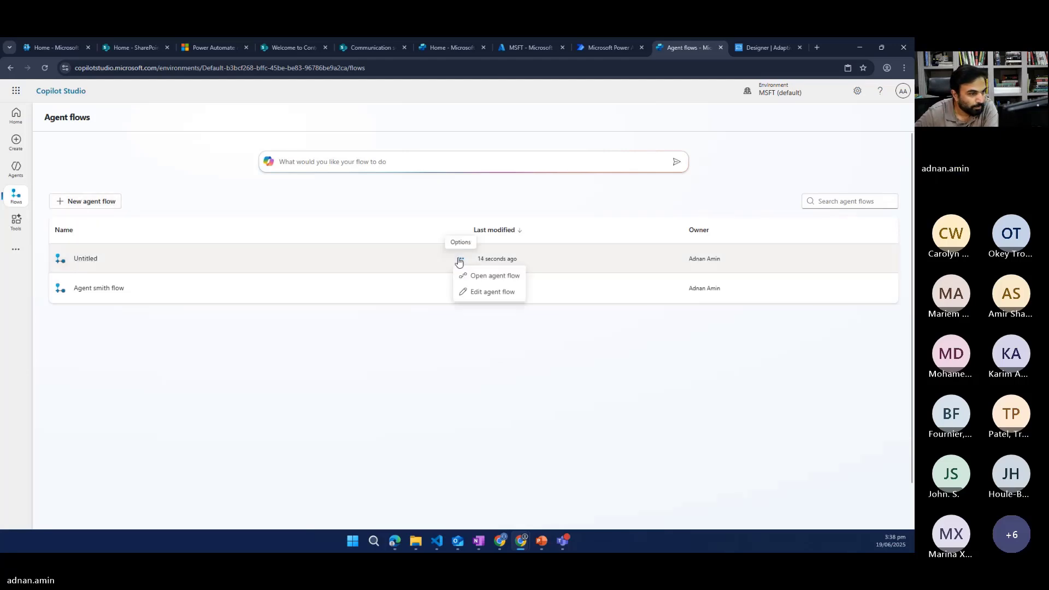
{"action": "left_click", "coordinate": [484, 294]}
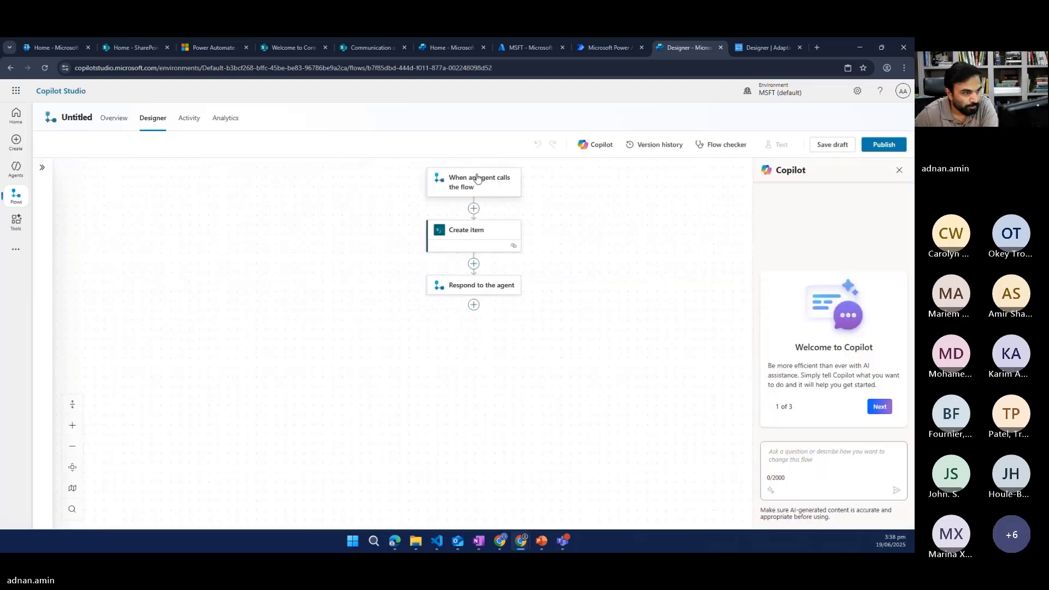
Rename the flow as Agent Neo Flow in its overview details and save the change.
{"action": "left_click", "coordinate": [115, 118]}
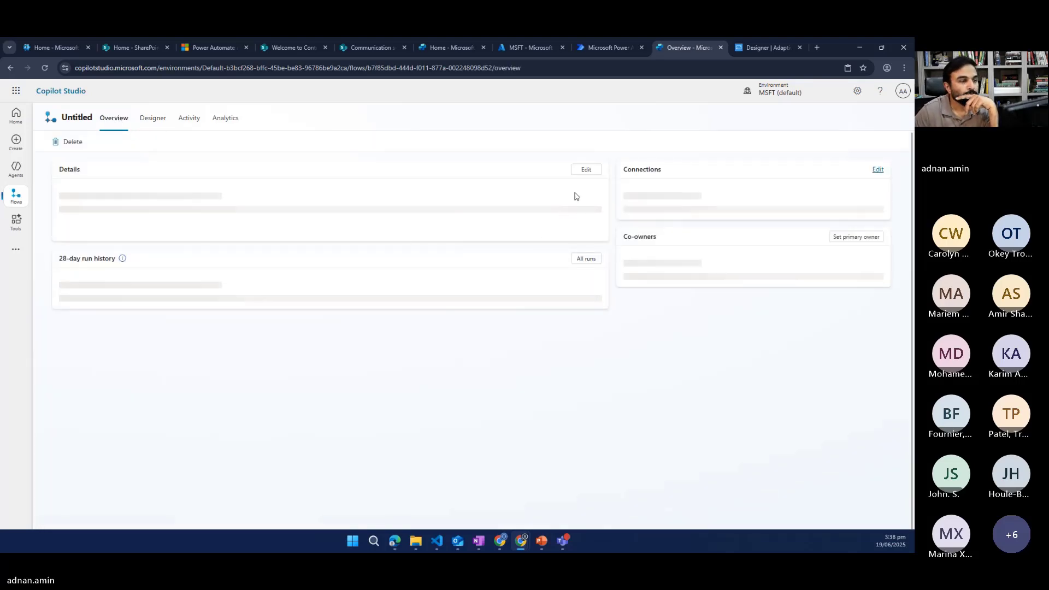
{"action": "left_click", "coordinate": [585, 172]}
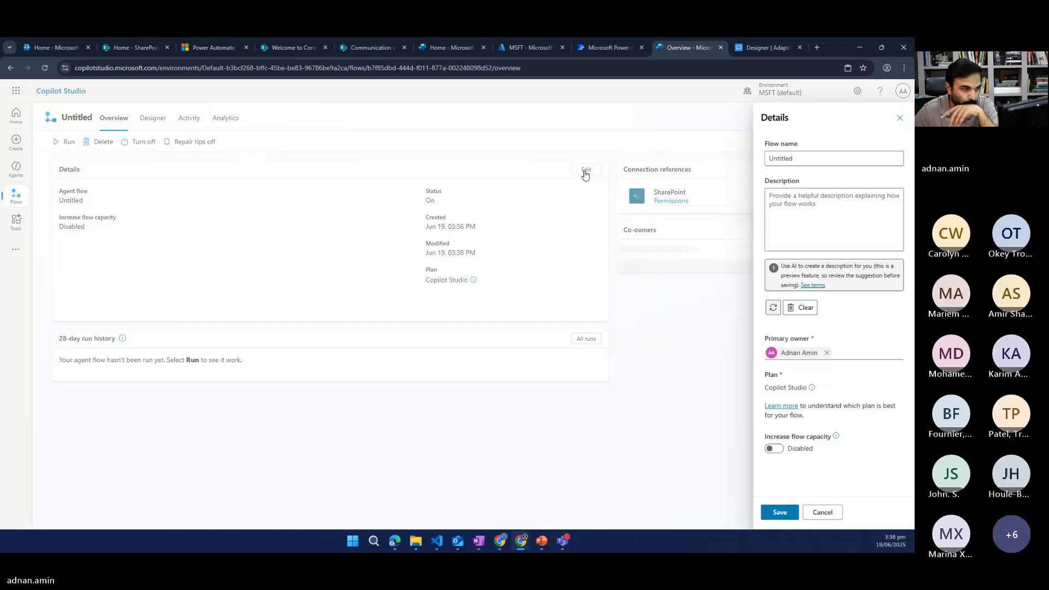
{"action": "double_click", "coordinate": [821, 157]}
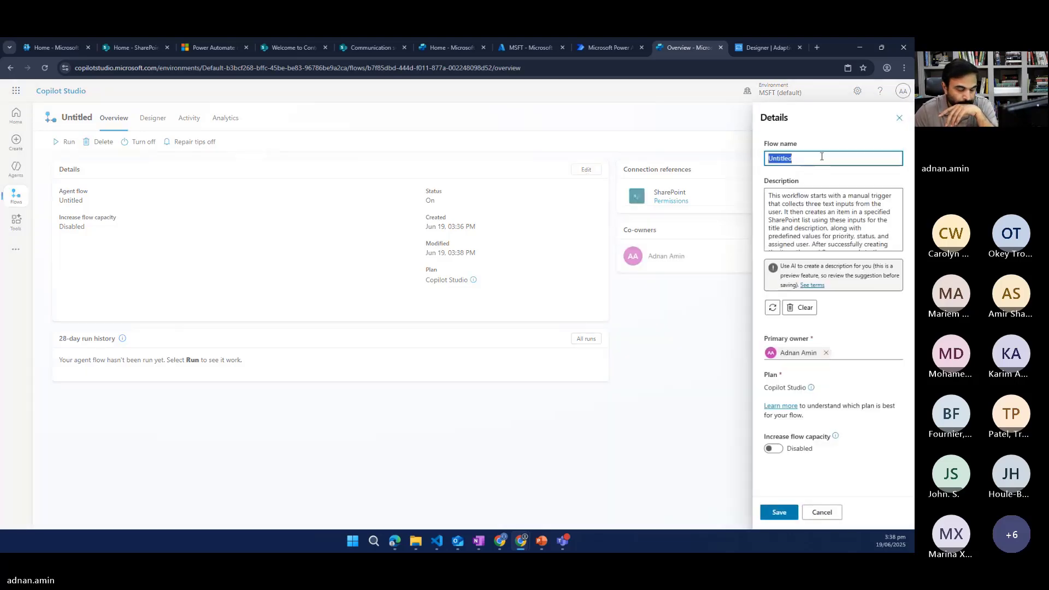
{"action": "type", "text": "Ag"}
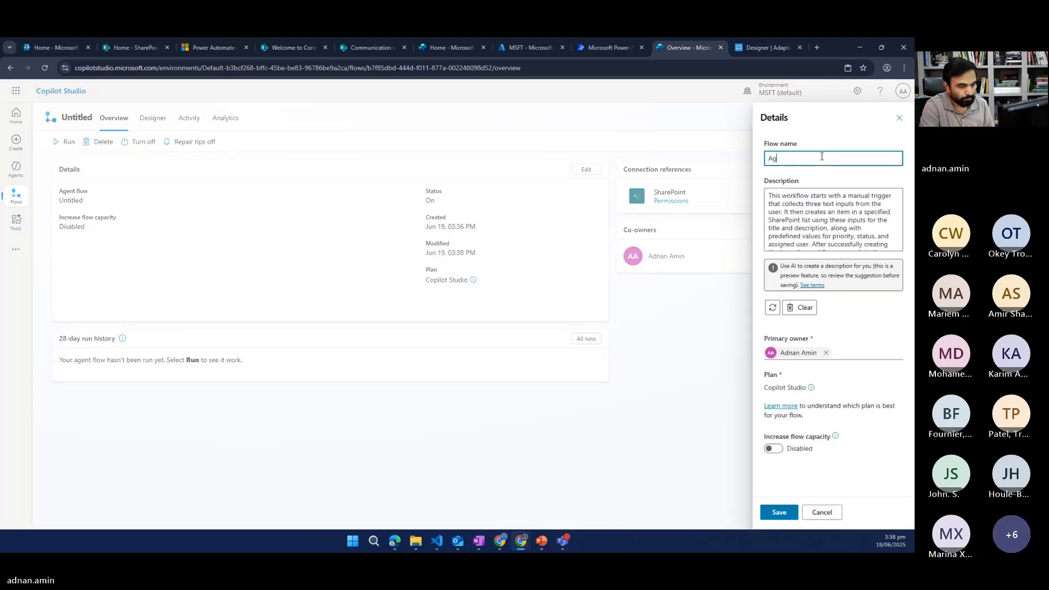
{"action": "type", "text": "ent New F"}
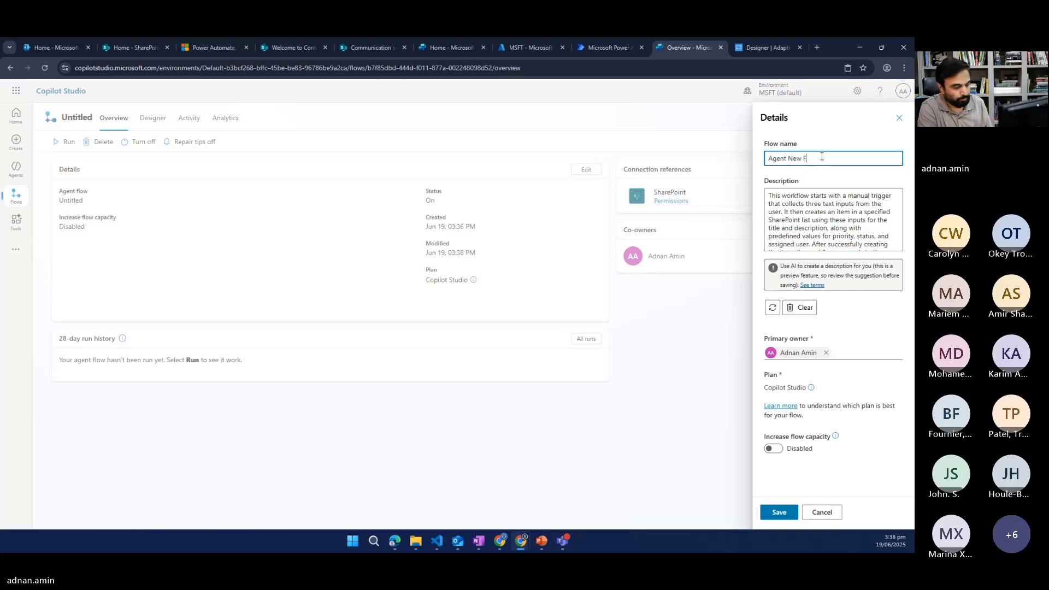
{"action": "type", "text": "low"}
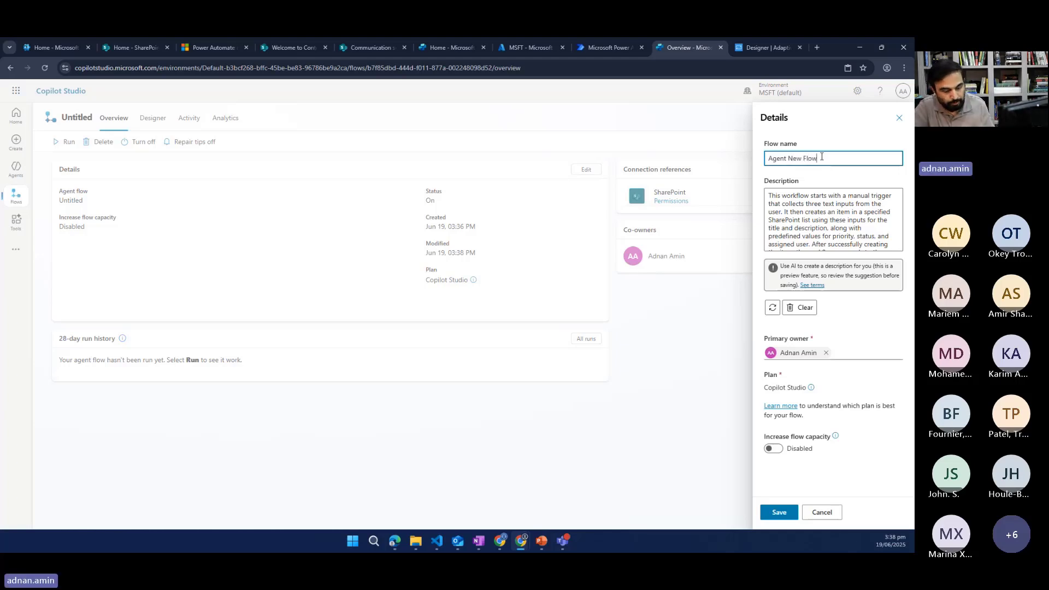
{"action": "key", "text": "Left"}
{"action": "key", "text": "Left"}
{"action": "key", "text": "Left"}
{"action": "key", "text": "Left"}
{"action": "key", "text": "Left"}
{"action": "key", "text": "BackSpace"}
{"action": "type", "text": "o"}
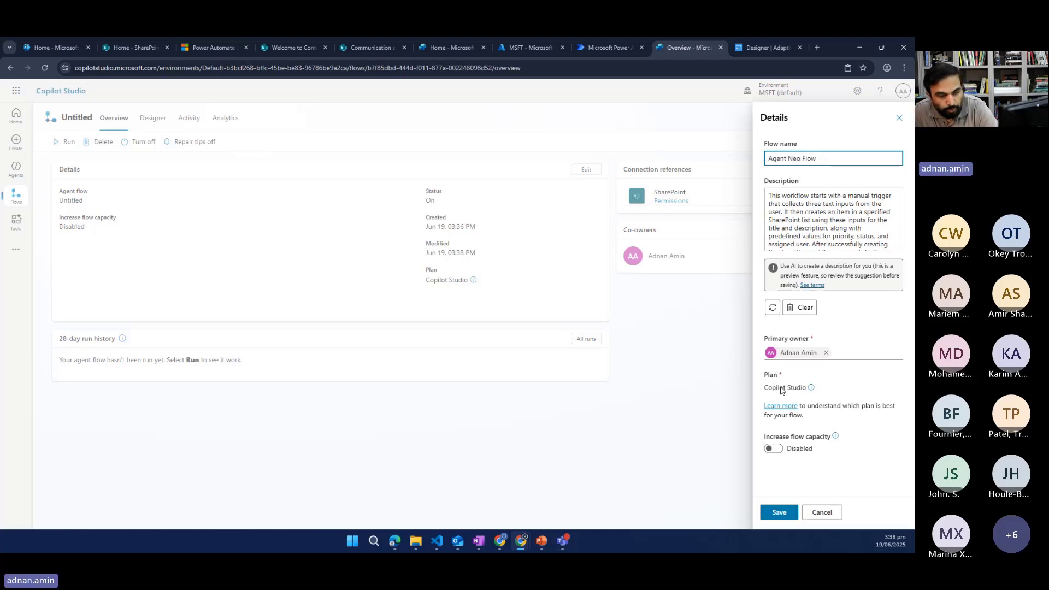
{"action": "left_click", "coordinate": [785, 513]}
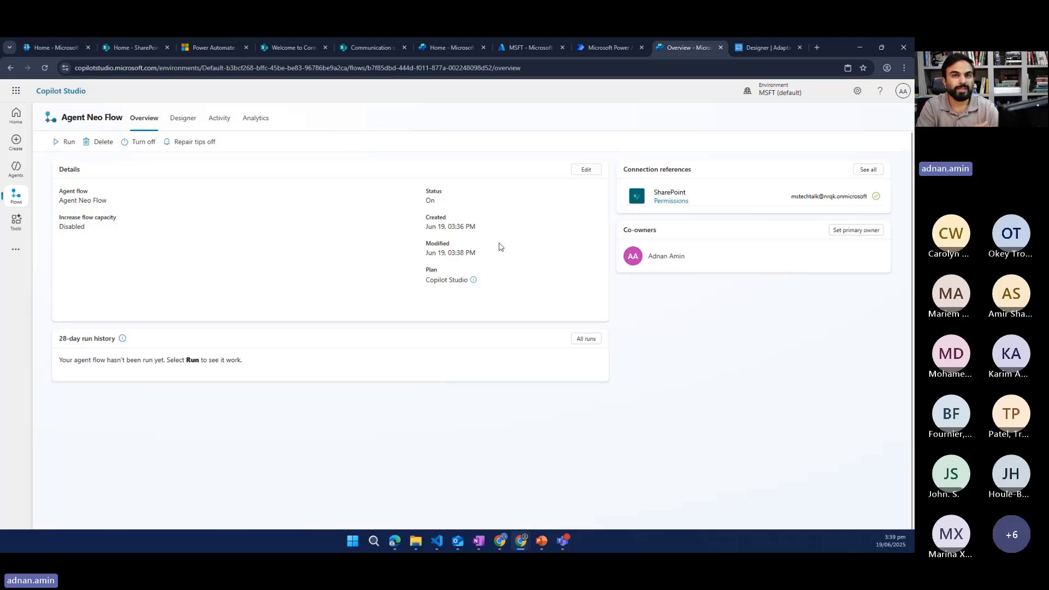
{"action": "double_click", "coordinate": [429, 270]}
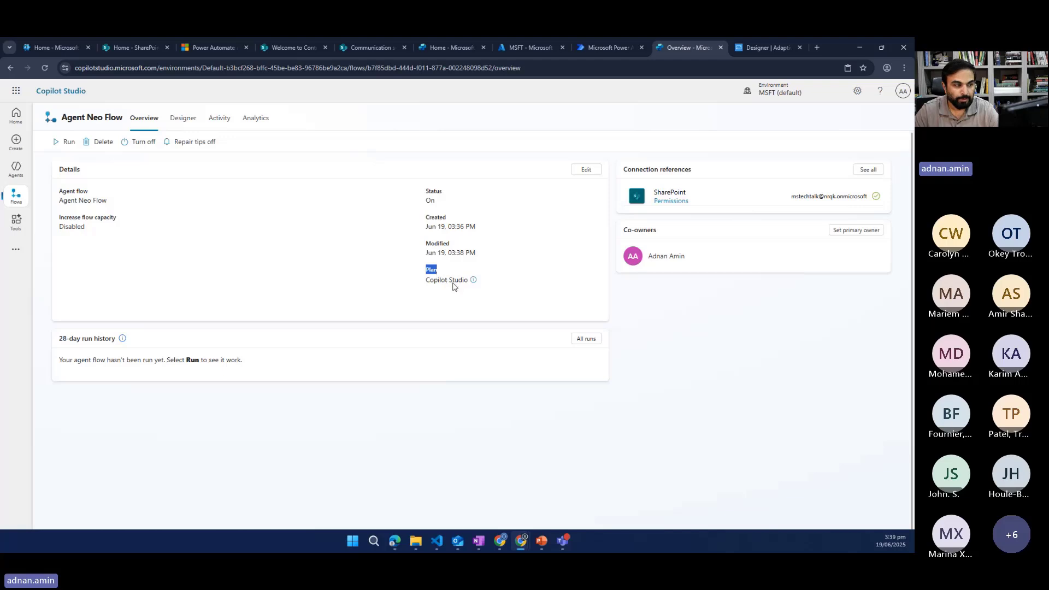
{"action": "left_click", "coordinate": [428, 288]}
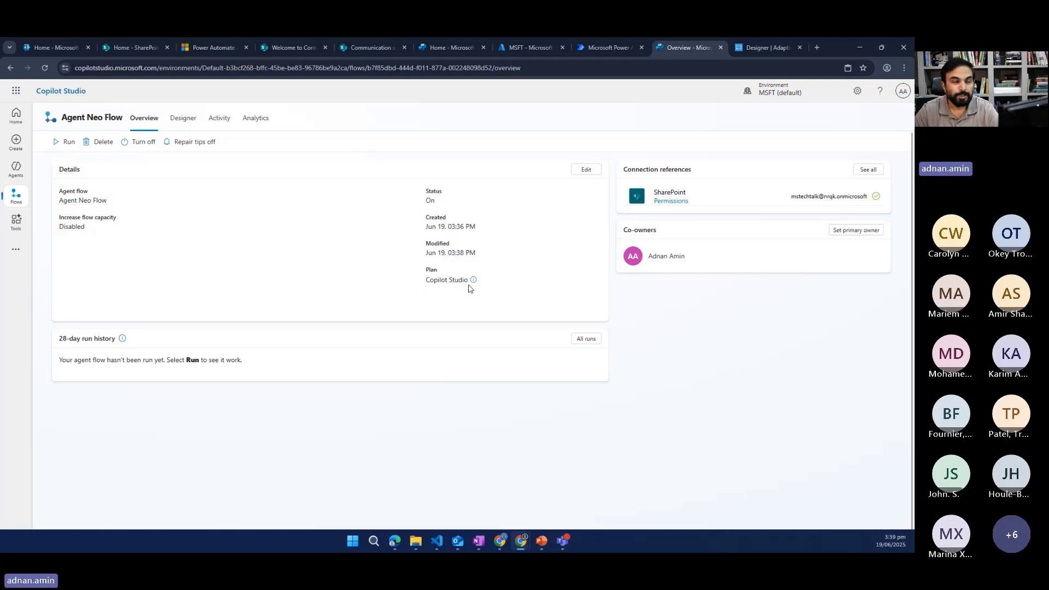
{"action": "mouse_move", "coordinate": [470, 288]}
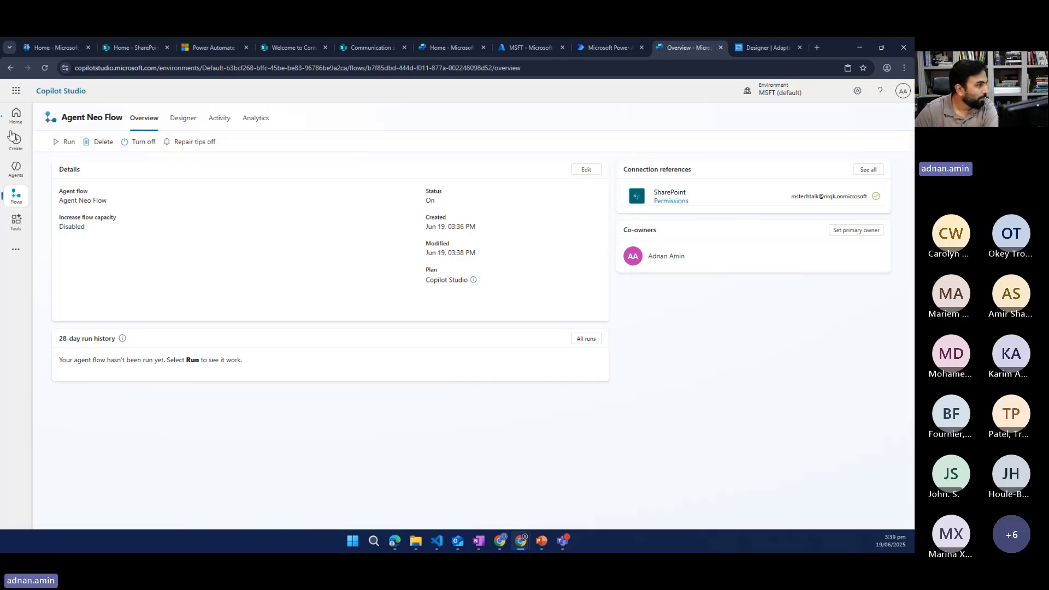
Open the Helpdesk Topic of the agent Agent Neo.
{"action": "left_click", "coordinate": [19, 169]}
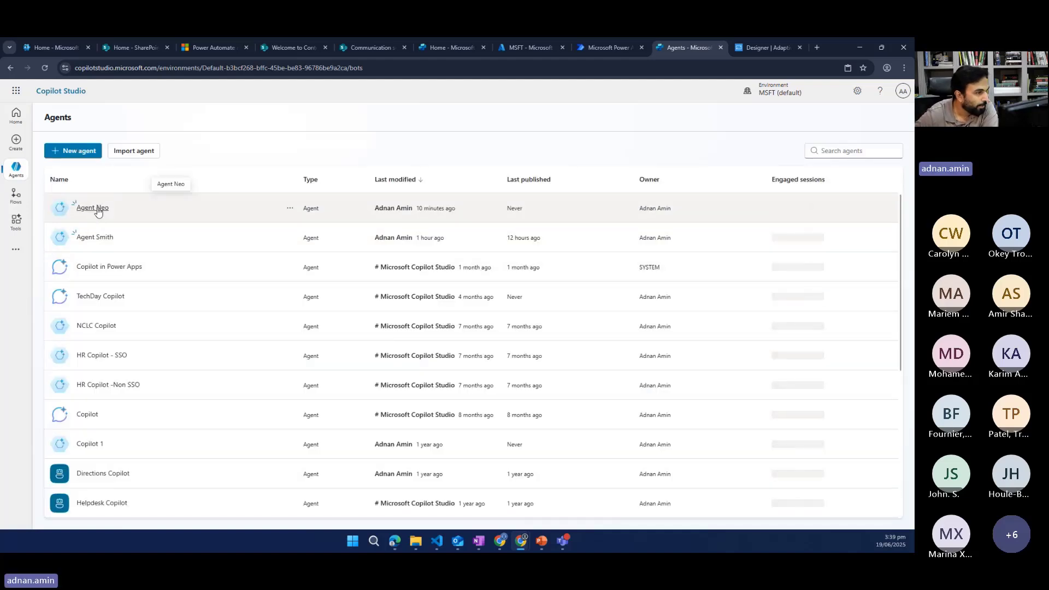
{"action": "left_click", "coordinate": [98, 212]}
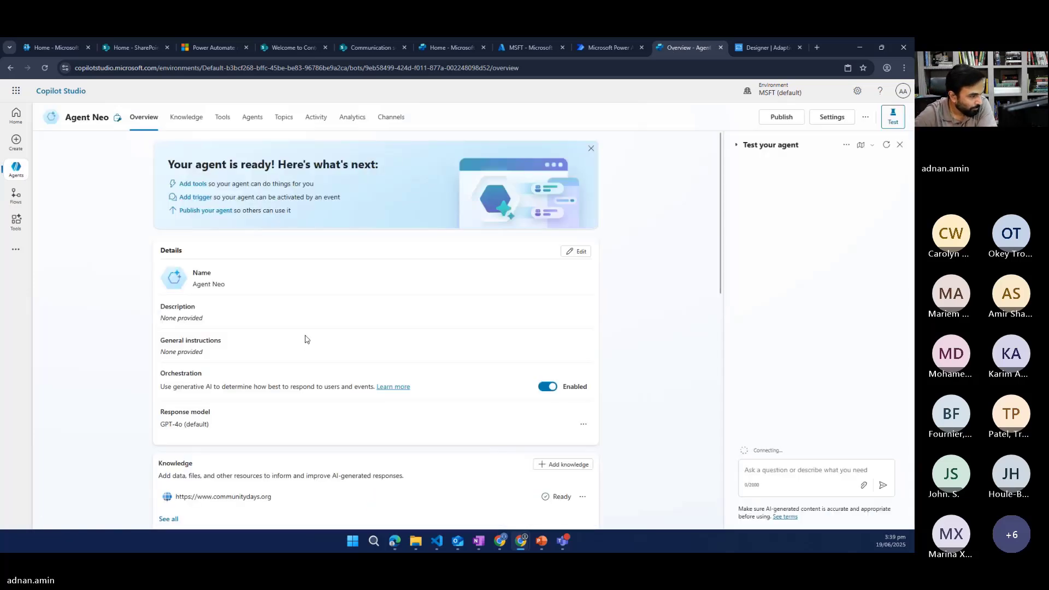
{"action": "scroll", "coordinate": [300, 344], "scroll_direction": "down", "scroll_amount": 5}
{"action": "scroll", "coordinate": [293, 356], "scroll_direction": "down", "scroll_amount": 5}
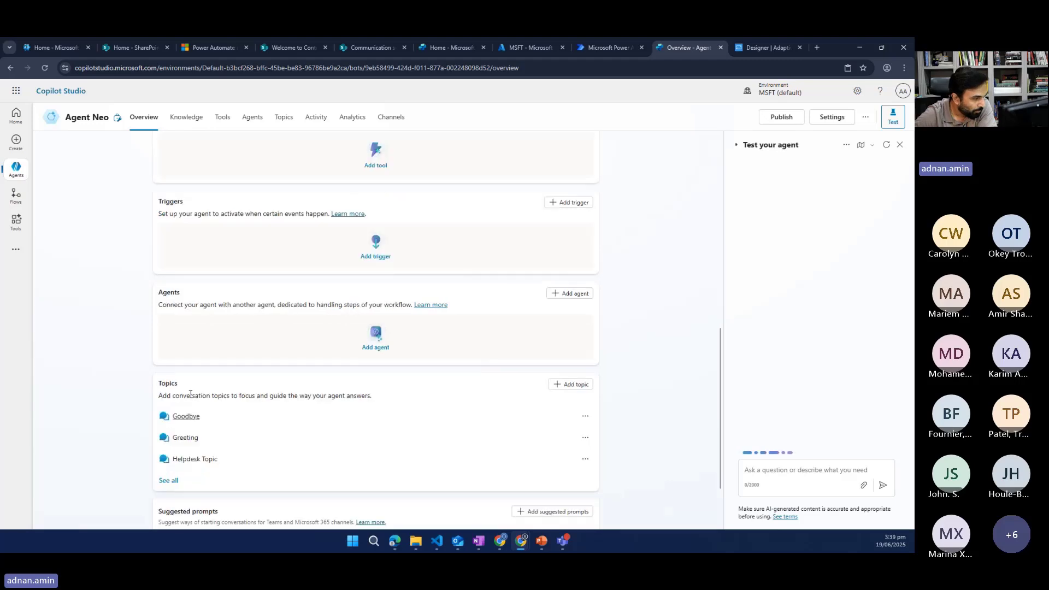
{"action": "scroll", "coordinate": [194, 387], "scroll_direction": "down", "scroll_amount": 1}
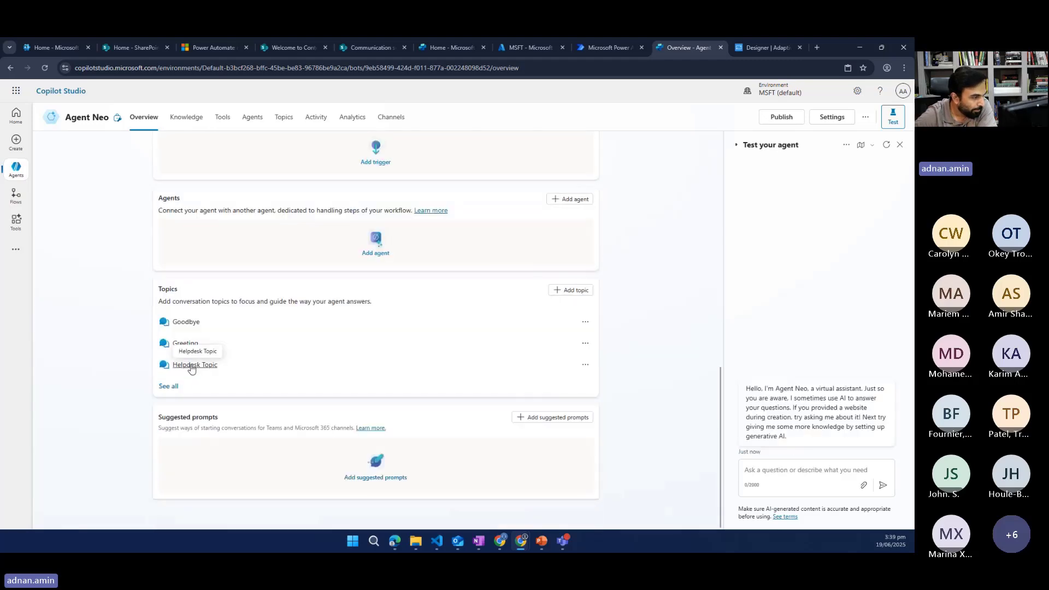
{"action": "left_click", "coordinate": [191, 366]}
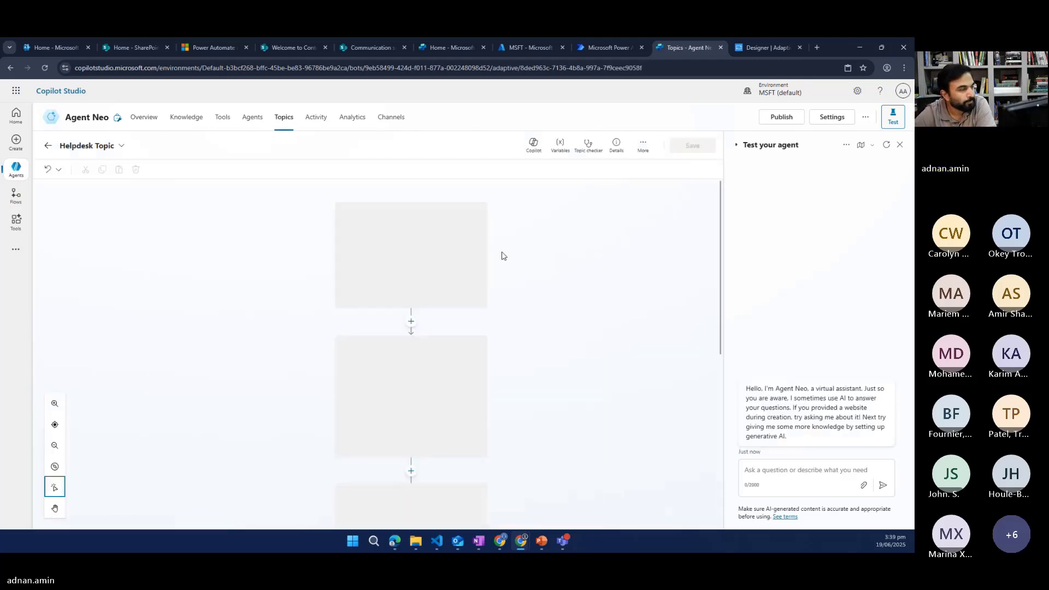
Add the Agent Neo Flow tool as a new action after the final Message node of the topic.
{"action": "scroll", "coordinate": [541, 371], "scroll_direction": "down", "scroll_amount": 6}
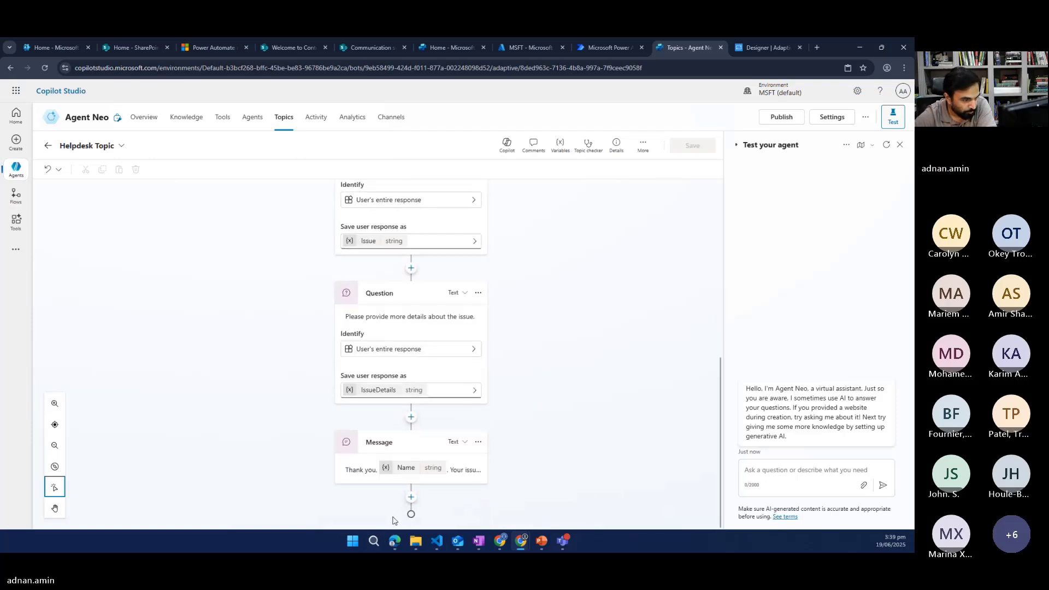
{"action": "left_click", "coordinate": [412, 498]}
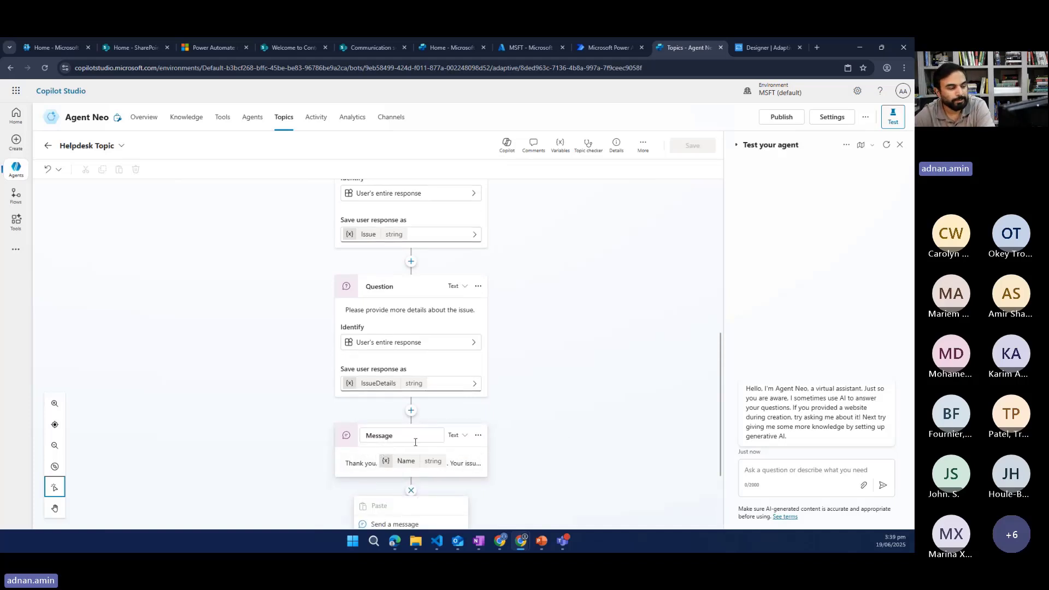
{"action": "scroll", "coordinate": [618, 424], "scroll_direction": "down", "scroll_amount": 1}
{"action": "scroll", "coordinate": [618, 423], "scroll_direction": "down", "scroll_amount": 2}
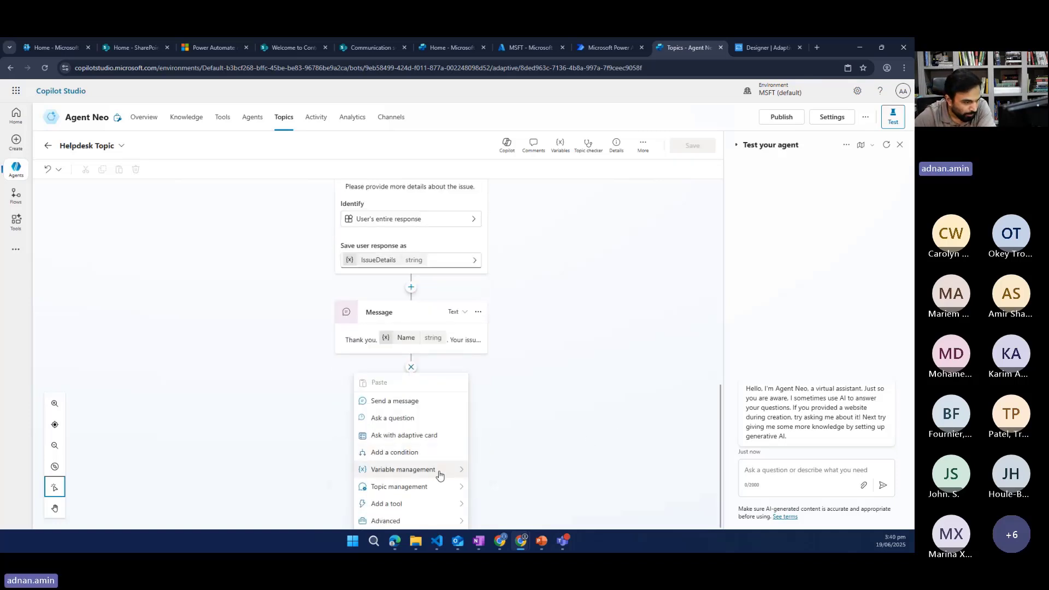
{"action": "mouse_move", "coordinate": [407, 509]}
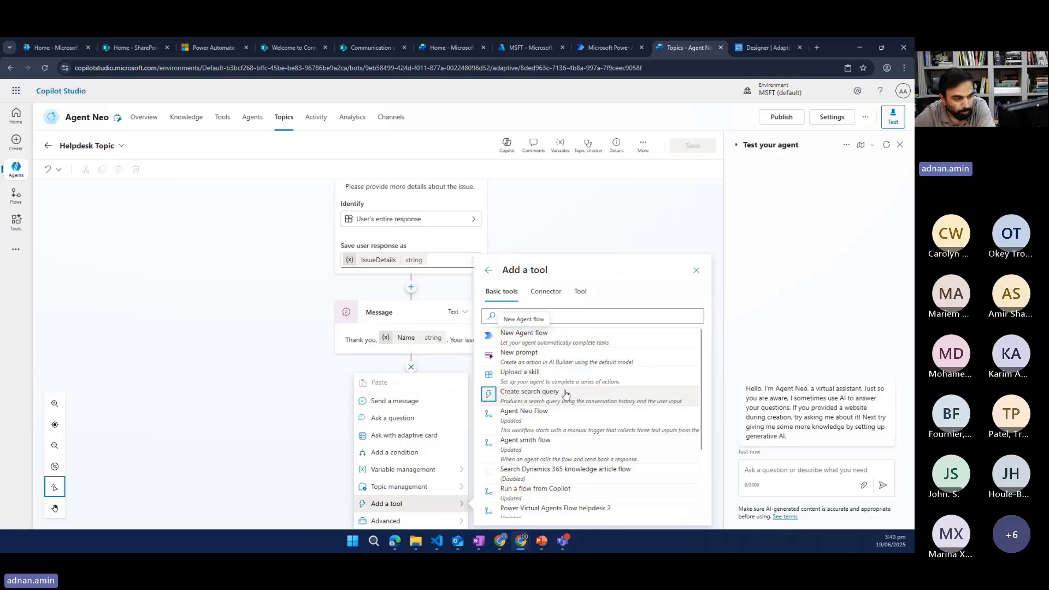
{"action": "left_click", "coordinate": [521, 421]}
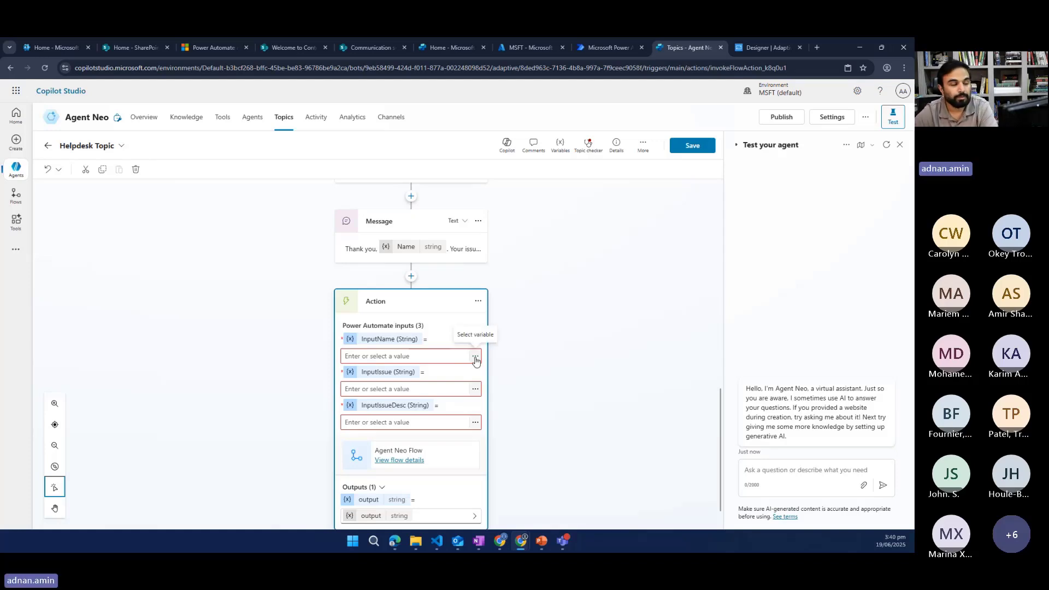
Map the flow action's inputs: InputName to Name, InputIssue to Issue and InputIssueDesc to IssueDetails.
{"action": "left_click", "coordinate": [474, 357]}
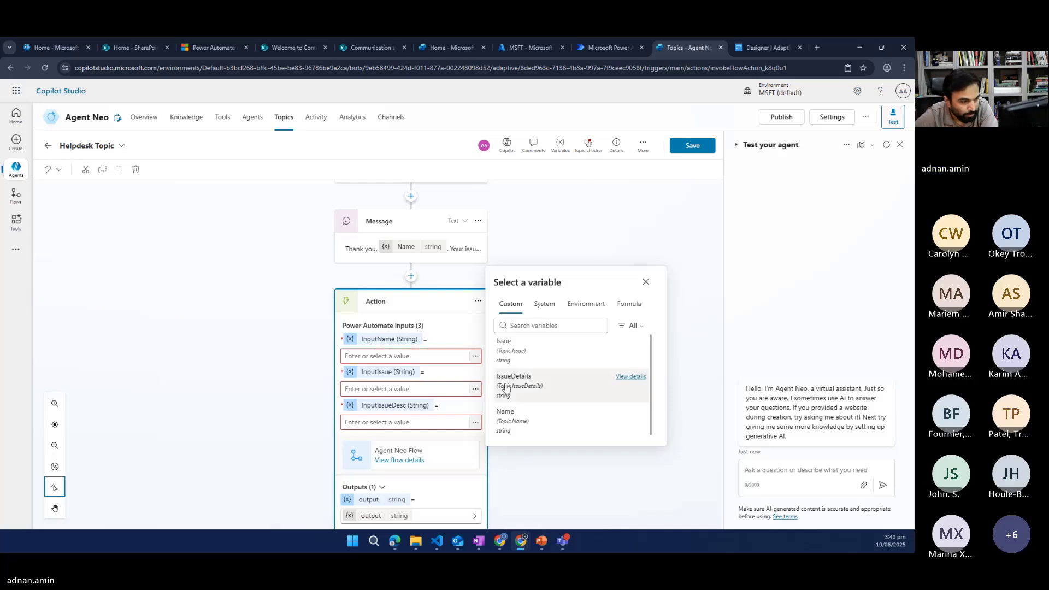
{"action": "left_click", "coordinate": [512, 420]}
{"action": "left_click", "coordinate": [475, 389]}
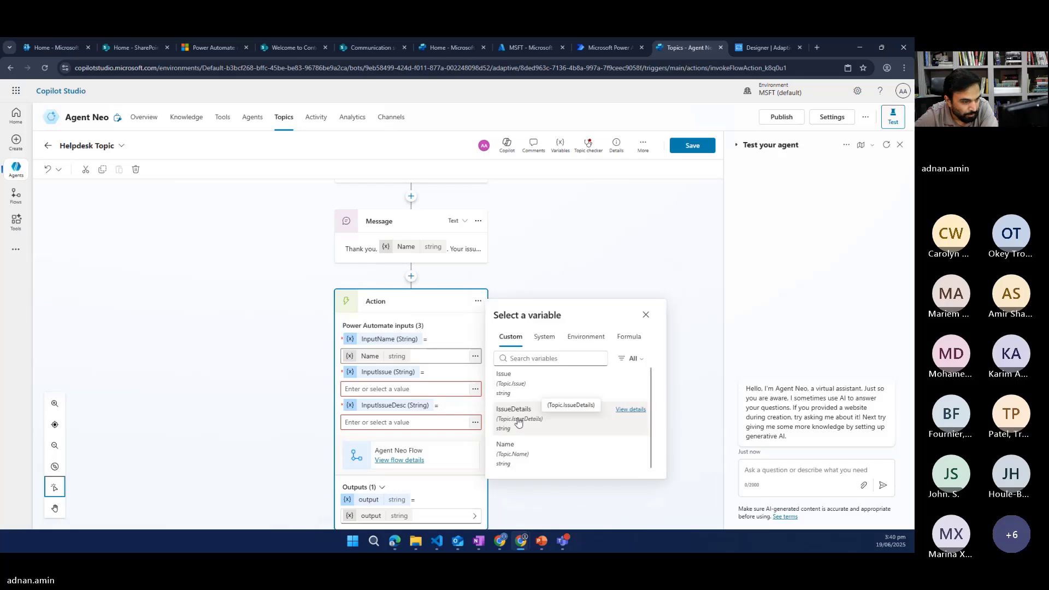
{"action": "left_click", "coordinate": [513, 377]}
{"action": "left_click", "coordinate": [475, 424]}
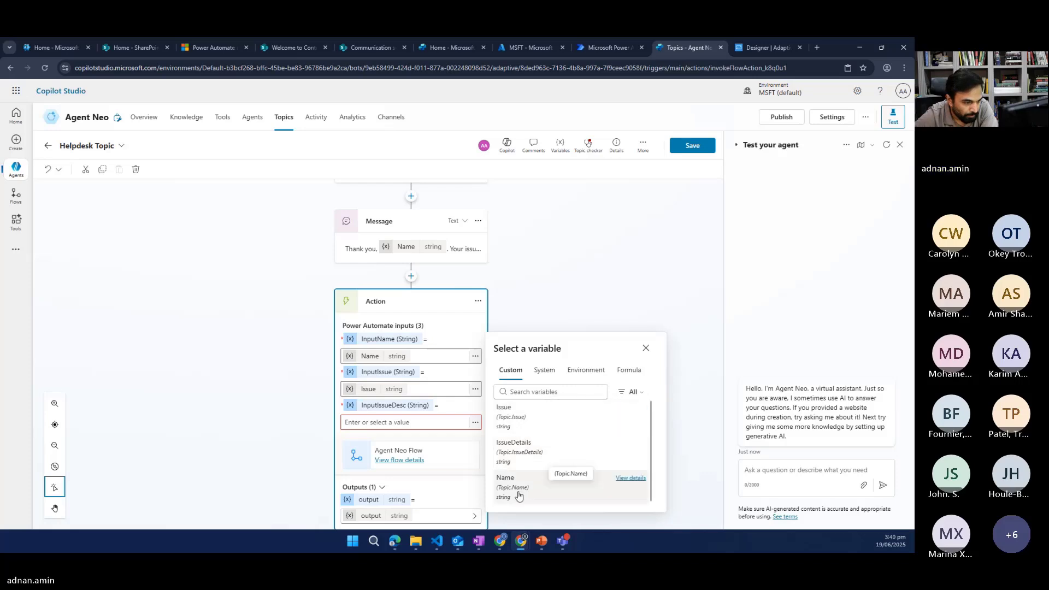
{"action": "left_click", "coordinate": [516, 453]}
{"action": "scroll", "coordinate": [469, 445], "scroll_direction": "down", "scroll_amount": 1}
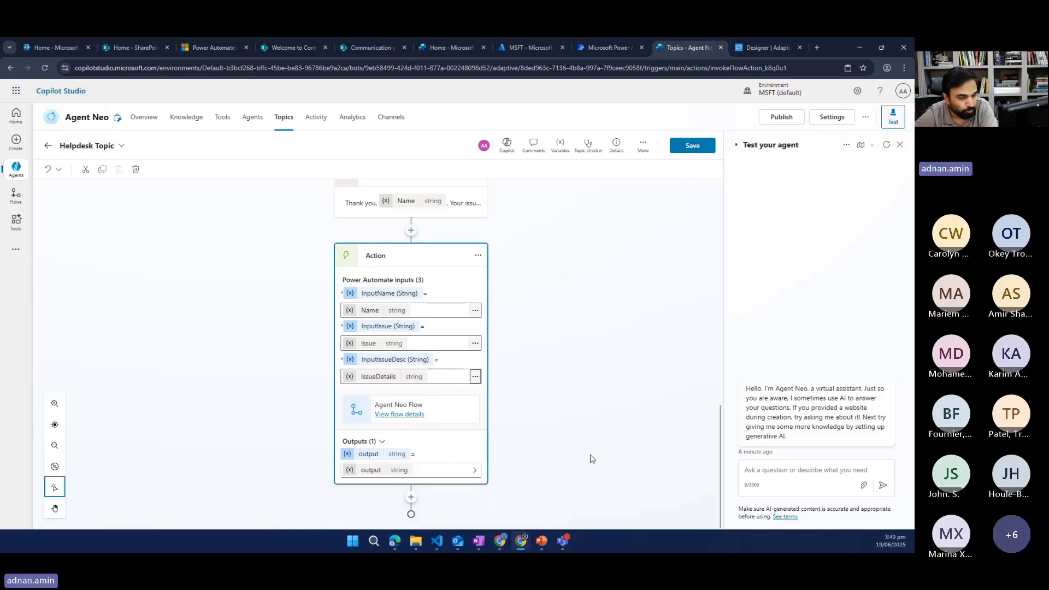
{"action": "left_click_drag", "start_coordinate": [724, 474], "coordinate": [724, 434]}
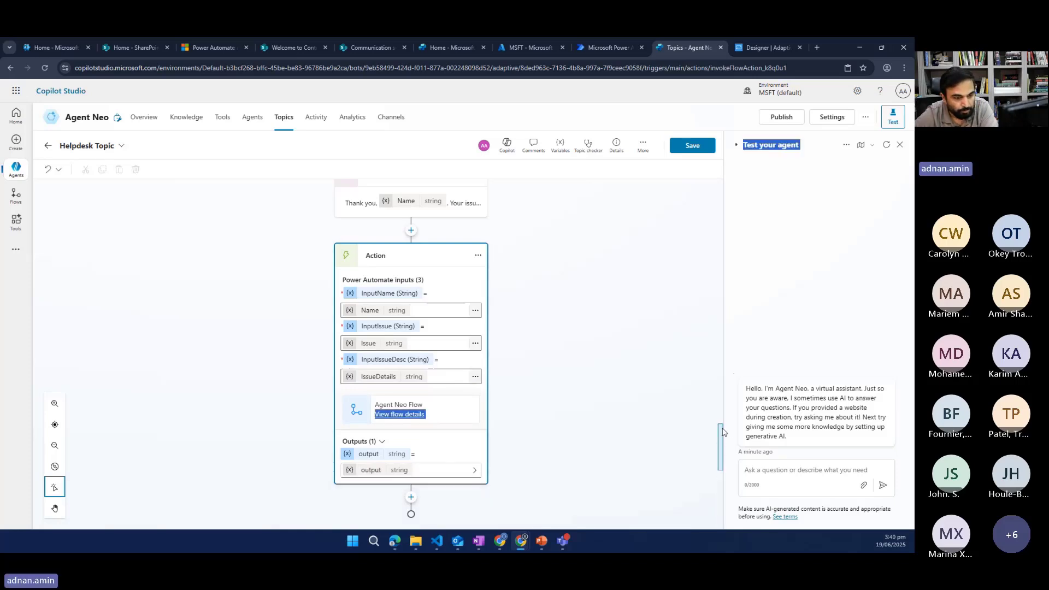
{"action": "left_click", "coordinate": [722, 448]}
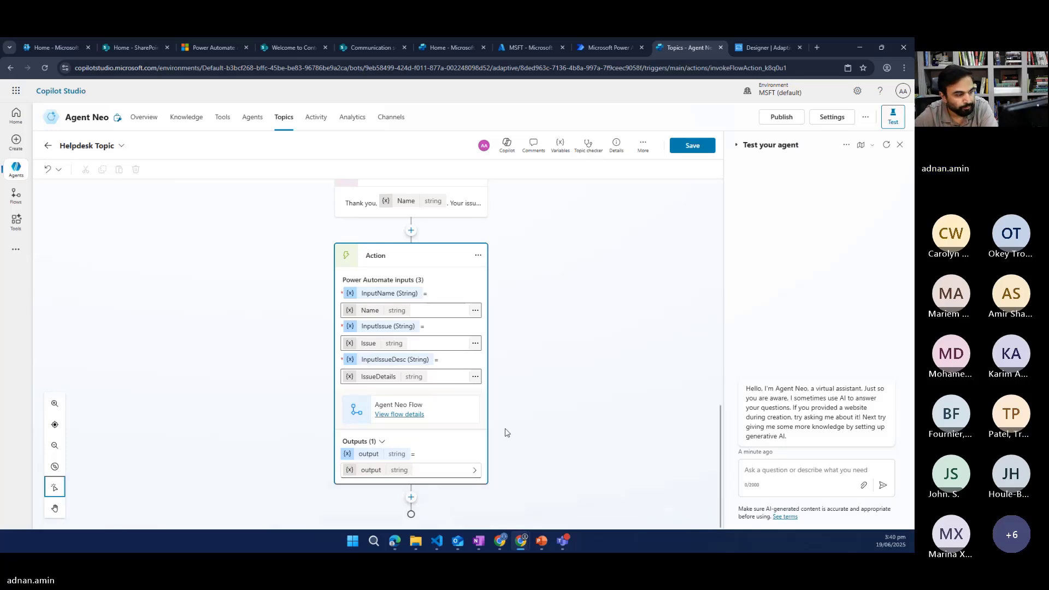
Add a message node after the flow action containing its output variable, and save the topic.
{"action": "left_click", "coordinate": [410, 498]}
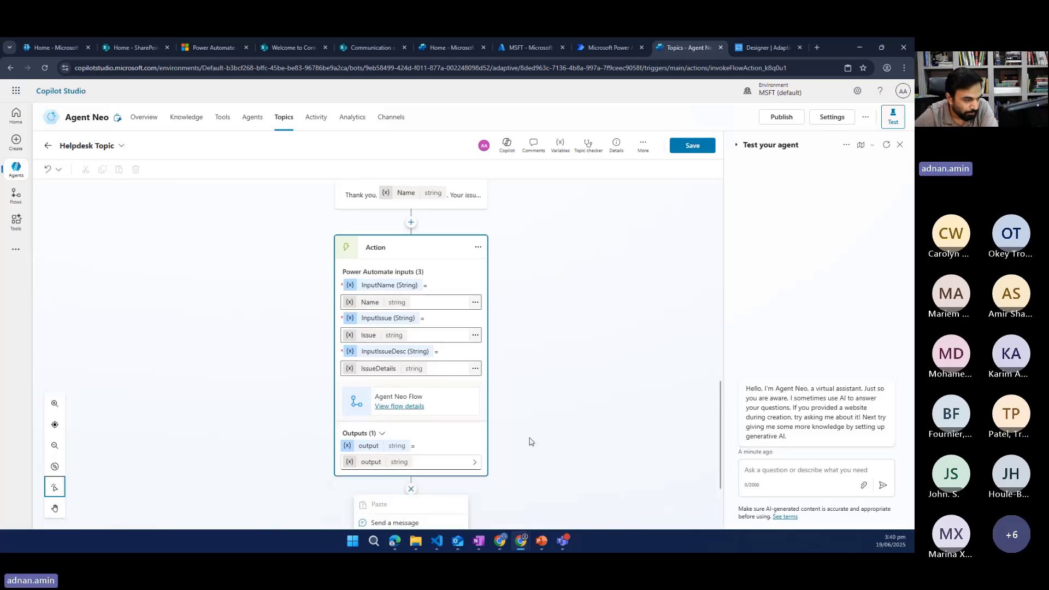
{"action": "scroll", "coordinate": [522, 445], "scroll_direction": "down", "scroll_amount": 2}
{"action": "left_click", "coordinate": [394, 401]}
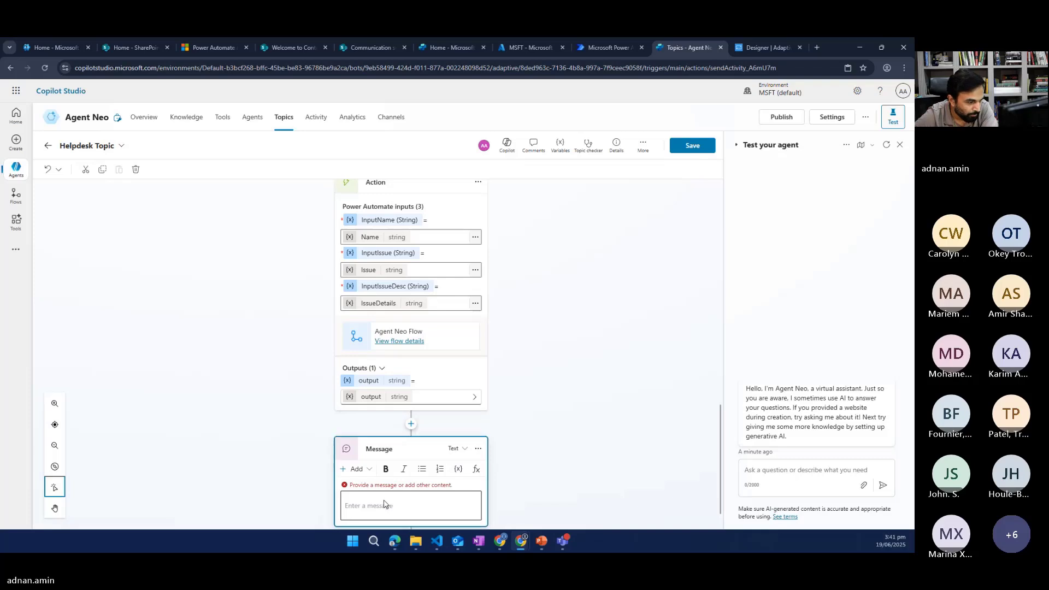
{"action": "left_click", "coordinate": [459, 470]}
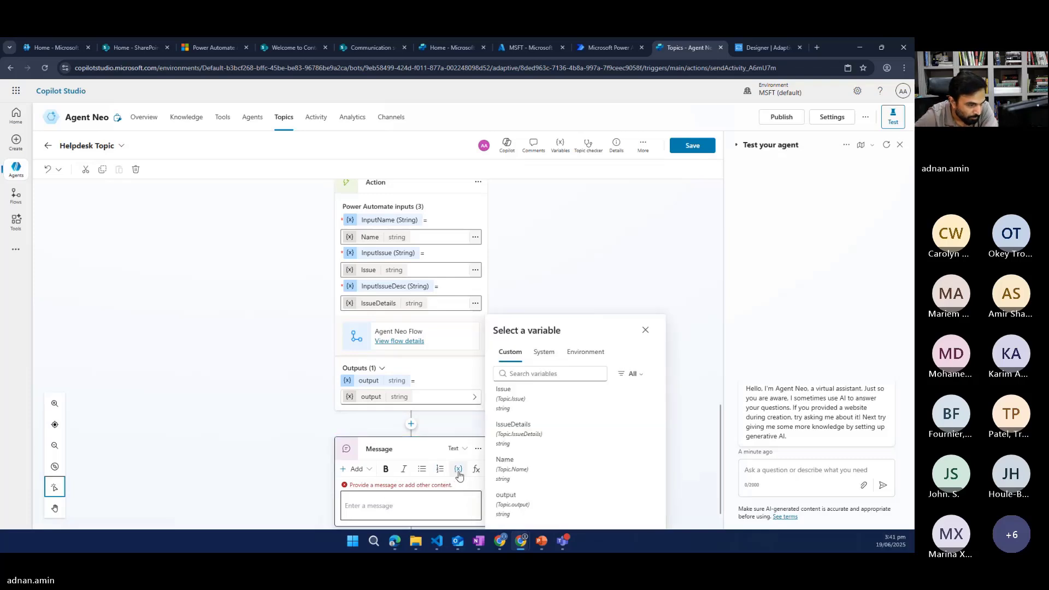
{"action": "left_click", "coordinate": [513, 505]}
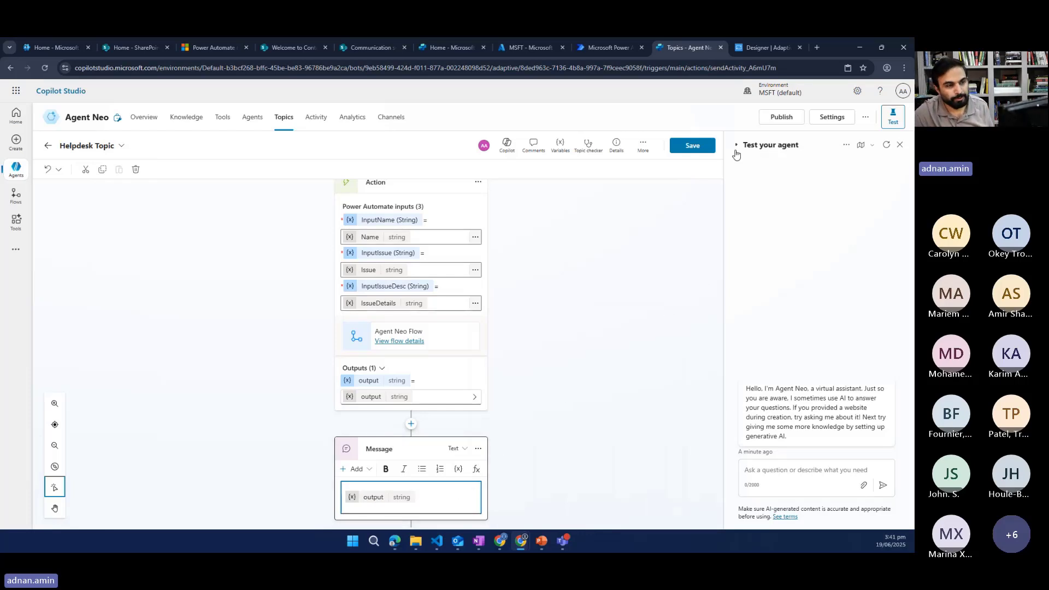
{"action": "left_click", "coordinate": [698, 151]}
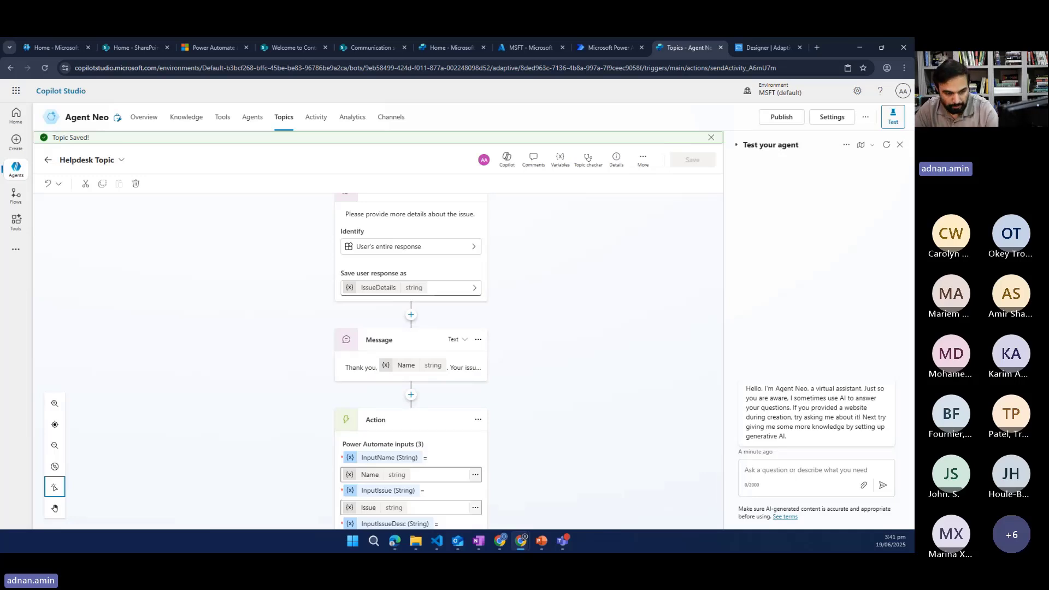
Start a test conversation with the agent by sending "I have laptop issue".
{"action": "left_click", "coordinate": [777, 471]}
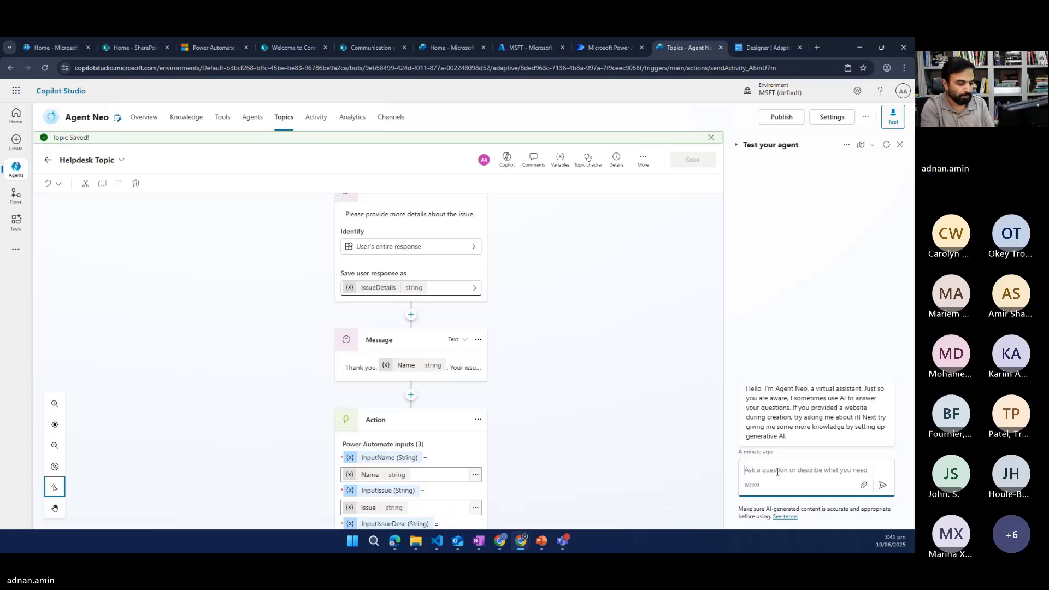
{"action": "type", "text": "I have c"}
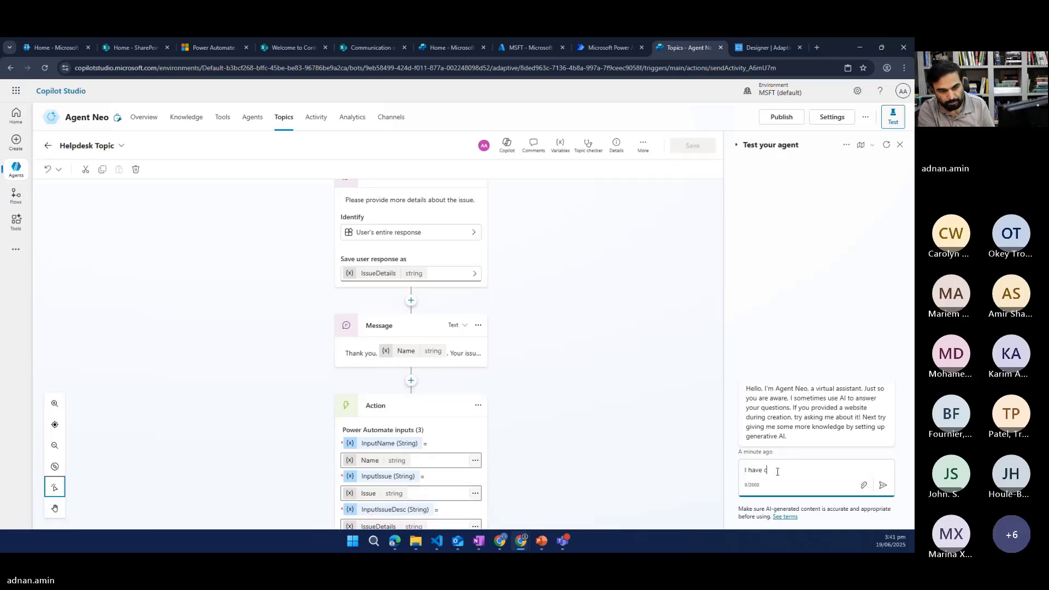
{"action": "type", "text": "ustom"}
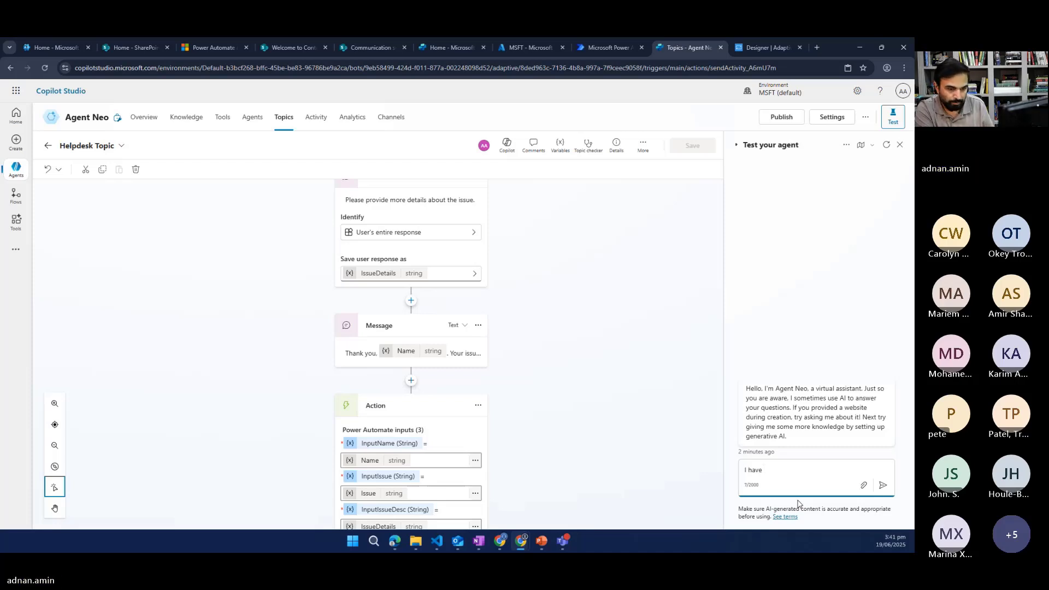
{"action": "type", "text": "laptop iss"}
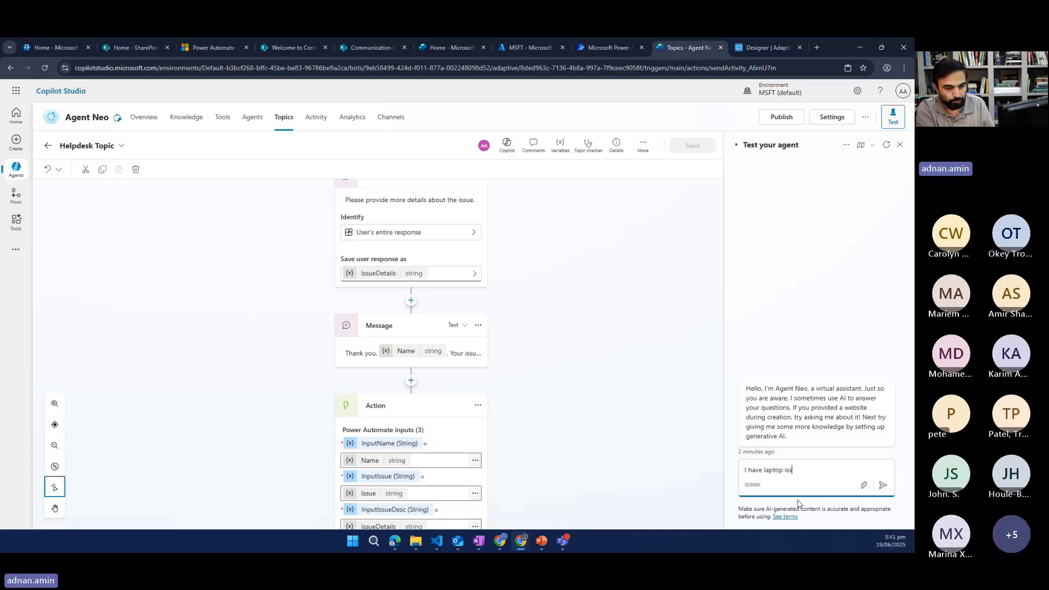
{"action": "type", "text": "ue"}
{"action": "key", "text": "Return"}
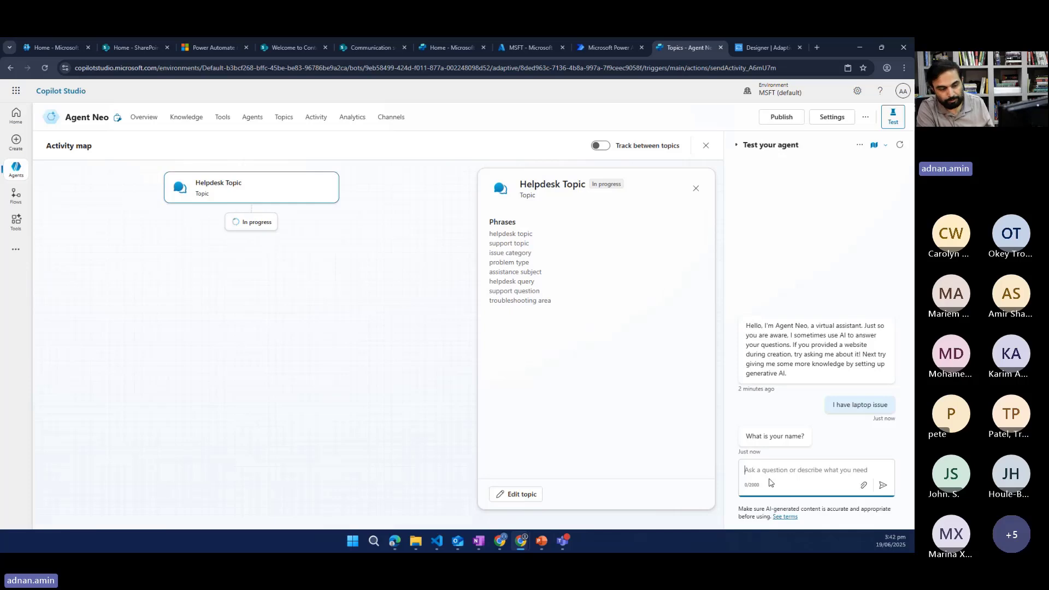
Answer the agent's questions with the reporter's name and the issue "Laptop not working".
{"action": "type", "text": "Adnan"}
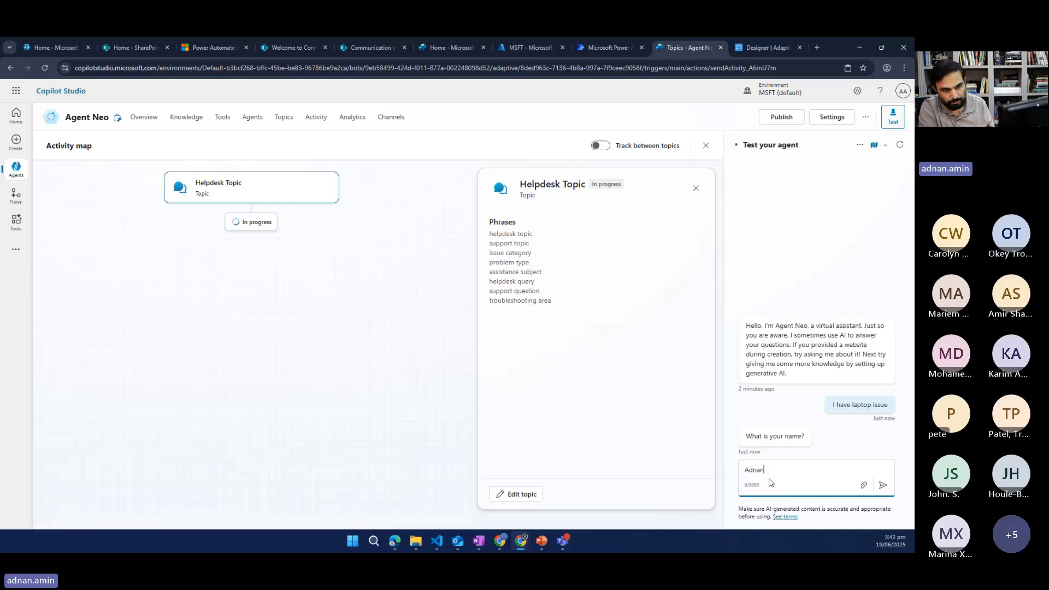
{"action": "key", "text": "Return"}
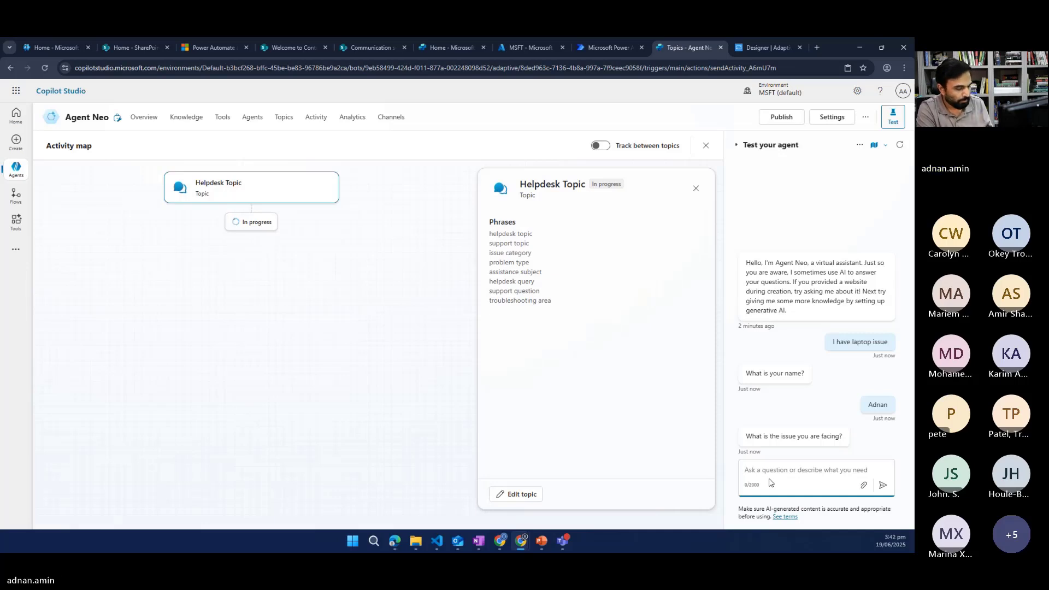
{"action": "type", "text": "Laptop"}
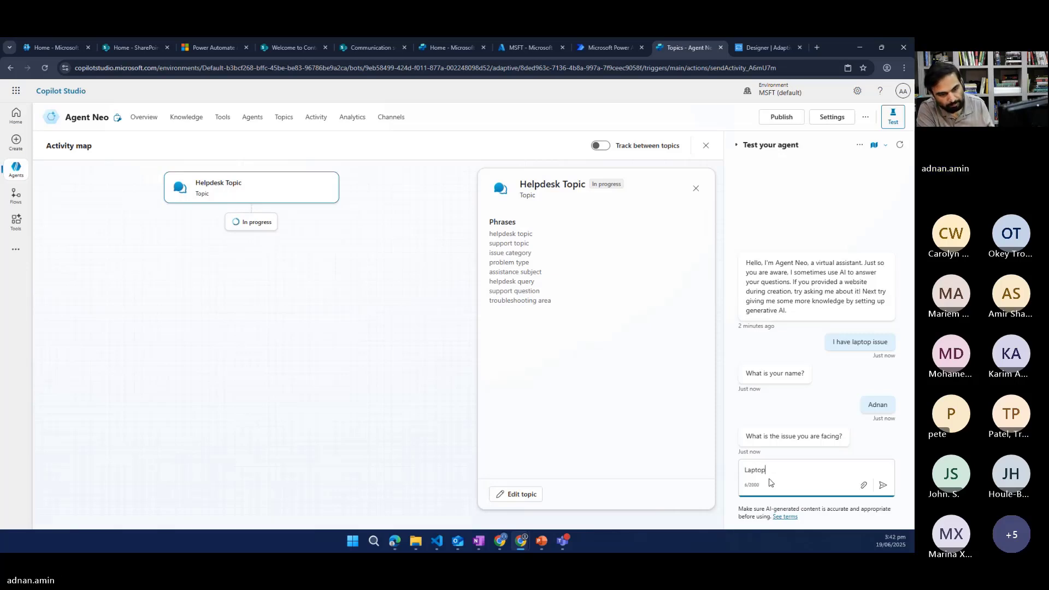
{"action": "type", "text": " not working"}
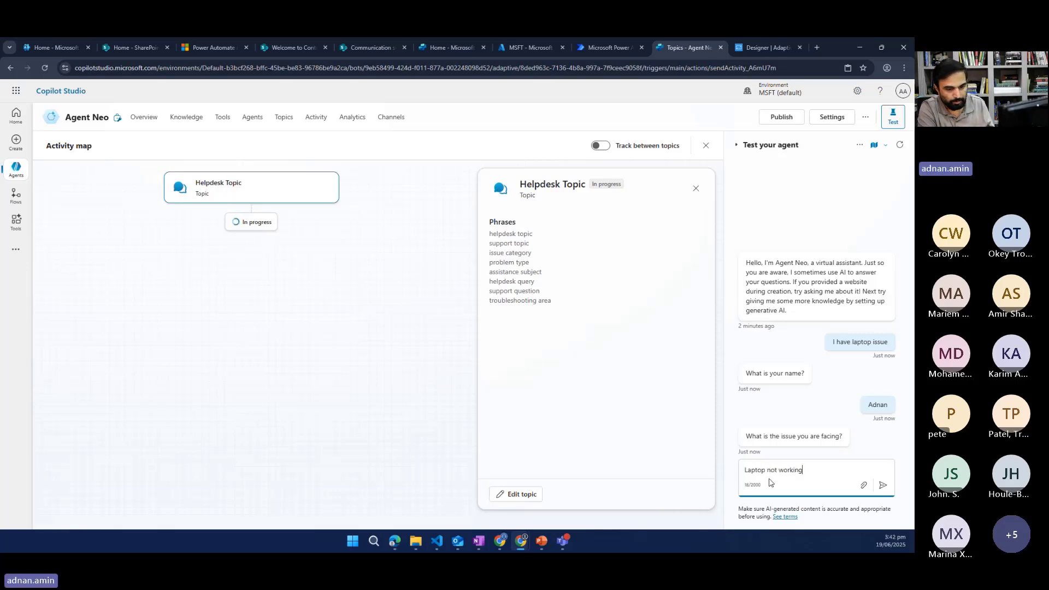
{"action": "key", "text": "Return"}
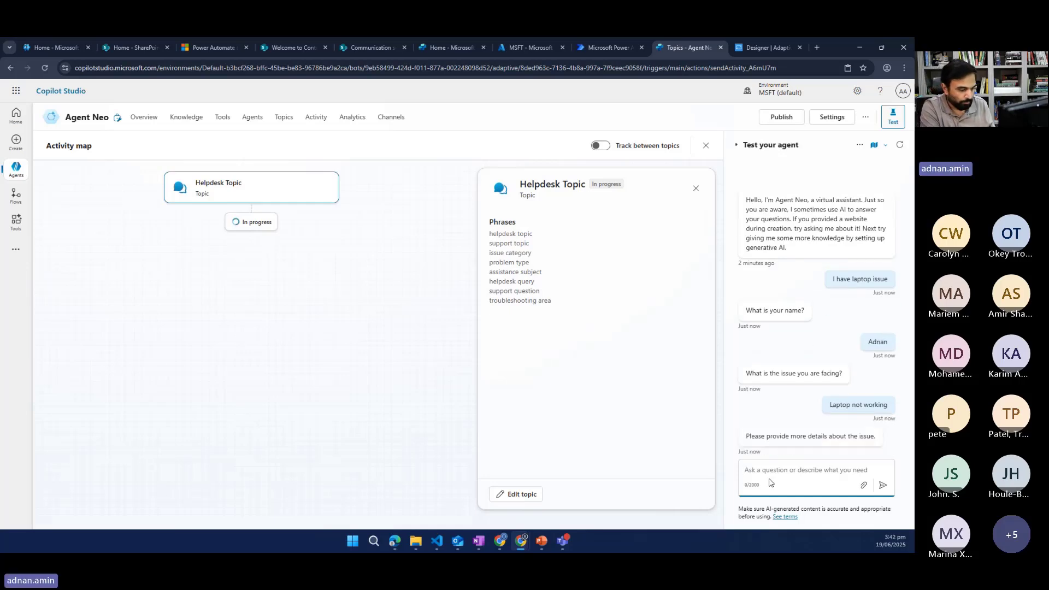
Send the issue details "My laptop not working since morning, showing blue screen" to the agent.
{"action": "type", "text": "My laptop not working si"}
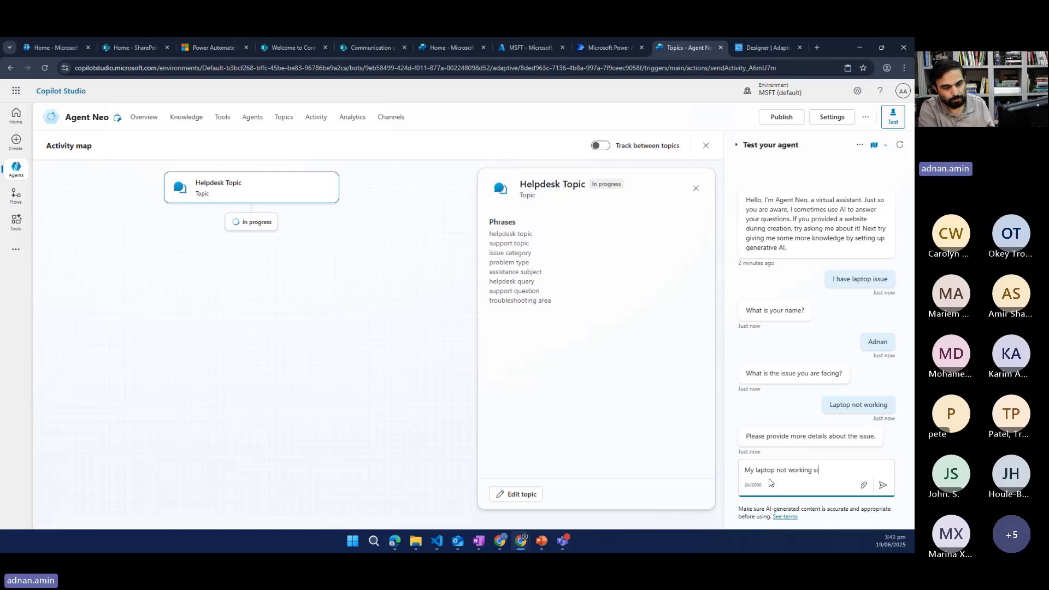
{"action": "type", "text": "nce morning"}
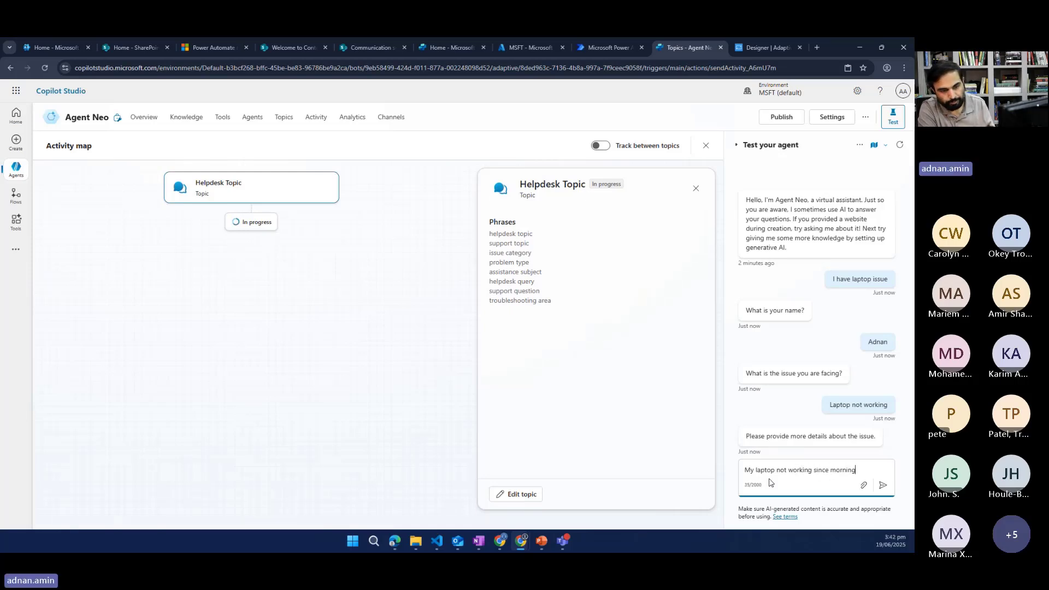
{"action": "type", "text": ". showing"}
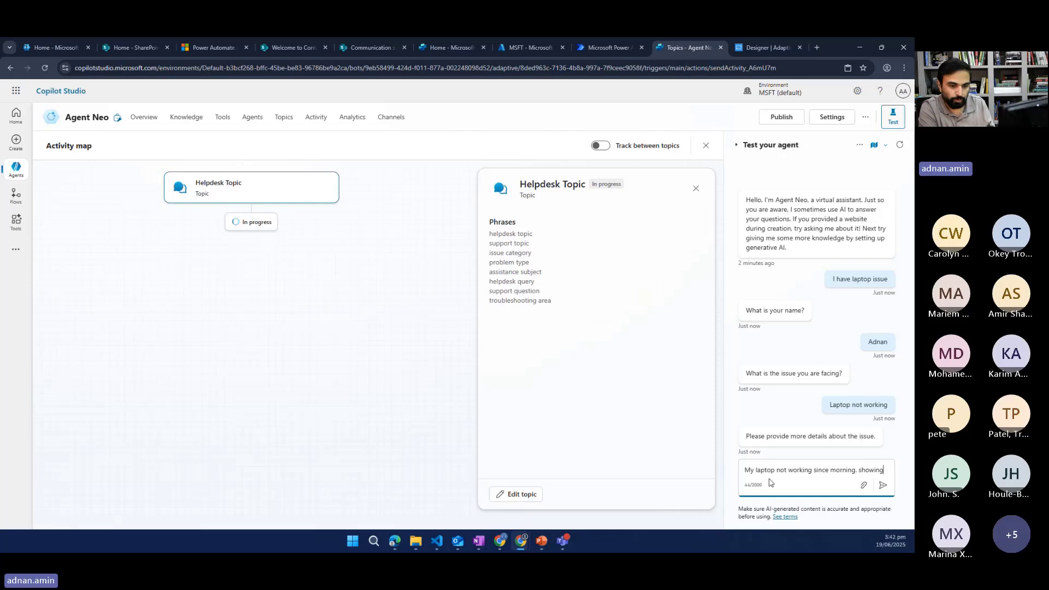
{"action": "type", "text": " blue scree"}
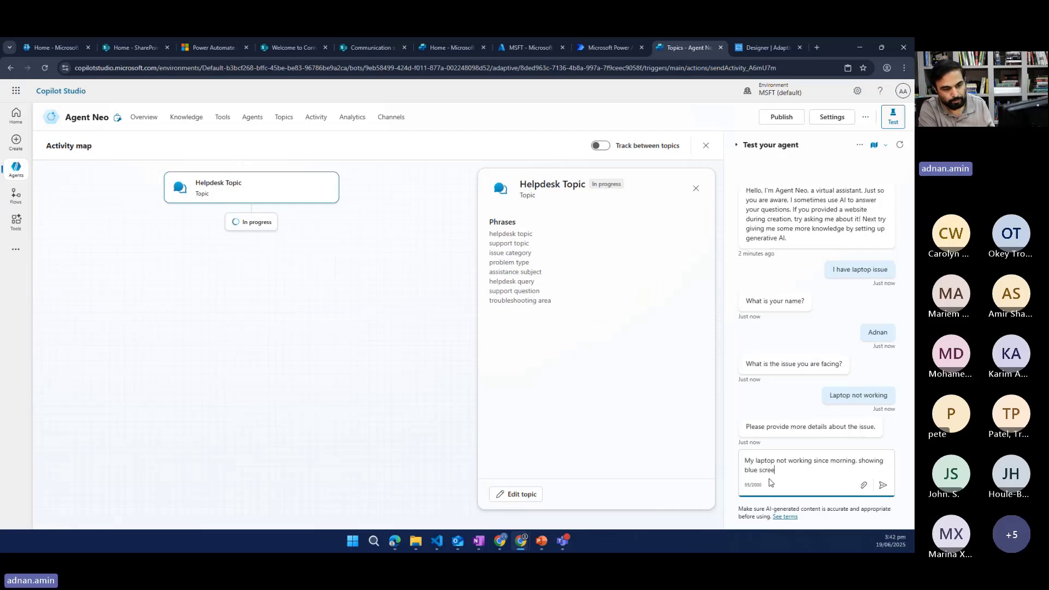
{"action": "type", "text": "n"}
{"action": "key", "text": "Return"}
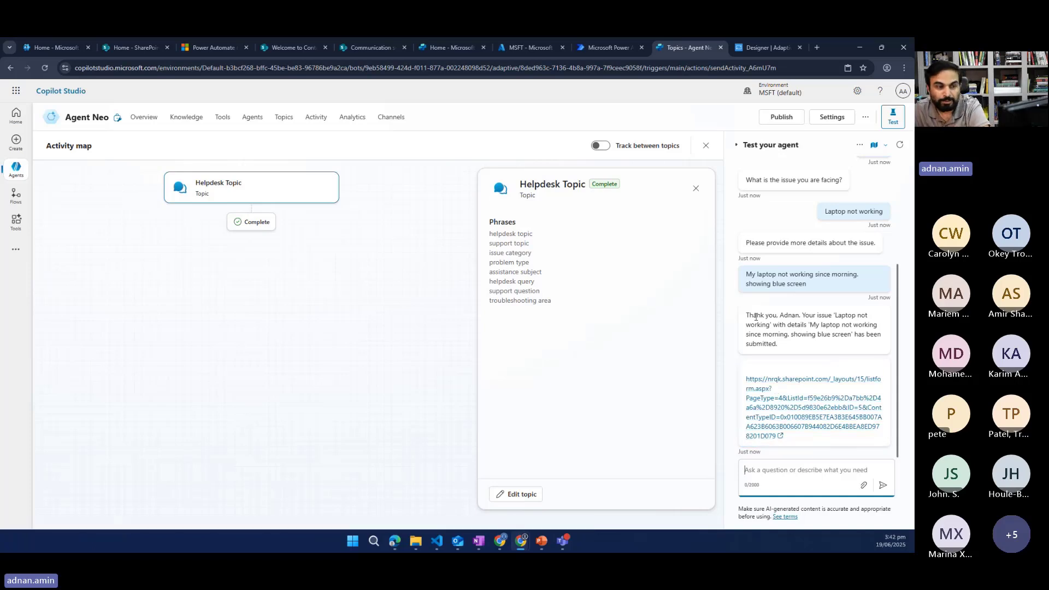
View the SharePoint issue item through the link the agent returned, then return to the topic's final message node.
{"action": "left_click", "coordinate": [770, 407]}
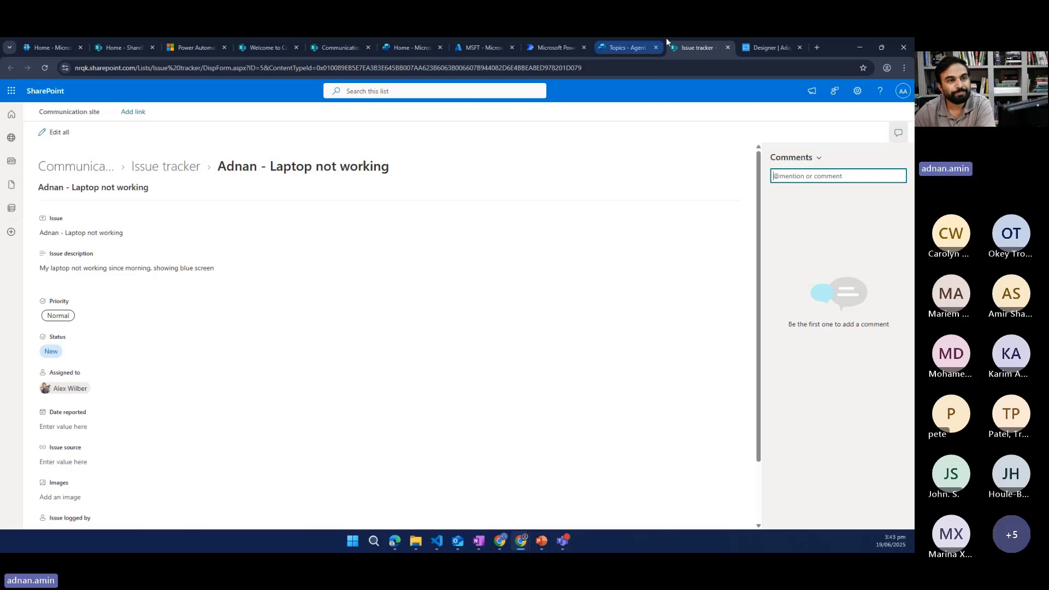
{"action": "left_click", "coordinate": [727, 48]}
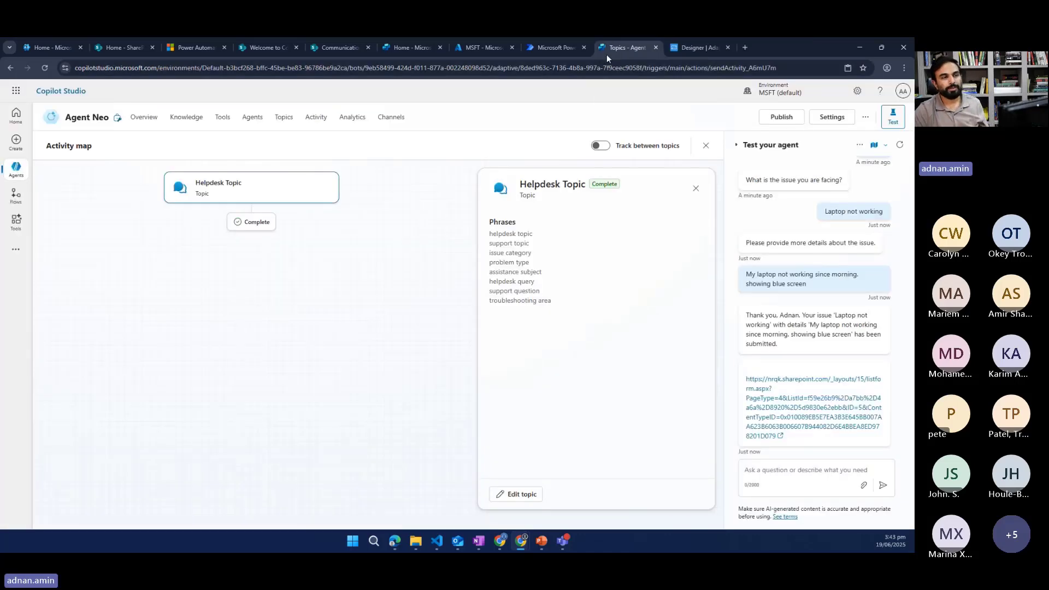
{"action": "left_click", "coordinate": [706, 145]}
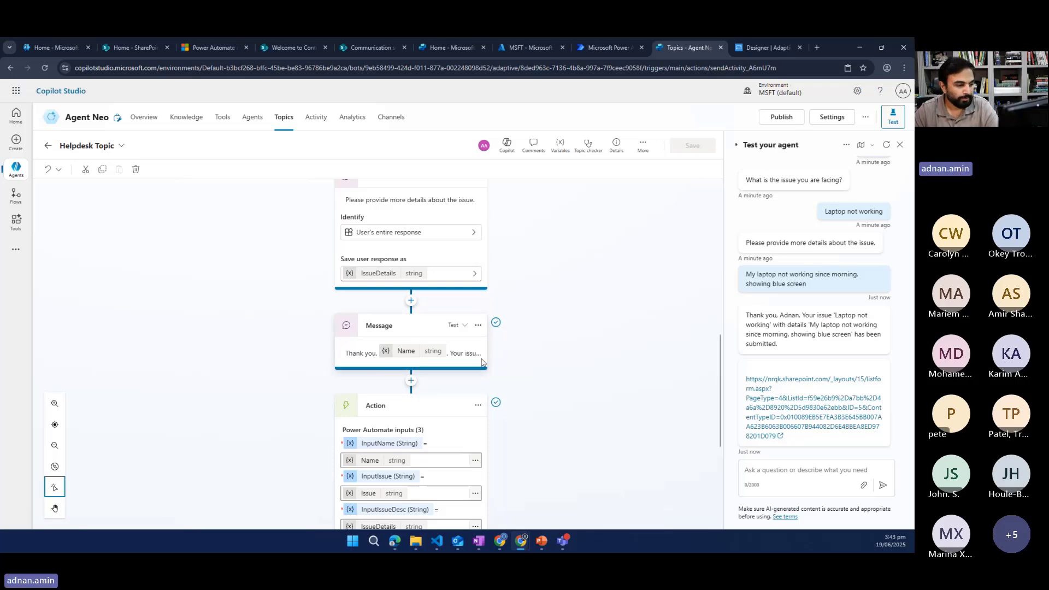
{"action": "scroll", "coordinate": [465, 375], "scroll_direction": "down", "scroll_amount": 5}
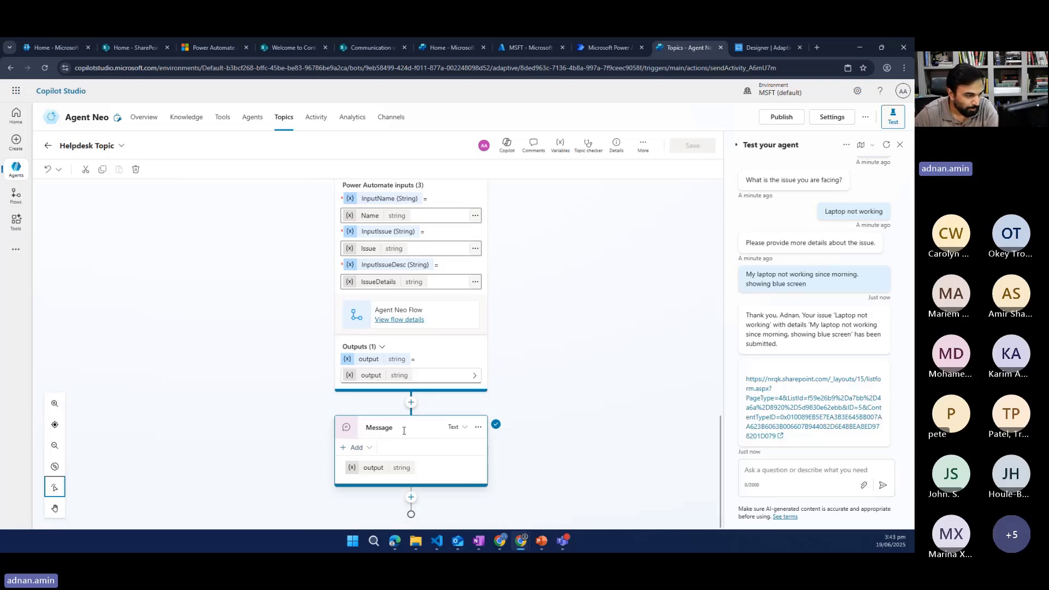
Insert a message node between the agent flow action and the existing output message, and add an adaptive card to it.
{"action": "left_click", "coordinate": [411, 402]}
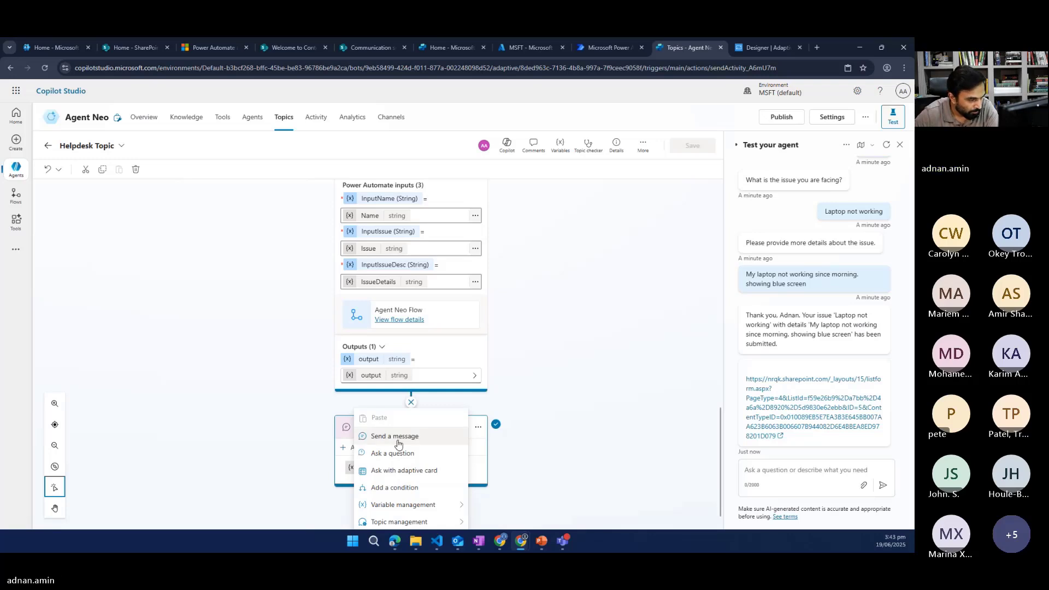
{"action": "left_click", "coordinate": [398, 444]}
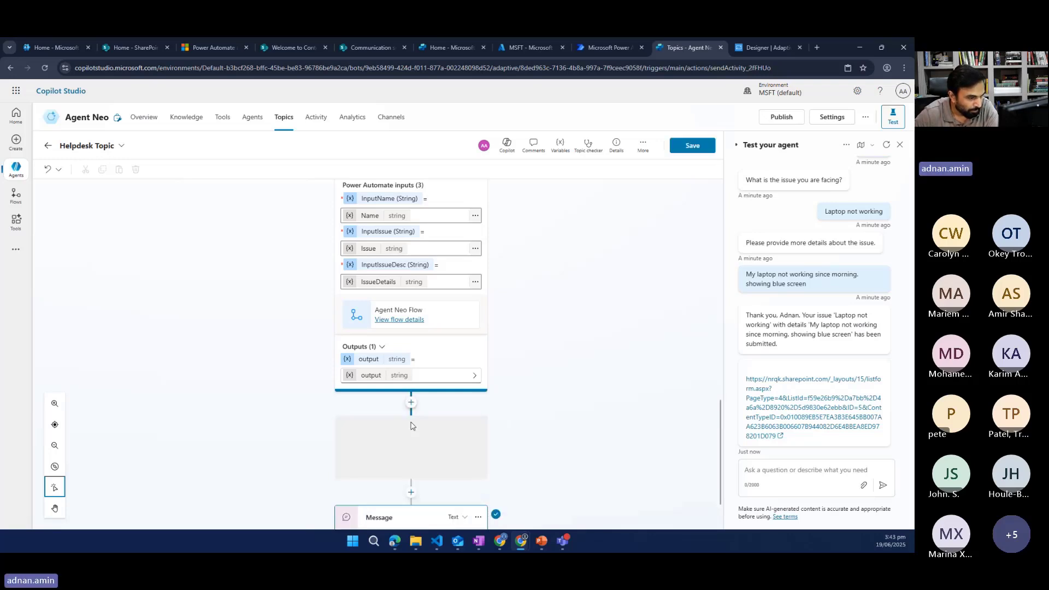
{"action": "left_click", "coordinate": [347, 452]}
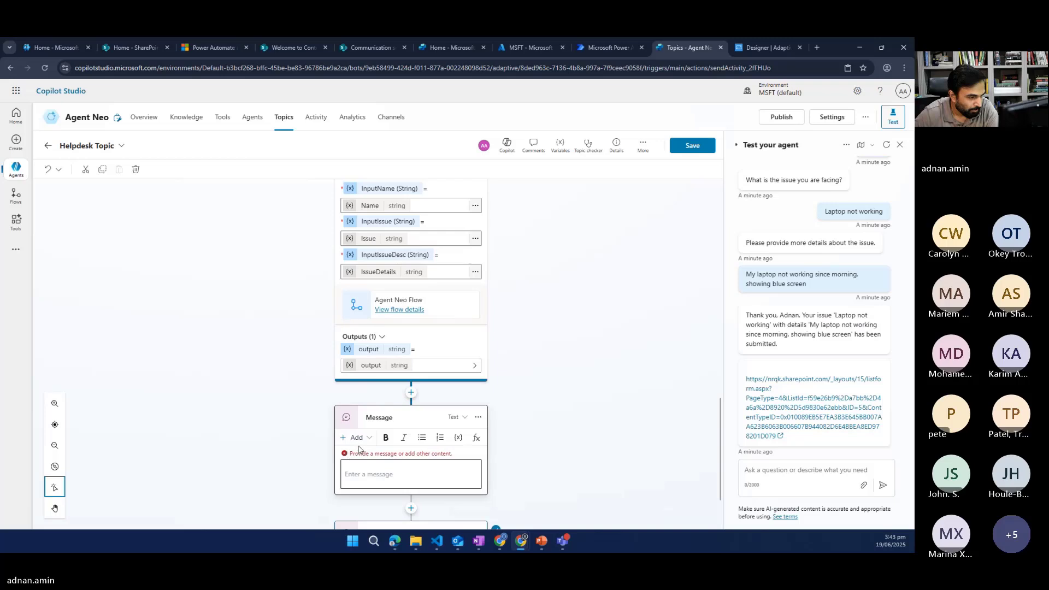
{"action": "left_click", "coordinate": [366, 439]}
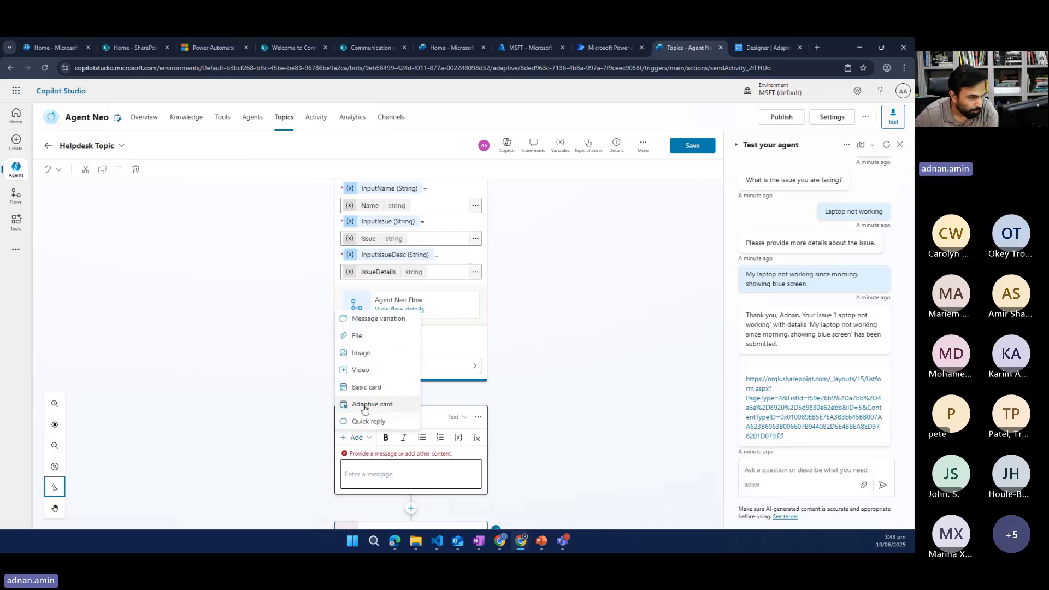
{"action": "left_click", "coordinate": [365, 407]}
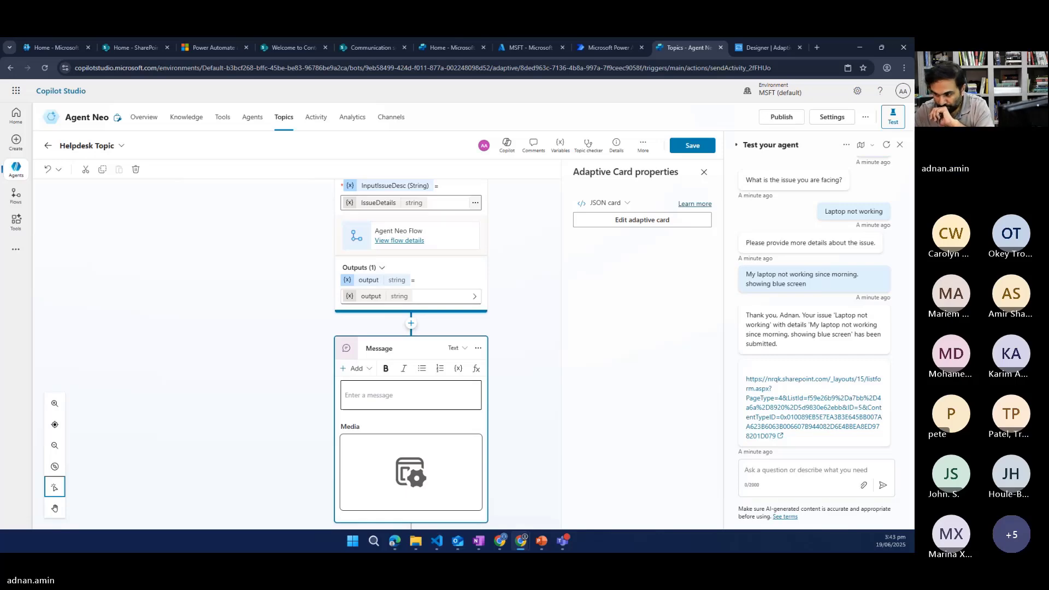
{"action": "left_click", "coordinate": [860, 47]}
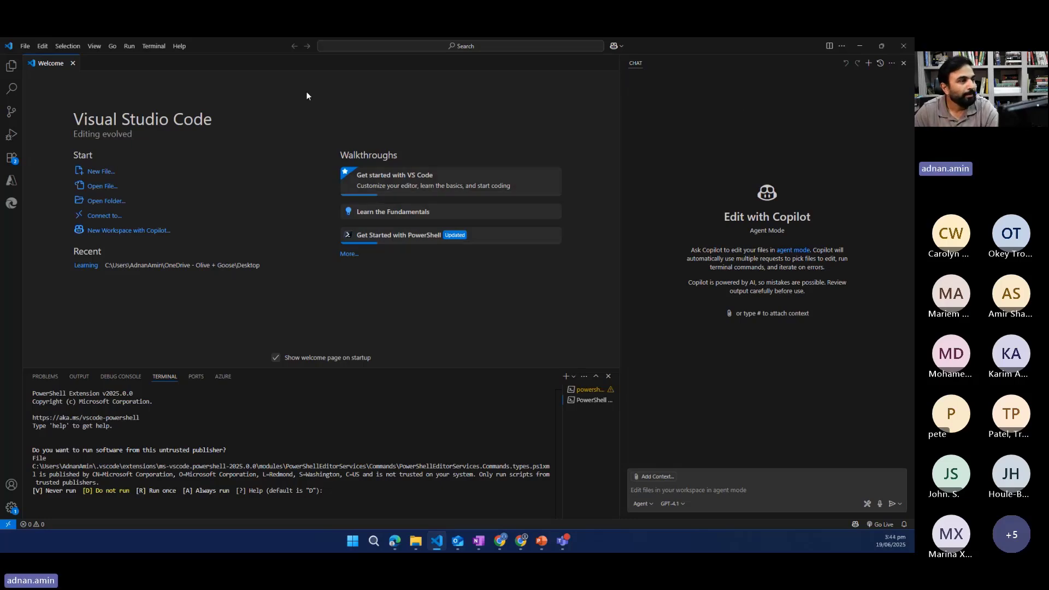
{"action": "left_click", "coordinate": [710, 203]}
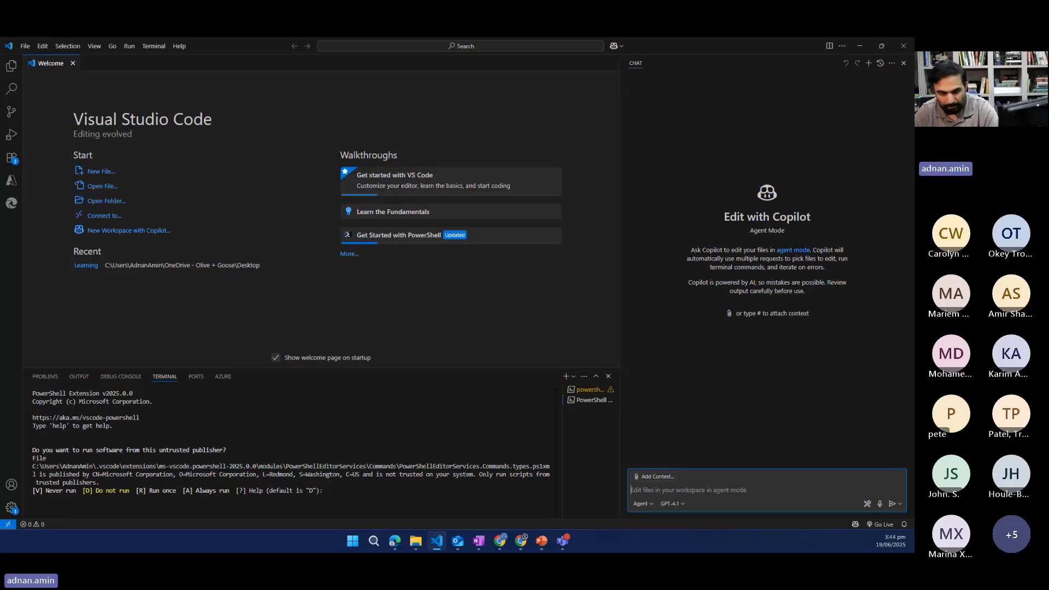
{"action": "mouse_move", "coordinate": [498, 545]}
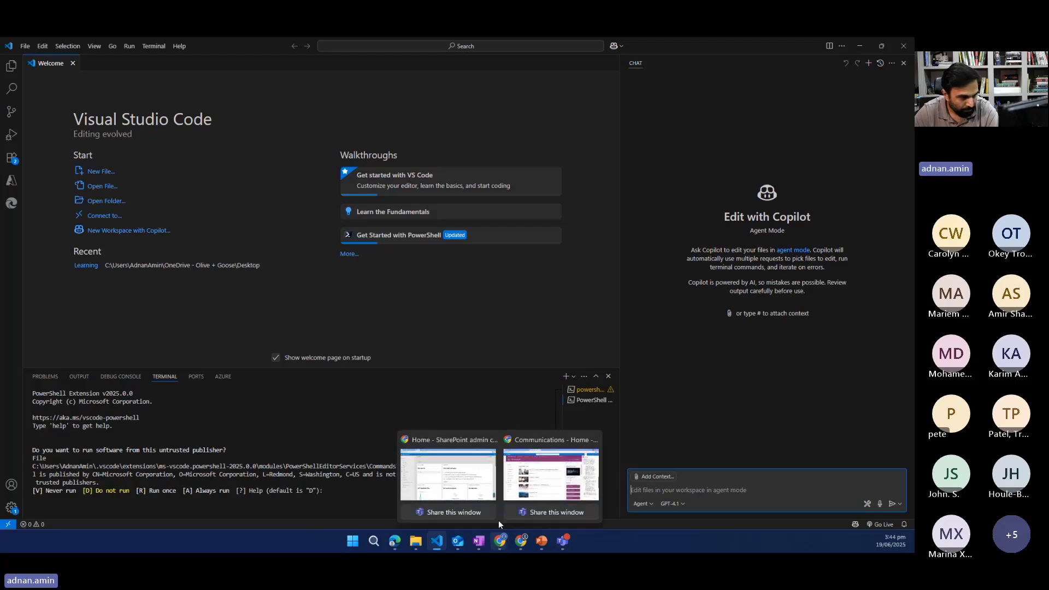
{"action": "mouse_move", "coordinate": [475, 484]}
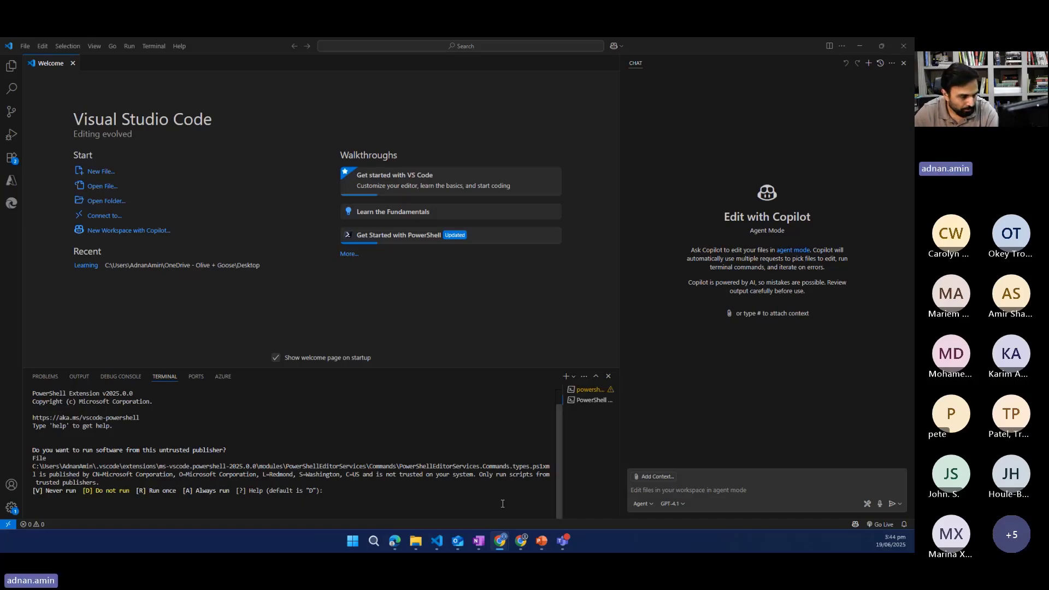
{"action": "left_click", "coordinate": [765, 60]}
{"action": "left_click_drag", "start_coordinate": [766, 50], "coordinate": [914, 198]}
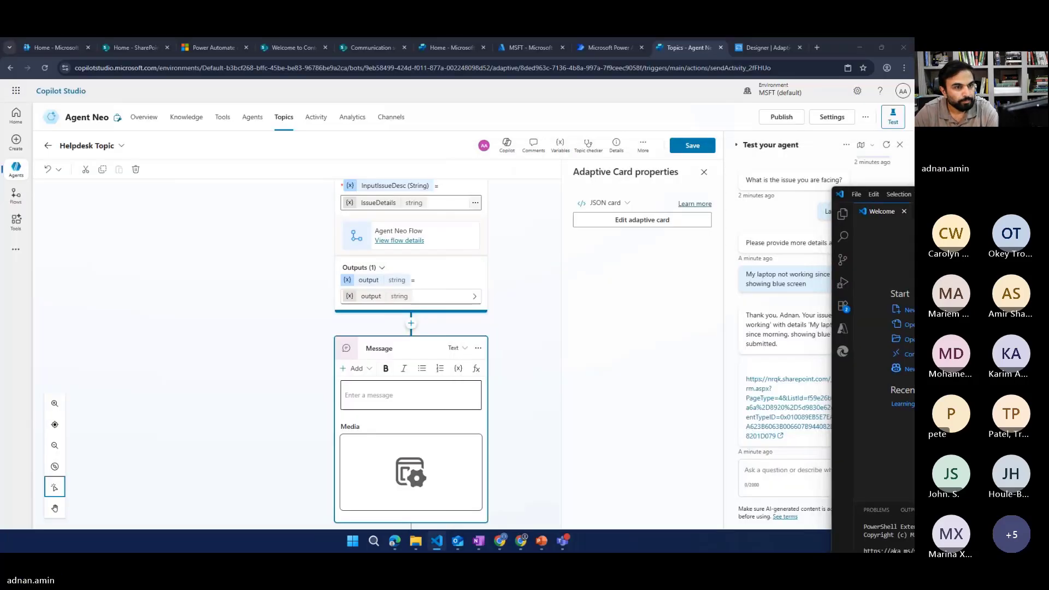
Switch to the Adaptive Cards designer, browse the sample templates and create a new blank card.
{"action": "left_click", "coordinate": [740, 48]}
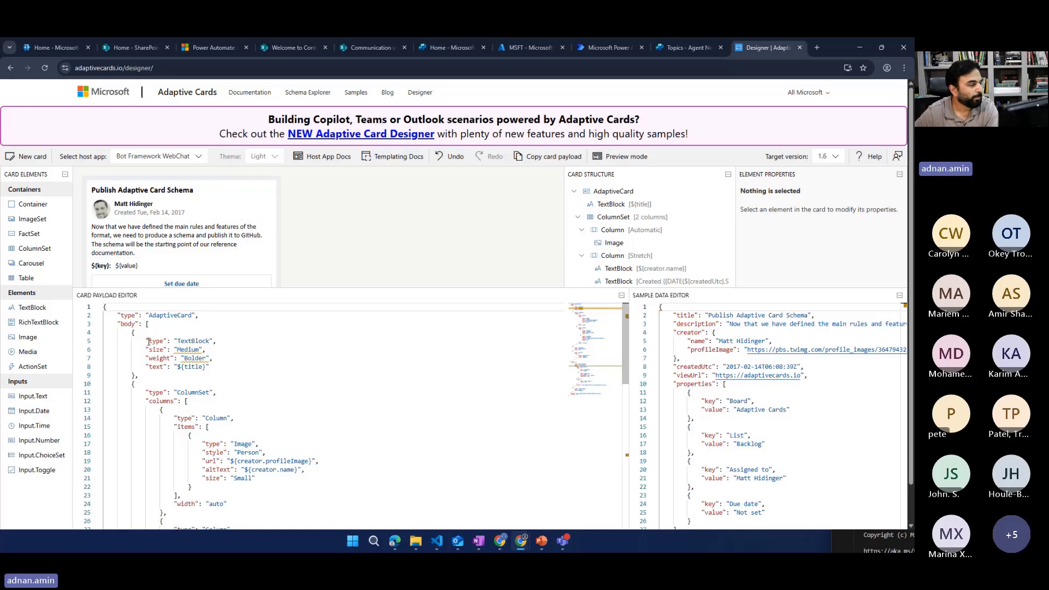
{"action": "scroll", "coordinate": [148, 341], "scroll_direction": "down", "scroll_amount": 6}
{"action": "scroll", "coordinate": [149, 341], "scroll_direction": "up", "scroll_amount": 6}
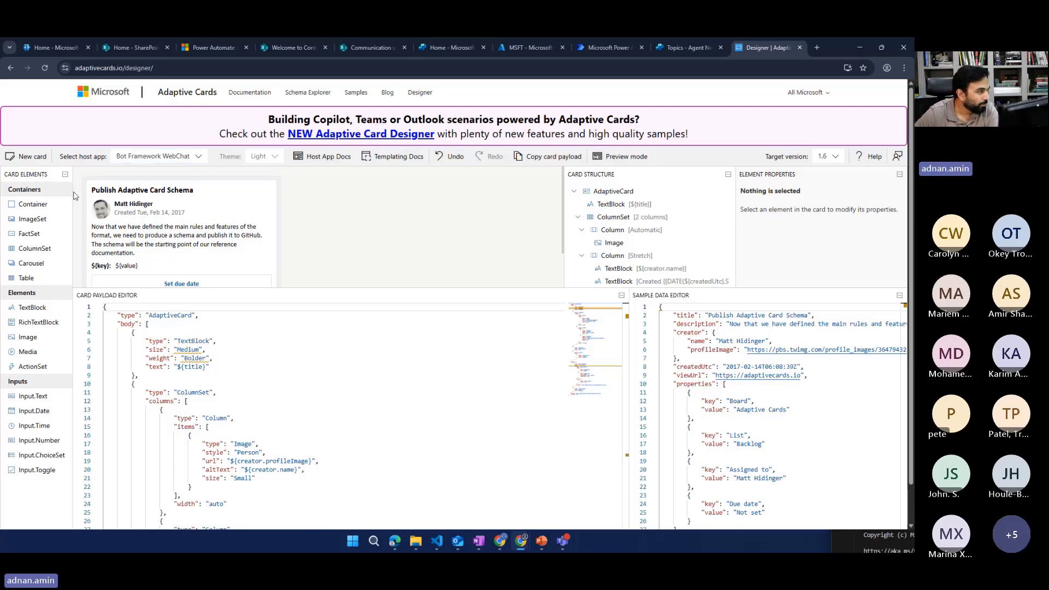
{"action": "left_click", "coordinate": [33, 157]}
{"action": "scroll", "coordinate": [404, 381], "scroll_direction": "down", "scroll_amount": 2}
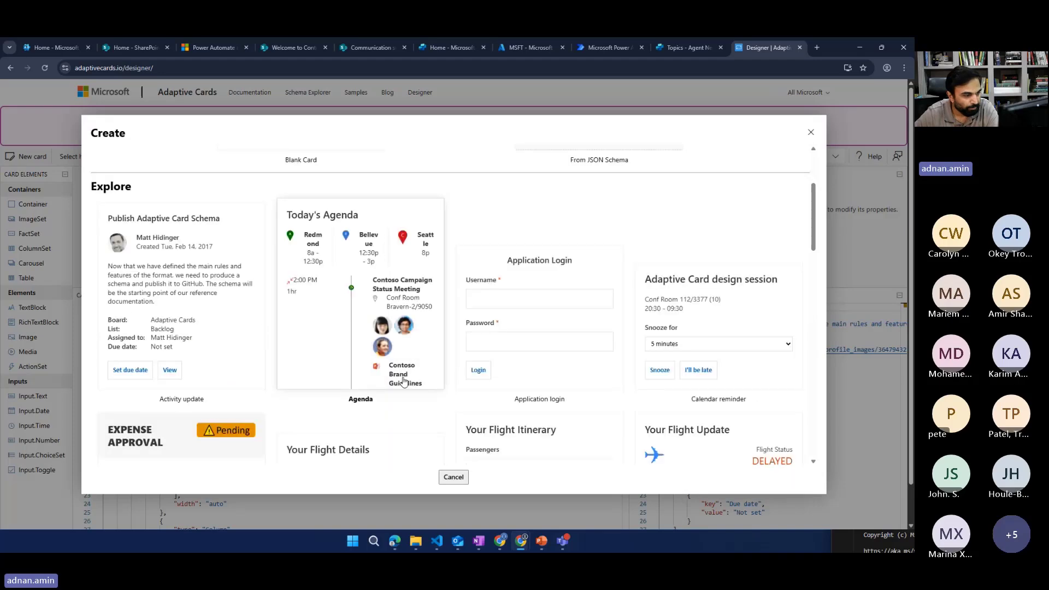
{"action": "scroll", "coordinate": [405, 381], "scroll_direction": "down", "scroll_amount": 6}
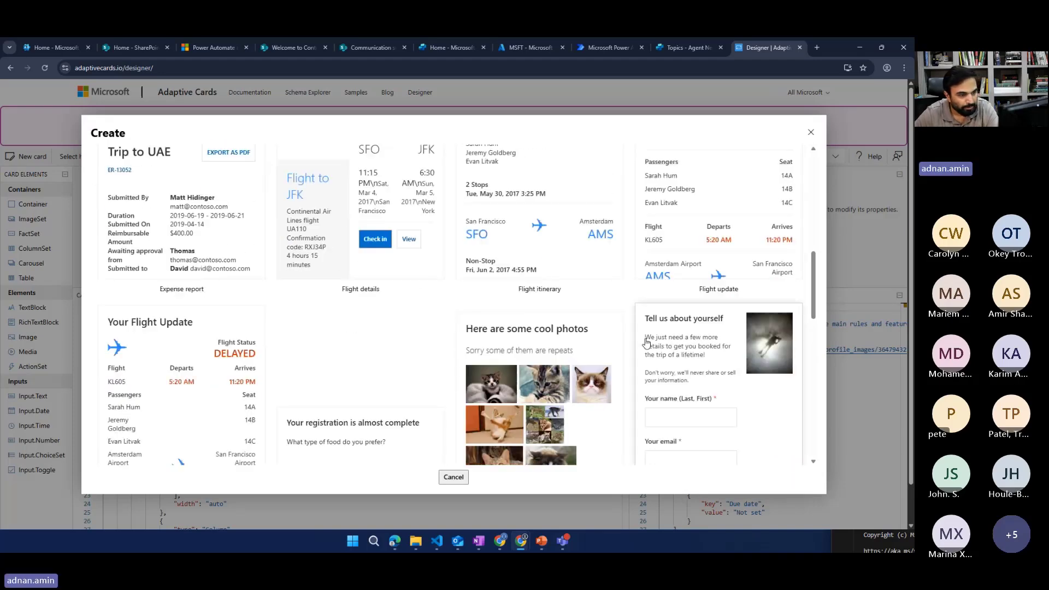
{"action": "scroll", "coordinate": [646, 343], "scroll_direction": "down", "scroll_amount": 10}
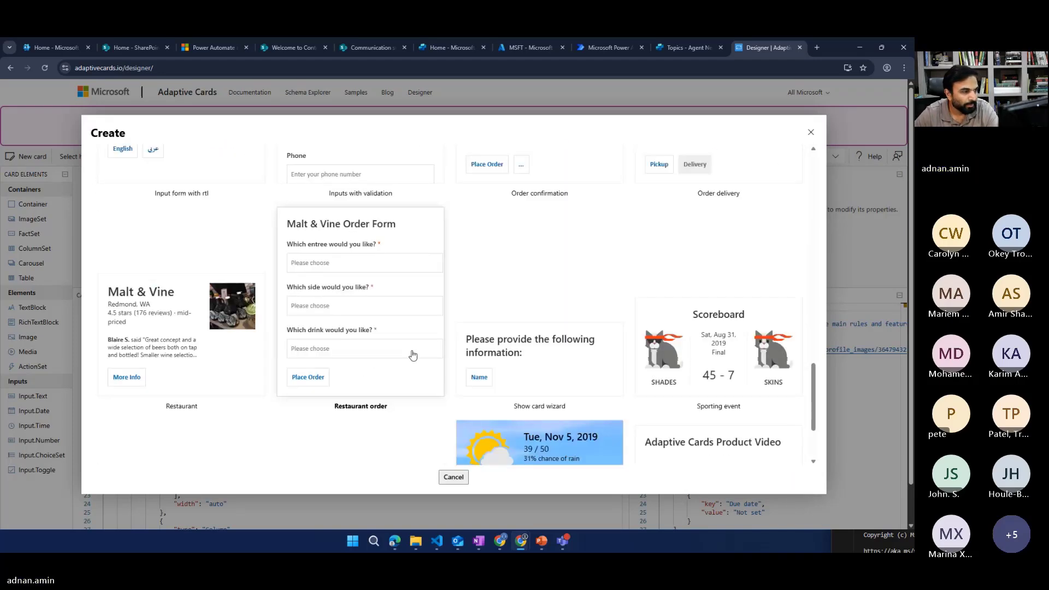
{"action": "scroll", "coordinate": [413, 356], "scroll_direction": "down", "scroll_amount": 5}
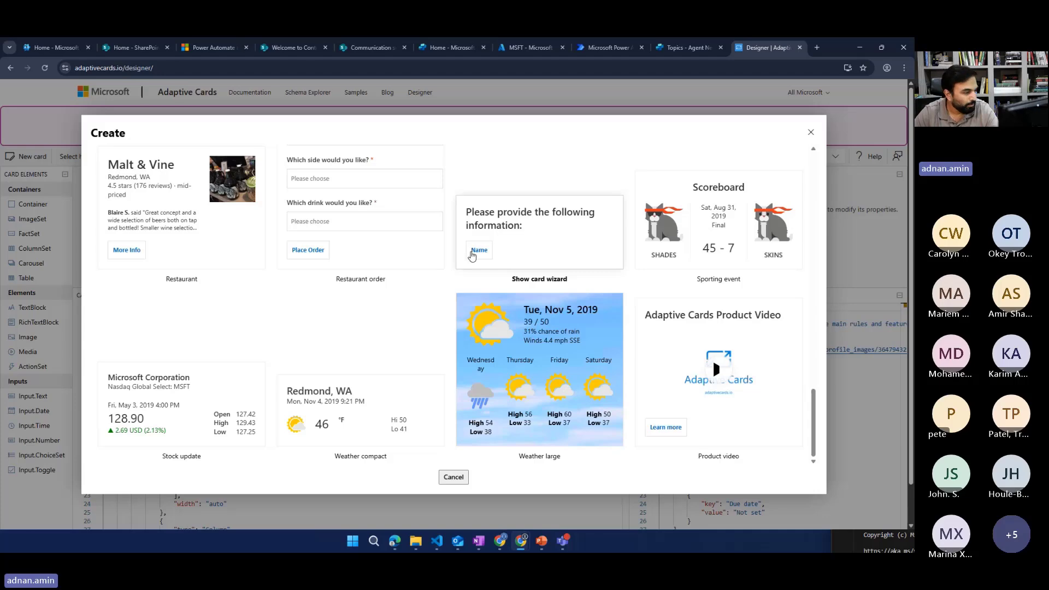
{"action": "scroll", "coordinate": [428, 280], "scroll_direction": "up", "scroll_amount": 1}
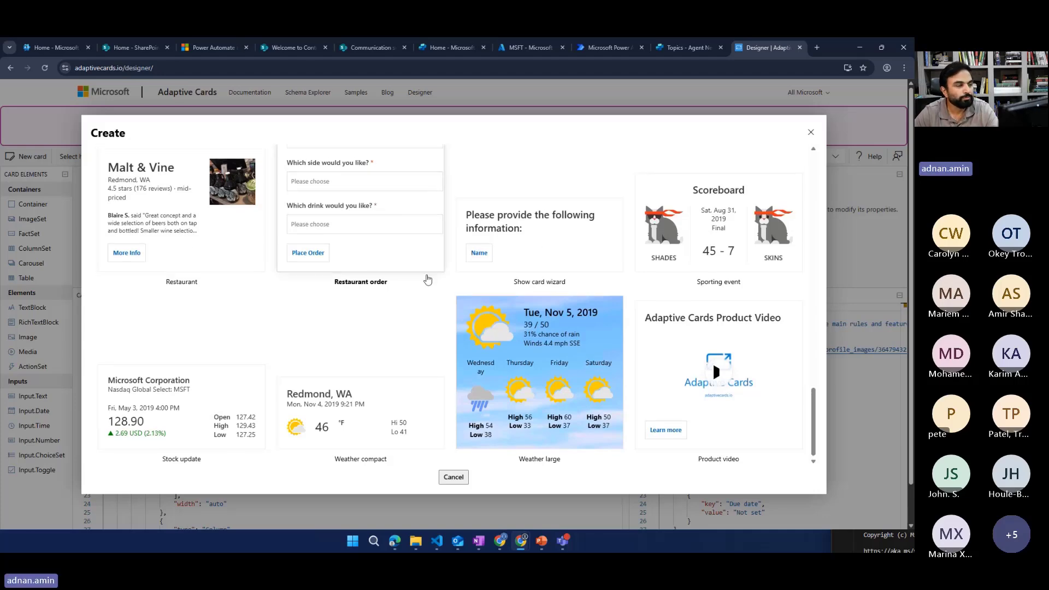
{"action": "scroll", "coordinate": [427, 279], "scroll_direction": "up", "scroll_amount": 15}
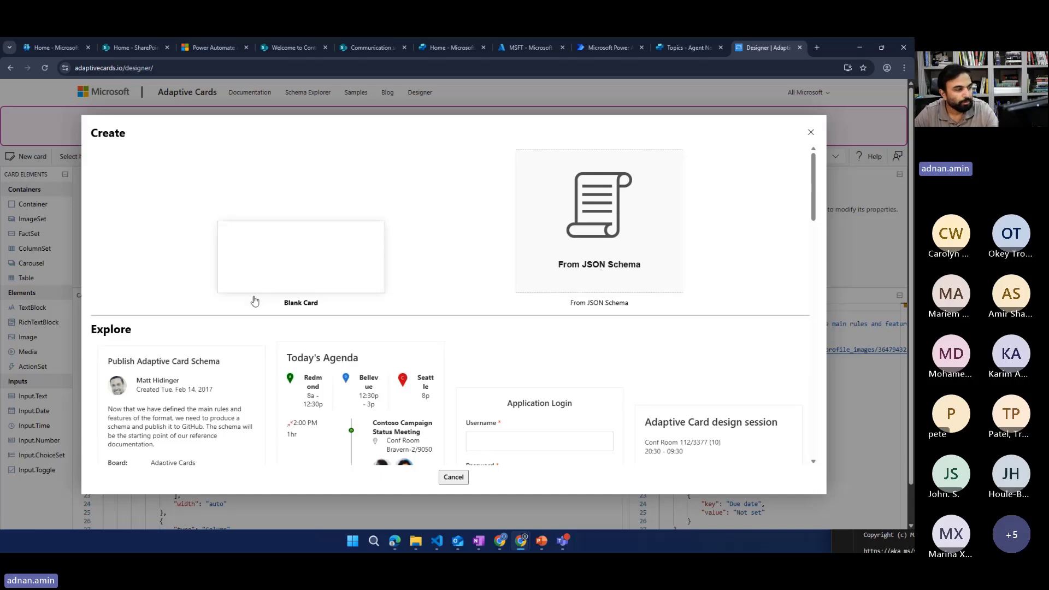
{"action": "left_click", "coordinate": [293, 278]}
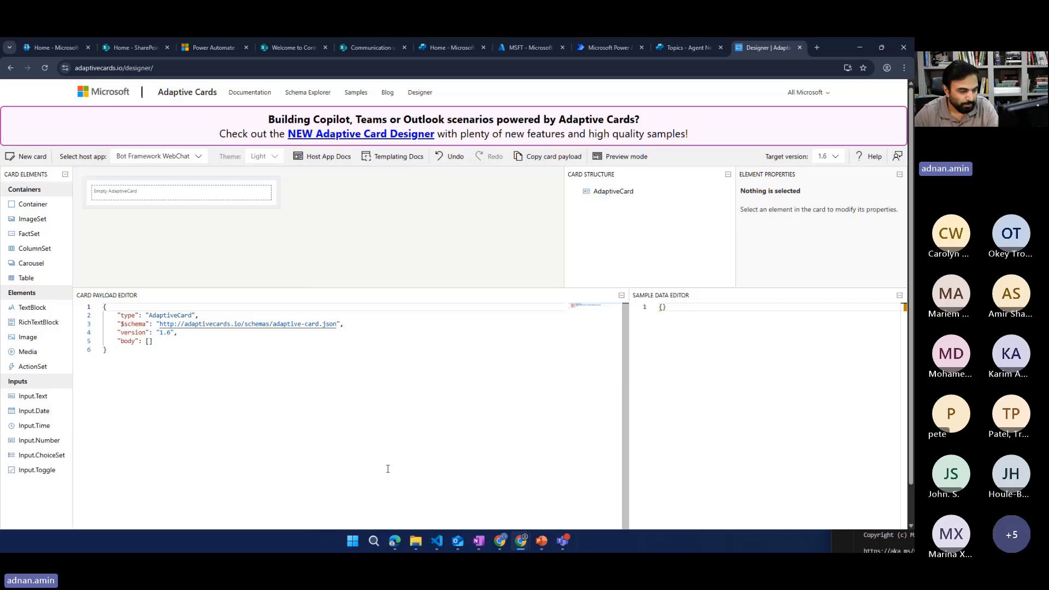
Switch to Visual Studio Code, bring its window fully back onto the shared screen and maximize it.
{"action": "mouse_move", "coordinate": [562, 542]}
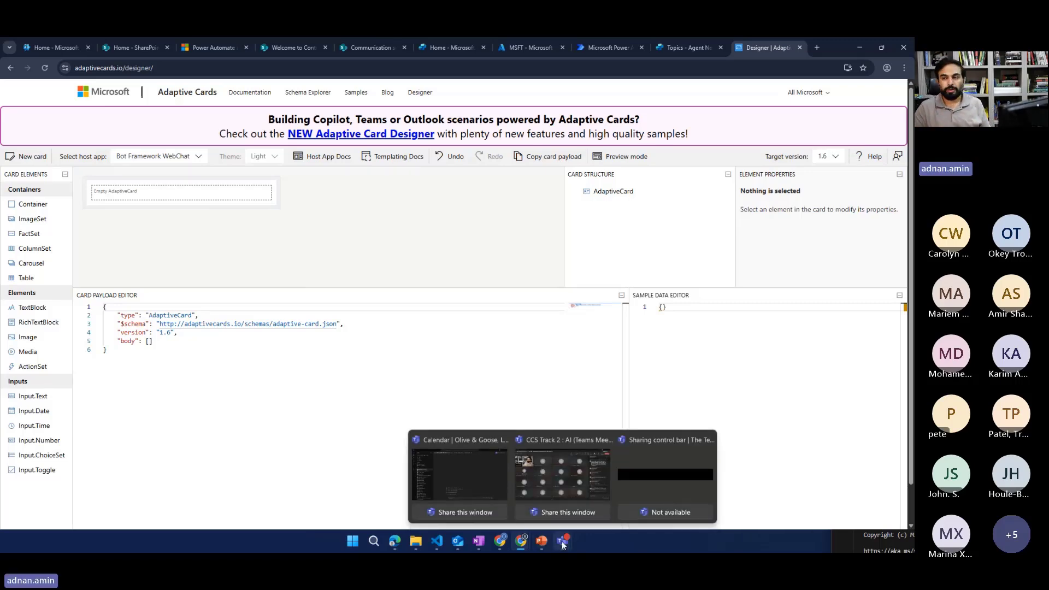
{"action": "key", "text": "alt+Tab"}
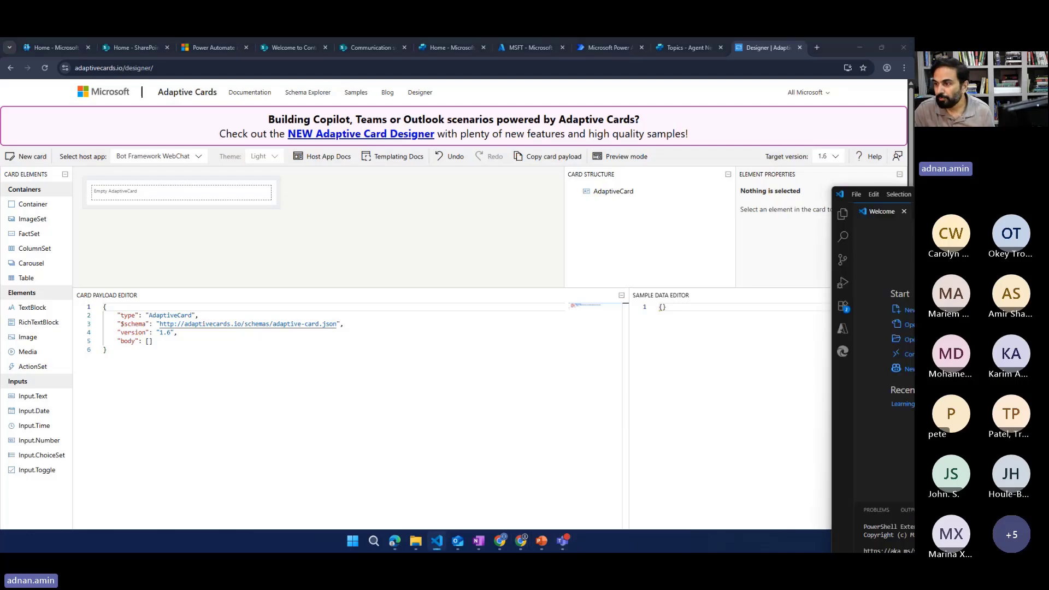
{"action": "left_click_drag", "start_coordinate": [914, 198], "coordinate": [668, 135]}
{"action": "double_click", "coordinate": [667, 130]}
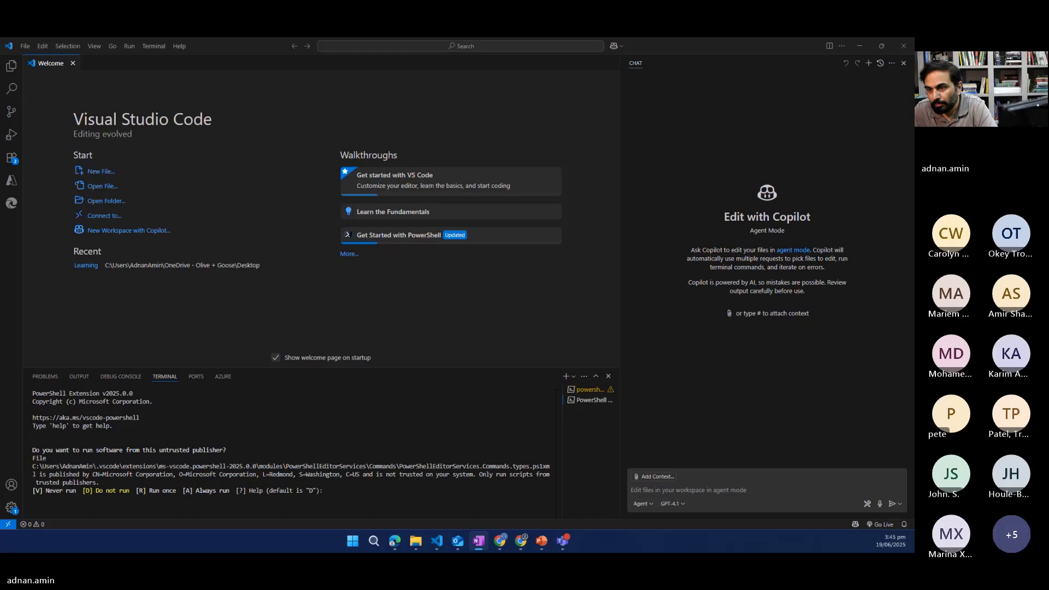
Draft the Copilot agent prompt "Create an adoptive car with header and body with rich UI and just use color instead of images.".
{"action": "left_click", "coordinate": [674, 491]}
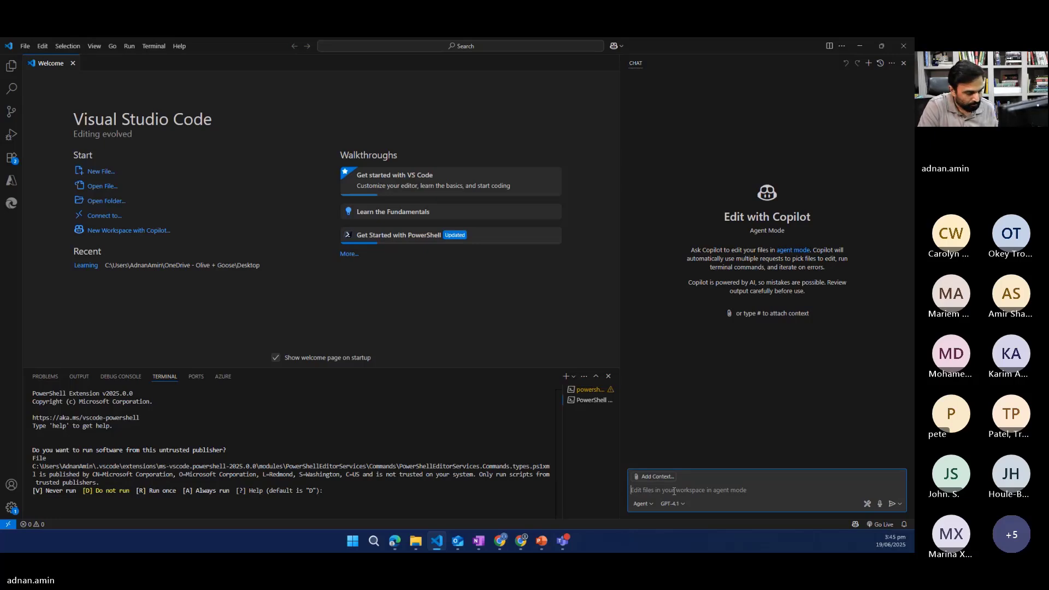
{"action": "type", "text": "Create an a"}
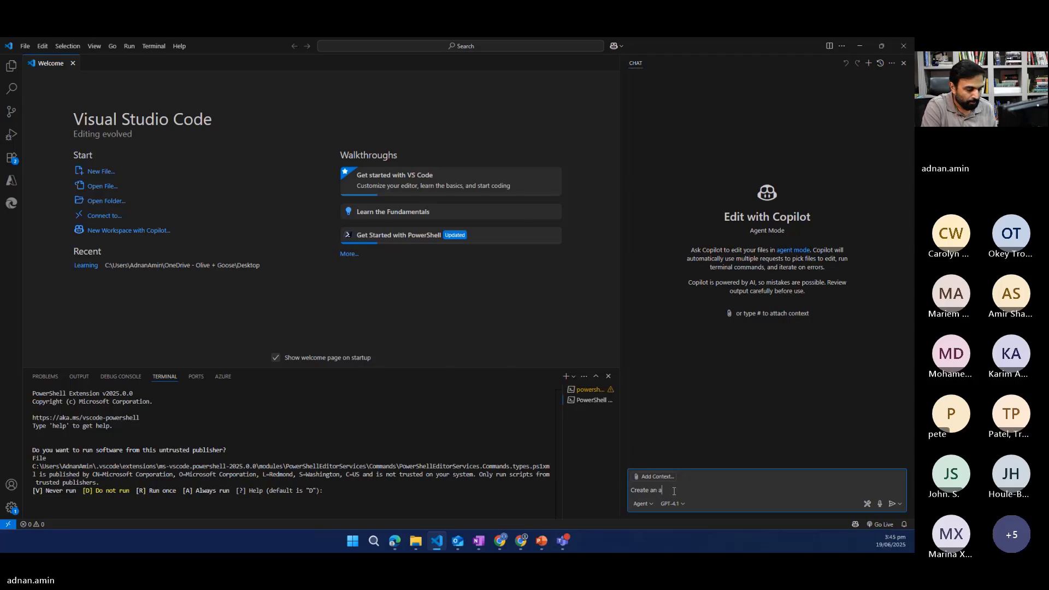
{"action": "type", "text": "dapto"}
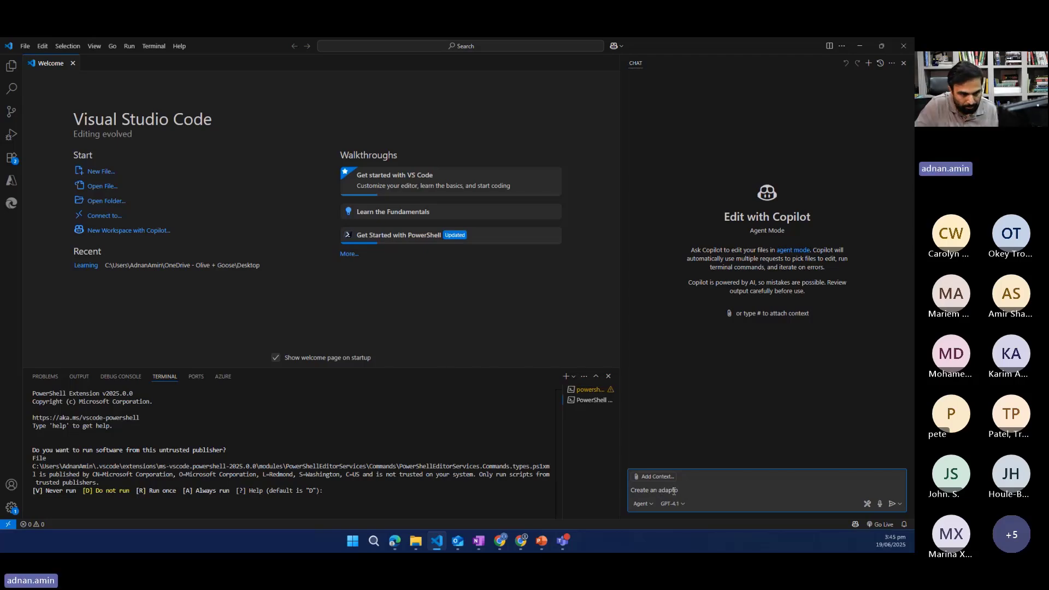
{"action": "key", "text": "BackSpace"}
{"action": "key", "text": "BackSpace"}
{"action": "key", "text": "BackSpace"}
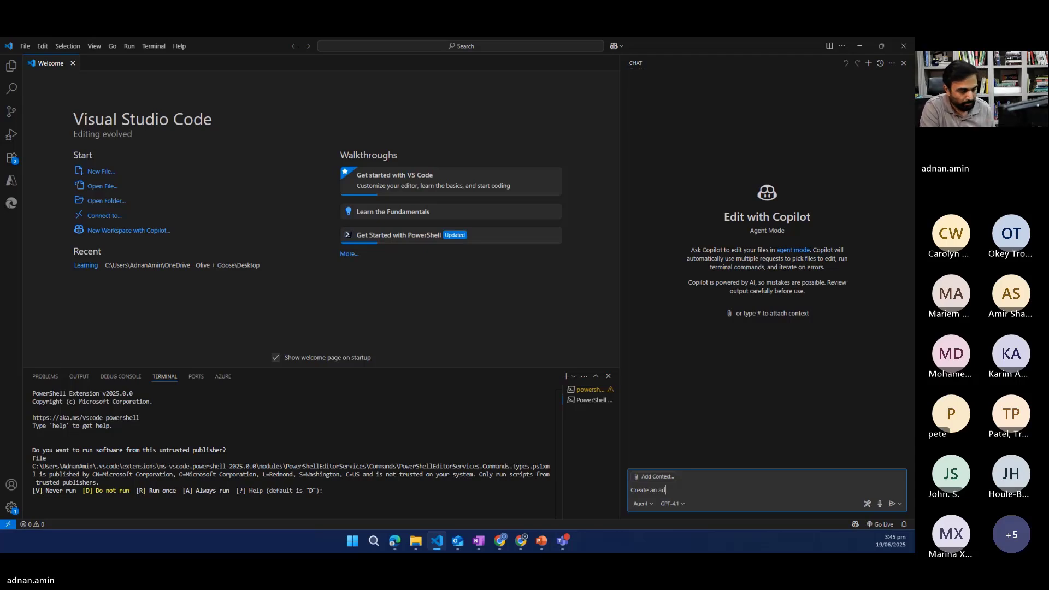
{"action": "key", "text": "BackSpace"}
{"action": "type", "text": "optive car"}
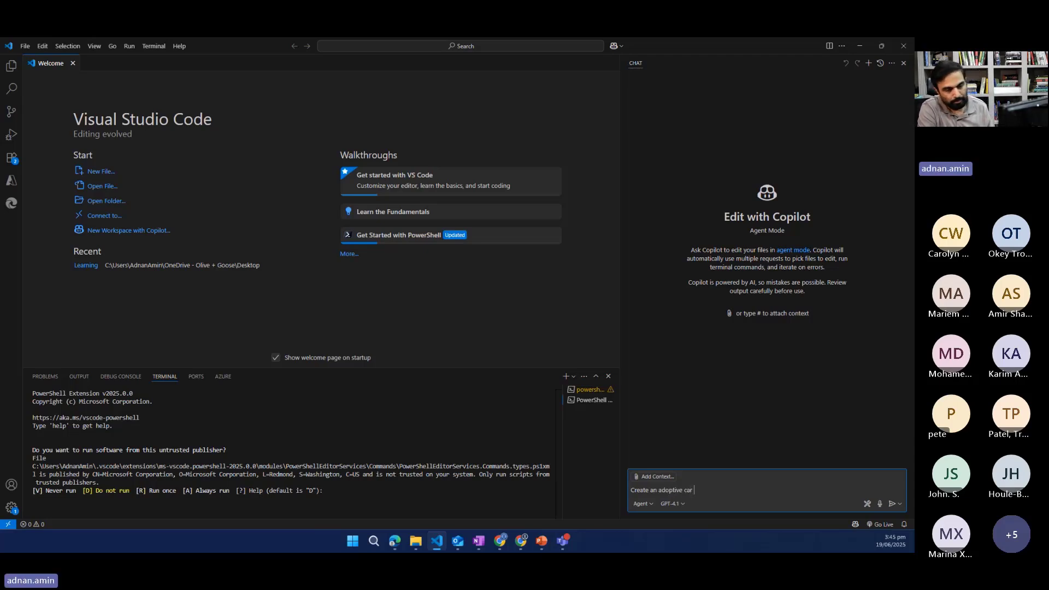
{"action": "type", "text": " with "}
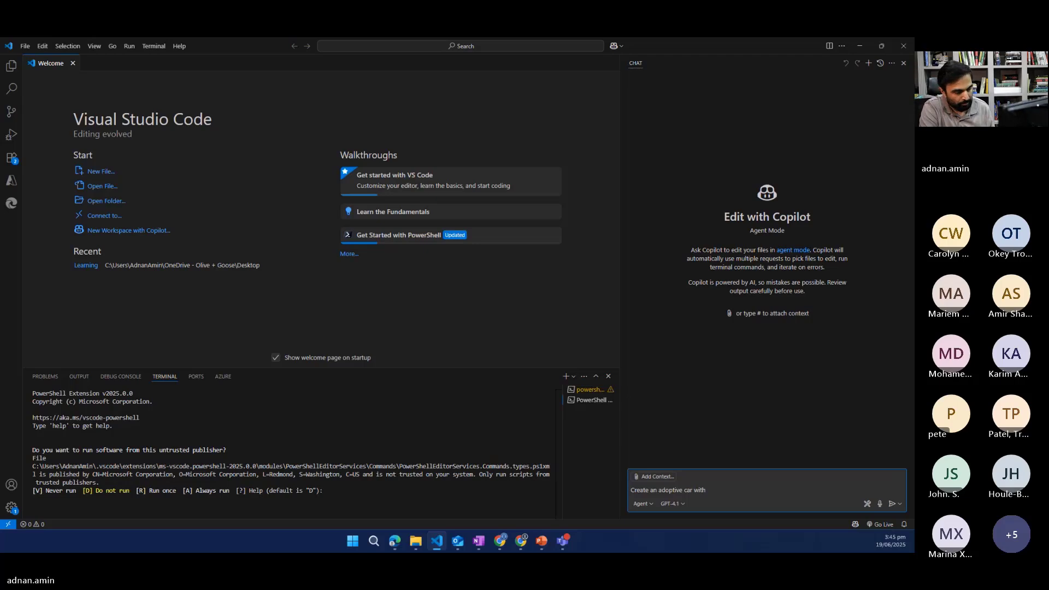
{"action": "type", "text": "header and"}
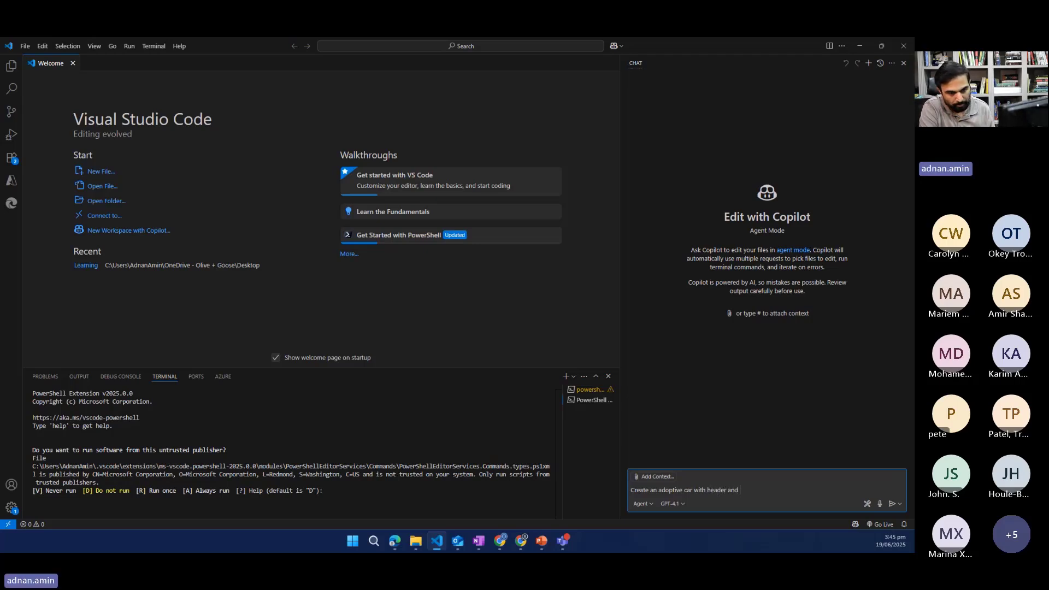
{"action": "type", "text": " body. A"}
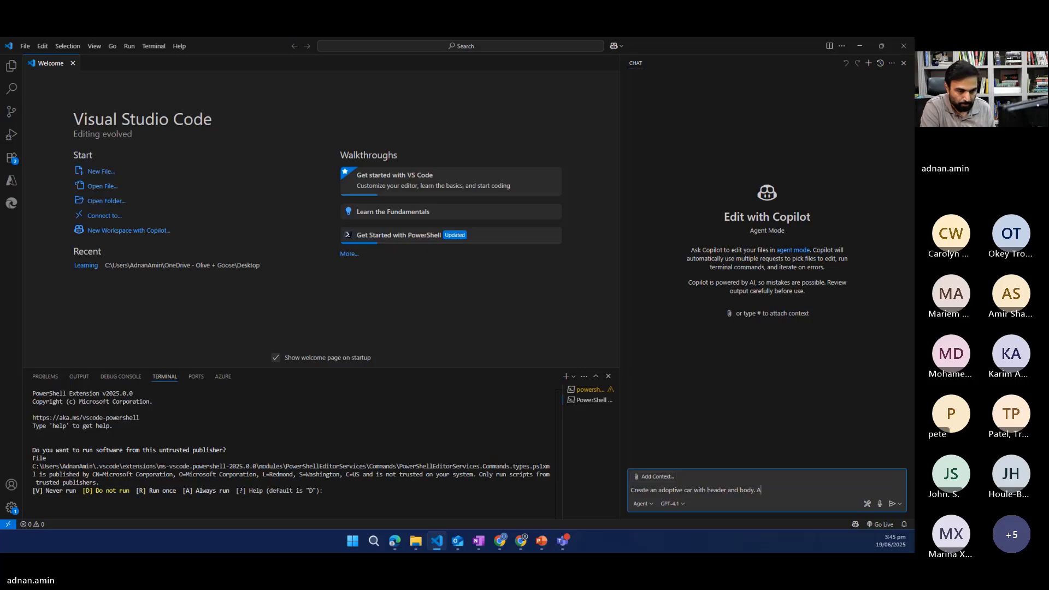
{"action": "key", "text": "BackSpace"}
{"action": "key", "text": "BackSpace"}
{"action": "key", "text": "BackSpace"}
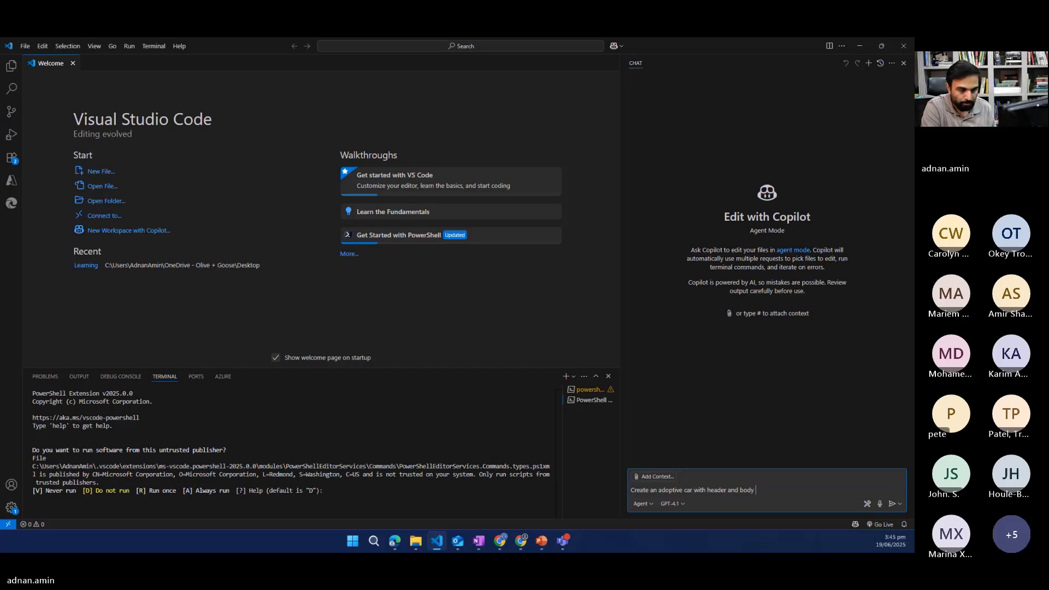
{"action": "type", "text": "with "}
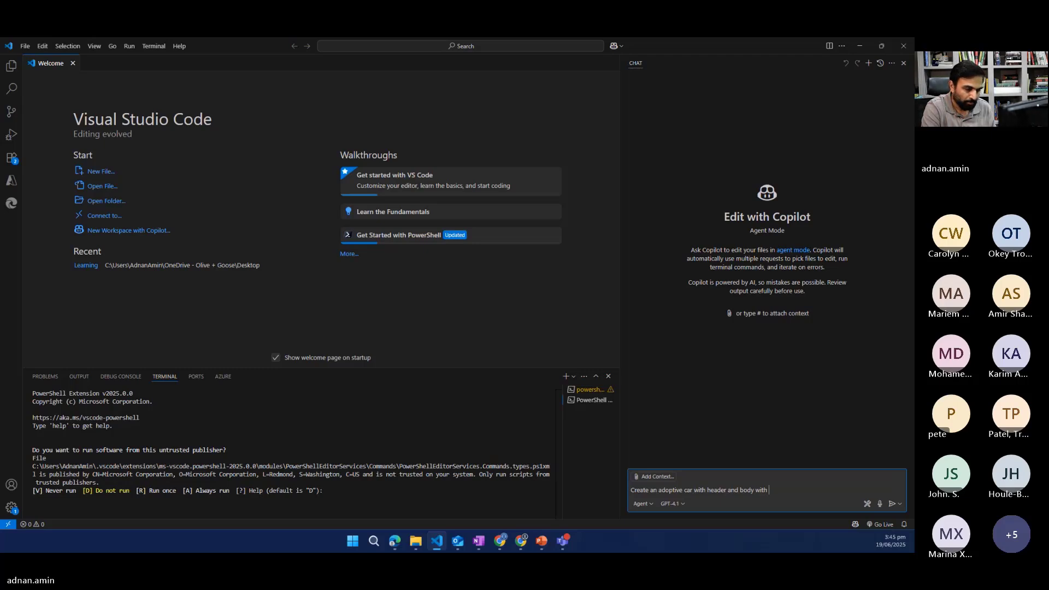
{"action": "type", "text": "rich UI"}
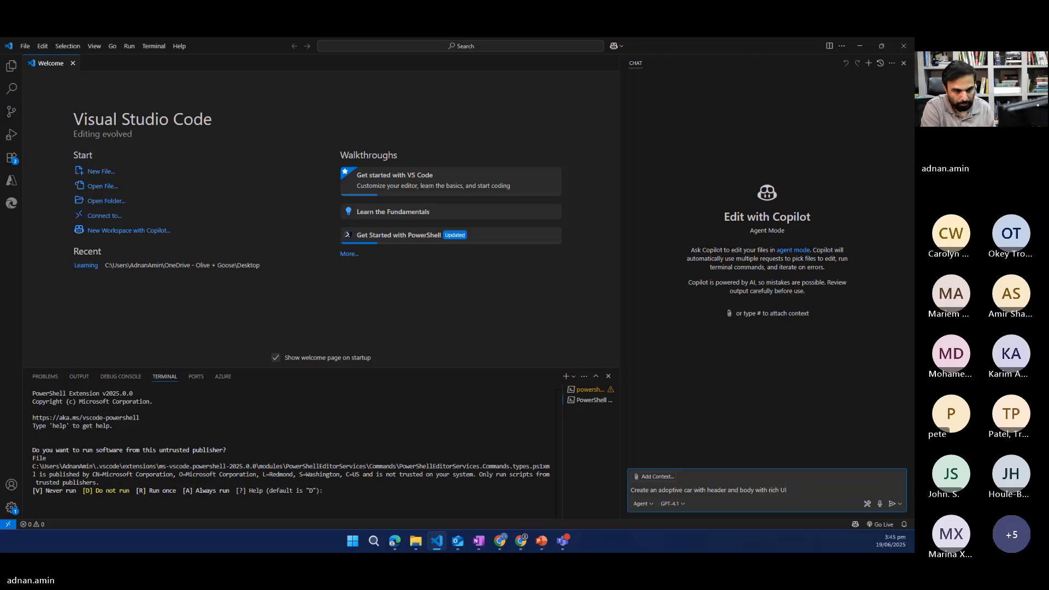
{"action": "type", "text": " and just"}
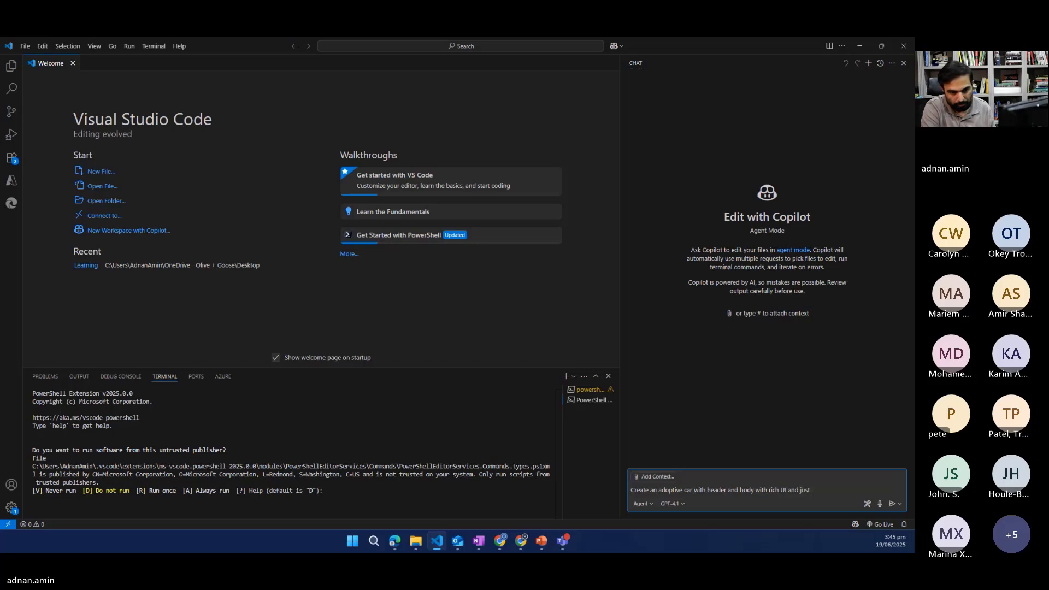
{"action": "type", "text": " use"}
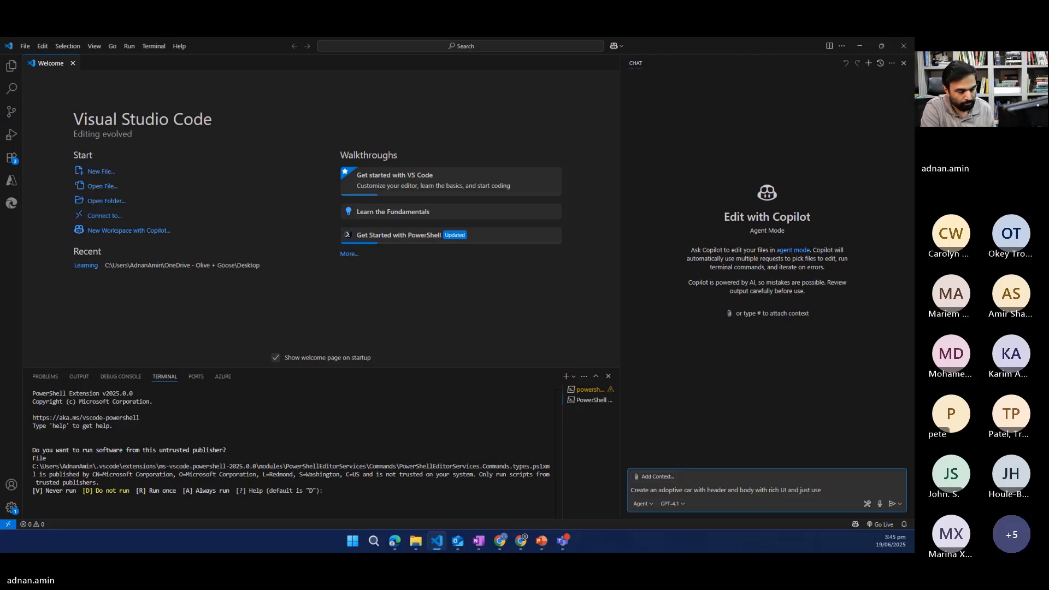
{"action": "type", "text": "rcolor"}
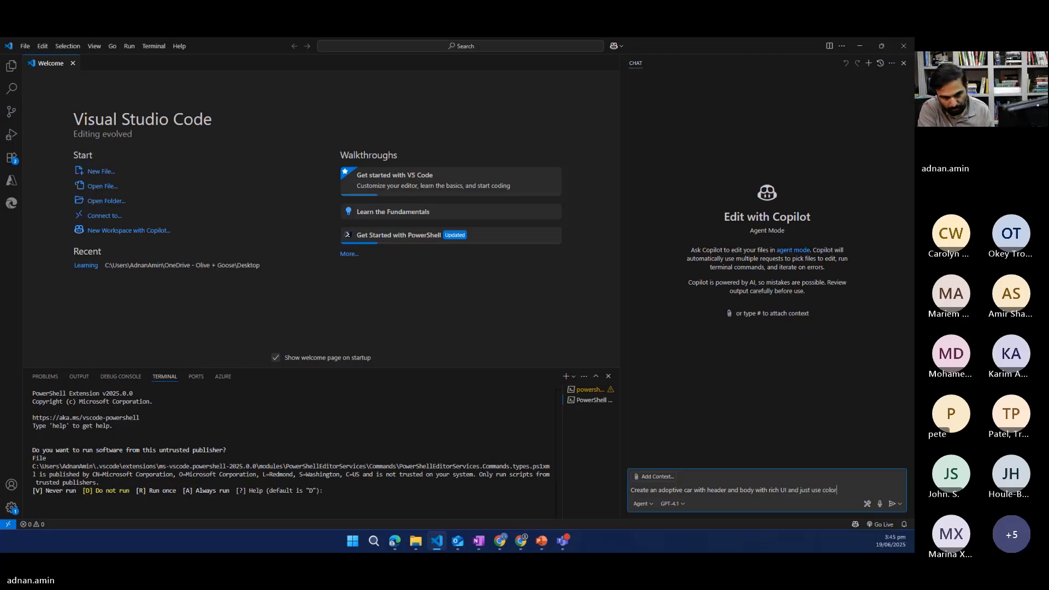
{"action": "type", "text": " instea"}
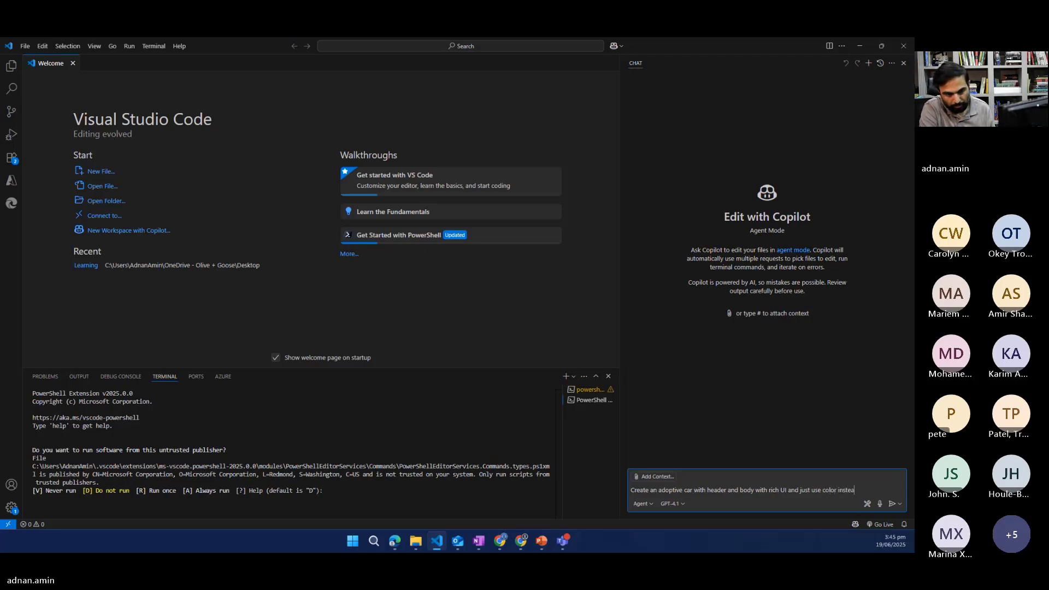
{"action": "type", "text": "d of images."}
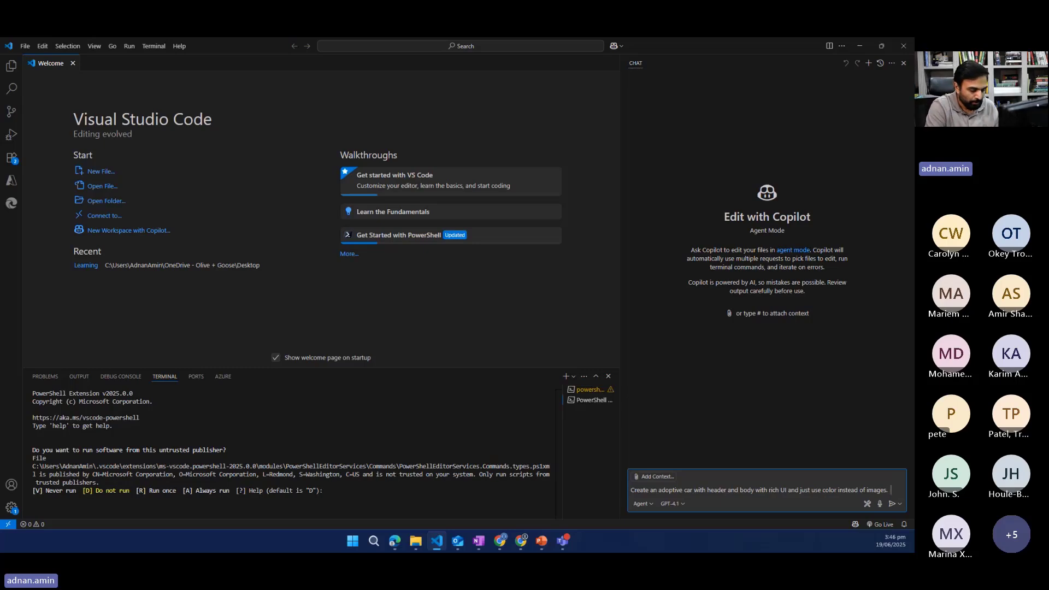
Append "also add a link at bottom." to the Copilot prompt and submit it.
{"action": "type", "text": "also add "}
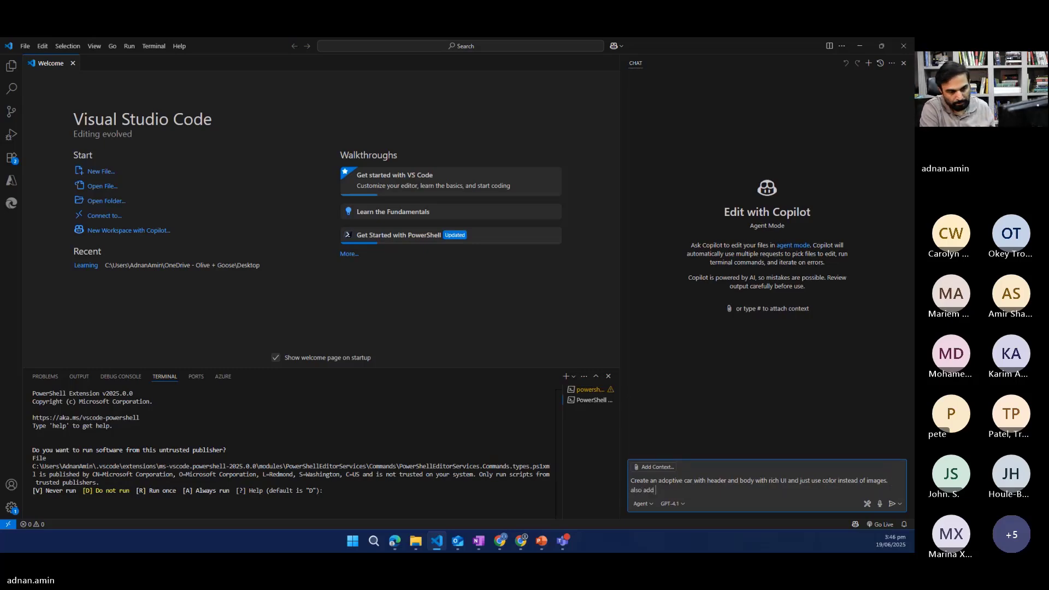
{"action": "type", "text": "a"}
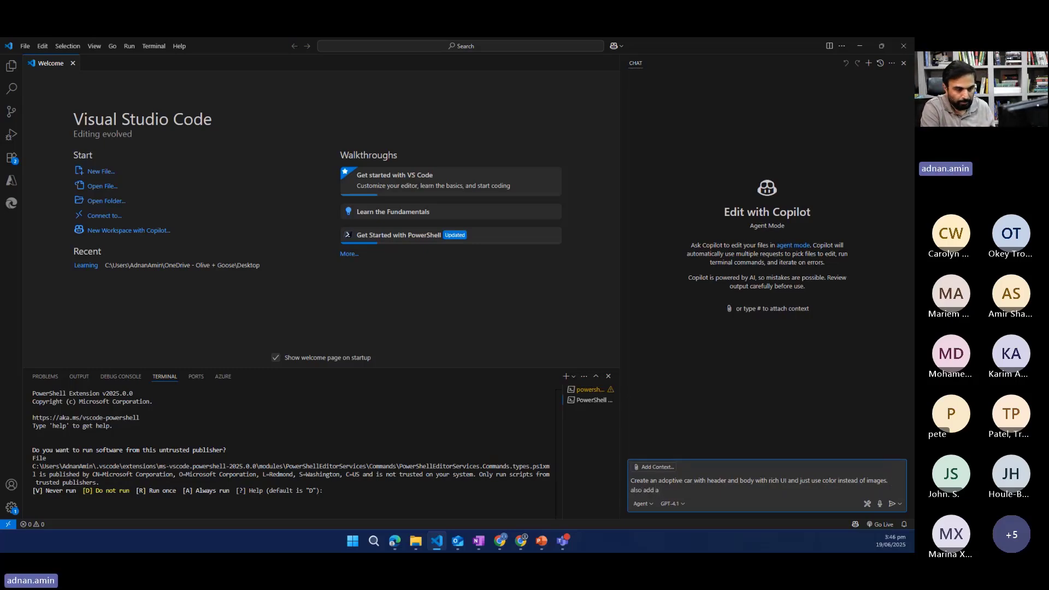
{"action": "type", "text": " link at botto"}
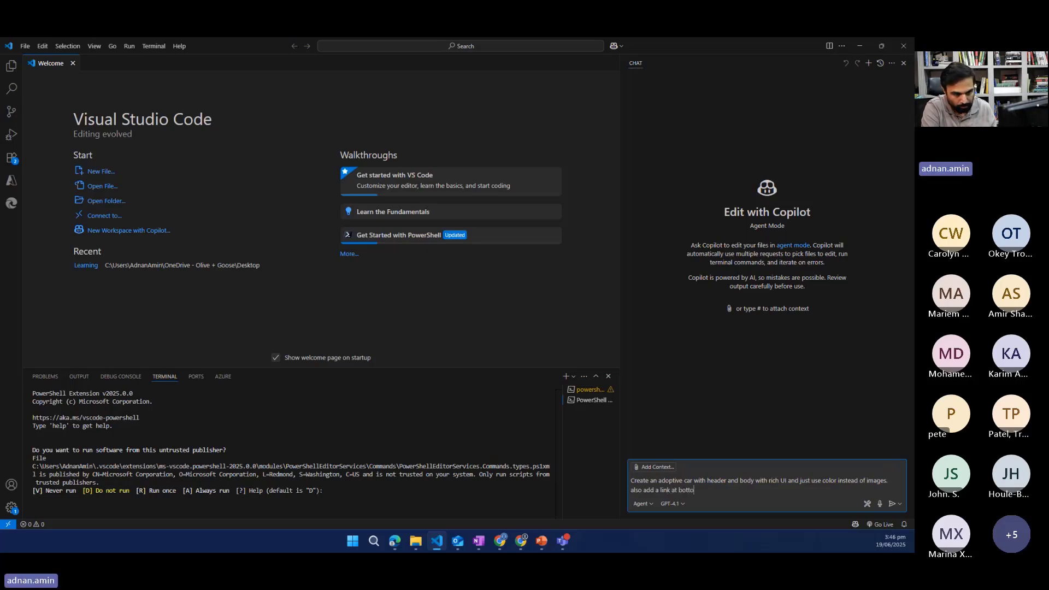
{"action": "type", "text": "m."}
{"action": "key", "text": "Return"}
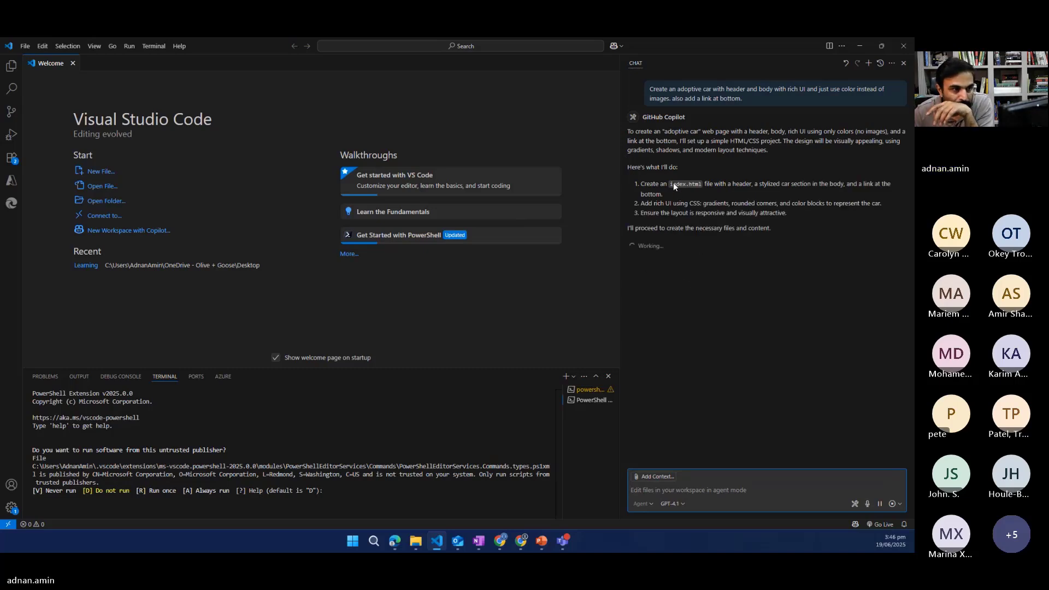
Select the text of the submitted request and remove that request from the Copilot chat.
{"action": "left_click_drag", "start_coordinate": [649, 87], "coordinate": [775, 96]}
{"action": "left_click", "coordinate": [775, 96]}
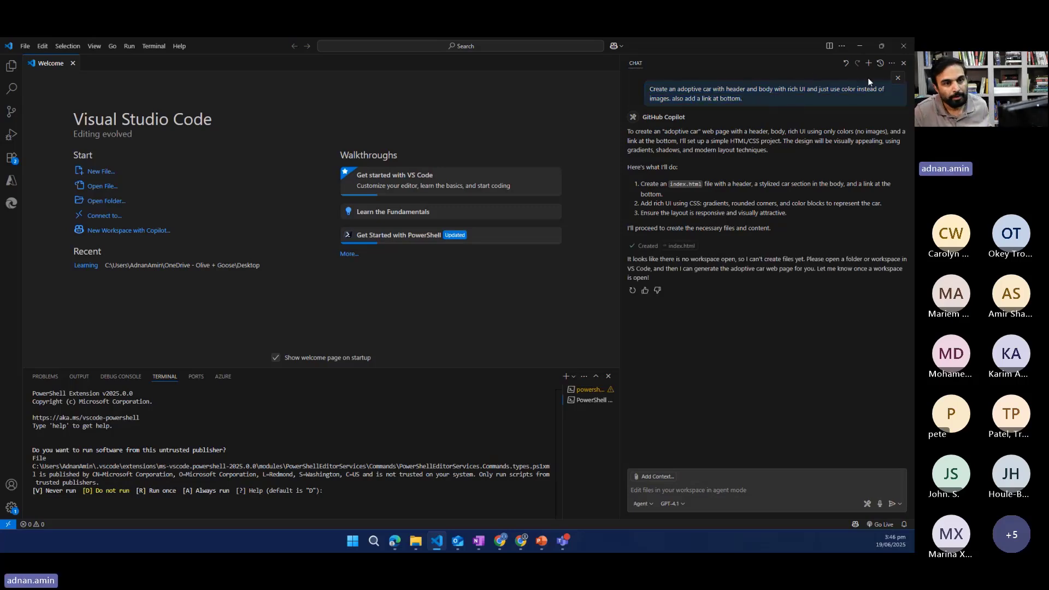
{"action": "left_click", "coordinate": [898, 77]}
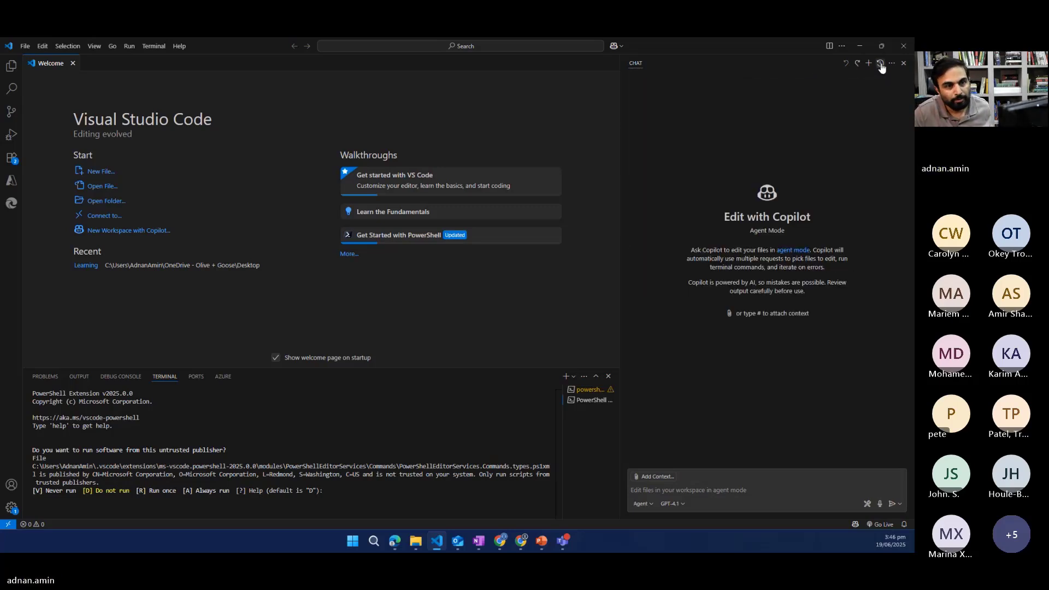
{"action": "left_click", "coordinate": [881, 65]}
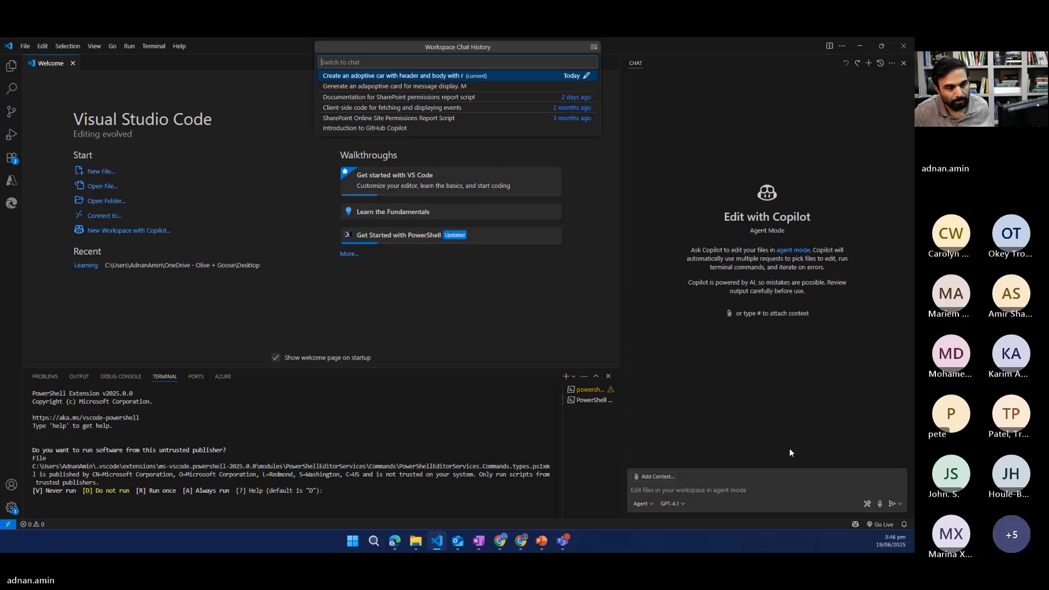
{"action": "left_click", "coordinate": [741, 499]}
{"action": "type", "text": "https://nrgk.sharepoint.com/"}
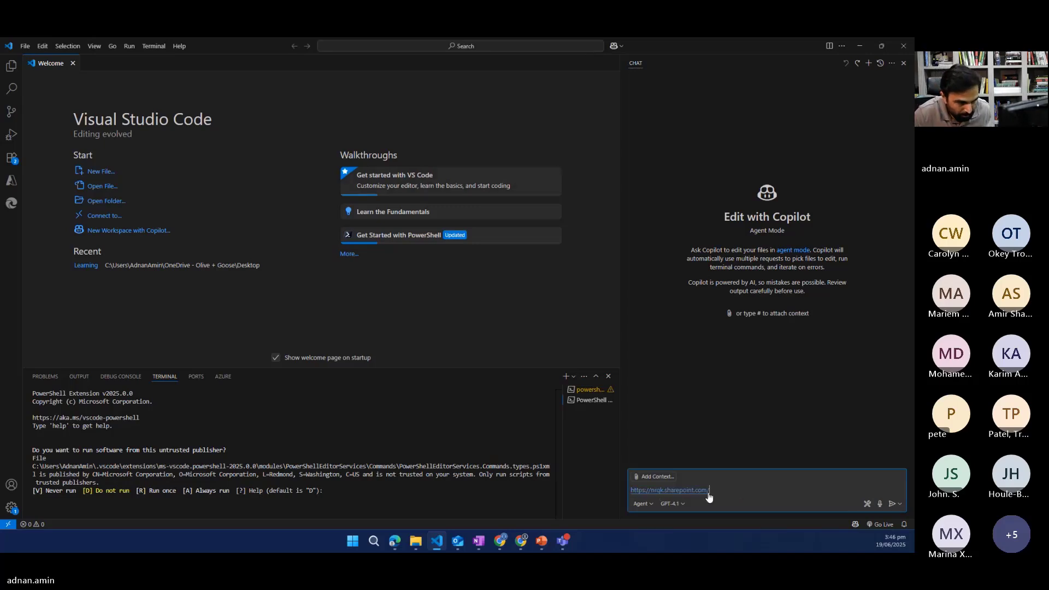
{"action": "key", "text": "ctrl+z"}
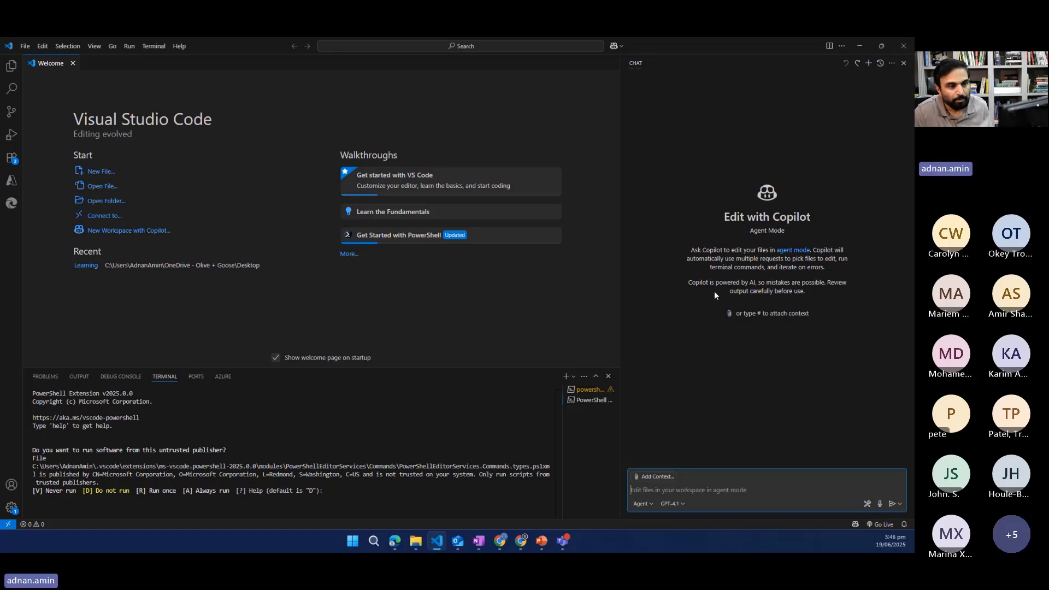
Draft the Copilot agent prompt "Create an adatpvie card markup to show message box with header and body text.".
{"action": "type", "text": "Cre"}
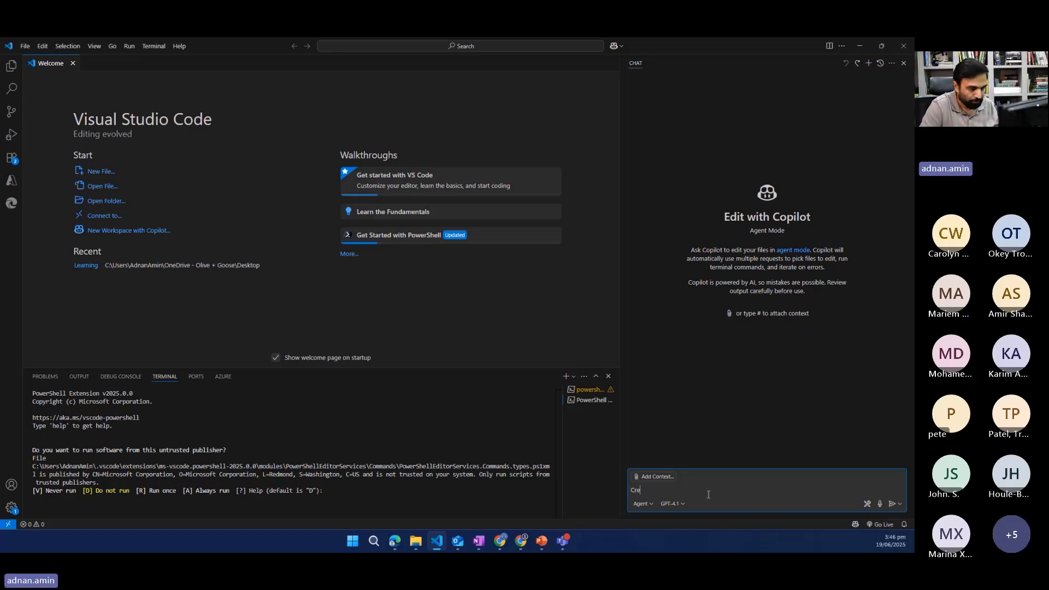
{"action": "type", "text": "ate an ad"}
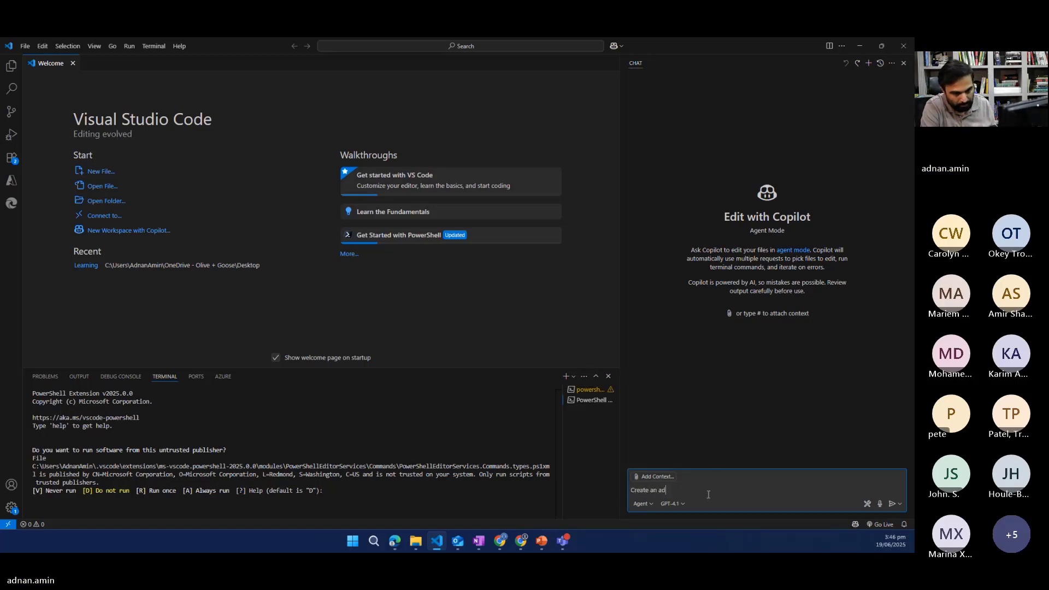
{"action": "type", "text": "atpvie "}
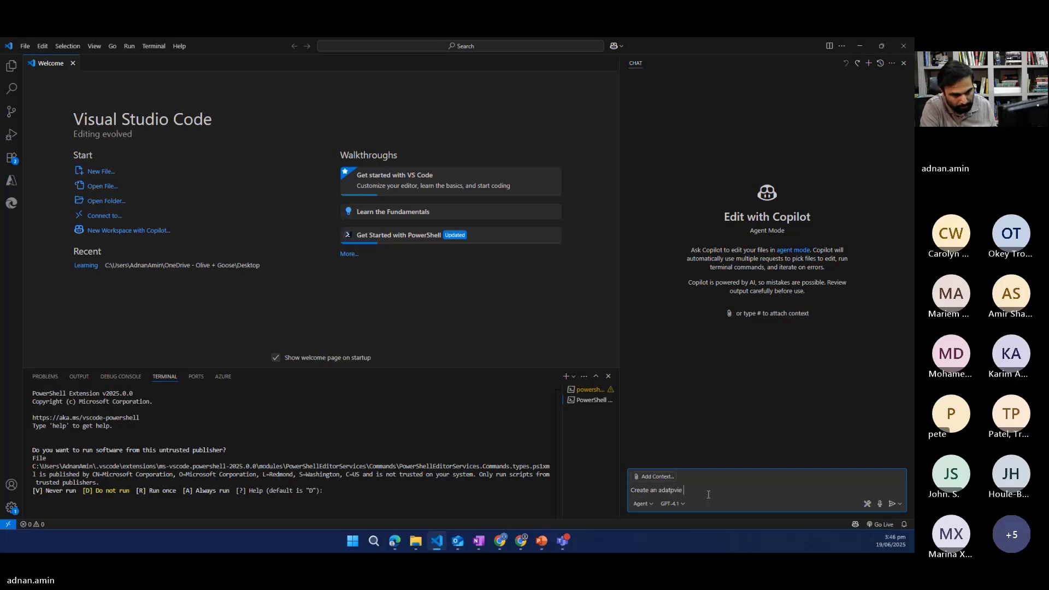
{"action": "type", "text": "card"}
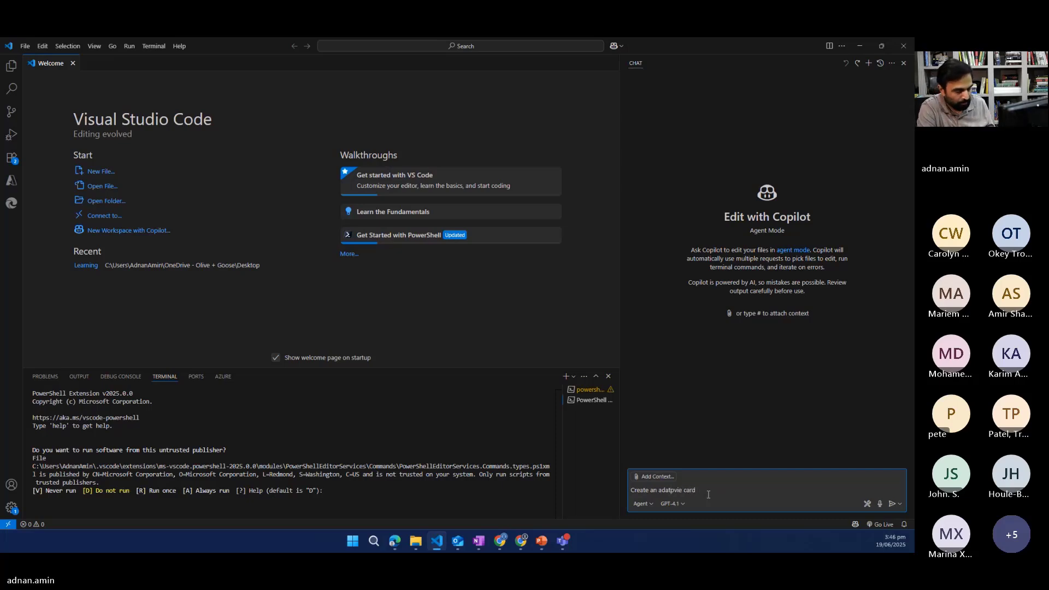
{"action": "type", "text": " markup0"}
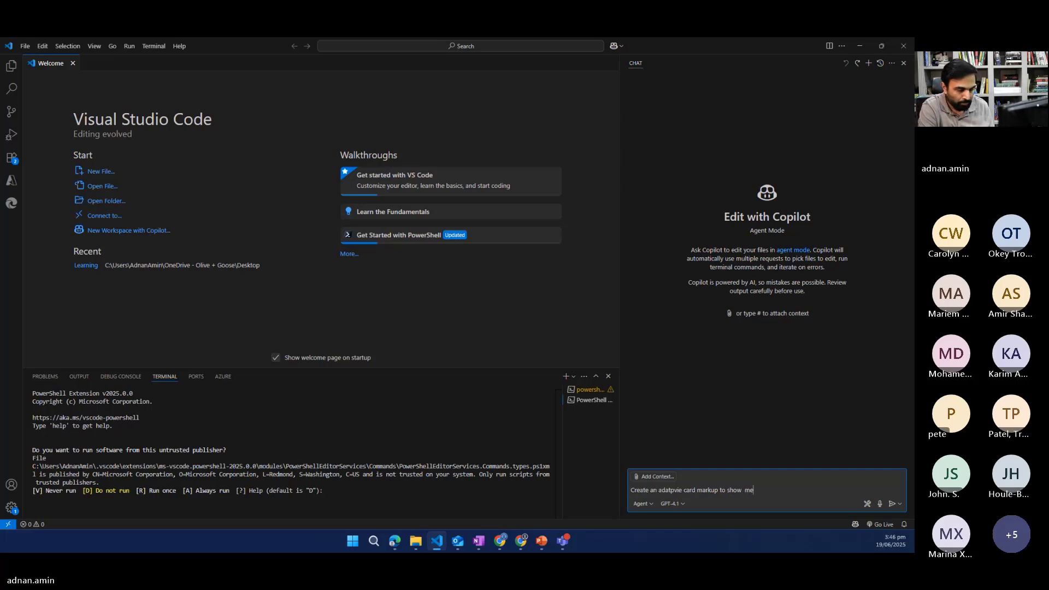
{"action": "type", "text": "age box "}
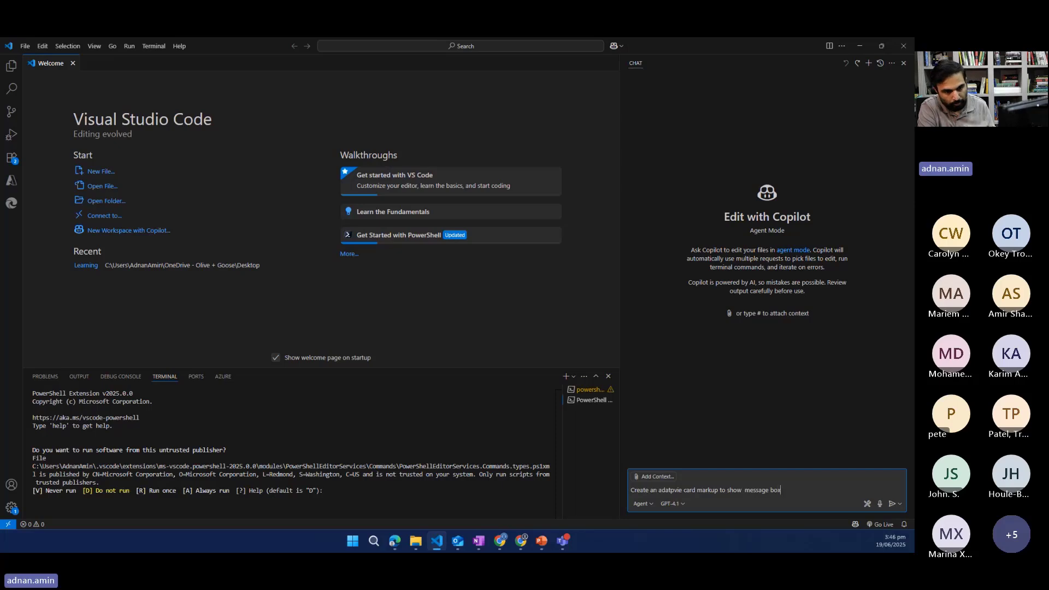
{"action": "type", "text": "with header"}
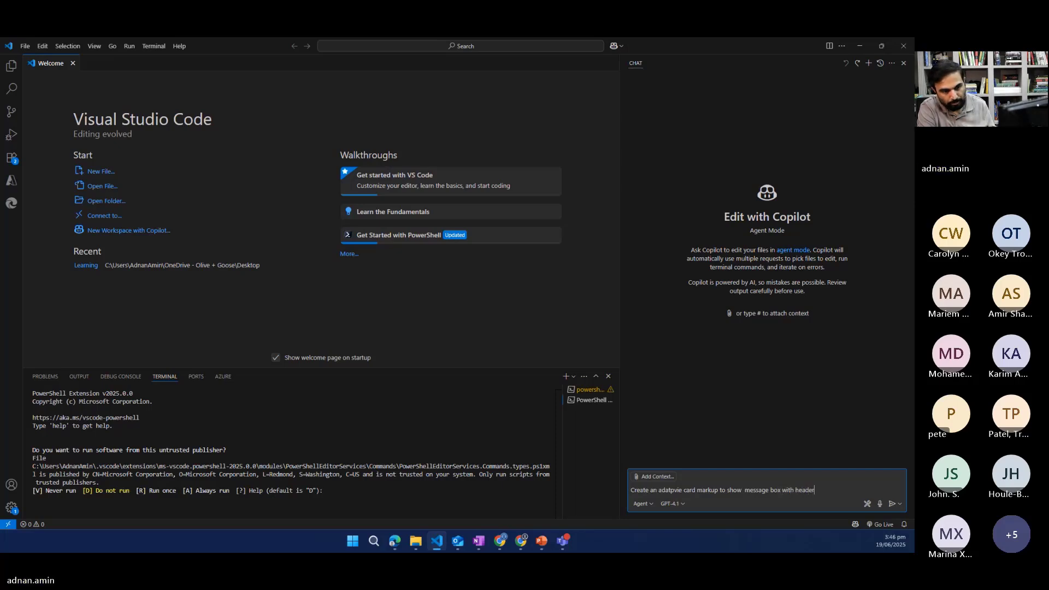
{"action": "type", "text": " and body"}
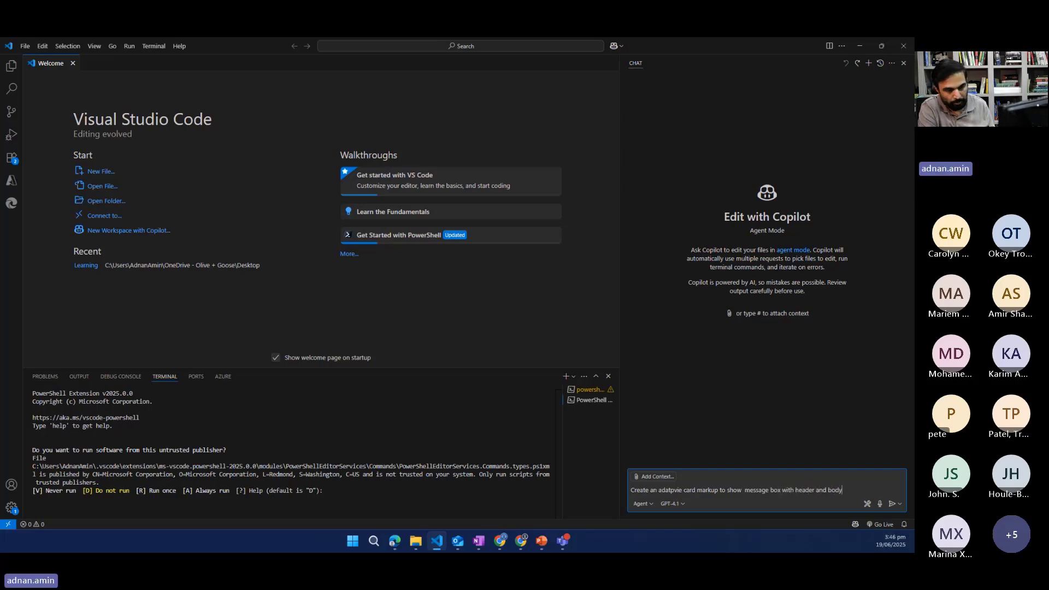
{"action": "type", "text": " text. "}
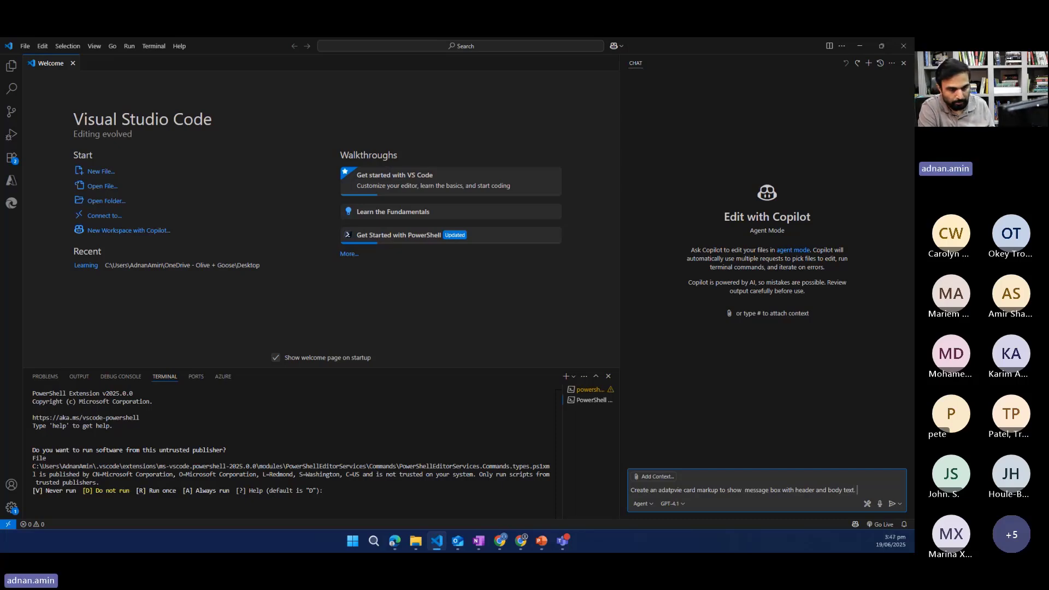
Extend the Copilot prompt with "SHould be with rich UI and only contains backgroun colors".
{"action": "type", "text": "SHould"}
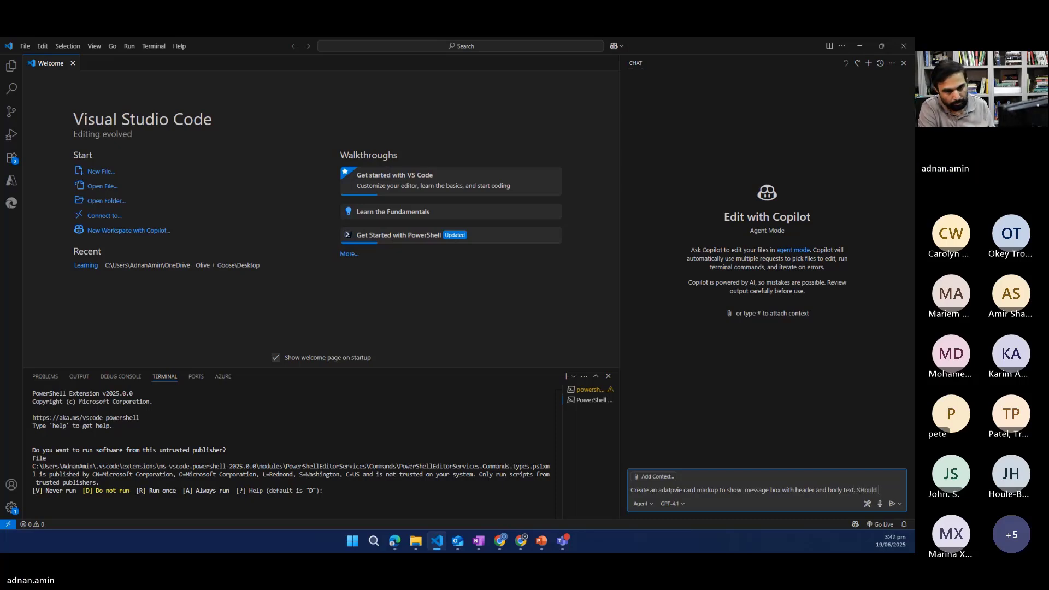
{"action": "type", "text": " be"}
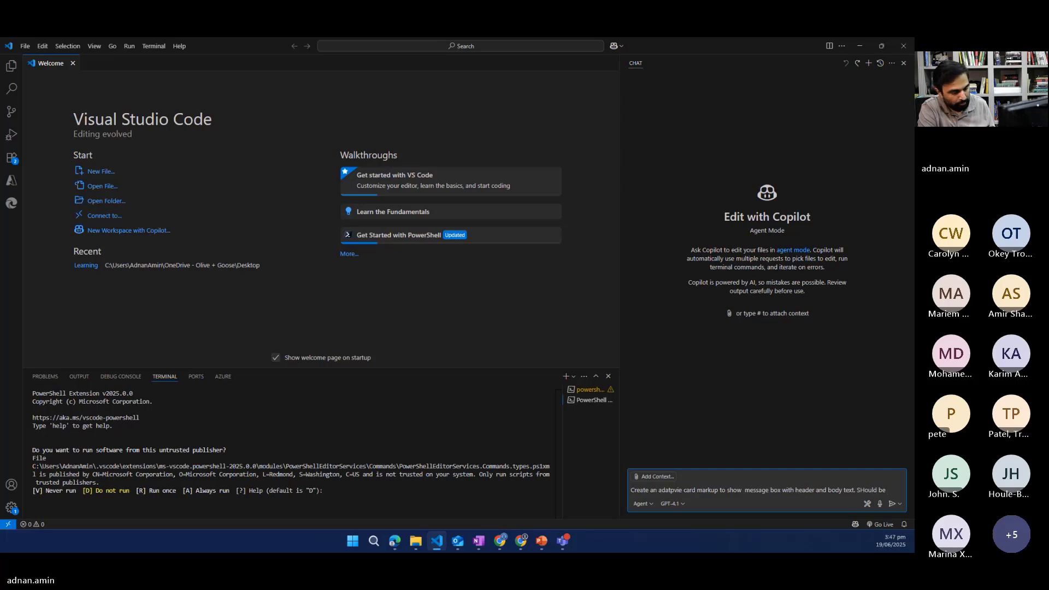
{"action": "type", "text": " with rich "}
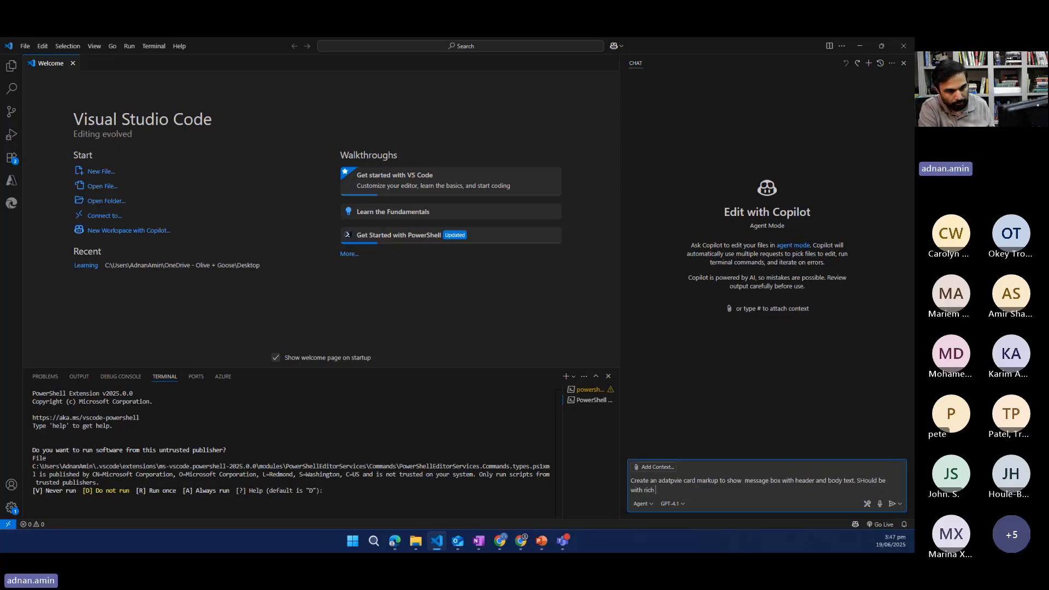
{"action": "type", "text": "UI and"}
{"action": "key", "text": "BackSpace"}
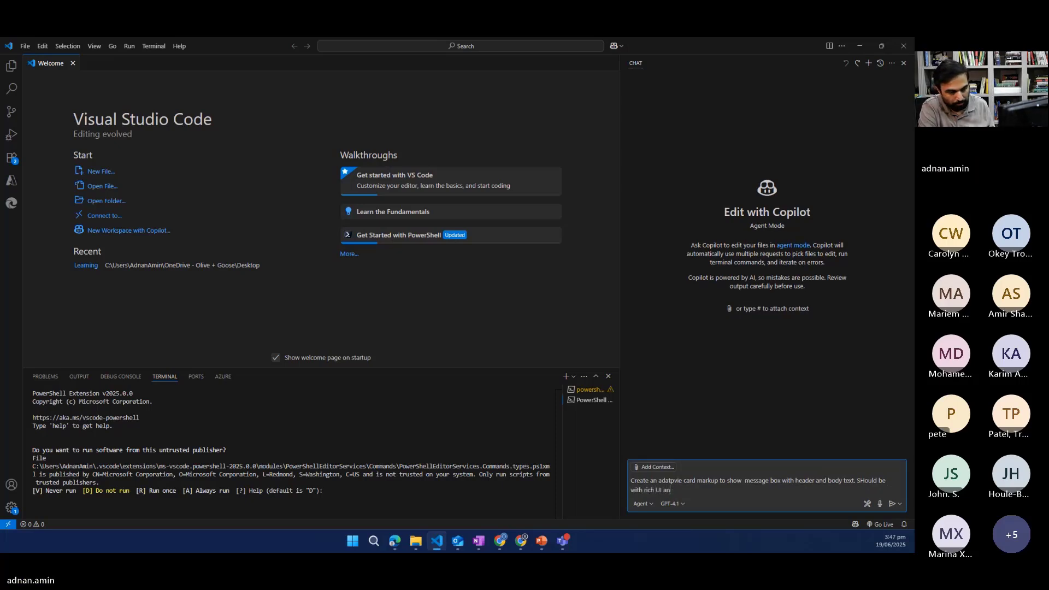
{"action": "type", "text": "d onl"}
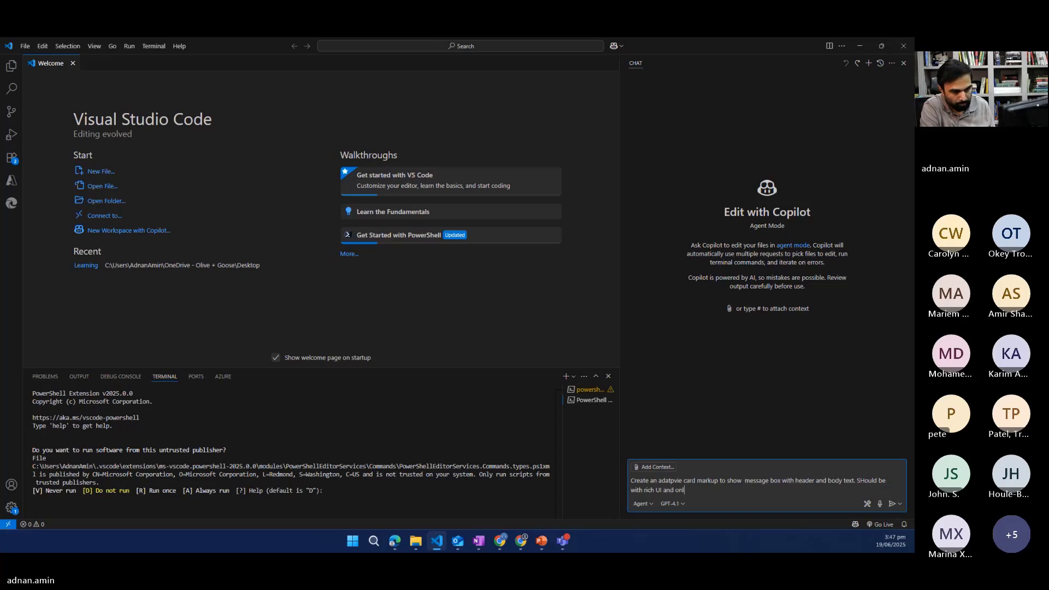
{"action": "type", "text": "y cont"}
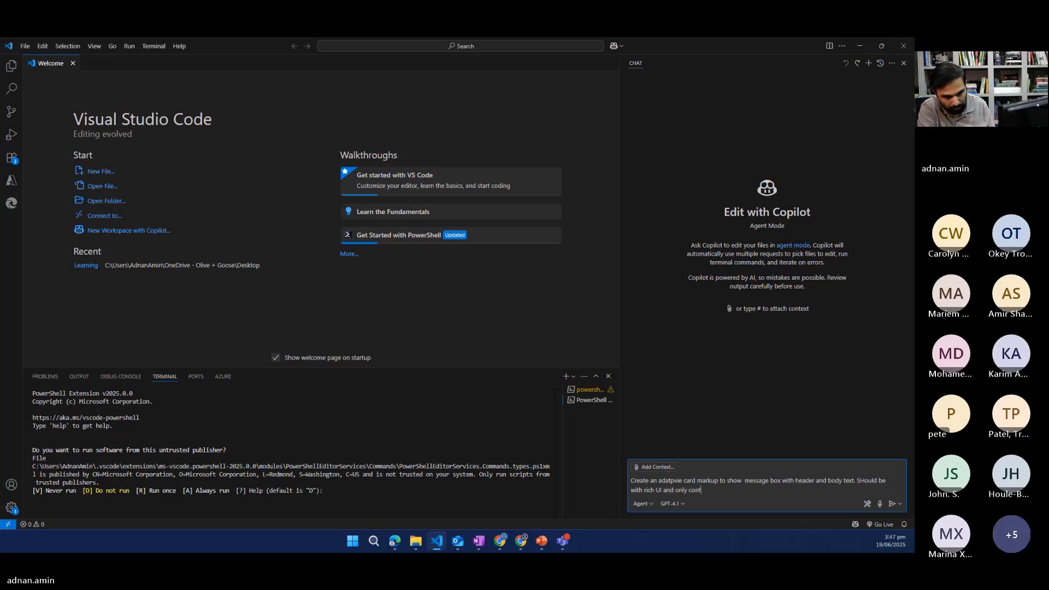
{"action": "type", "text": "ains col"}
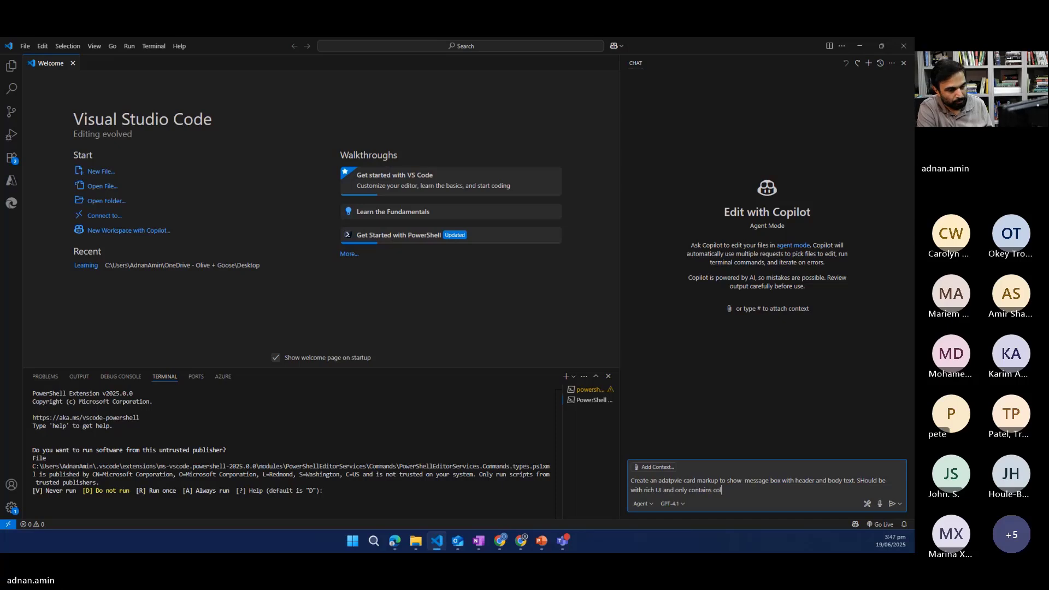
{"action": "key", "text": "BackSpace"}
{"action": "type", "text": "backgroun"}
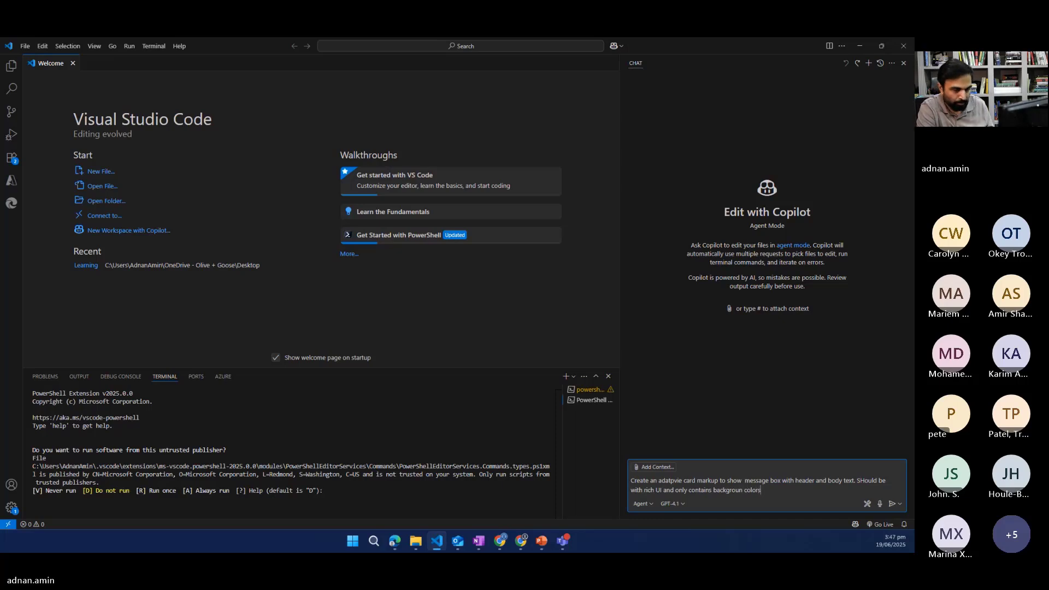
Append "Also add link at bottom" to the Copilot prompt and submit it.
{"action": "type", "text": "Al"}
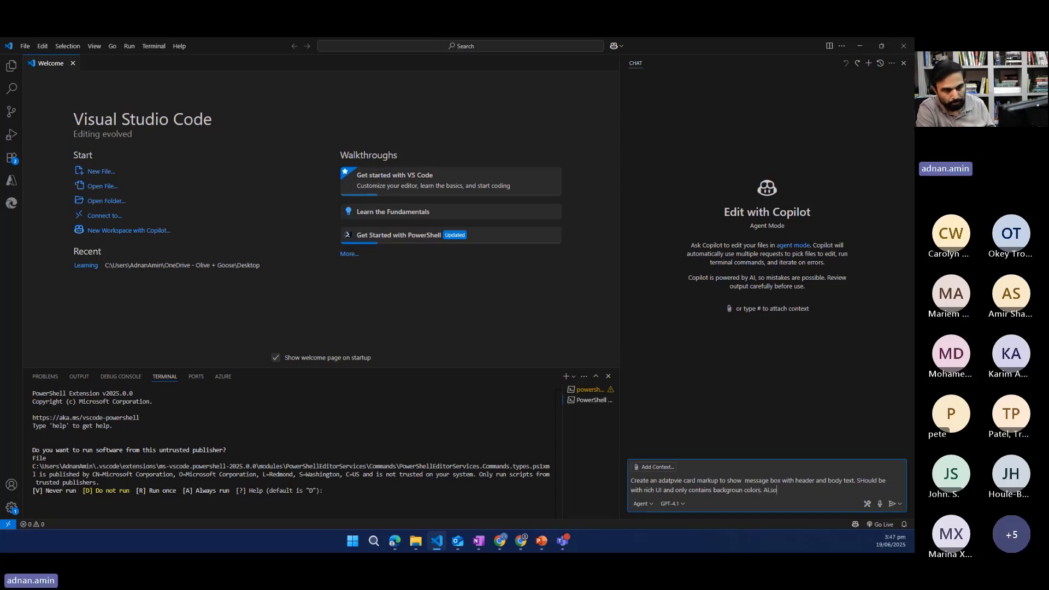
{"action": "key", "text": "BackSpace"}
{"action": "key", "text": "BackSpace"}
{"action": "key", "text": "BackSpace"}
{"action": "key", "text": "BackSpace"}
{"action": "type", "text": "s"}
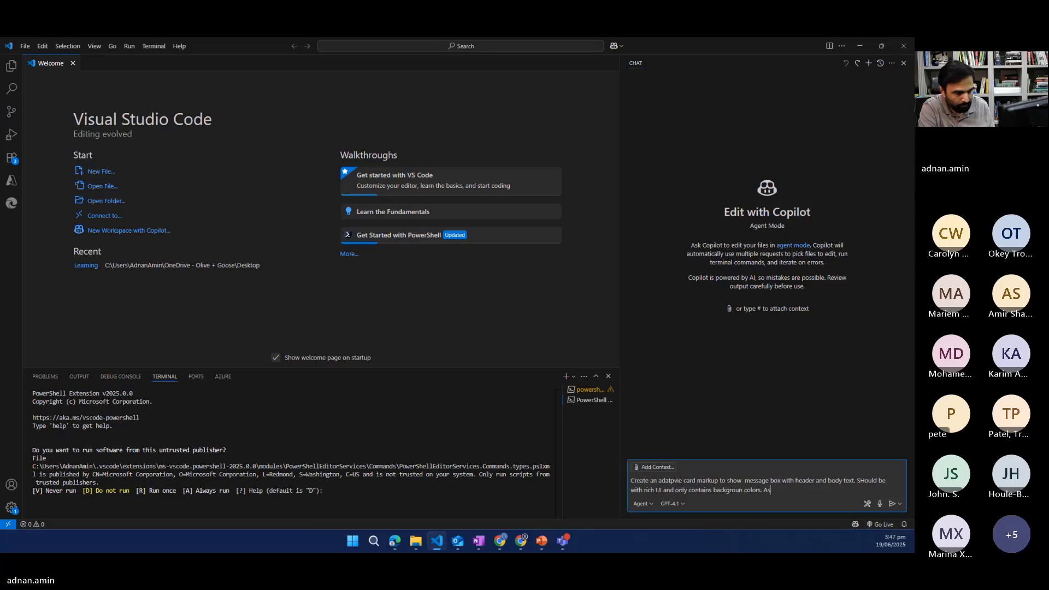
{"action": "key", "text": "BackSpace"}
{"action": "type", "text": "lso add "}
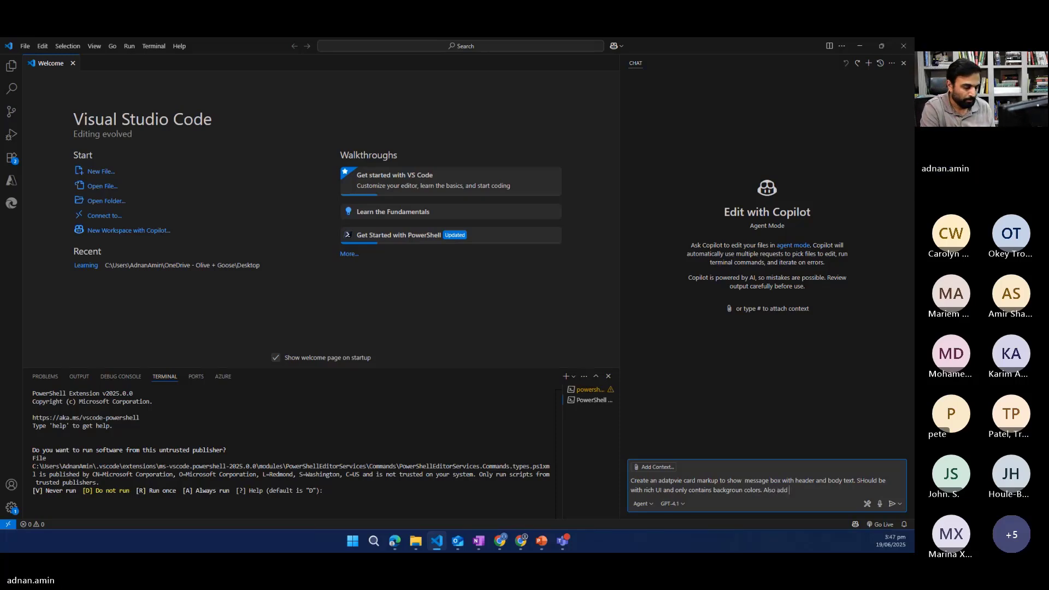
{"action": "type", "text": "lin"}
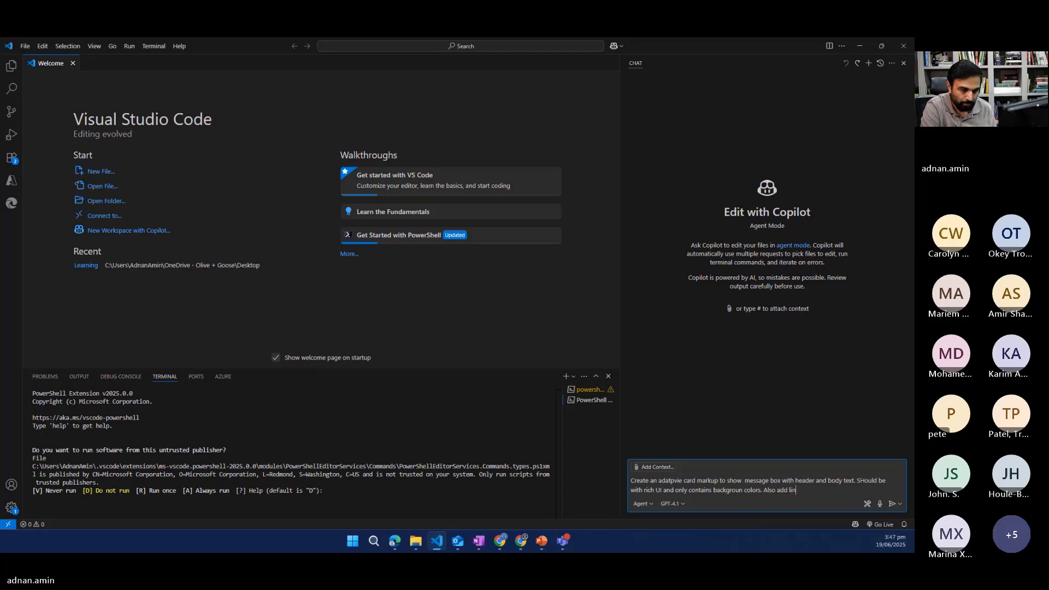
{"action": "type", "text": "k at bott"}
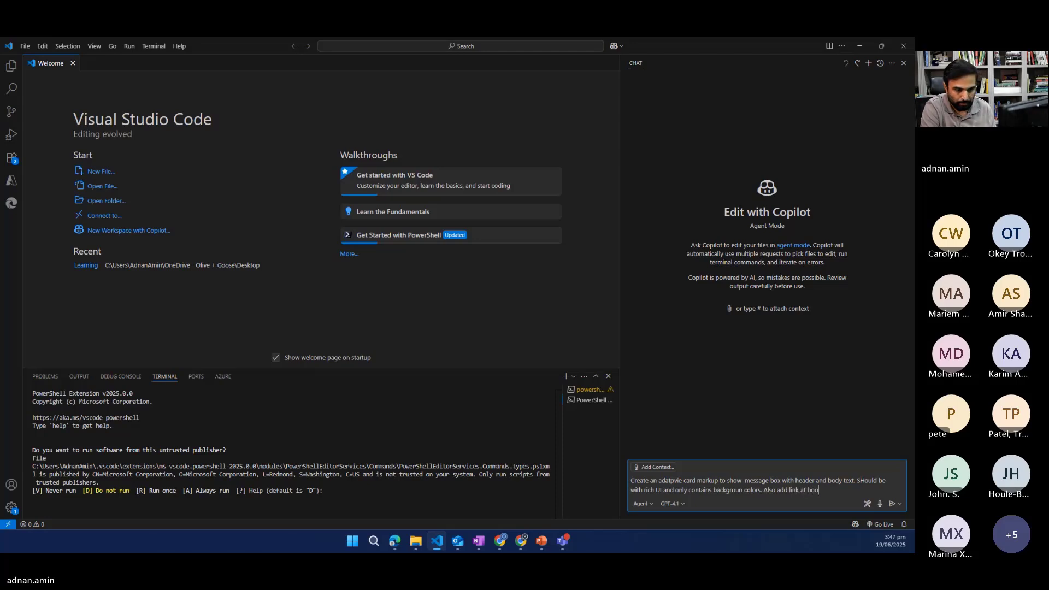
{"action": "type", "text": "om"}
{"action": "key", "text": "Return"}
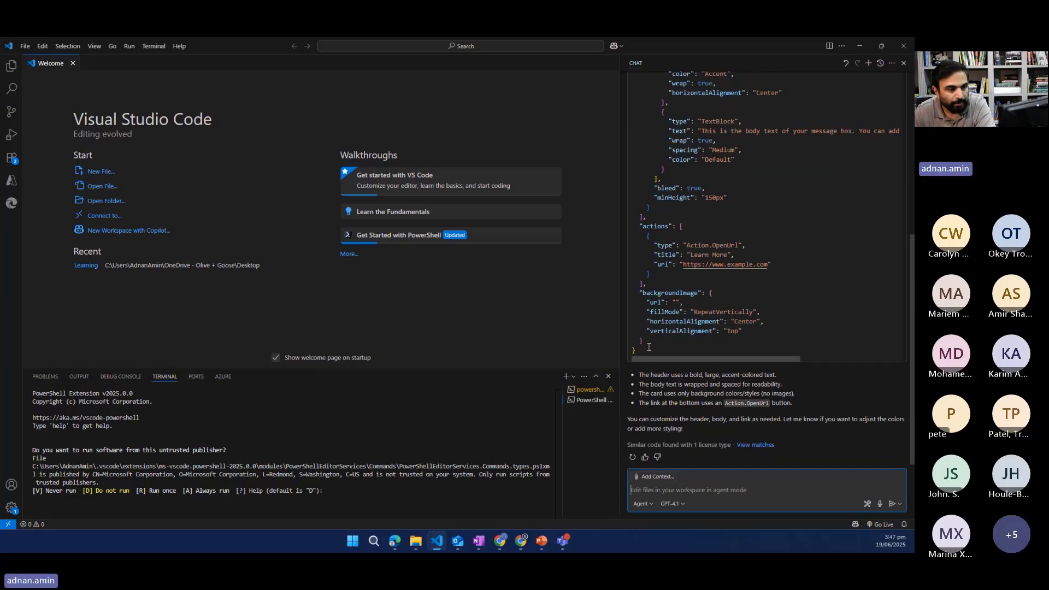
Copy the generated adaptive card JSON and replace the whole card payload in the browser's Adaptive Cards designer with it.
{"action": "left_click_drag", "start_coordinate": [705, 353], "coordinate": [643, 350]}
{"action": "scroll", "coordinate": [790, 295], "scroll_direction": "up", "scroll_amount": 3}
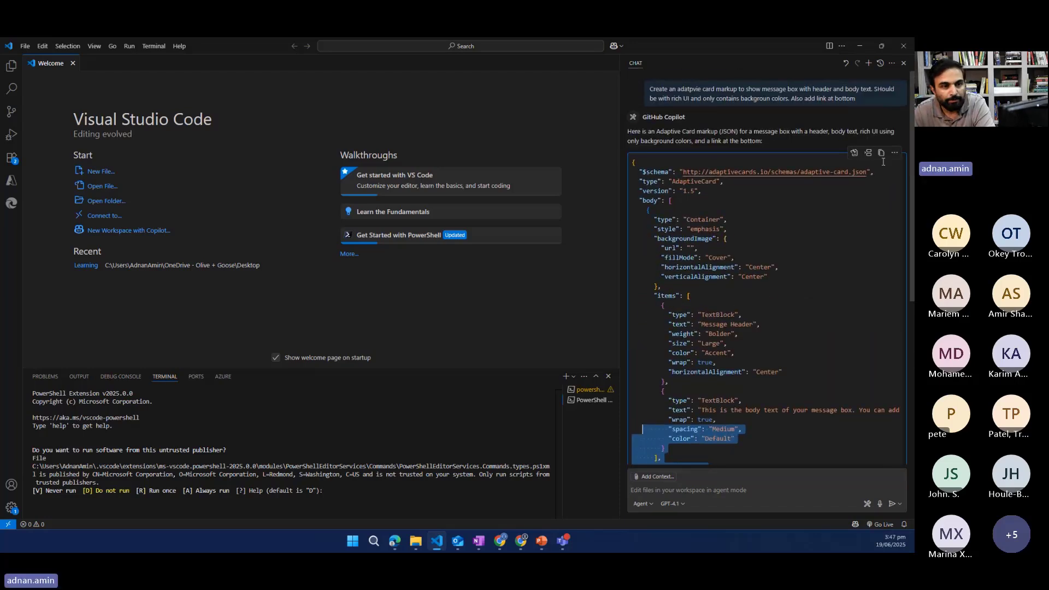
{"action": "left_click", "coordinate": [857, 46]}
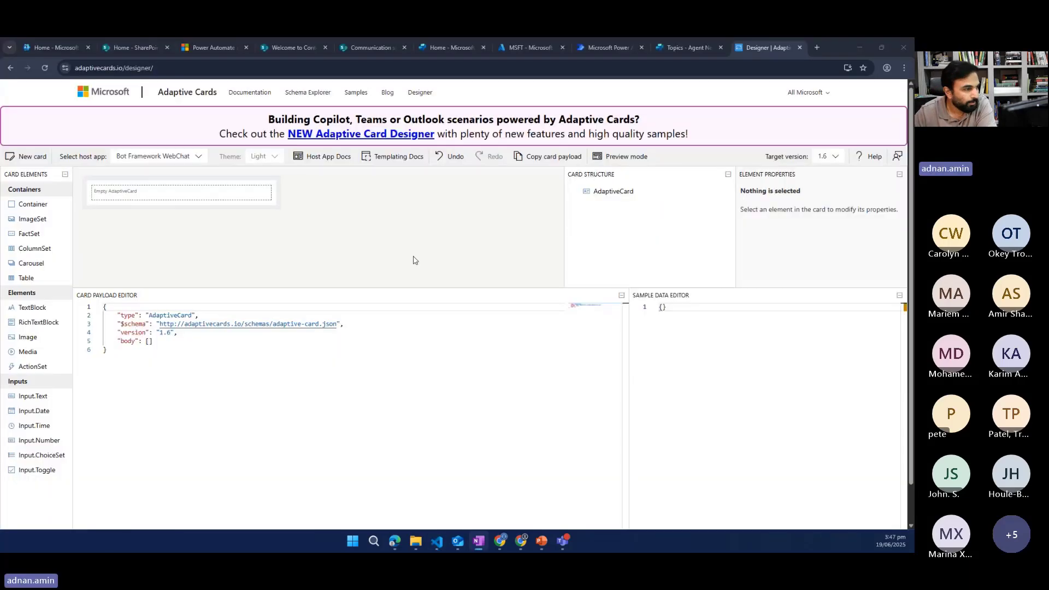
{"action": "left_click", "coordinate": [159, 339]}
{"action": "key", "text": "ctrl+a"}
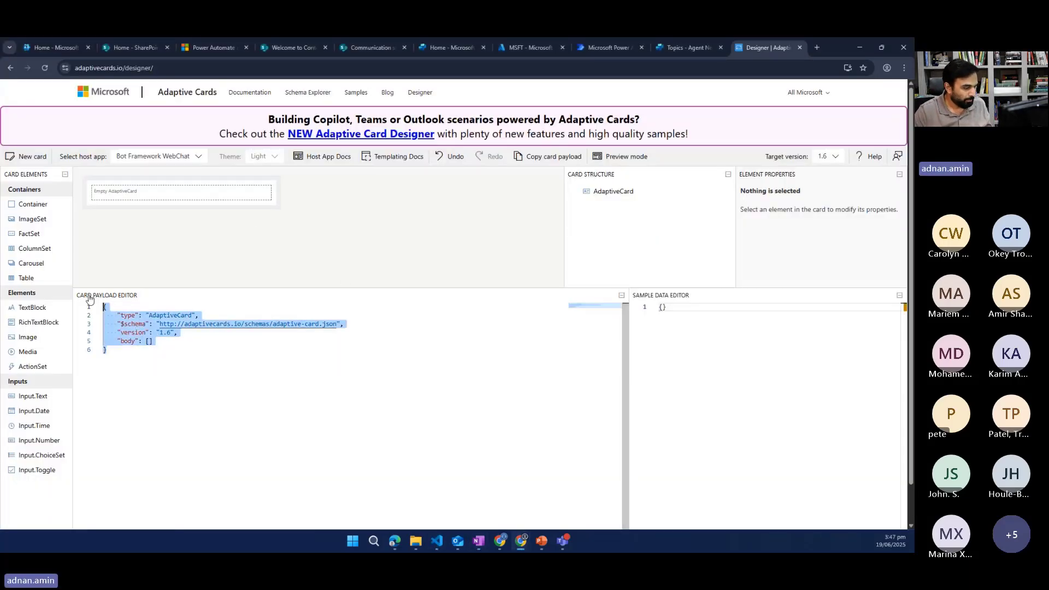
{"action": "key", "text": "ctrl+v"}
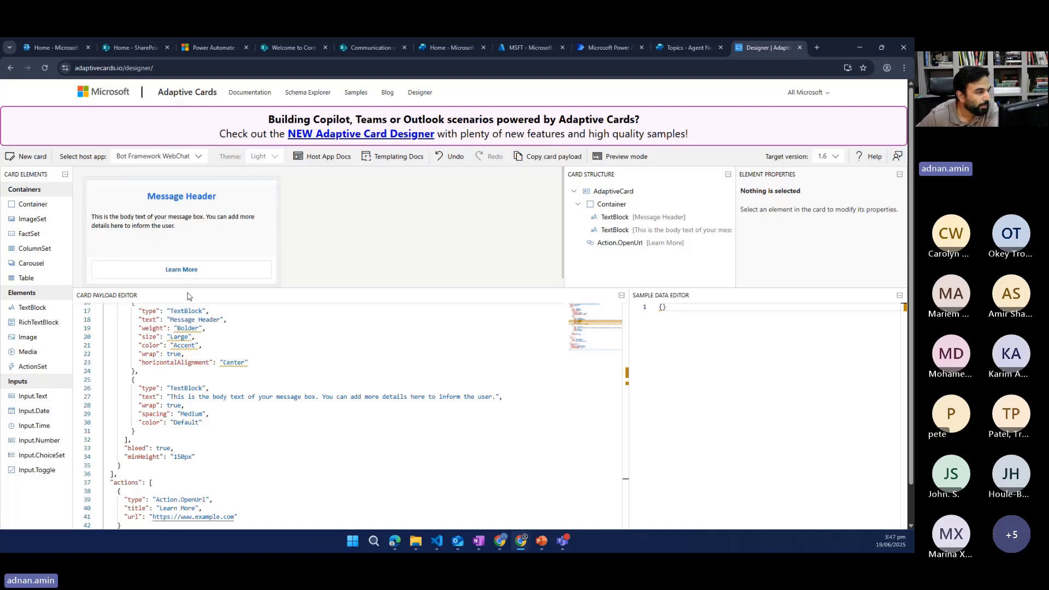
Copy the full card payload into the adaptive card of the Helpdesk Topic's new message in Copilot Studio, replacing its default JSON, and save the card.
{"action": "left_click", "coordinate": [219, 453]}
{"action": "key", "text": "ctrl+a"}
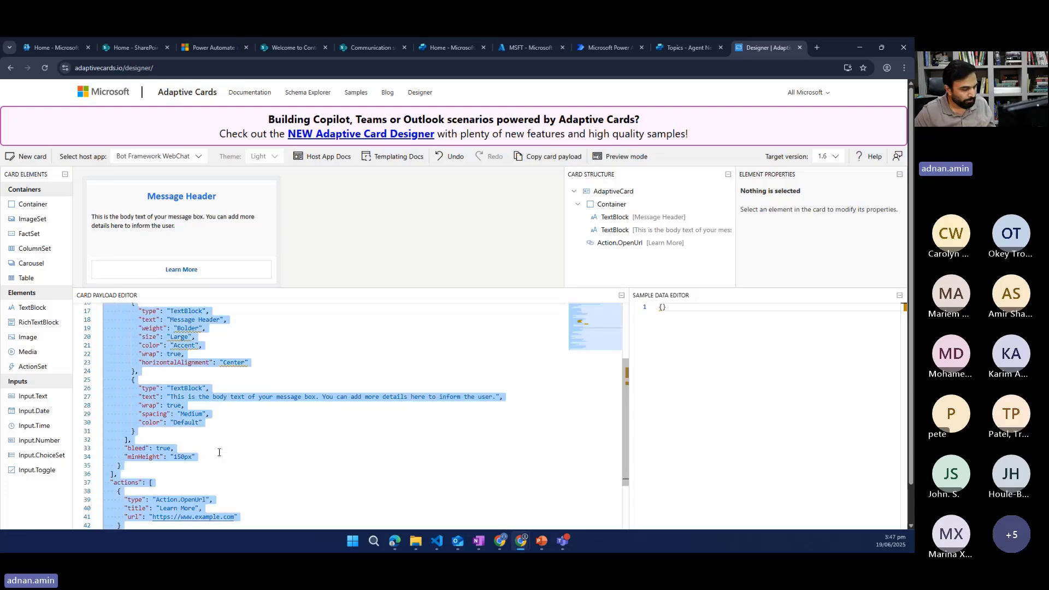
{"action": "left_click", "coordinate": [683, 48]}
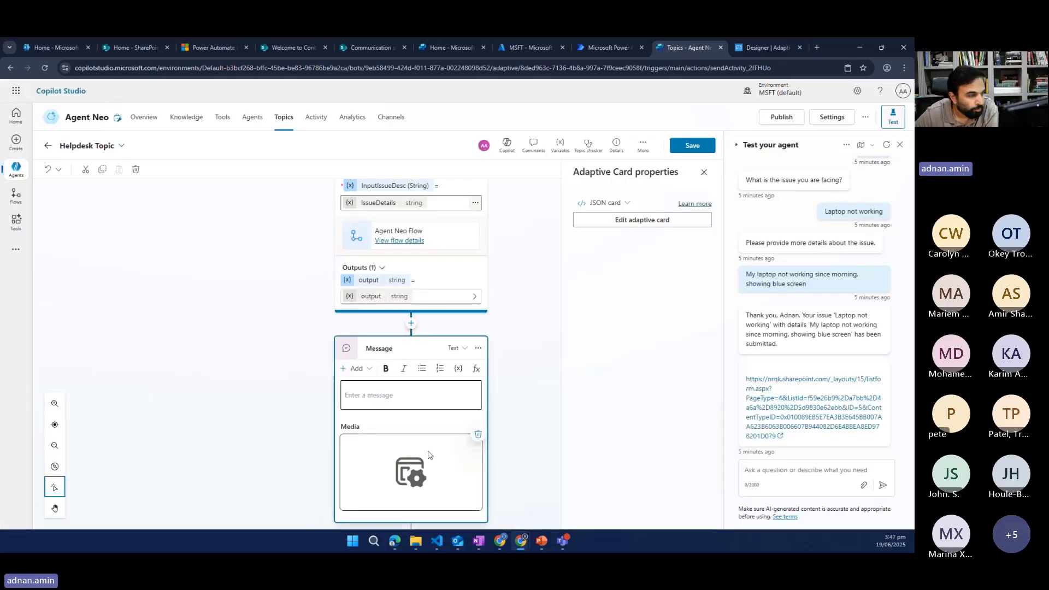
{"action": "left_click", "coordinate": [638, 223]}
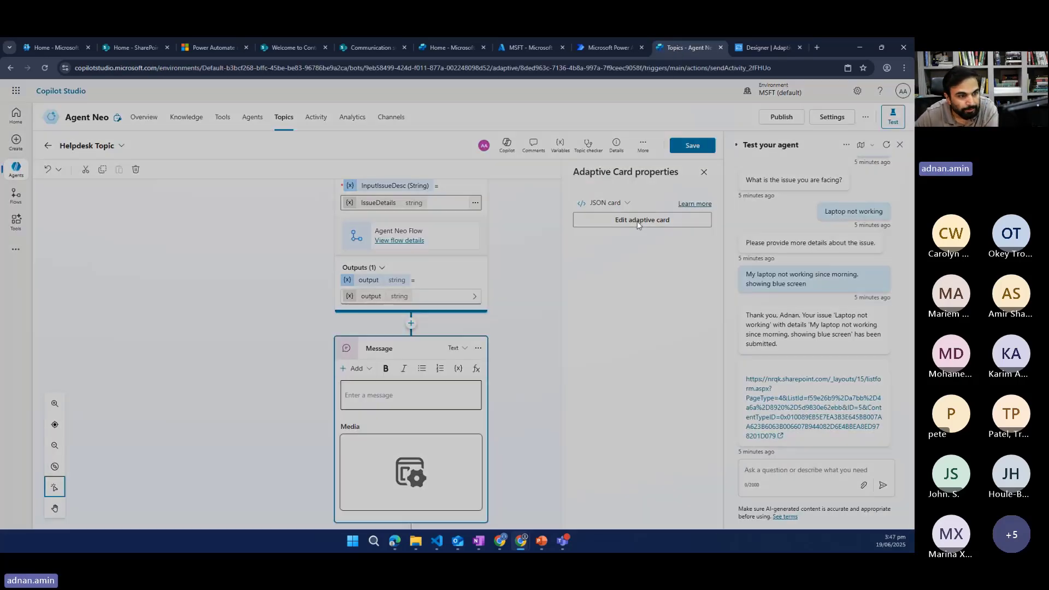
{"action": "left_click", "coordinate": [292, 447]}
{"action": "key", "text": "ctrl+a"}
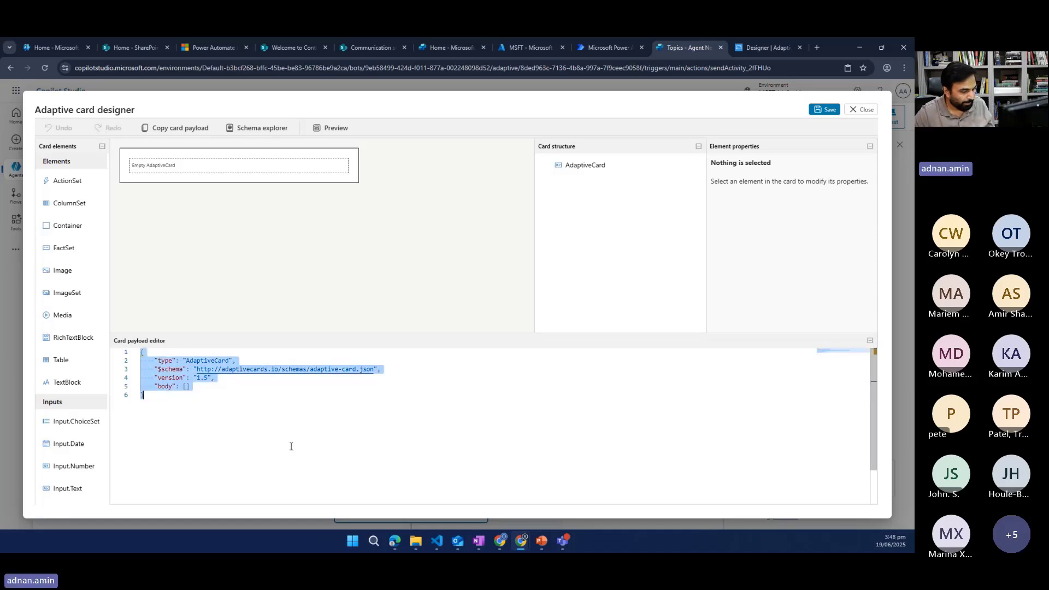
{"action": "key", "text": "ctrl+v"}
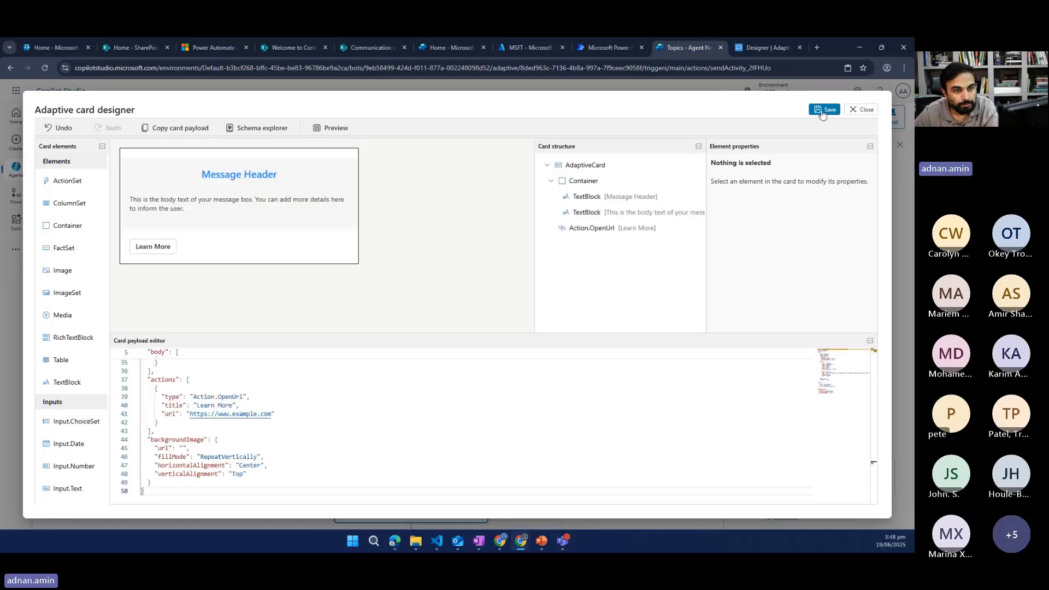
{"action": "left_click", "coordinate": [865, 109]}
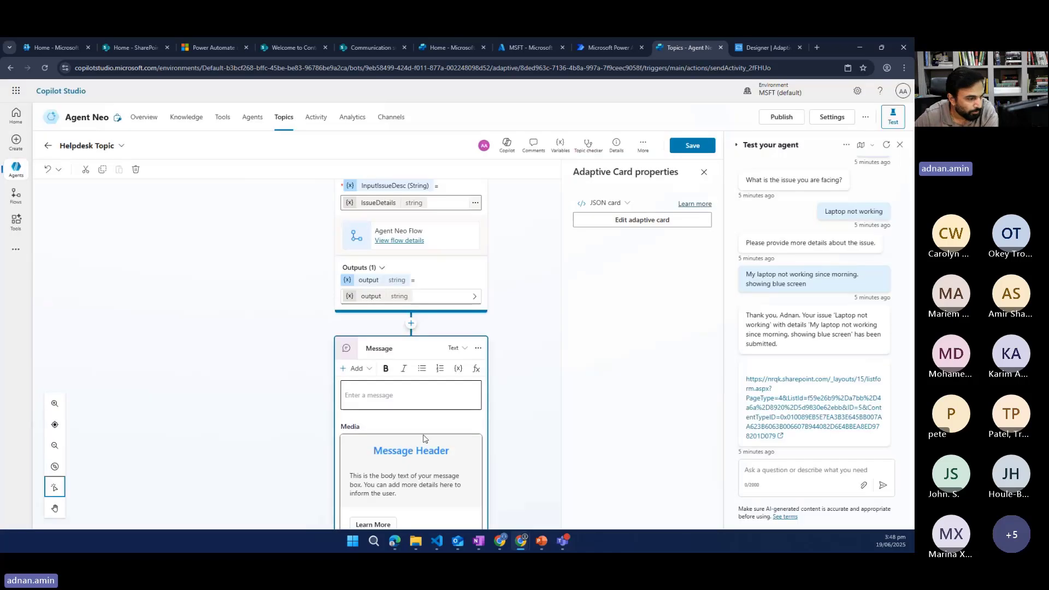
Switch the adaptive card in the message after the flow action from JSON to Formula format.
{"action": "scroll", "coordinate": [384, 475], "scroll_direction": "down", "scroll_amount": 2}
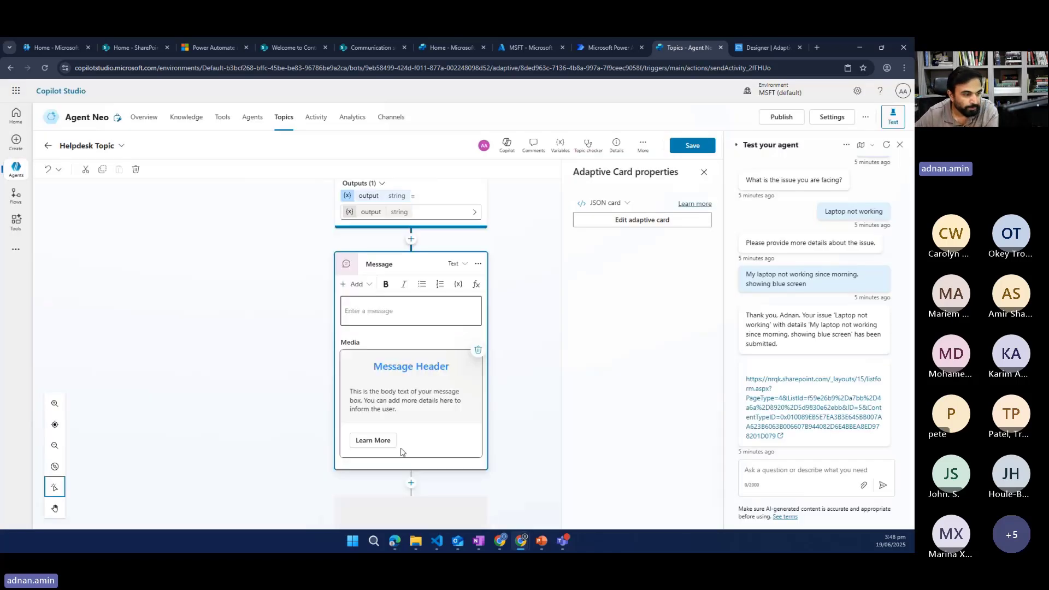
{"action": "left_click", "coordinate": [613, 208]}
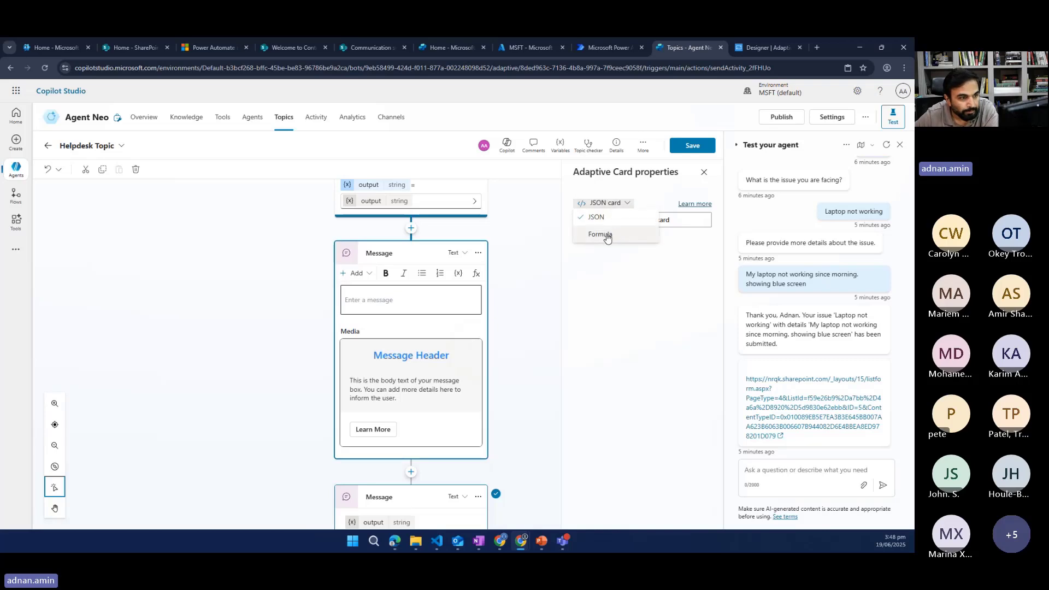
{"action": "scroll", "coordinate": [399, 347], "scroll_direction": "up", "scroll_amount": 5}
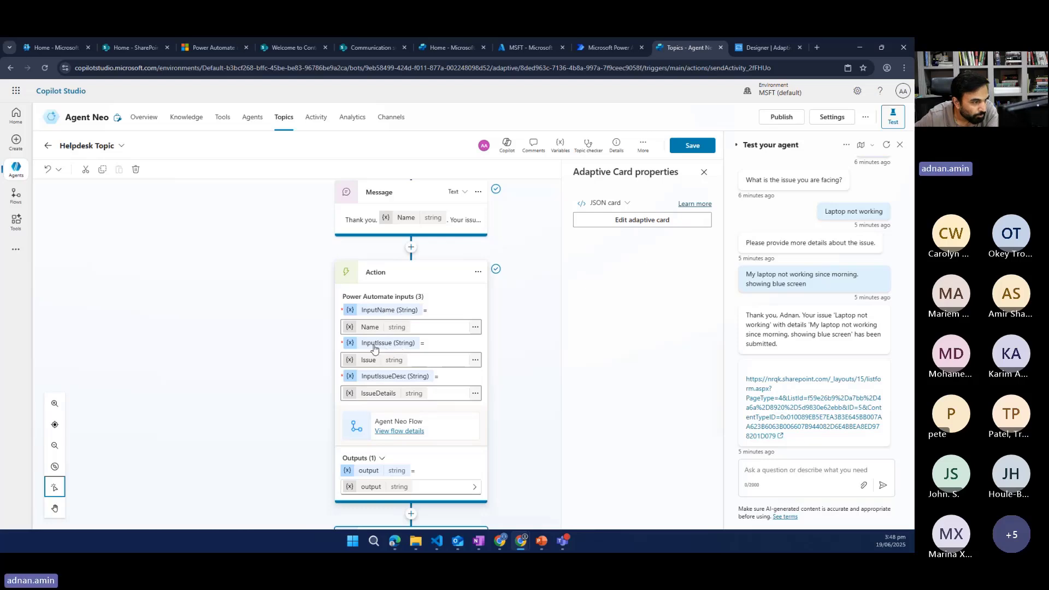
{"action": "left_click", "coordinate": [377, 382]}
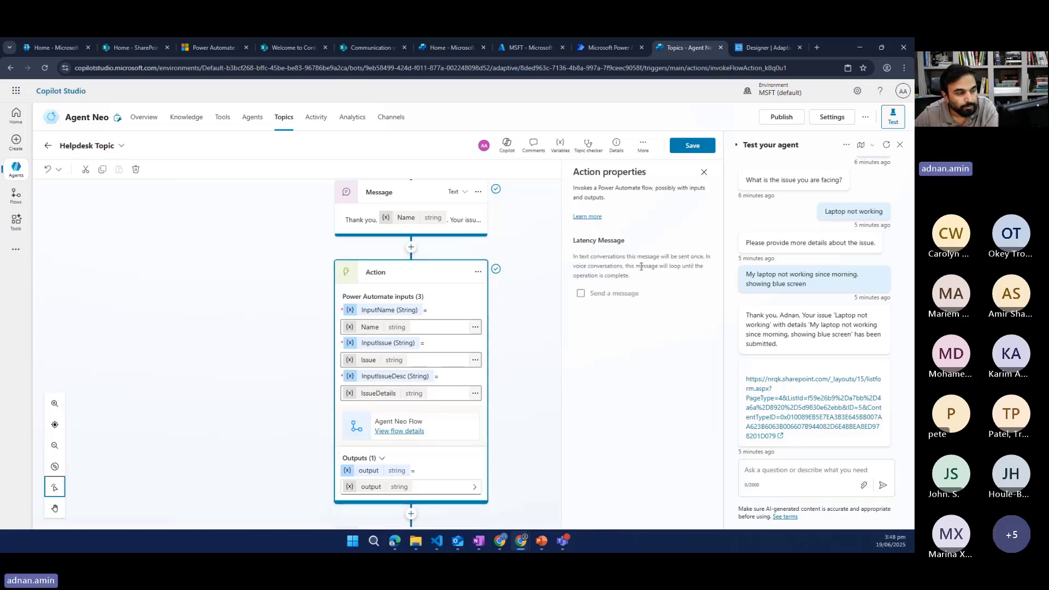
{"action": "scroll", "coordinate": [390, 435], "scroll_direction": "down", "scroll_amount": 5}
{"action": "left_click", "coordinate": [395, 424]}
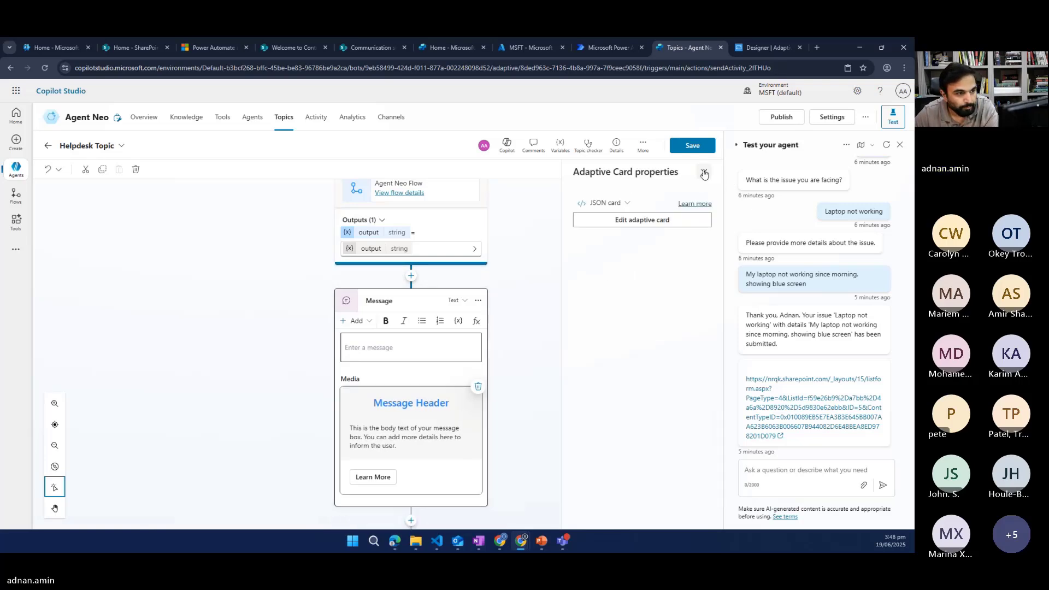
{"action": "left_click", "coordinate": [609, 202]}
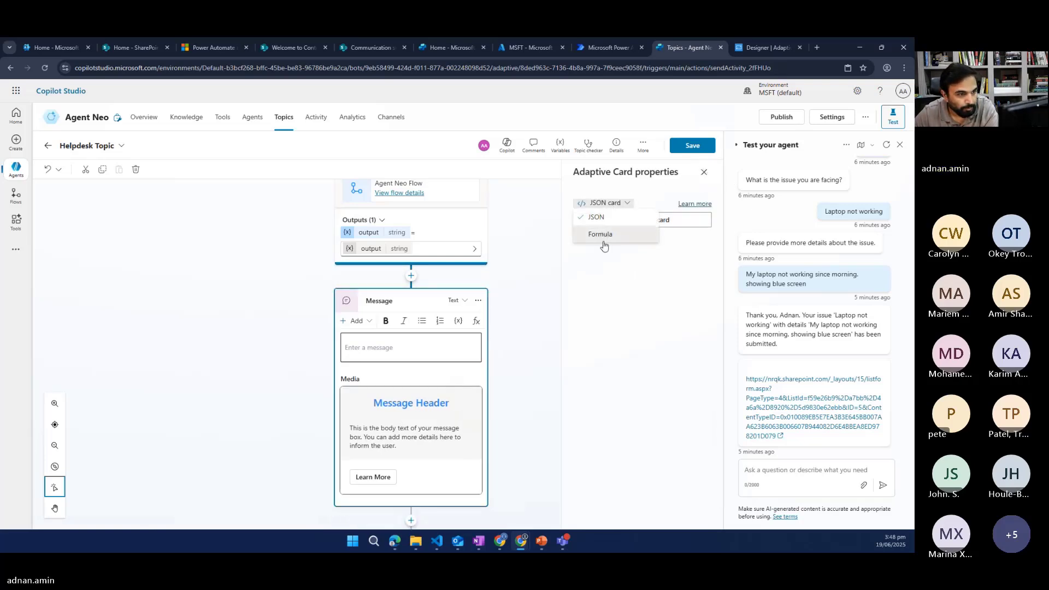
{"action": "left_click", "coordinate": [605, 239]}
Replace the "Message Header" text in the card formula's first TextBlock with Topic.Name.
{"action": "scroll", "coordinate": [637, 295], "scroll_direction": "down", "scroll_amount": 2}
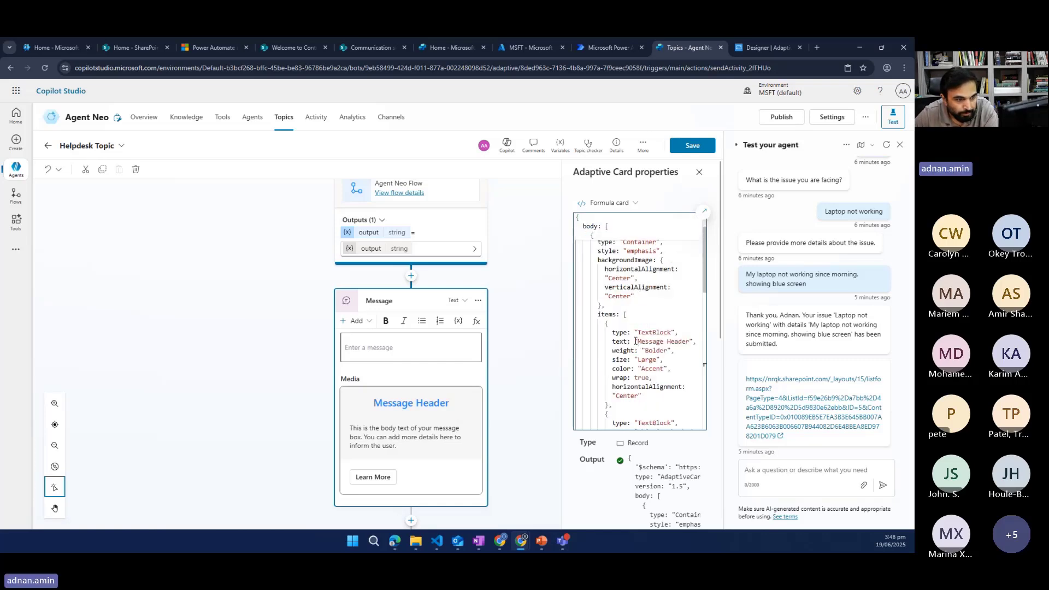
{"action": "left_click_drag", "start_coordinate": [635, 341], "coordinate": [694, 342]}
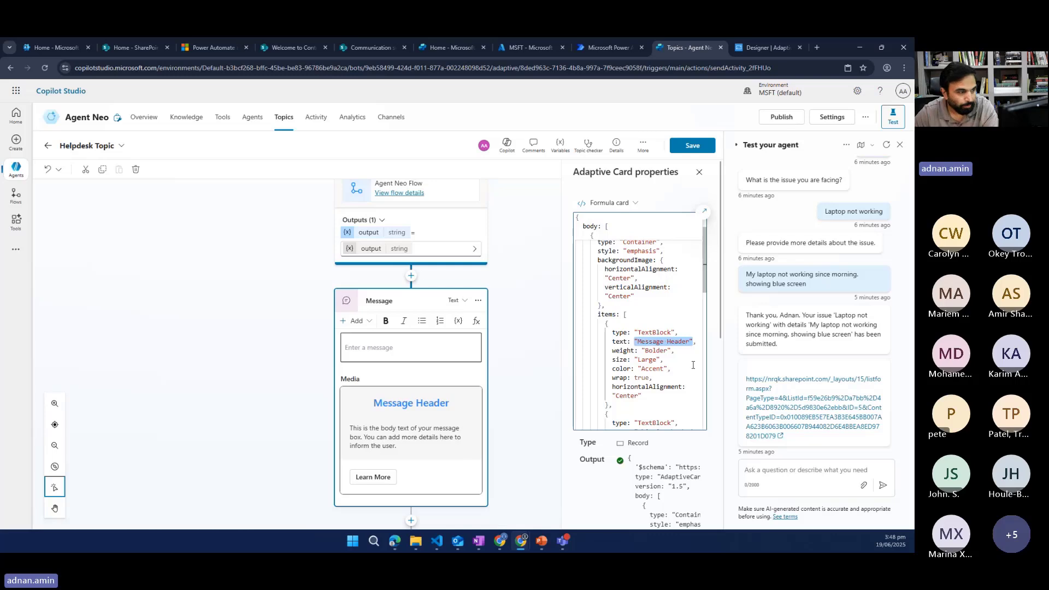
{"action": "type", "text": "T"}
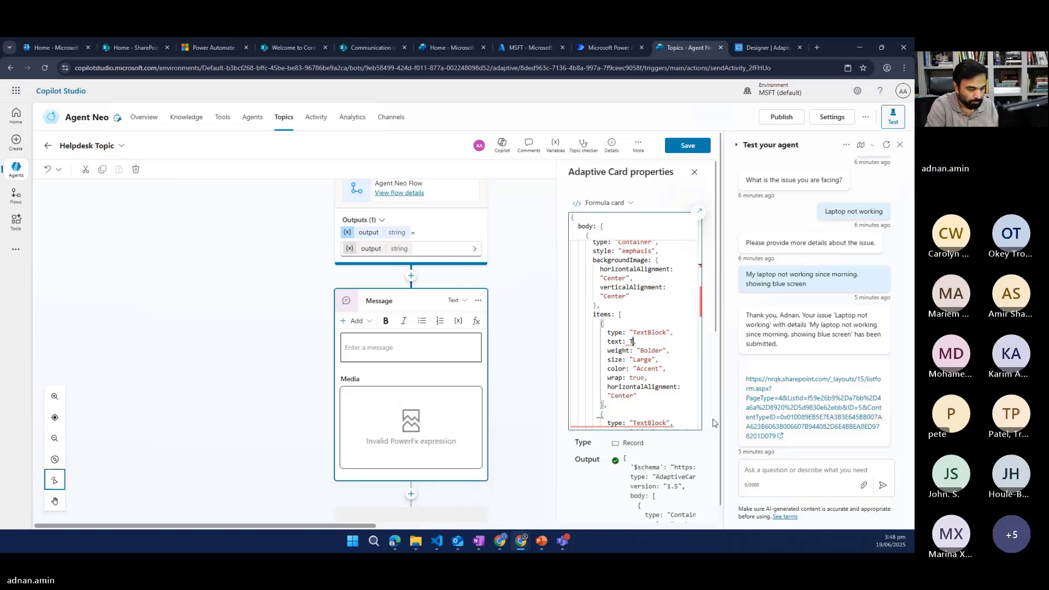
{"action": "type", "text": "opic"}
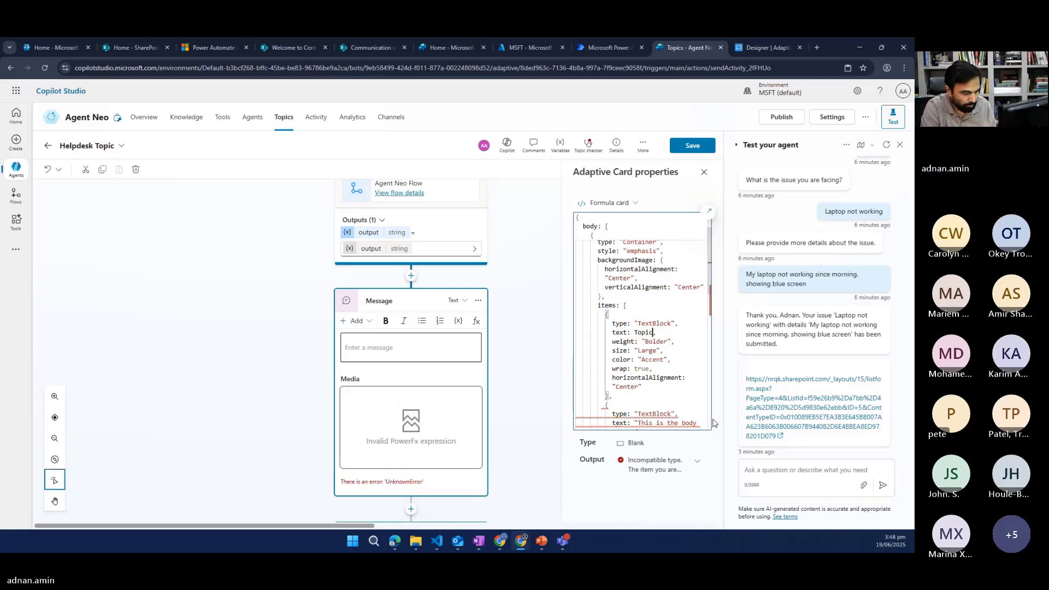
{"action": "type", "text": ".Name"}
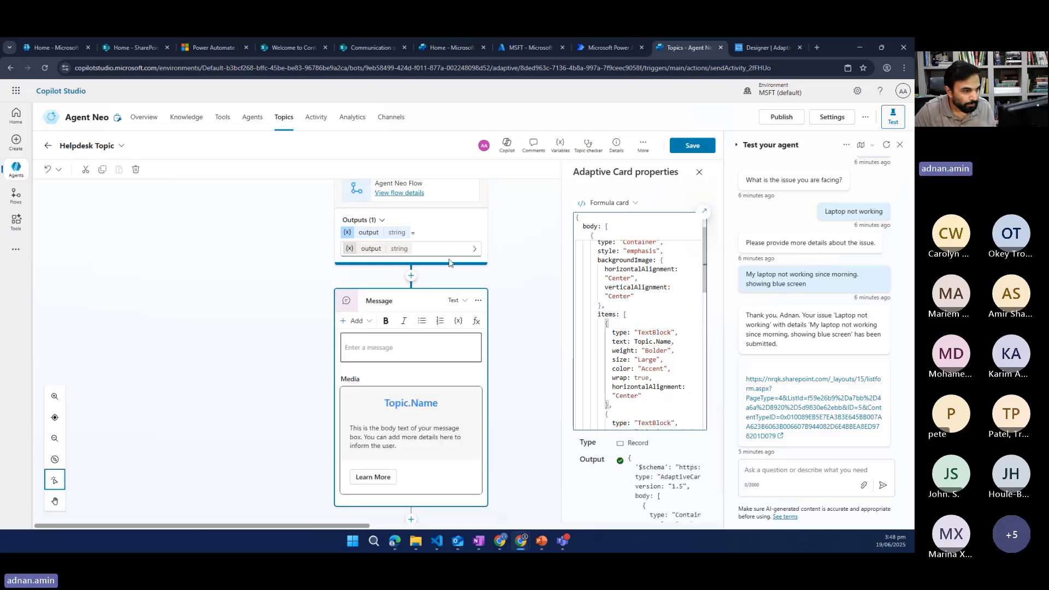
Insert "Hi " as a separate string before the body TextBlock's placeholder sentence, joining the two with &.
{"action": "scroll", "coordinate": [421, 273], "scroll_direction": "up", "scroll_amount": 5}
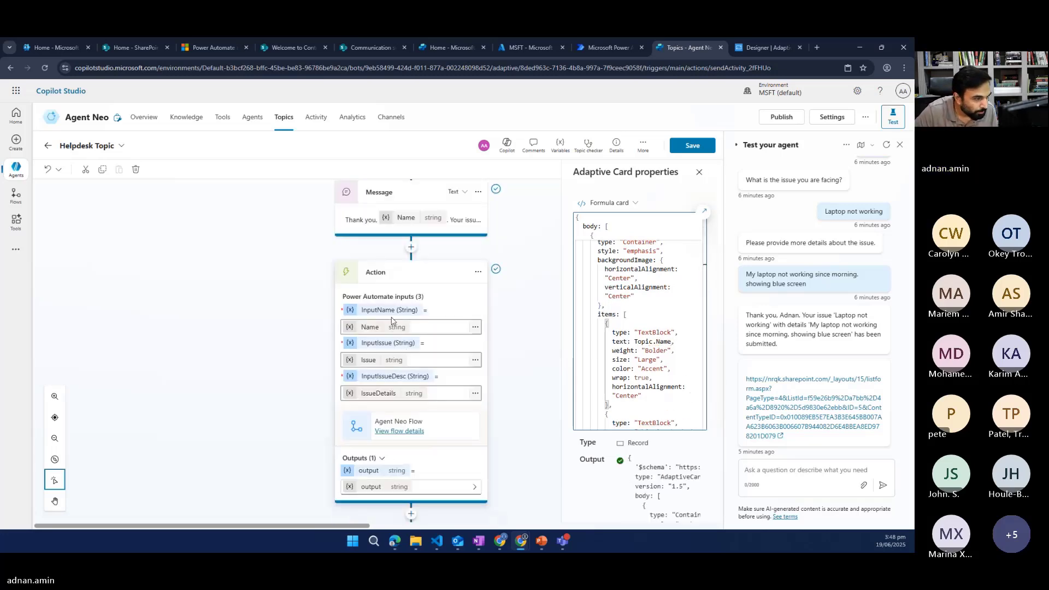
{"action": "left_click", "coordinate": [675, 355]}
{"action": "scroll", "coordinate": [677, 358], "scroll_direction": "down", "scroll_amount": 3}
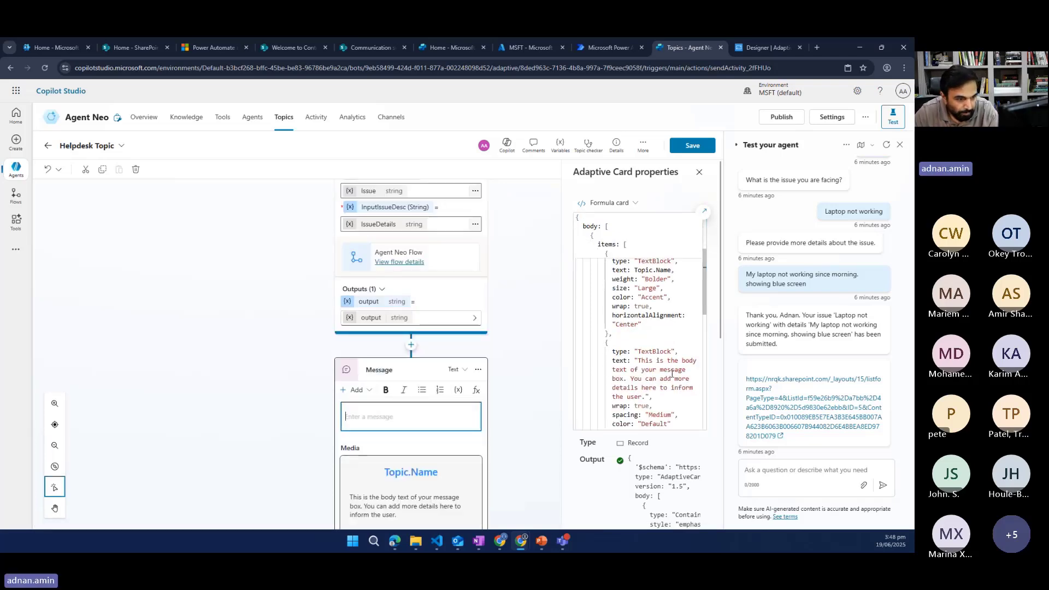
{"action": "scroll", "coordinate": [671, 373], "scroll_direction": "down", "scroll_amount": 1}
{"action": "left_click", "coordinate": [637, 337]}
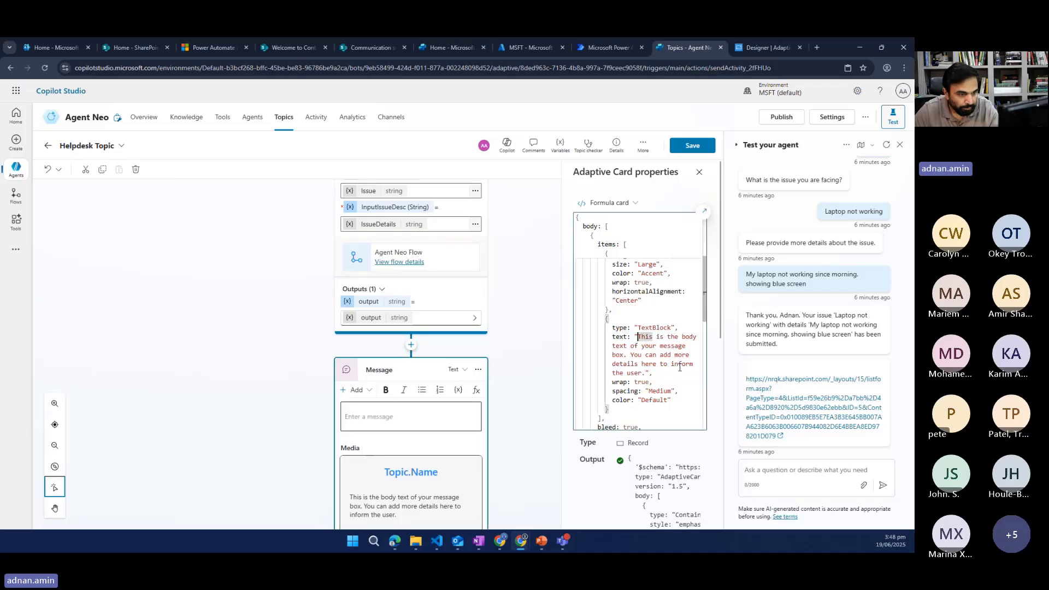
{"action": "key", "text": "Left"}
{"action": "type", "text": "Hi"}
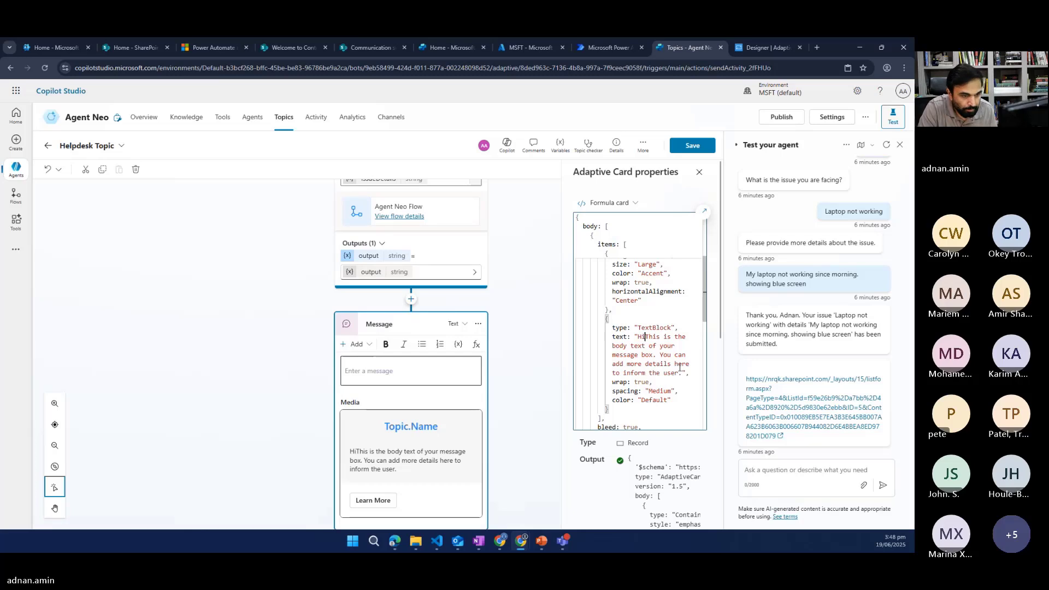
{"action": "type", "text": " \" "}
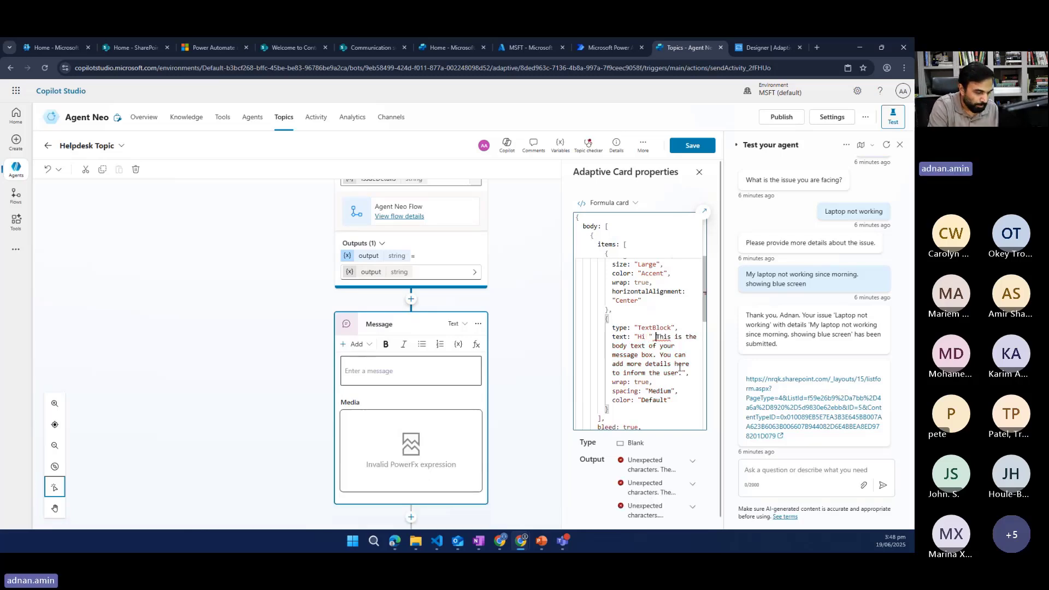
{"action": "type", "text": "& \""}
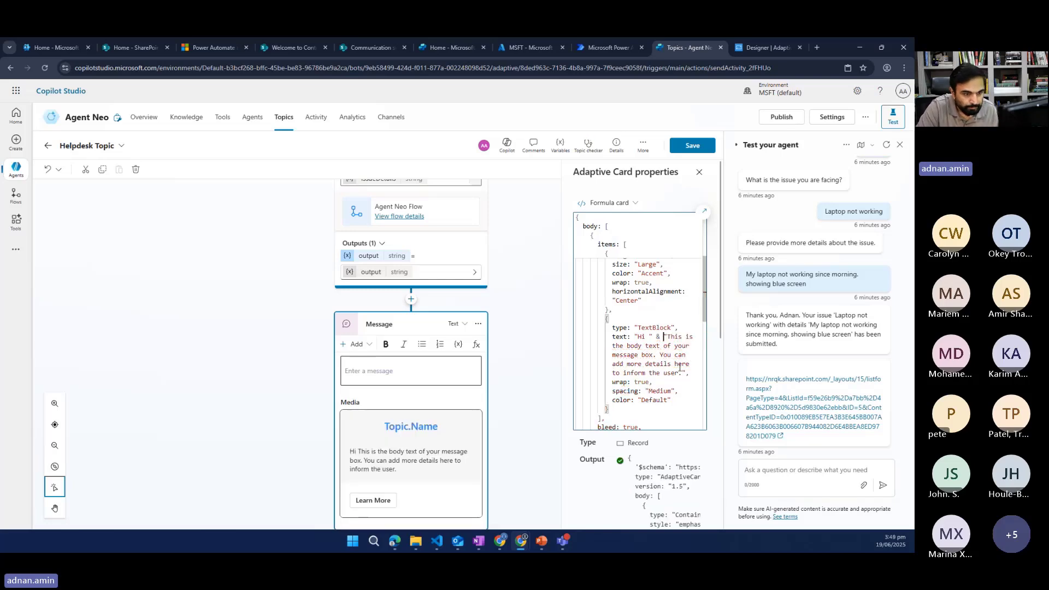
Insert Topic.Issue between the "Hi " string and the placeholder sentence, concatenated with & on both sides.
{"action": "key", "text": "Left"}
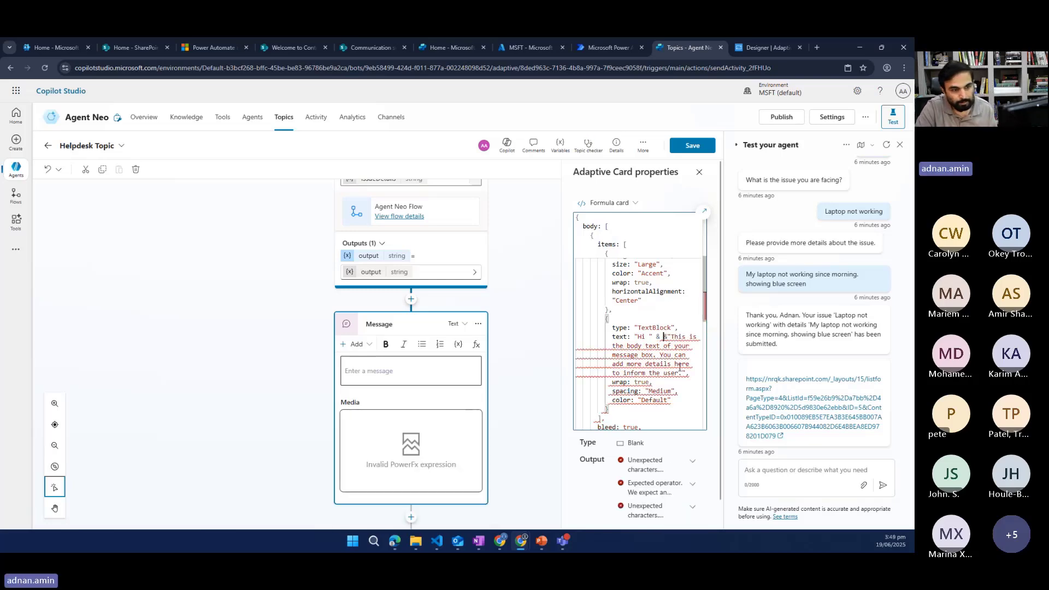
{"action": "type", "text": "Topic"}
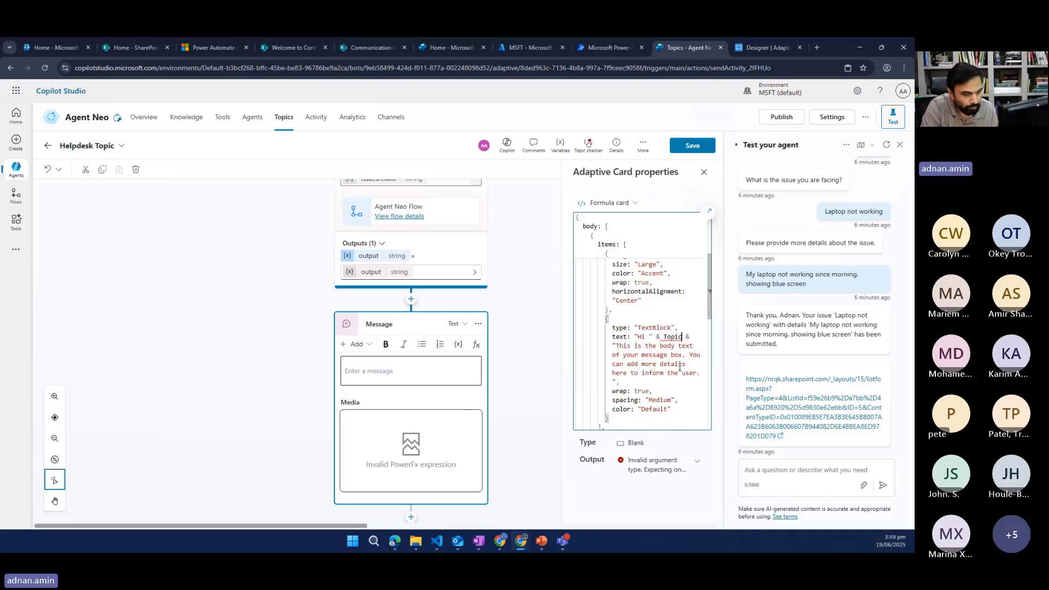
{"action": "type", "text": "."}
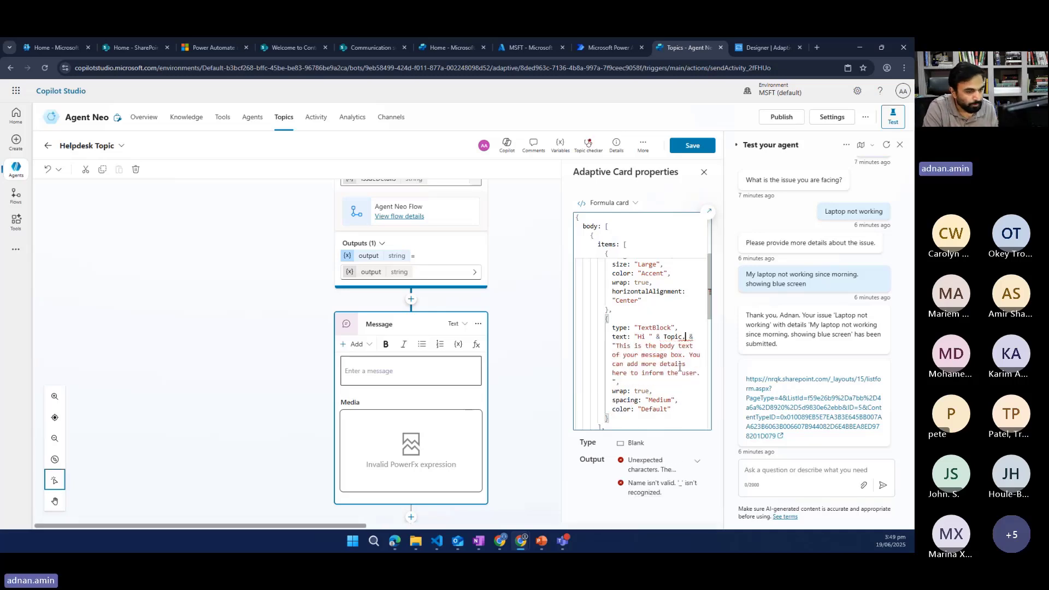
{"action": "type", "text": "Issue"}
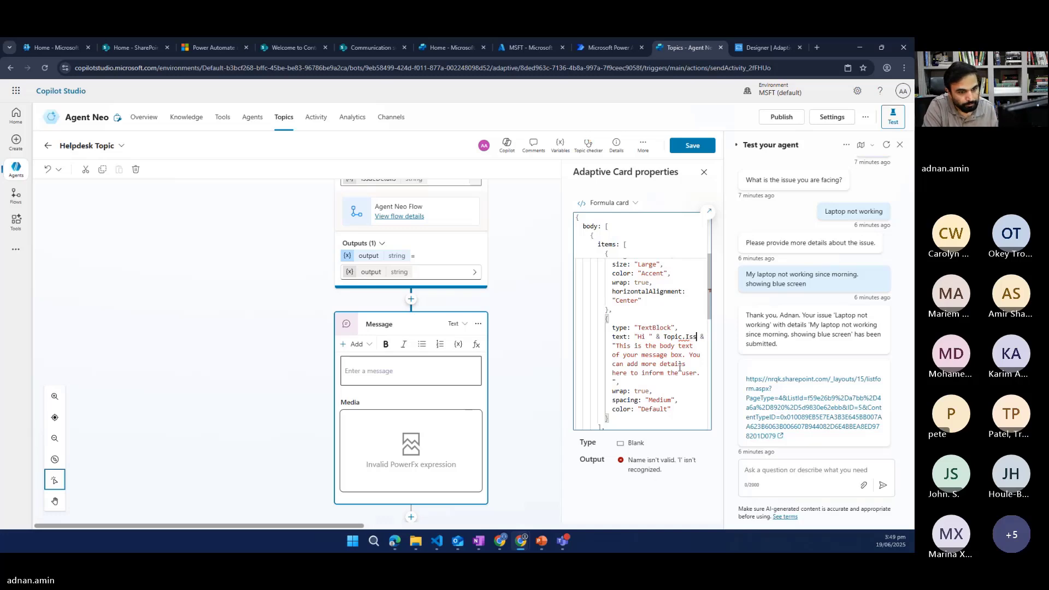
Change the variable in the card's header TextBlock to Topic.Issue.
{"action": "scroll", "coordinate": [499, 272], "scroll_direction": "up", "scroll_amount": 3}
{"action": "scroll", "coordinate": [388, 333], "scroll_direction": "up", "scroll_amount": 1}
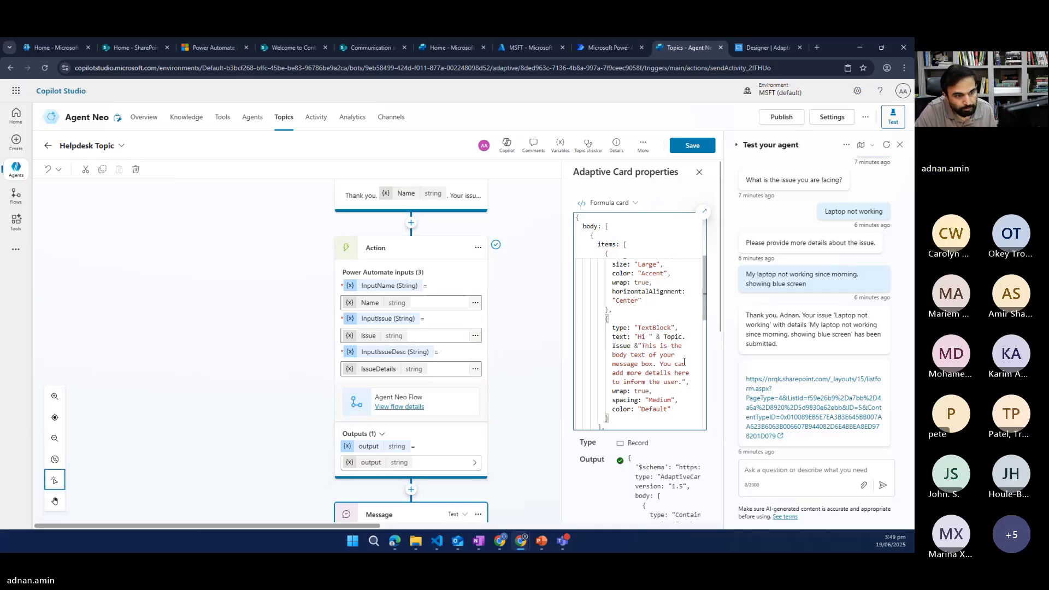
{"action": "scroll", "coordinate": [664, 328], "scroll_direction": "up", "scroll_amount": 2}
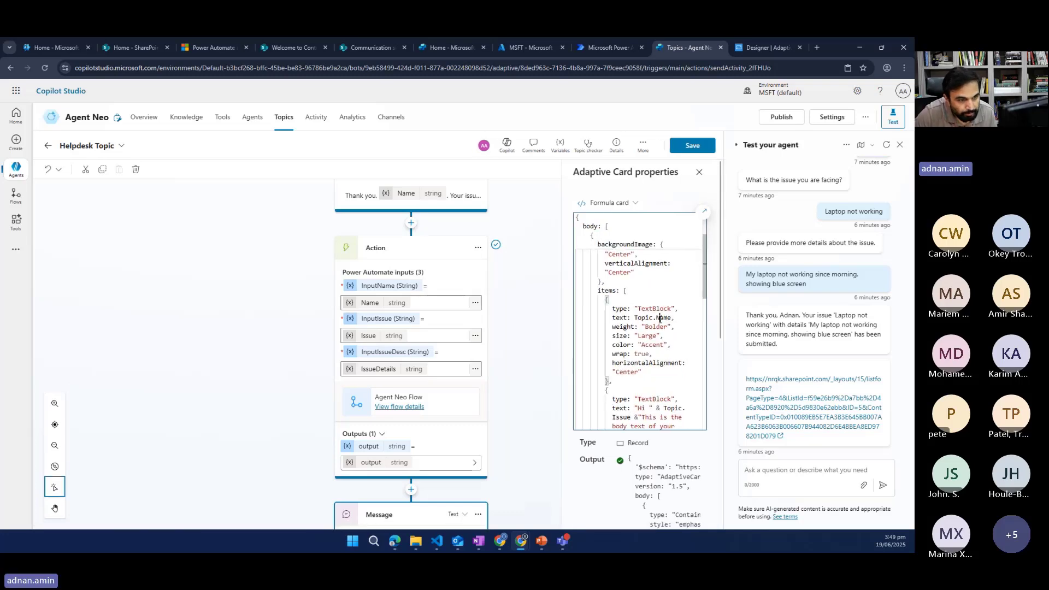
{"action": "left_click", "coordinate": [660, 319]}
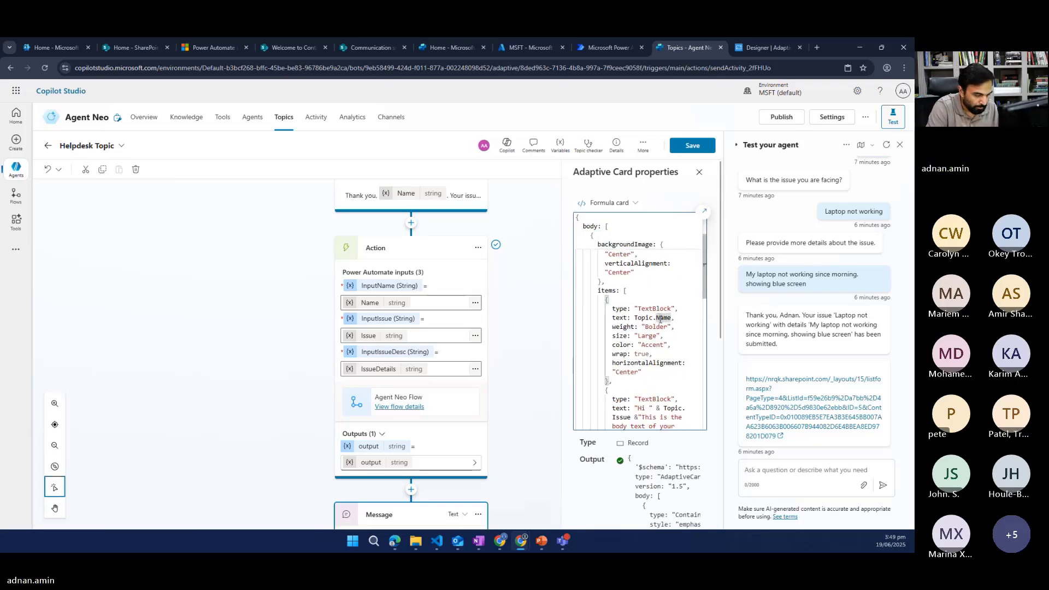
{"action": "type", "text": "Issue"}
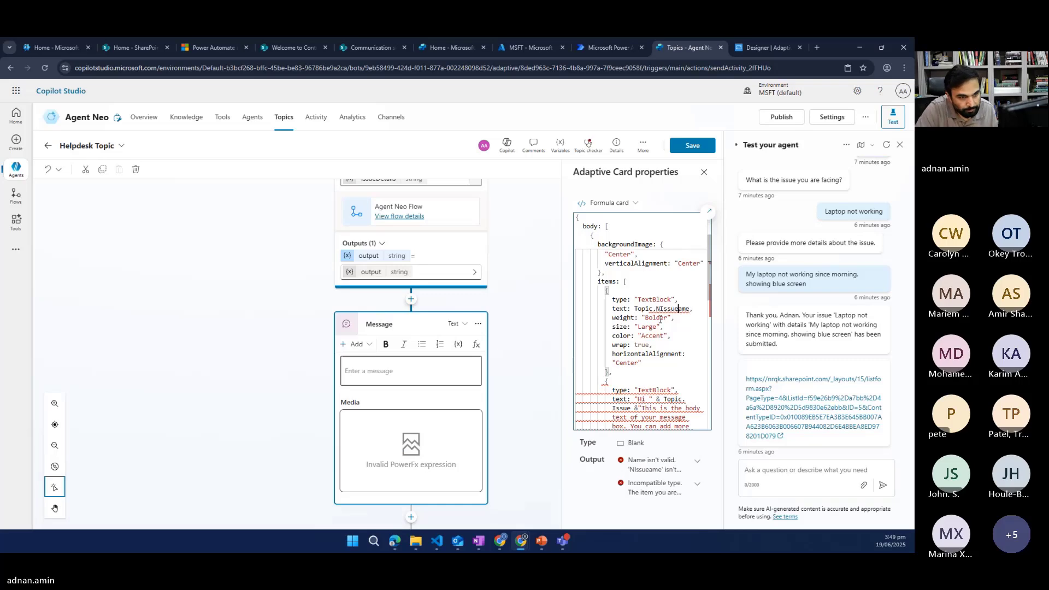
{"action": "key", "text": "Delete"}
{"action": "key", "text": "Delete"}
{"action": "key", "text": "Delete"}
{"action": "key", "text": "Left"}
{"action": "key", "text": "Left"}
{"action": "key", "text": "Left"}
{"action": "key", "text": "Left"}
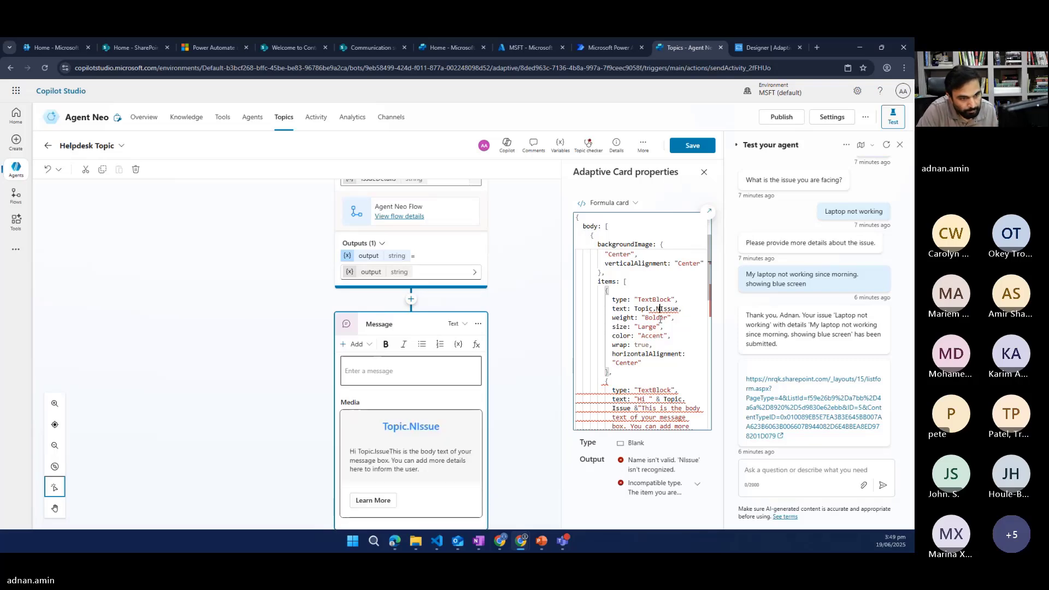
{"action": "key", "text": "Delete"}
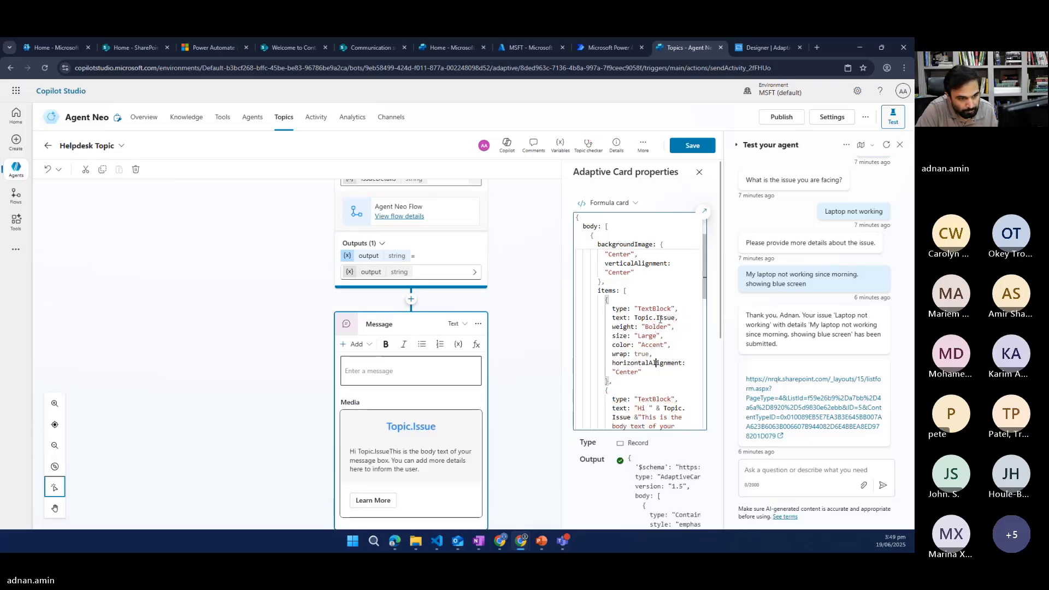
Change the variable after "Hi " in the body TextBlock to Topic.Name.
{"action": "key", "text": "Down"}
{"action": "key", "text": "Down"}
{"action": "key", "text": "Down"}
{"action": "key", "text": "Down"}
{"action": "key", "text": "Left"}
{"action": "key", "text": "Left"}
{"action": "key", "text": "Left"}
{"action": "key", "text": "Left"}
{"action": "key", "text": "Left"}
{"action": "key", "text": "Left"}
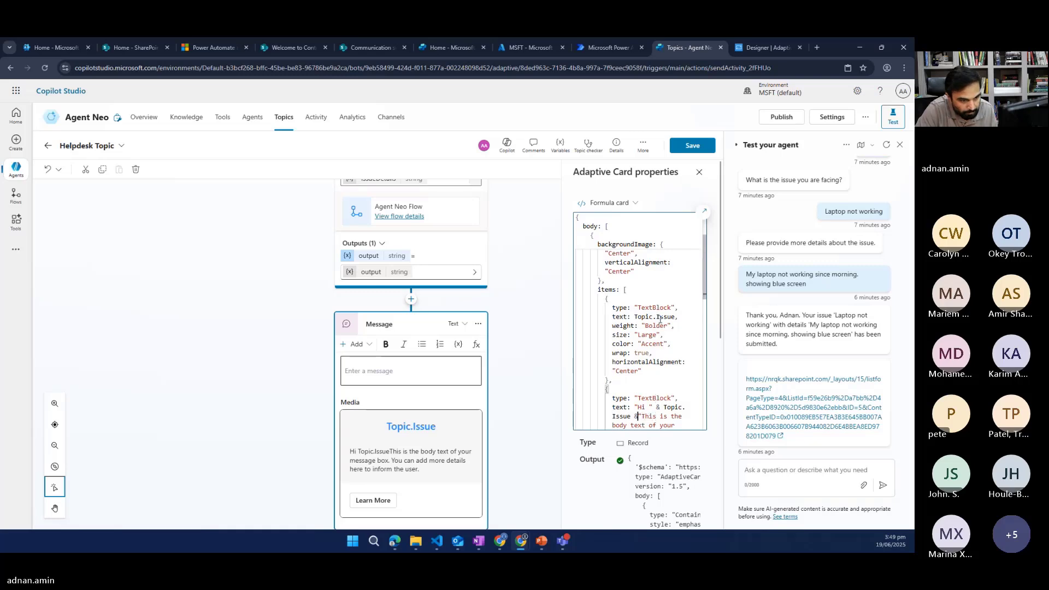
{"action": "key", "text": "shift+Left"}
{"action": "key", "text": "shift+Left"}
{"action": "key", "text": "shift+Left"}
{"action": "key", "text": "shift+Left"}
{"action": "key", "text": "shift+Left"}
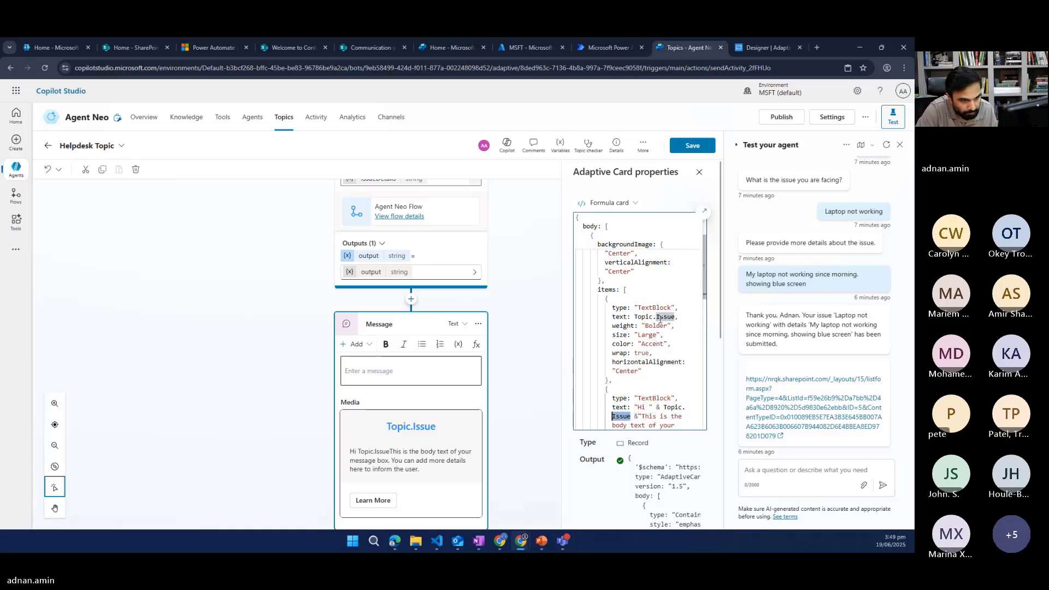
{"action": "type", "text": "Name"}
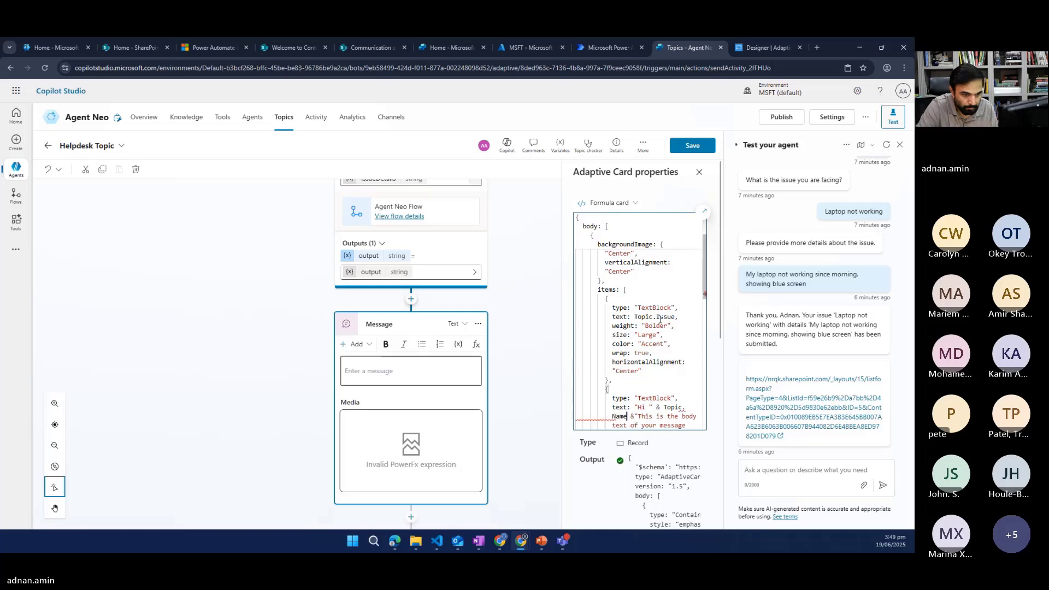
Replace the placeholder sentence after Topic.Name in the body TextBlock with just a comma and a space inside the quotes.
{"action": "key", "text": "Right"}
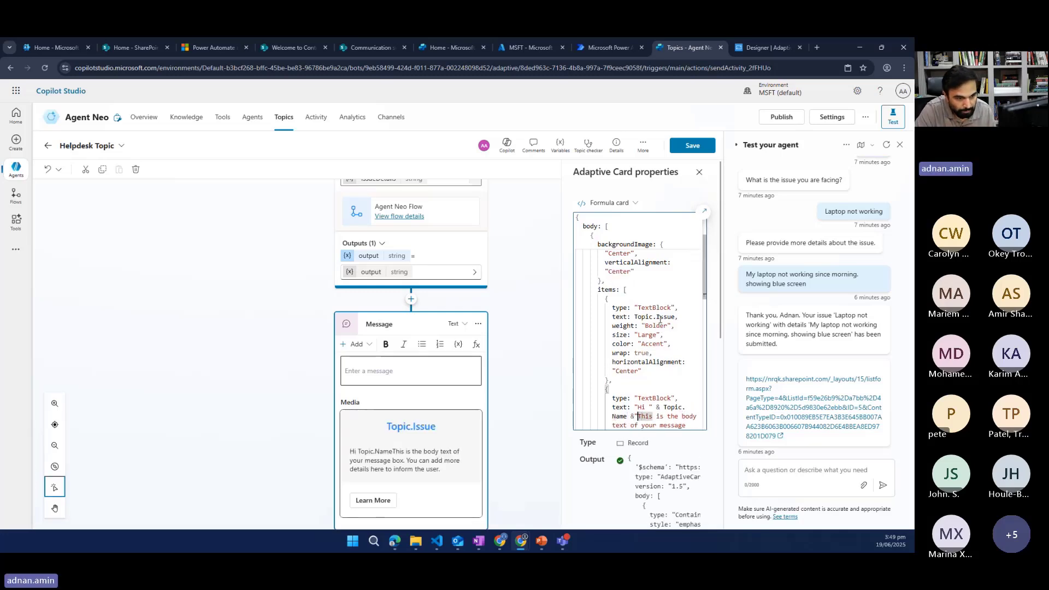
{"action": "key", "text": "shift+Down"}
{"action": "key", "text": "shift+Down"}
{"action": "key", "text": "shift+Down"}
{"action": "key", "text": "shift+Down"}
{"action": "key", "text": "shift+Down"}
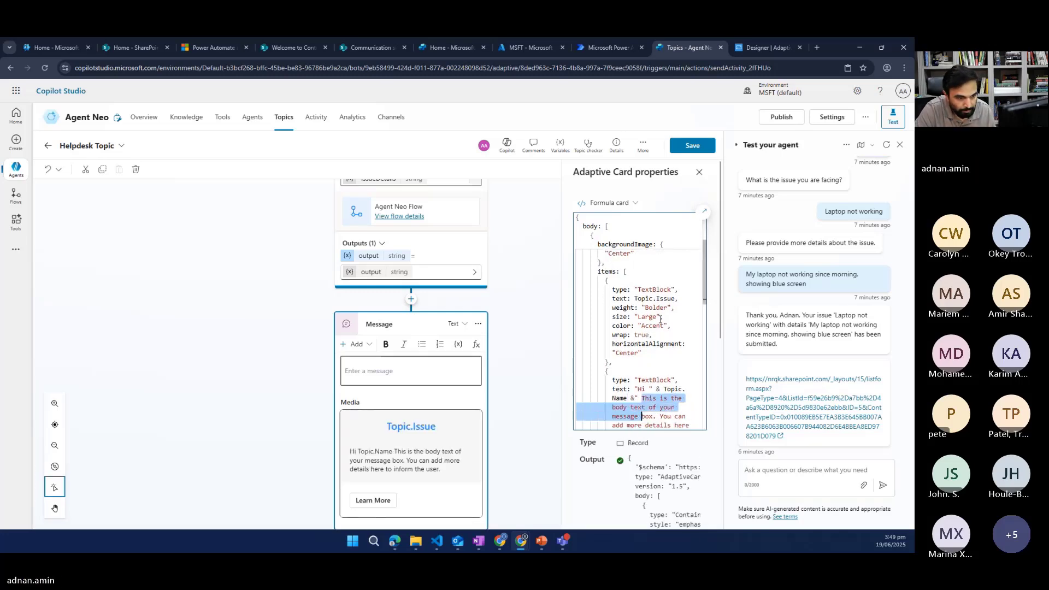
{"action": "key", "text": "shift+Up"}
{"action": "key", "text": "shift+Right"}
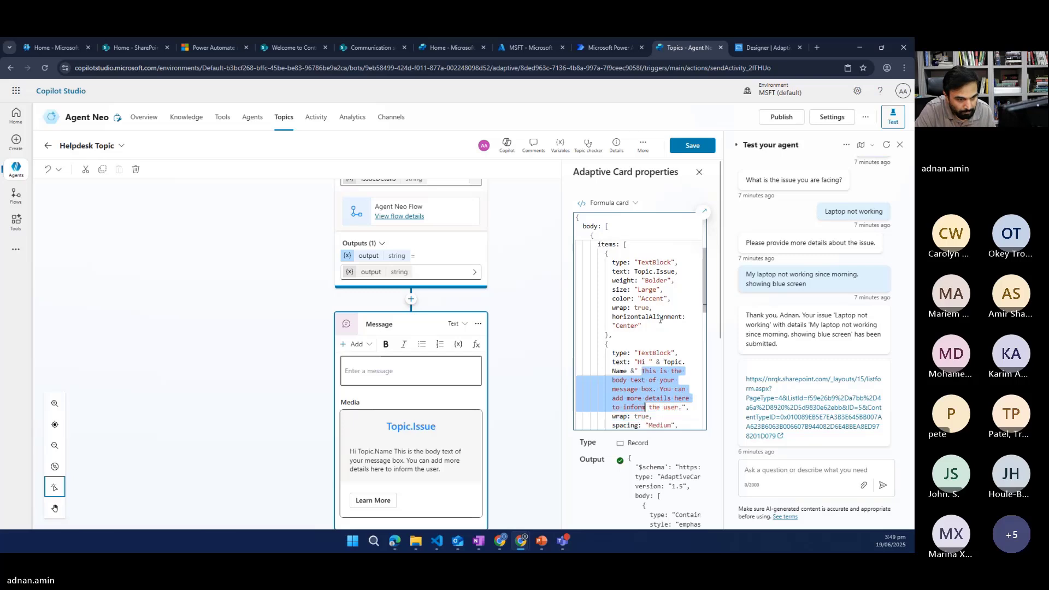
{"action": "key", "text": "shift+End"}
{"action": "key", "text": "shift+Left"}
{"action": "key", "text": "shift+Left"}
{"action": "key", "text": "shift+Left"}
{"action": "key", "text": "Delete"}
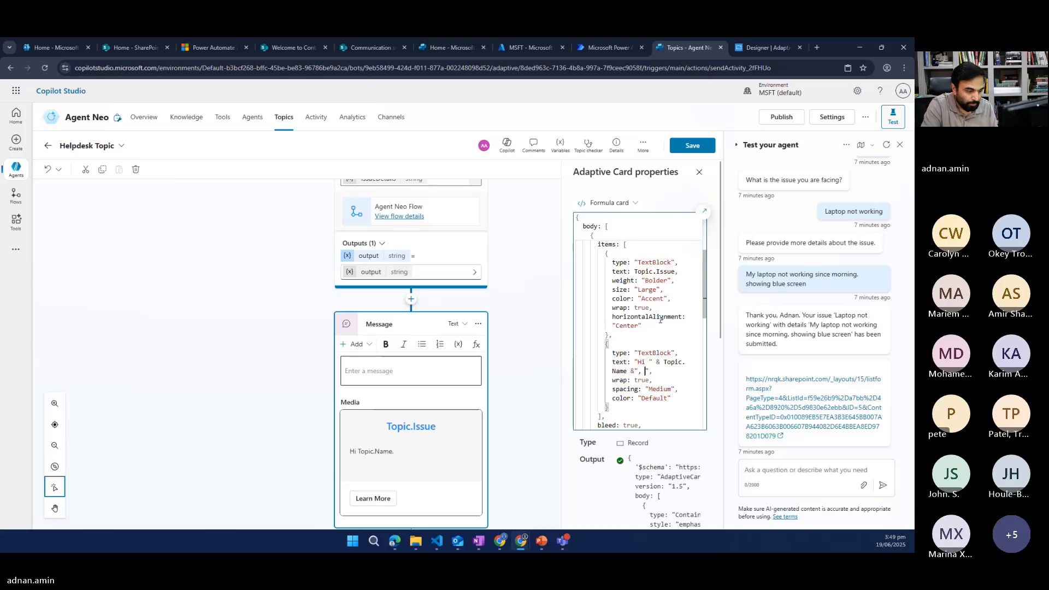
Continue the body TextBlock's last string with "you request has been submitted to helpdesk, you can find further details below".
{"action": "type", "text": "you "}
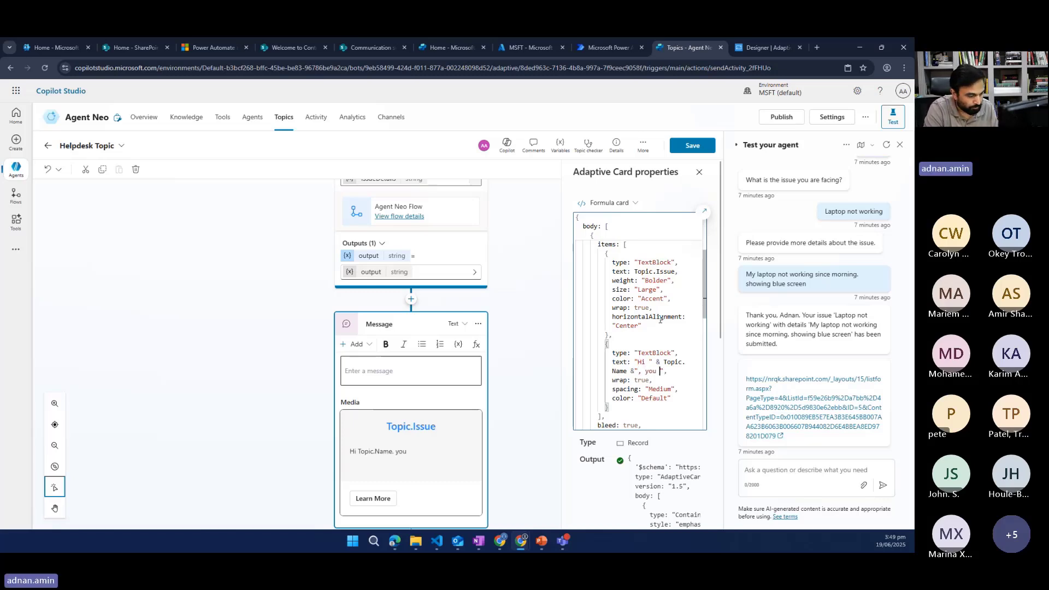
{"action": "type", "text": "request"}
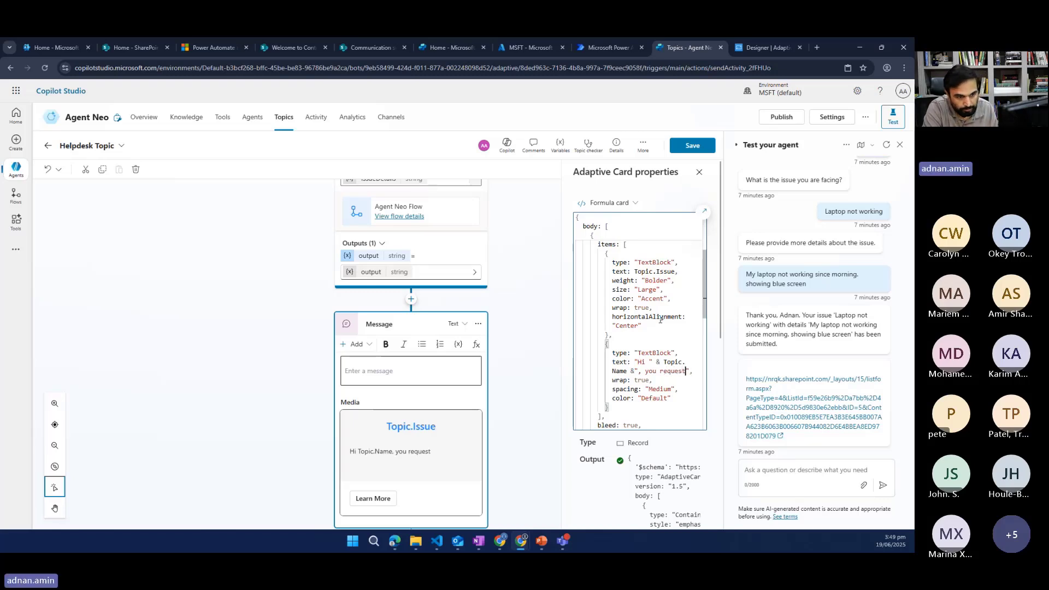
{"action": "type", "text": " has been s"}
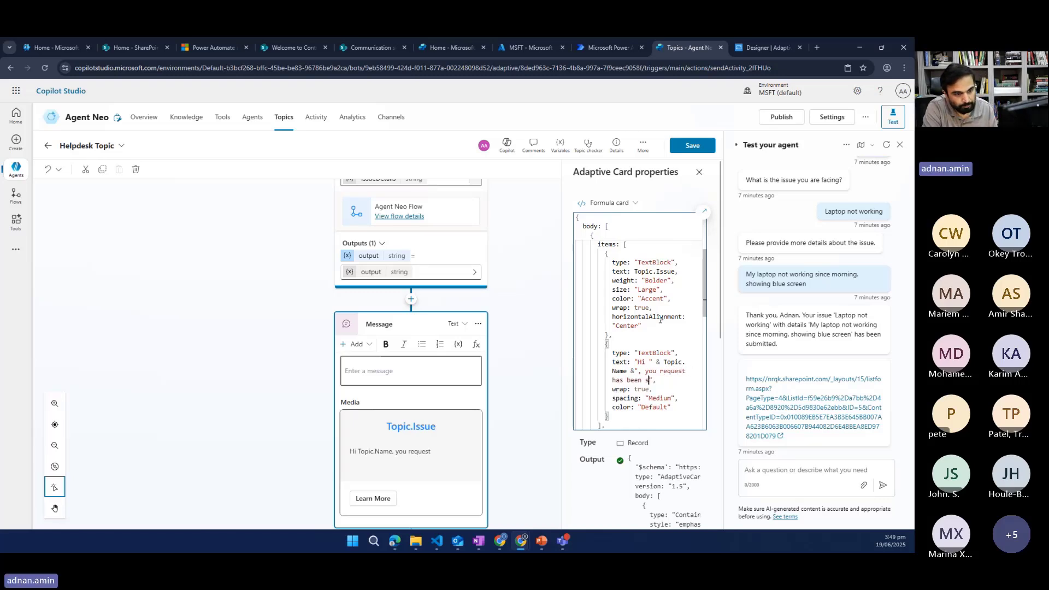
{"action": "type", "text": "ubm"}
{"action": "type", "text": "itted to"}
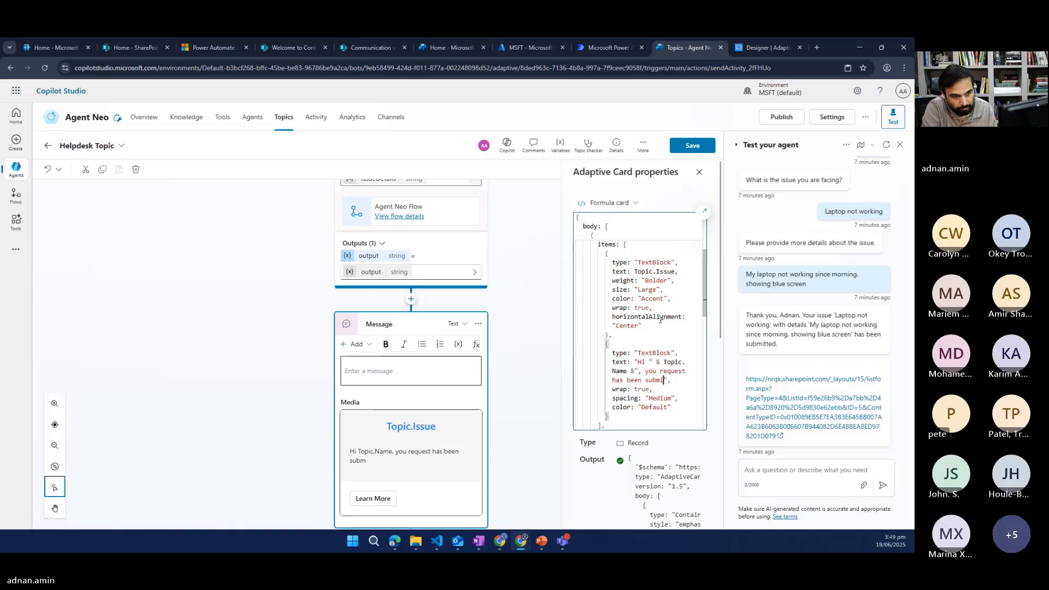
{"action": "type", "text": " helpdesk"}
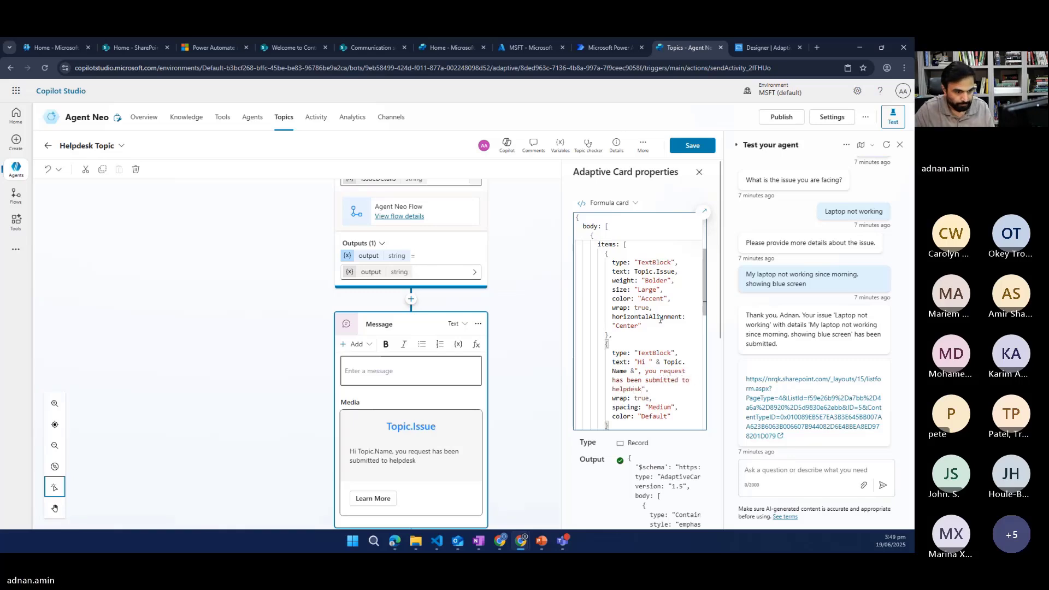
{"action": "type", "text": ", you "}
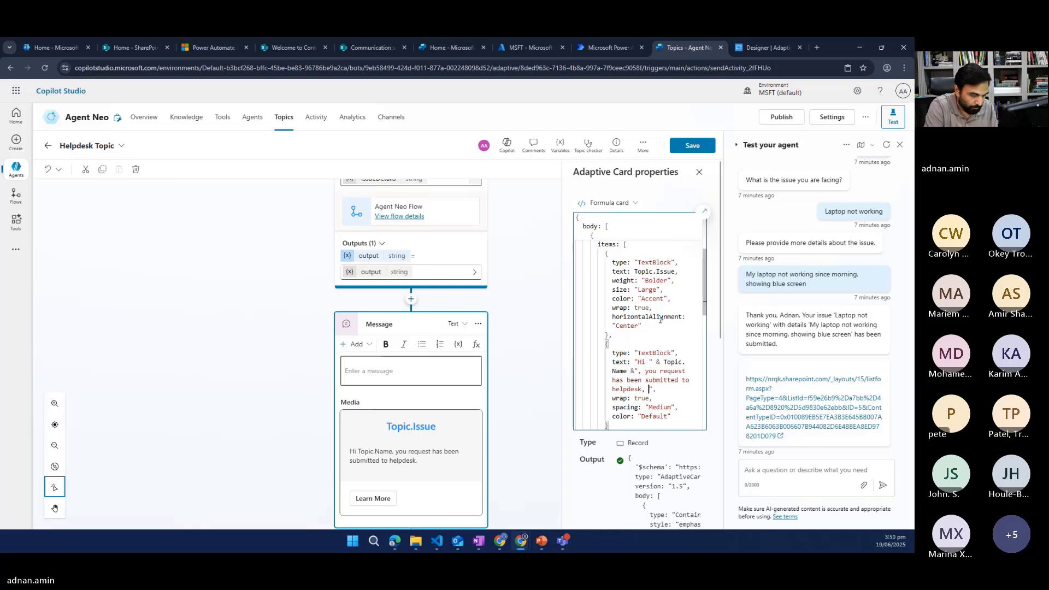
{"action": "type", "text": "can "}
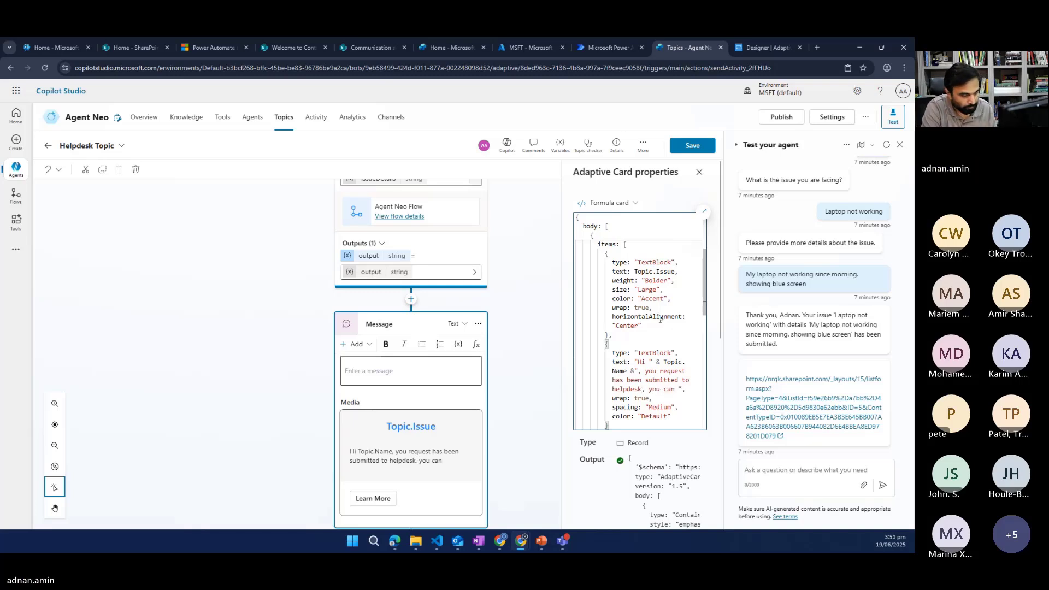
{"action": "type", "text": "find "}
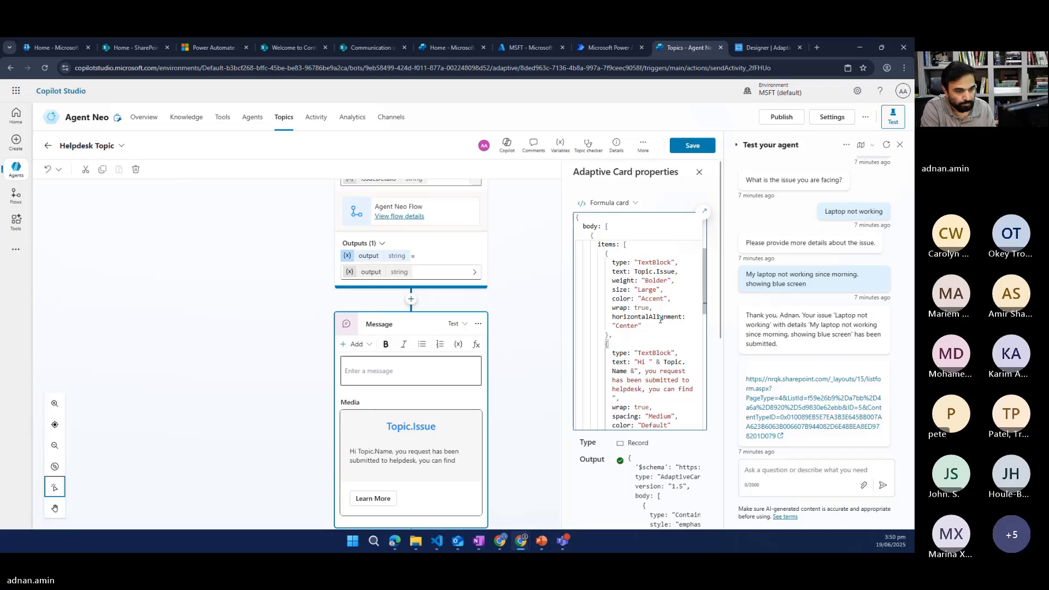
{"action": "type", "text": "further details"}
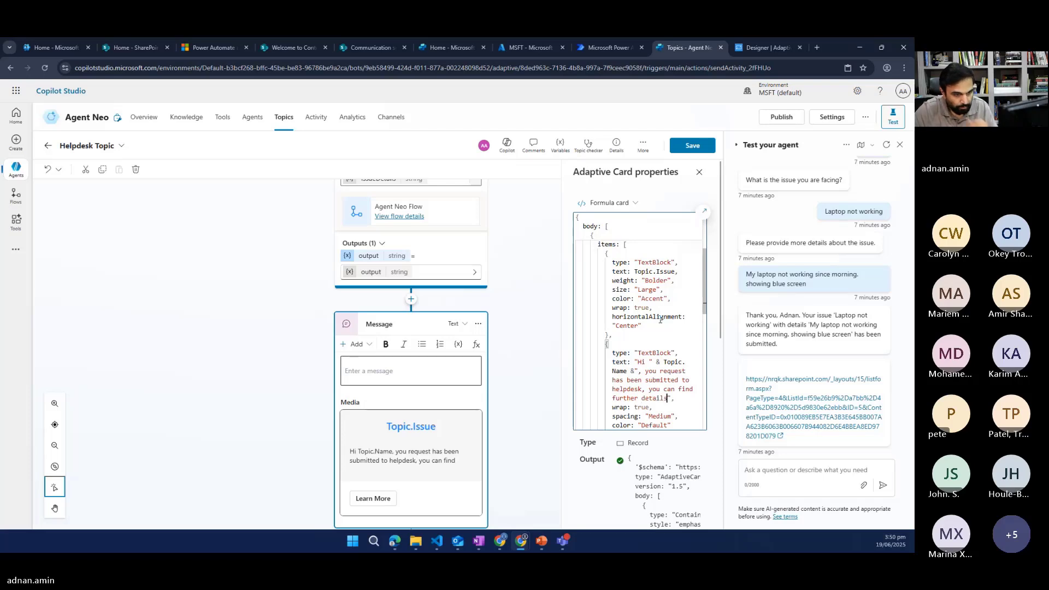
{"action": "type", "text": " below"}
Replace the quoted example URL of the card's Learn More action with the variable Topic.output.
{"action": "scroll", "coordinate": [661, 322], "scroll_direction": "down", "scroll_amount": 3}
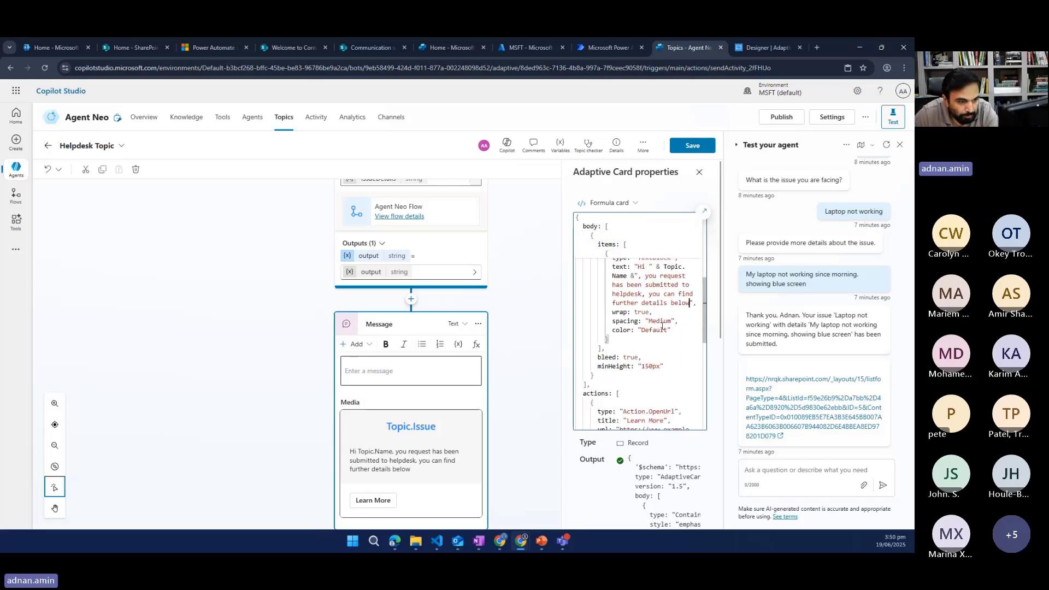
{"action": "scroll", "coordinate": [661, 388], "scroll_direction": "down", "scroll_amount": 2}
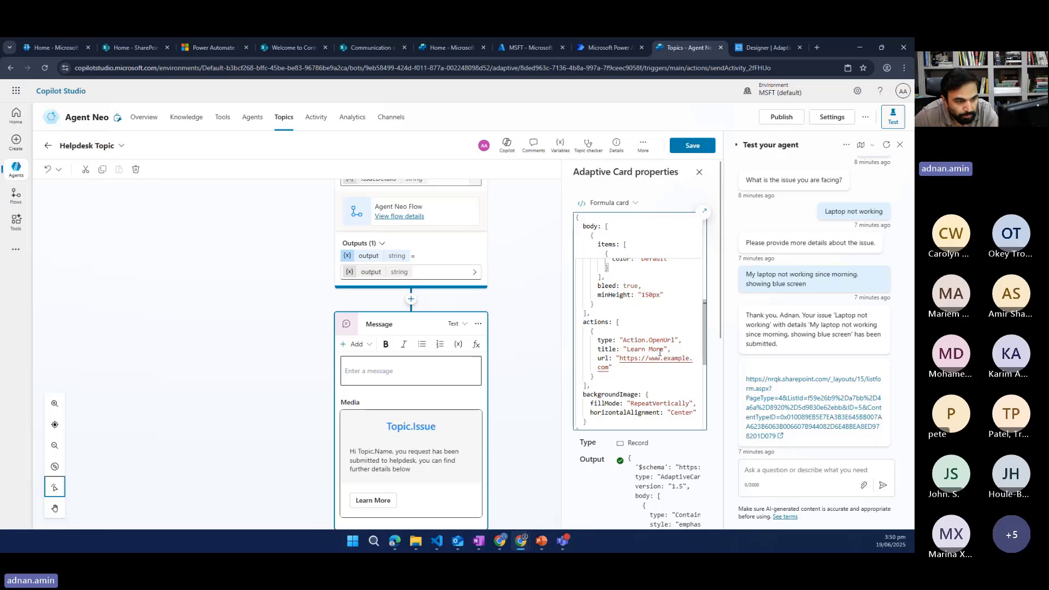
{"action": "left_click", "coordinate": [621, 359]}
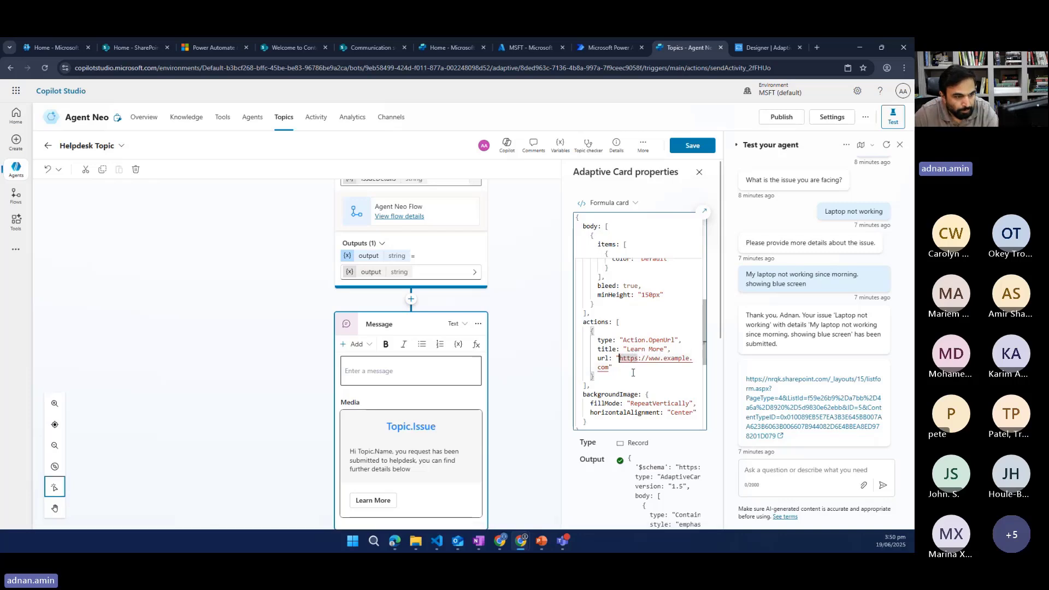
{"action": "key", "text": "Left"}
{"action": "key", "text": "shift+Down"}
{"action": "key", "text": "shift+Left"}
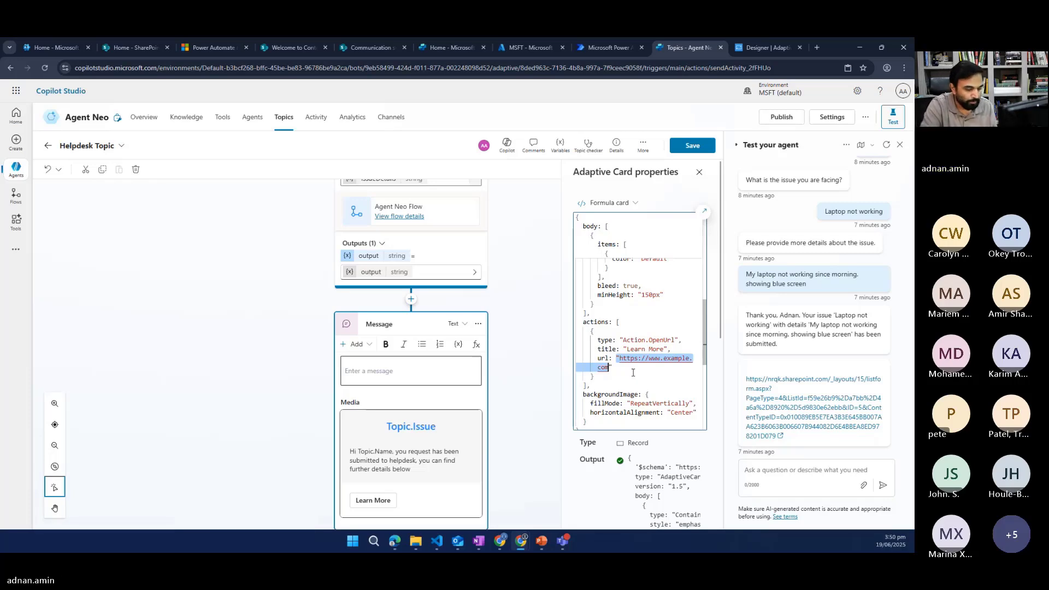
{"action": "type", "text": "Top"}
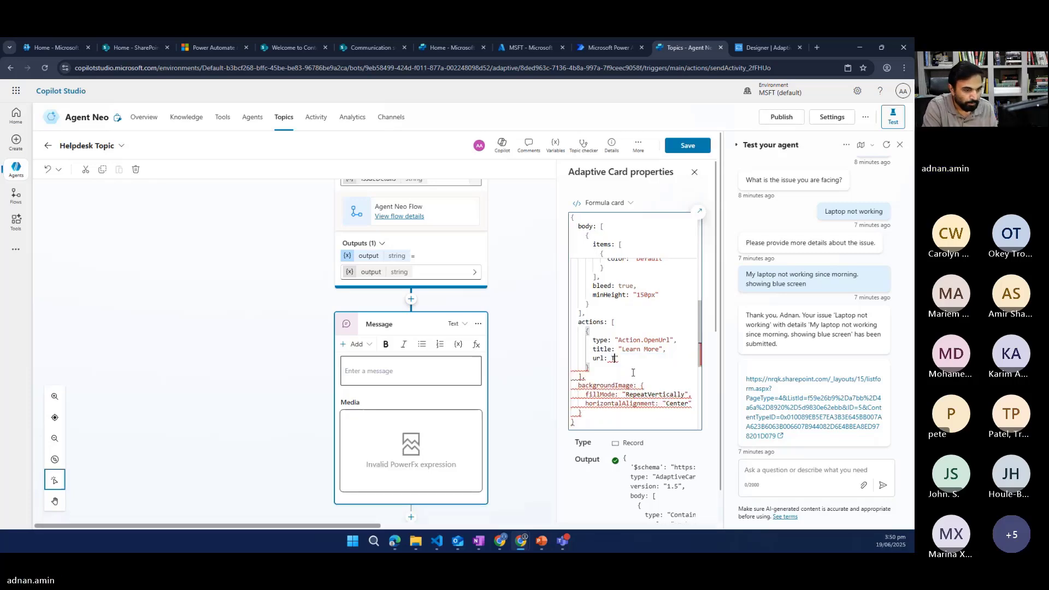
{"action": "type", "text": "ic."}
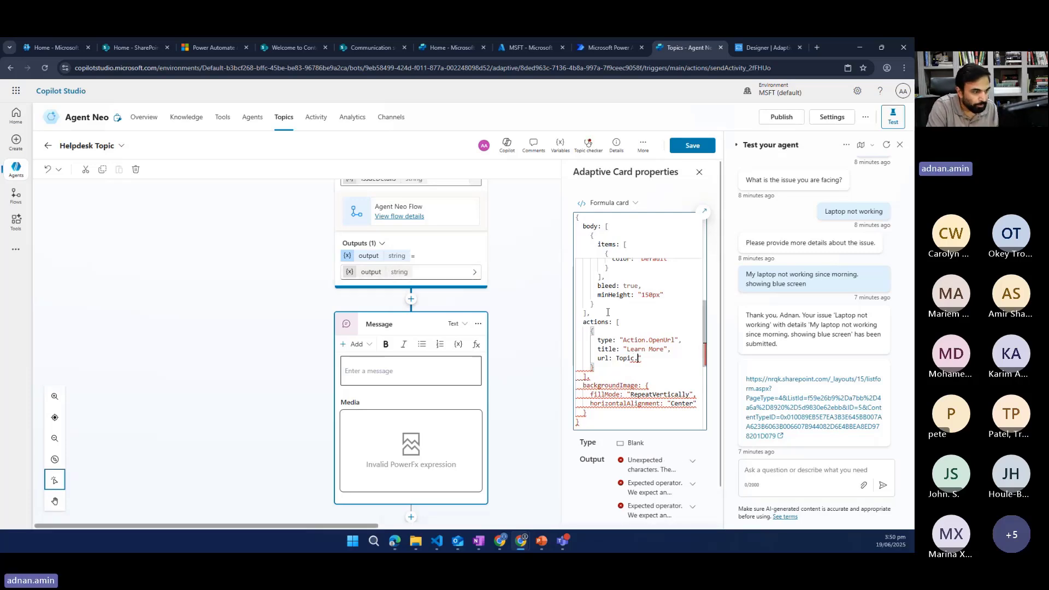
{"action": "type", "text": "output"}
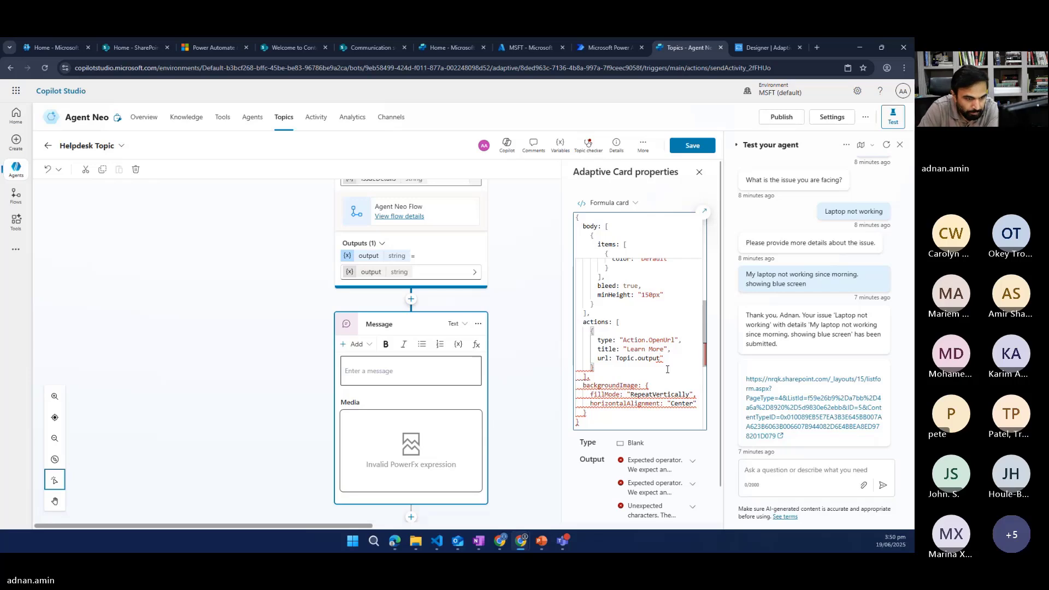
{"action": "key", "text": "Delete"}
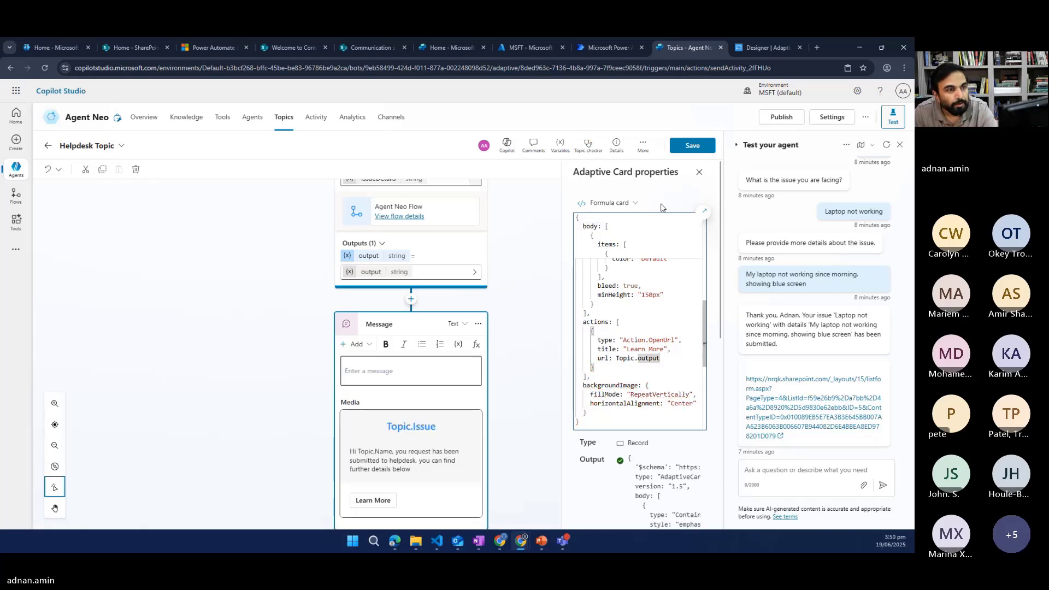
Save the topic and delete the final Message node that only outputs the output variable.
{"action": "left_click", "coordinate": [689, 147]}
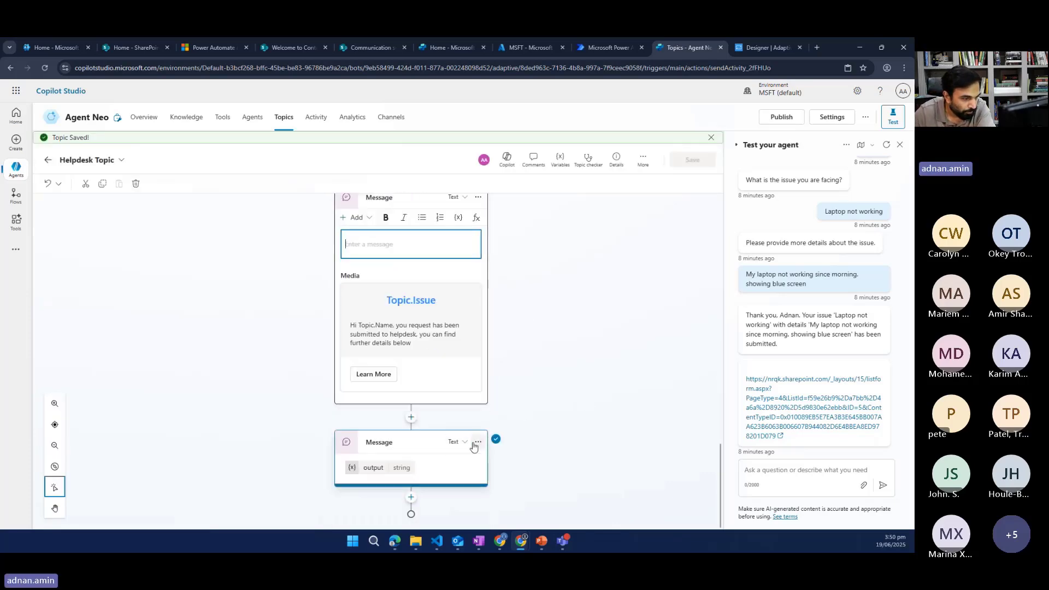
{"action": "left_click", "coordinate": [479, 442]}
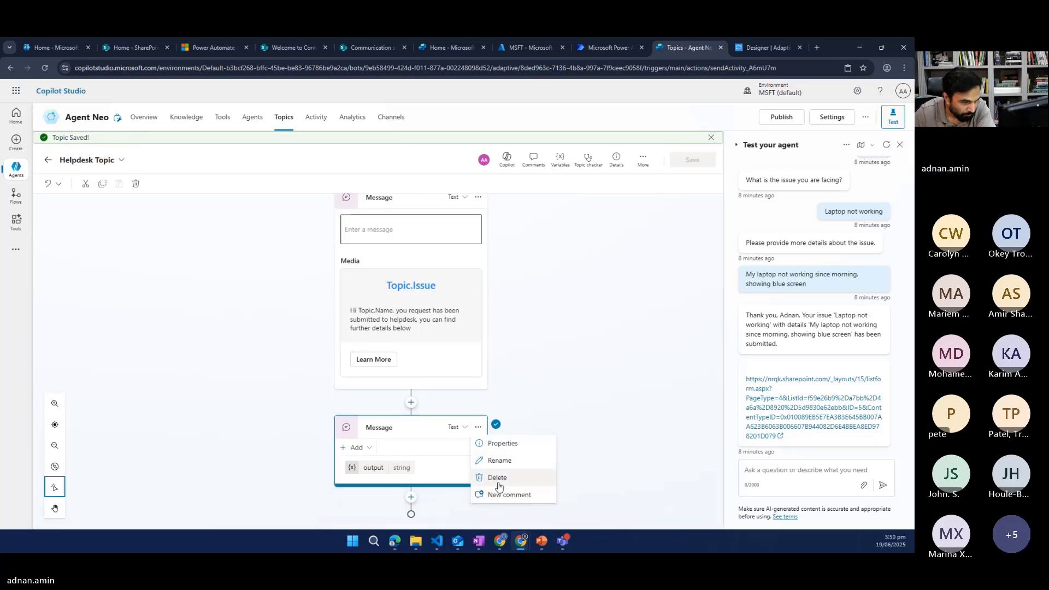
{"action": "left_click", "coordinate": [495, 480]}
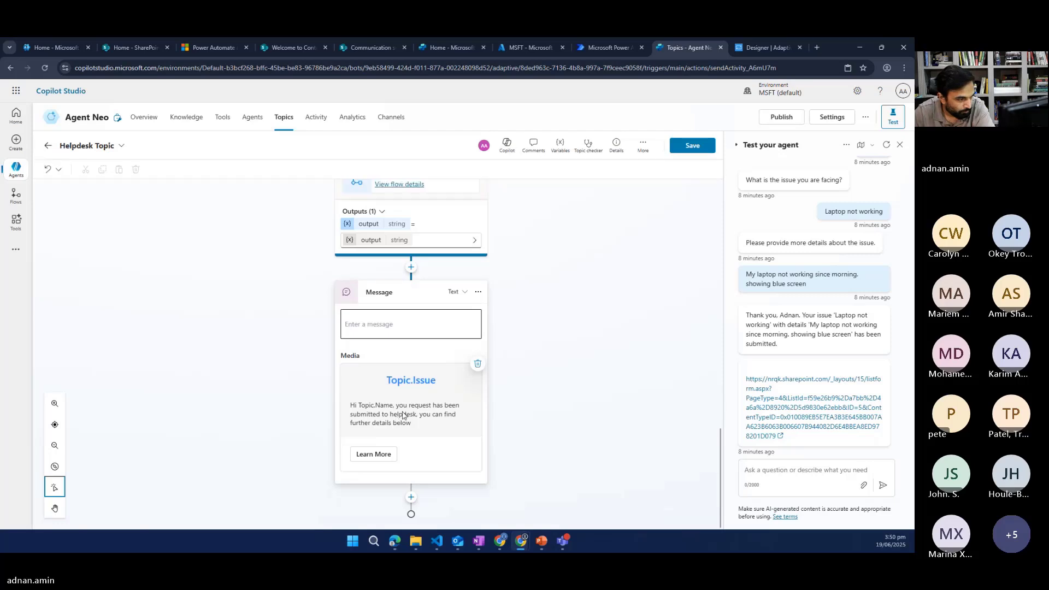
Start a test conversation with "I have an issue" and answer the agent's name question with the requester's first name.
{"action": "left_click", "coordinate": [780, 473]}
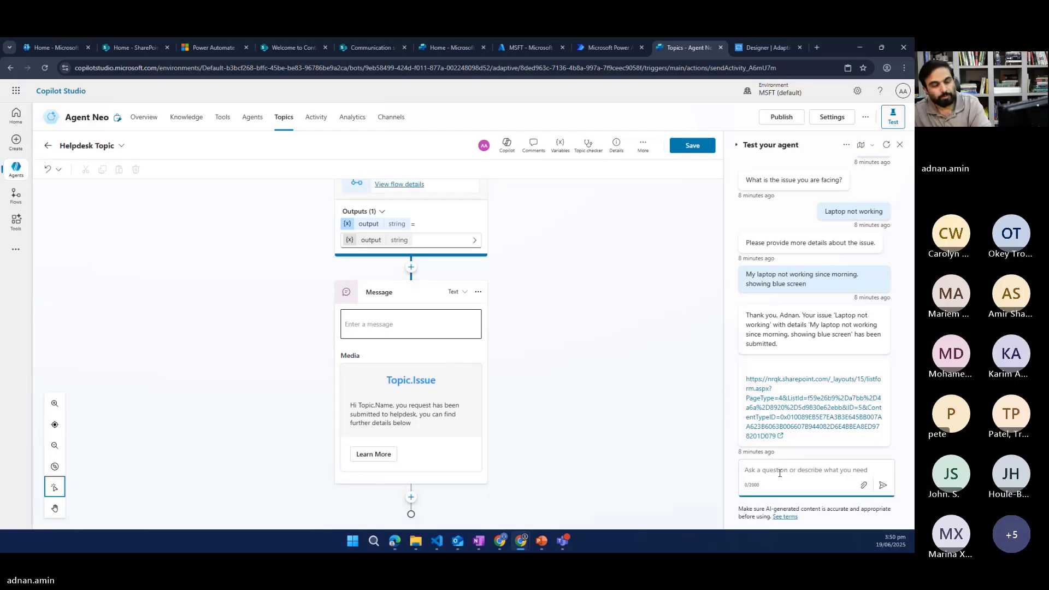
{"action": "type", "text": "I have an iss"}
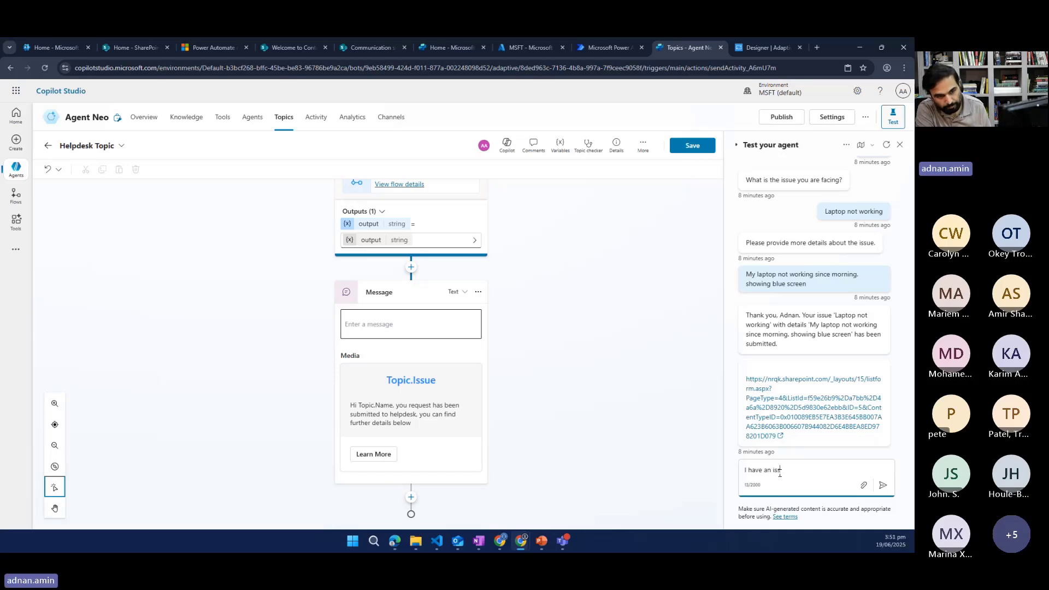
{"action": "type", "text": "ue"}
{"action": "key", "text": "Return"}
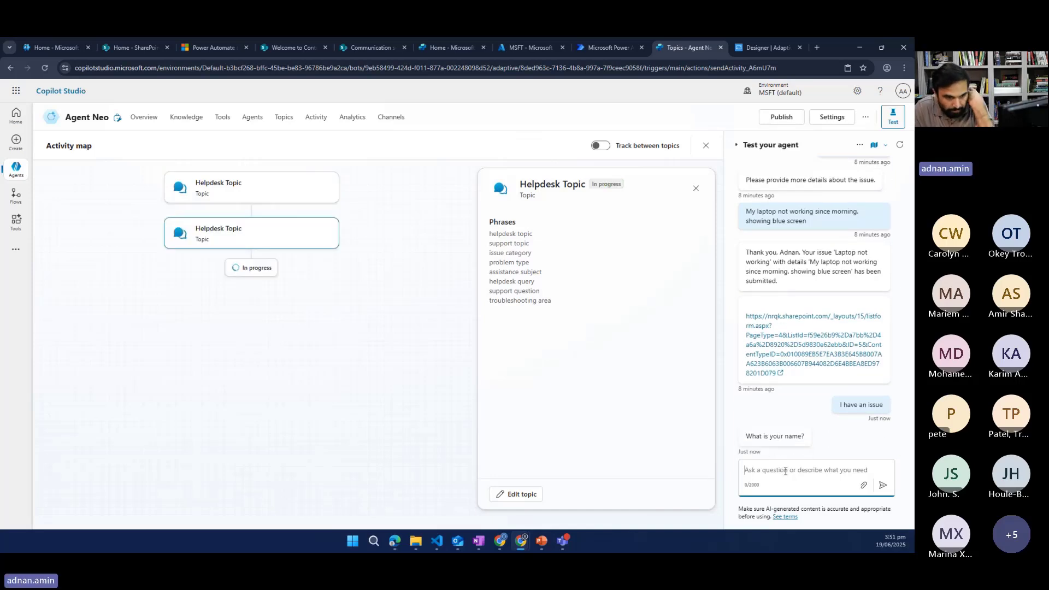
{"action": "type", "text": "Adnan"}
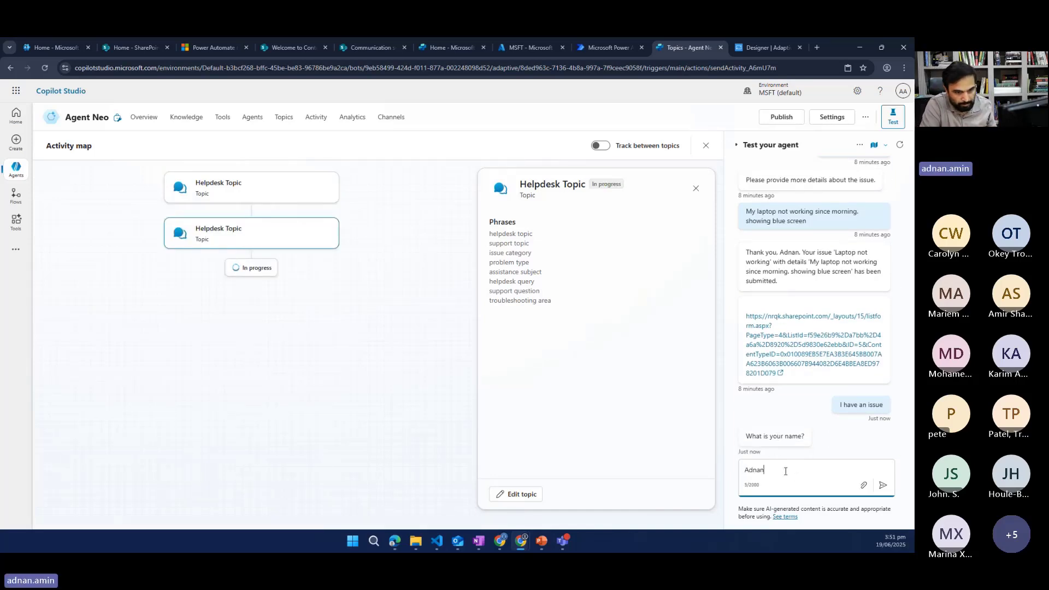
{"action": "key", "text": "Return"}
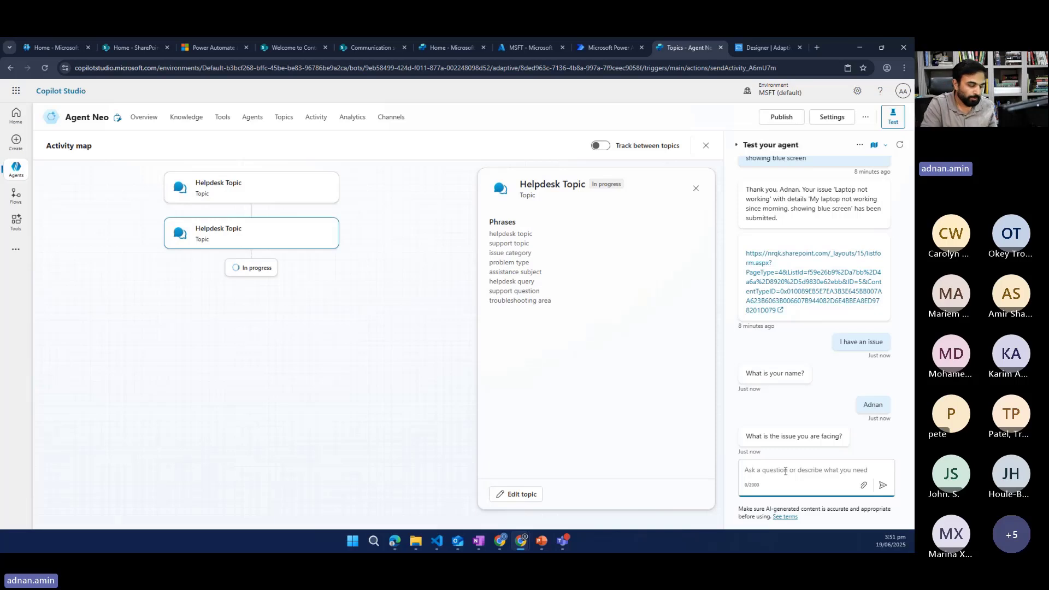
Answer the test agent's issue question with "Phone not working" and its details question with "I have no clue".
{"action": "type", "text": "Phone "}
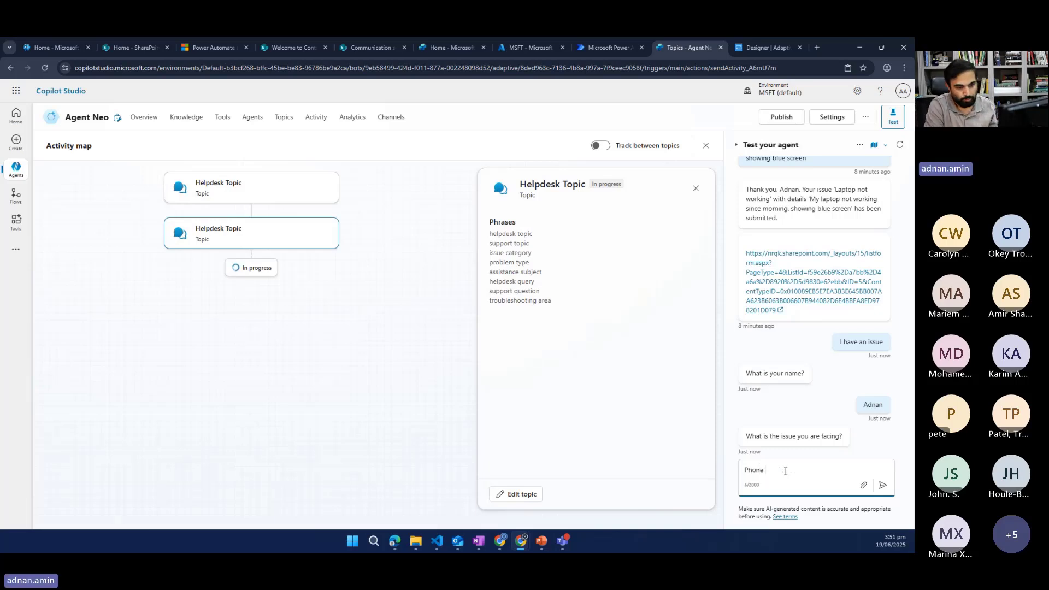
{"action": "type", "text": "not working"}
{"action": "key", "text": "Return"}
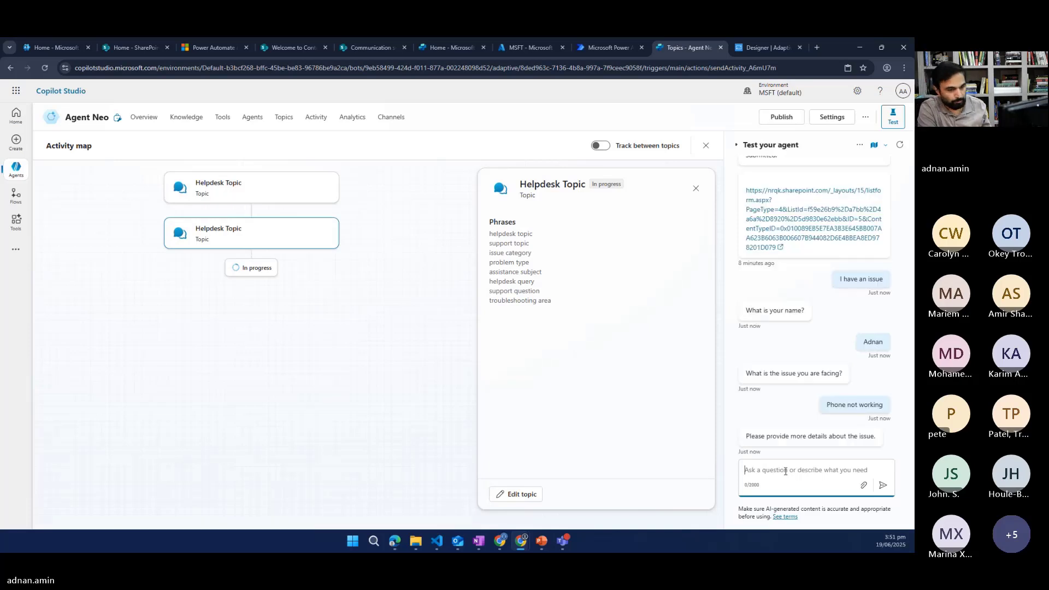
{"action": "type", "text": "I have n"}
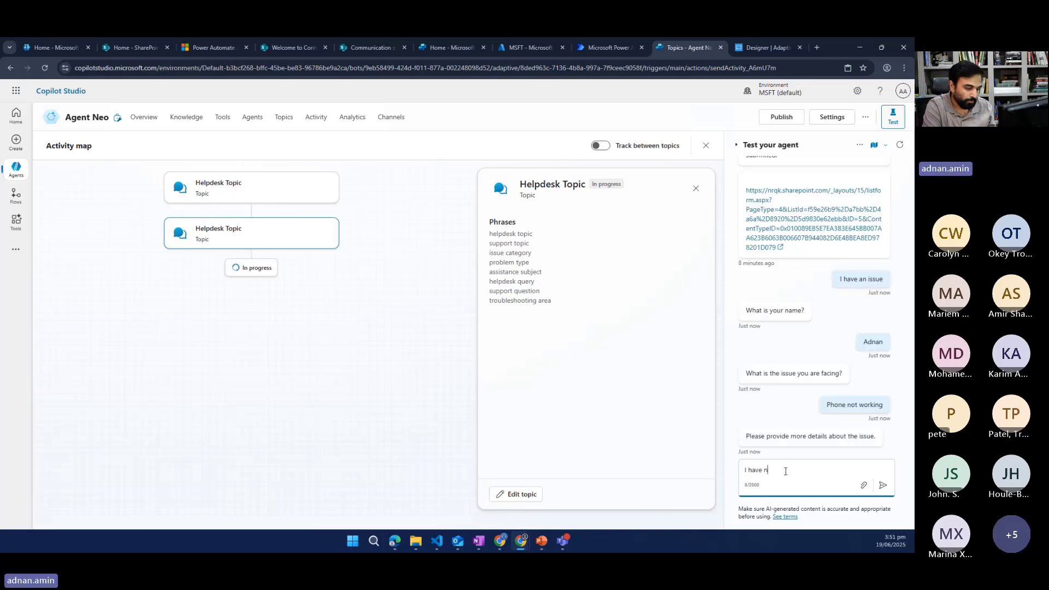
{"action": "type", "text": "o clue"}
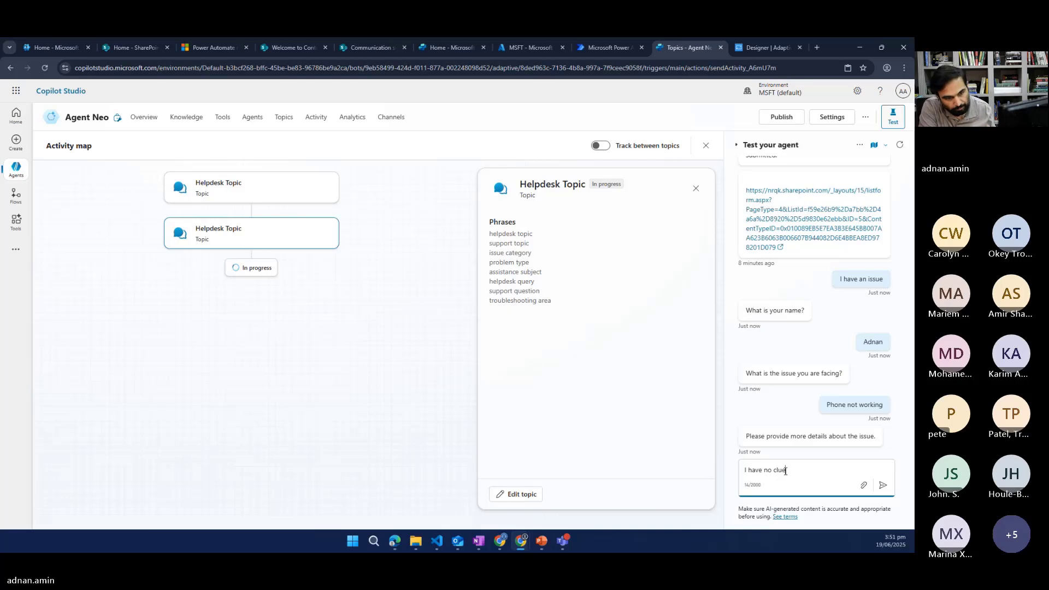
{"action": "key", "text": "Return"}
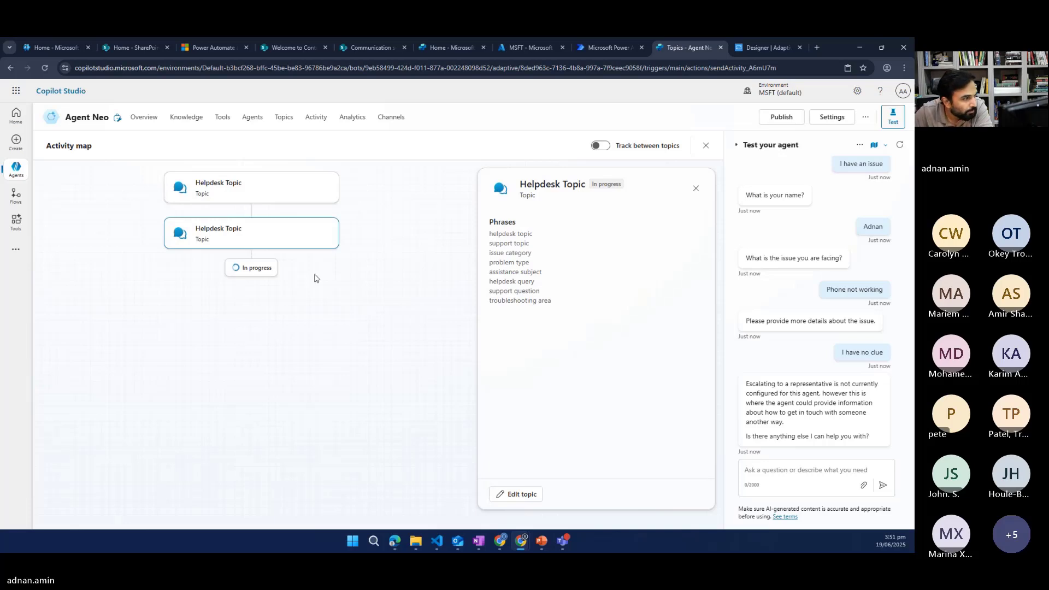
{"action": "scroll", "coordinate": [772, 397], "scroll_direction": "up", "scroll_amount": 2}
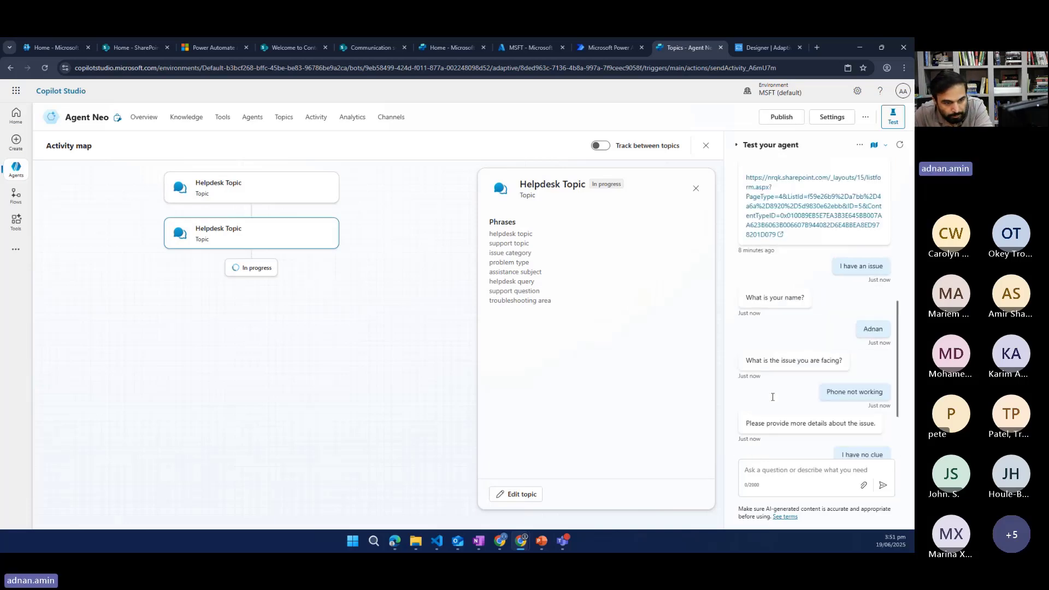
Examine the test agent's reply to the submitted issue details in the chat, staying on the Helpdesk Topic's activity map.
{"action": "scroll", "coordinate": [772, 397], "scroll_direction": "down", "scroll_amount": 2}
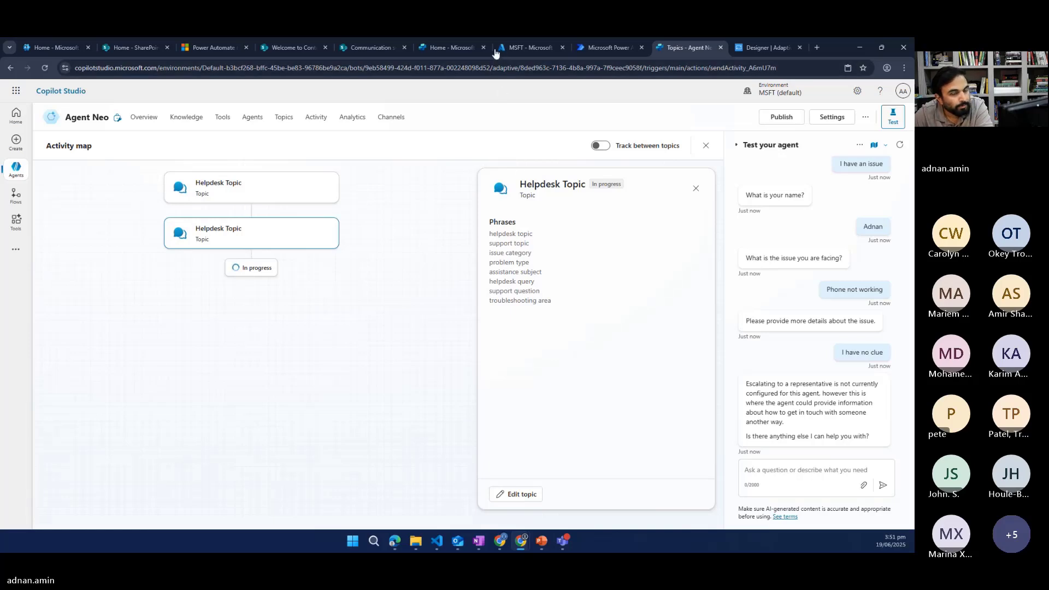
{"action": "scroll", "coordinate": [797, 409], "scroll_direction": "up", "scroll_amount": 2}
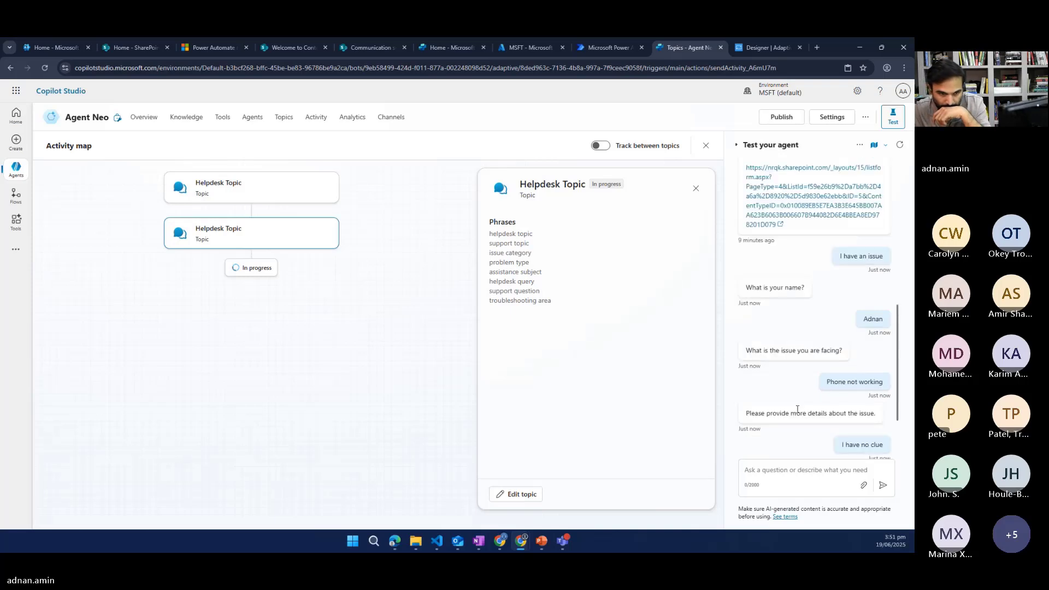
{"action": "scroll", "coordinate": [798, 409], "scroll_direction": "down", "scroll_amount": 2}
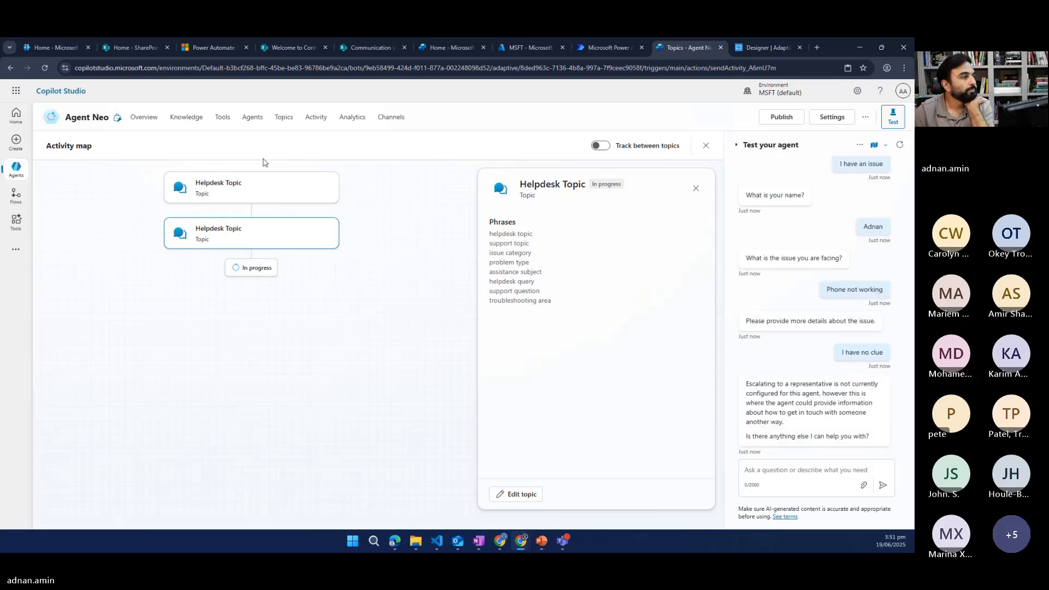
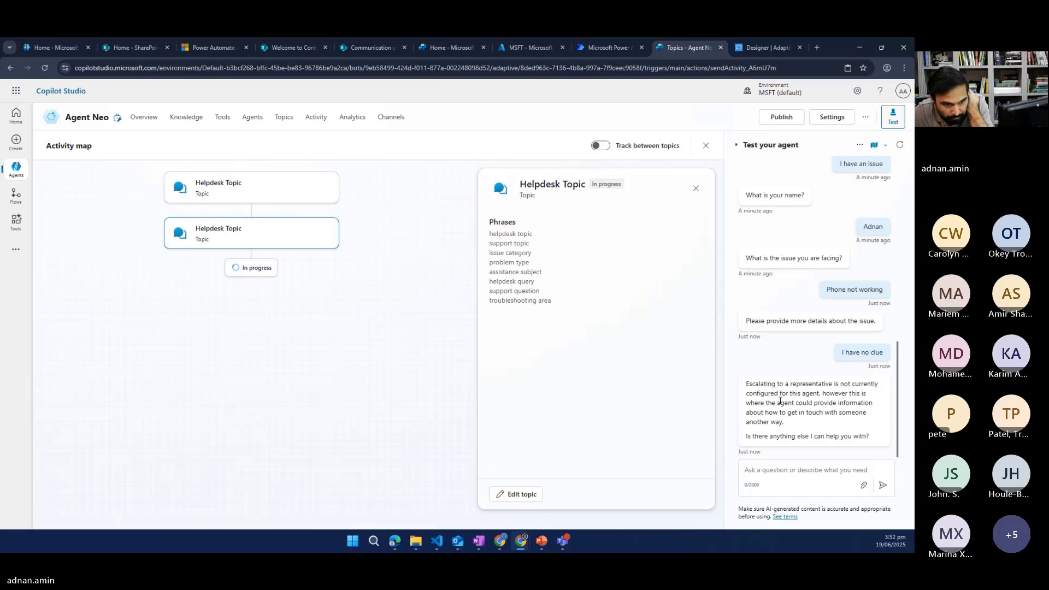
{"action": "left_click_drag", "start_coordinate": [824, 395], "coordinate": [827, 403]}
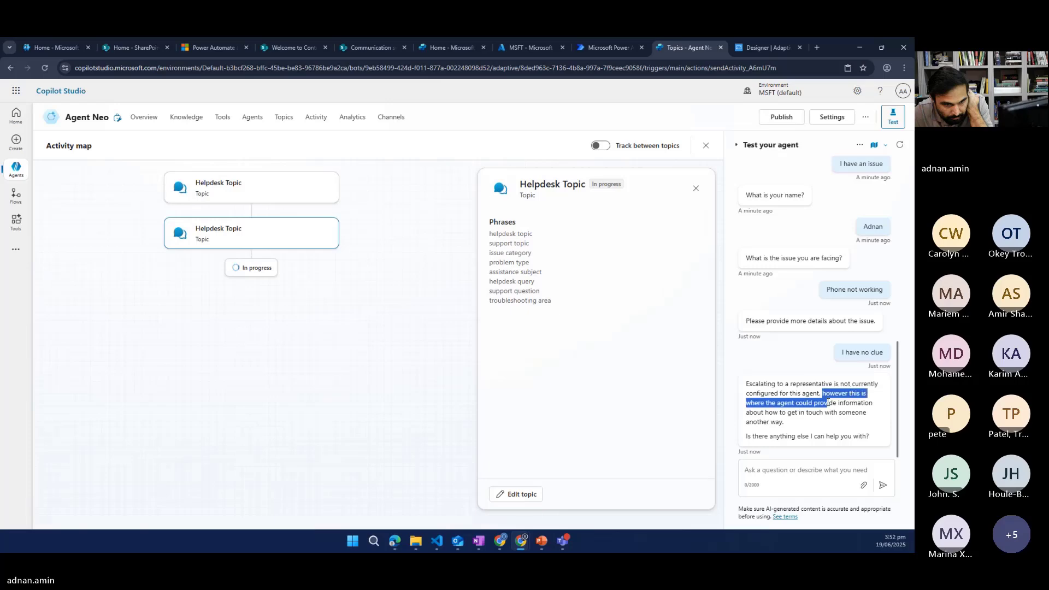
{"action": "key", "text": "alt+Left"}
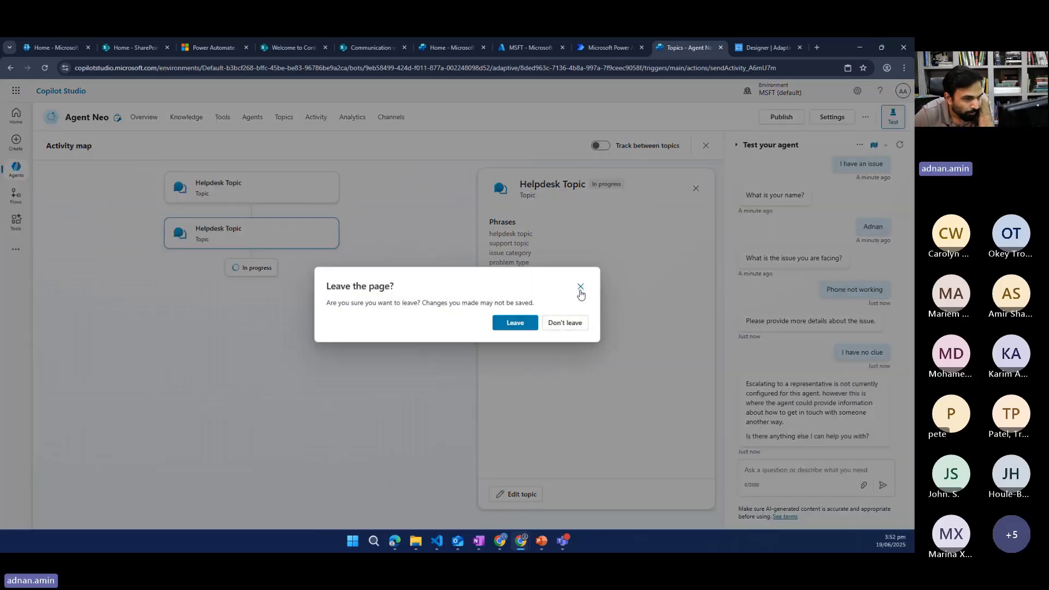
{"action": "left_click", "coordinate": [572, 328]}
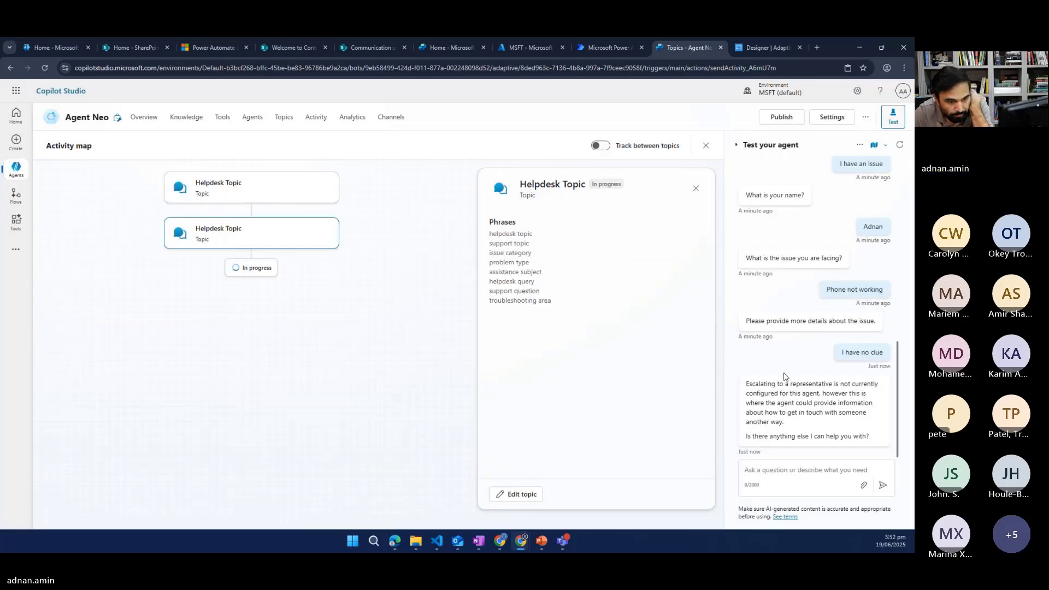
{"action": "scroll", "coordinate": [784, 377], "scroll_direction": "up", "scroll_amount": 1}
{"action": "scroll", "coordinate": [785, 377], "scroll_direction": "down", "scroll_amount": 1}
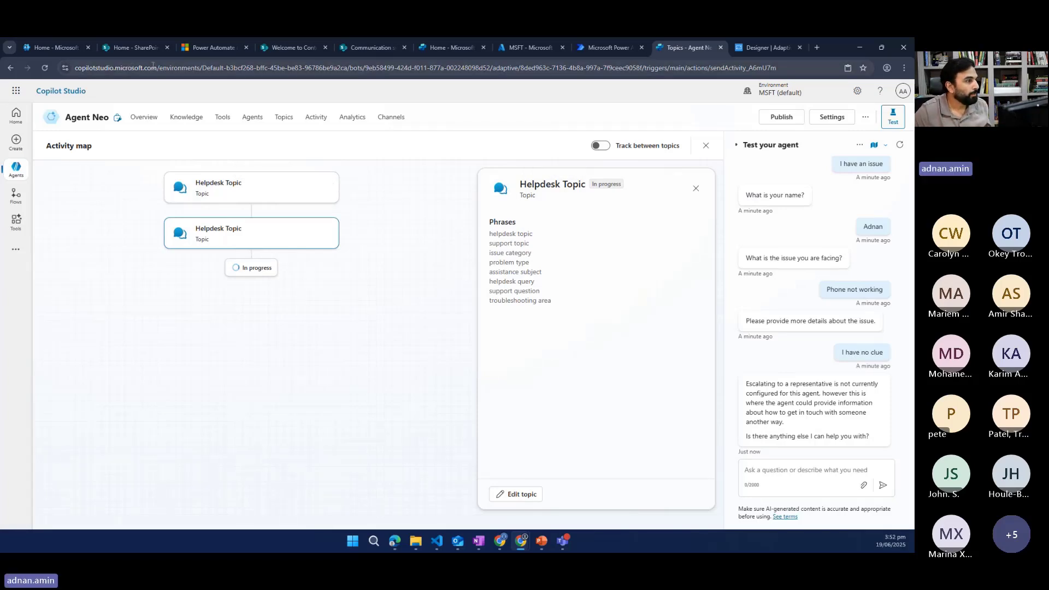
{"action": "left_click_drag", "start_coordinate": [158, 68], "coordinate": [52, 66]}
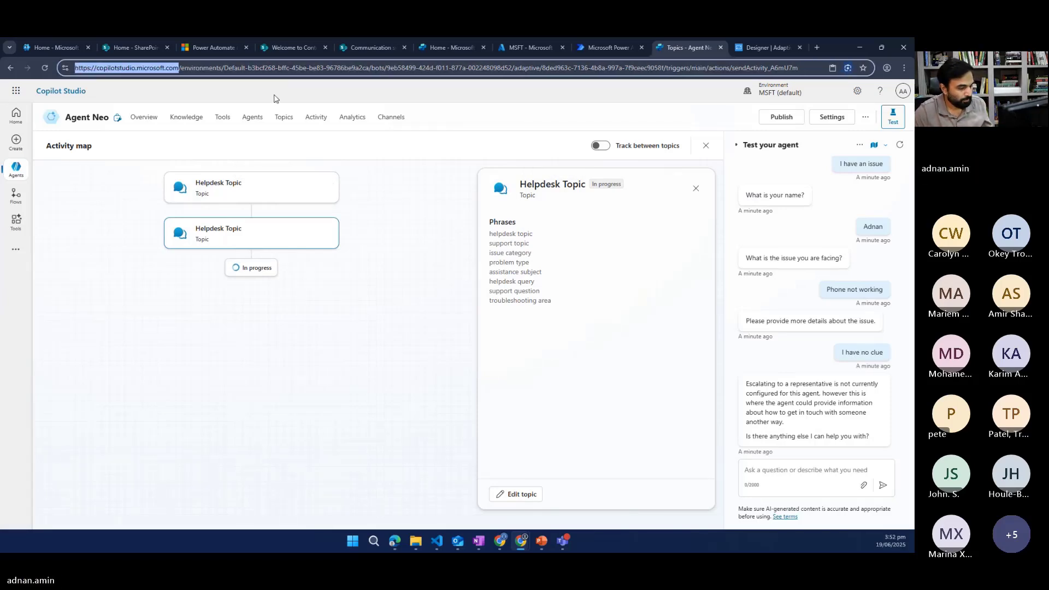
{"action": "key", "text": "ctrl+c"}
{"action": "key", "text": "ctrl+t"}
{"action": "key", "text": "ctrl+v"}
{"action": "key", "text": "Return"}
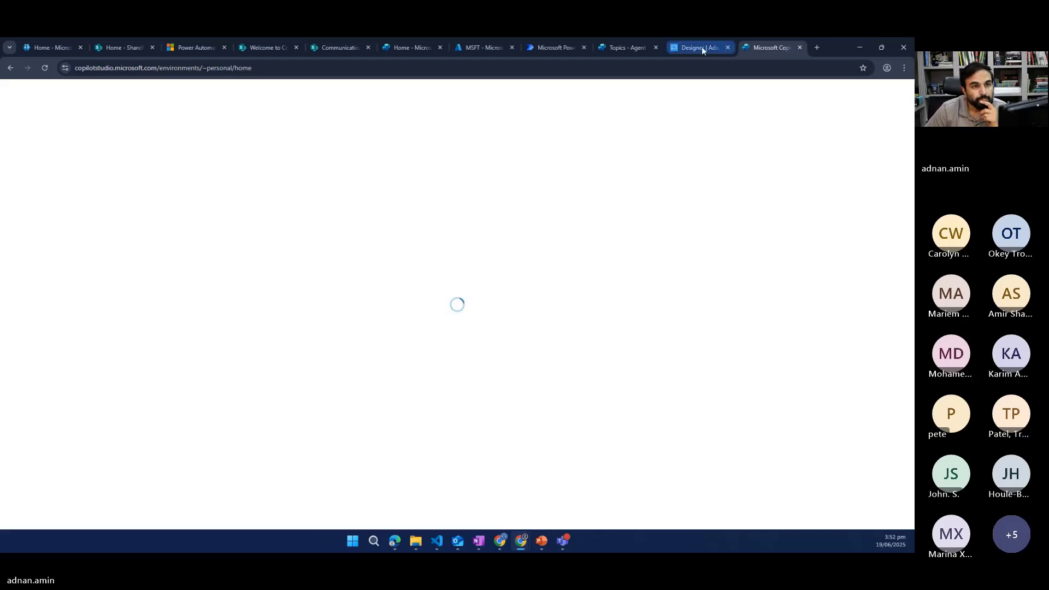
Restore the browser window to a smaller size, then resize and reposition it on the desktop.
{"action": "double_click", "coordinate": [837, 47]}
{"action": "left_click_drag", "start_coordinate": [792, 101], "coordinate": [599, 144]}
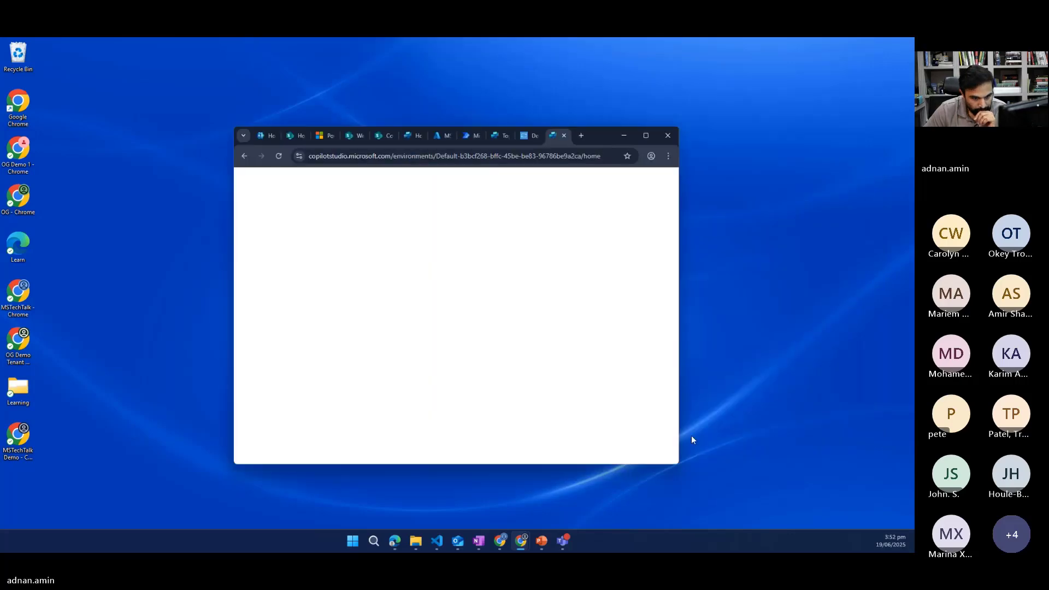
{"action": "left_click_drag", "start_coordinate": [680, 466], "coordinate": [898, 524]}
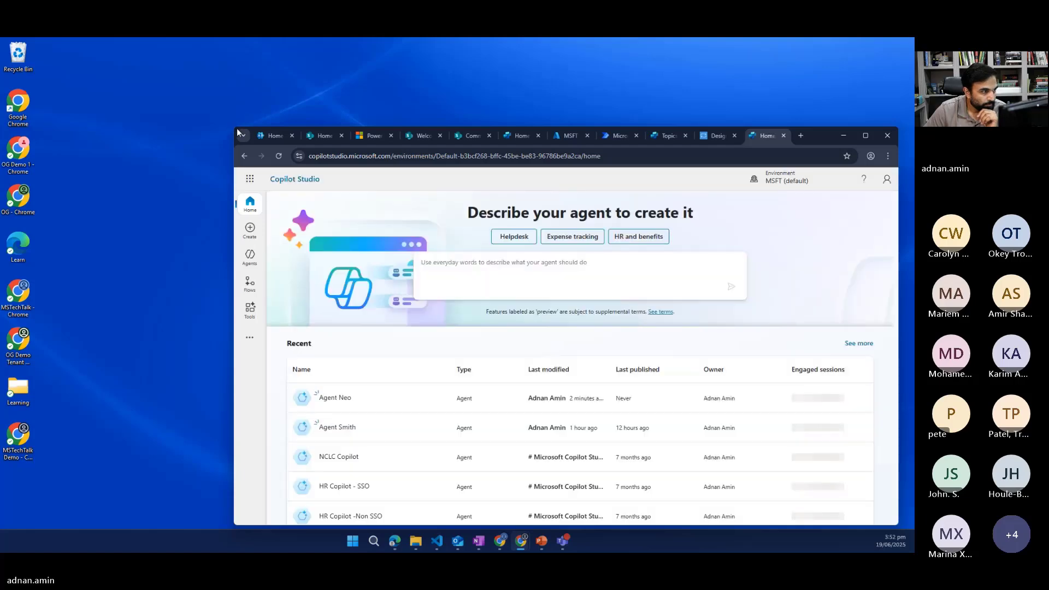
{"action": "left_click_drag", "start_coordinate": [238, 129], "coordinate": [111, 83]}
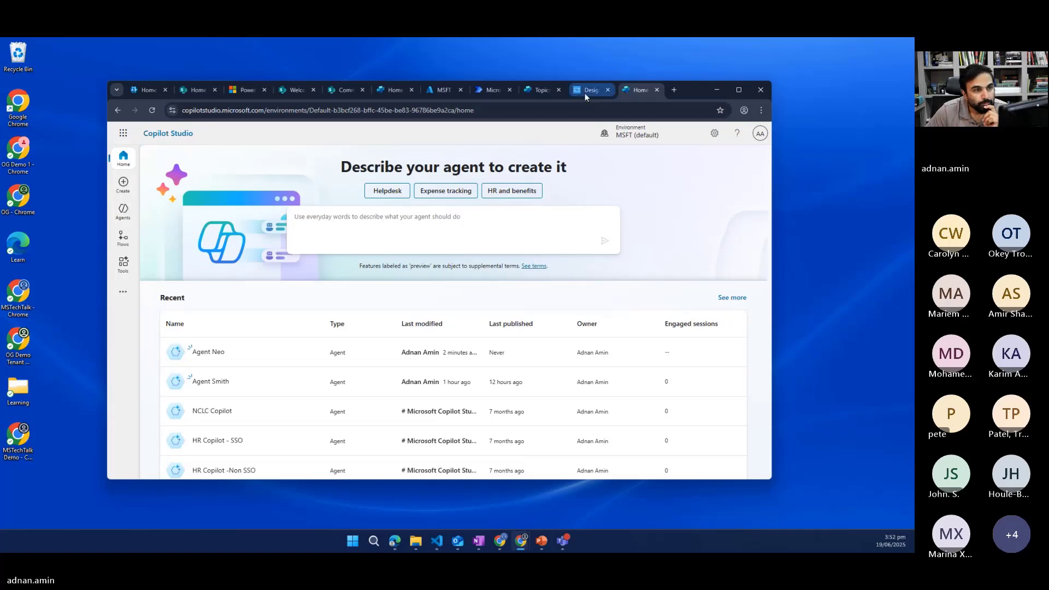
Open the overview of Agent Neo Flow to check its run history, and maximize the browser window.
{"action": "left_click", "coordinate": [532, 90]}
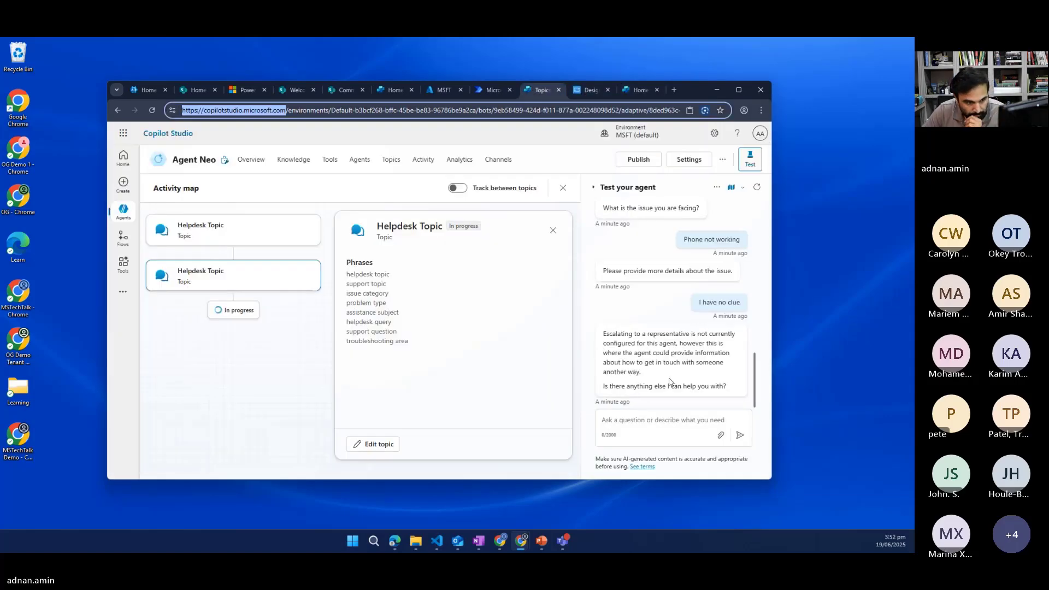
{"action": "scroll", "coordinate": [657, 374], "scroll_direction": "up", "scroll_amount": 3}
{"action": "scroll", "coordinate": [661, 382], "scroll_direction": "down", "scroll_amount": 3}
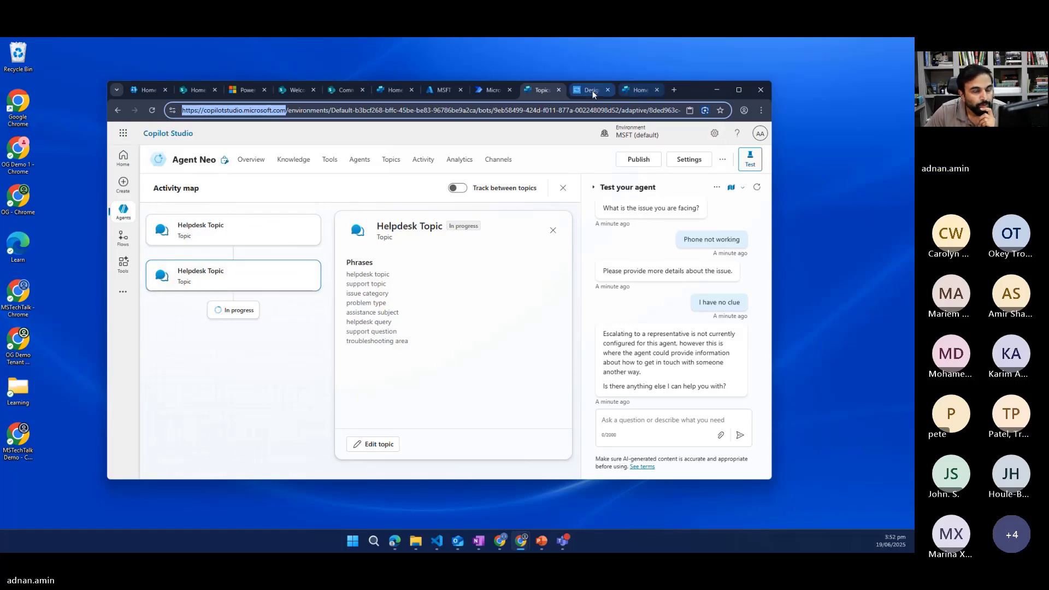
{"action": "left_click", "coordinate": [640, 93]}
{"action": "left_click", "coordinate": [122, 239]}
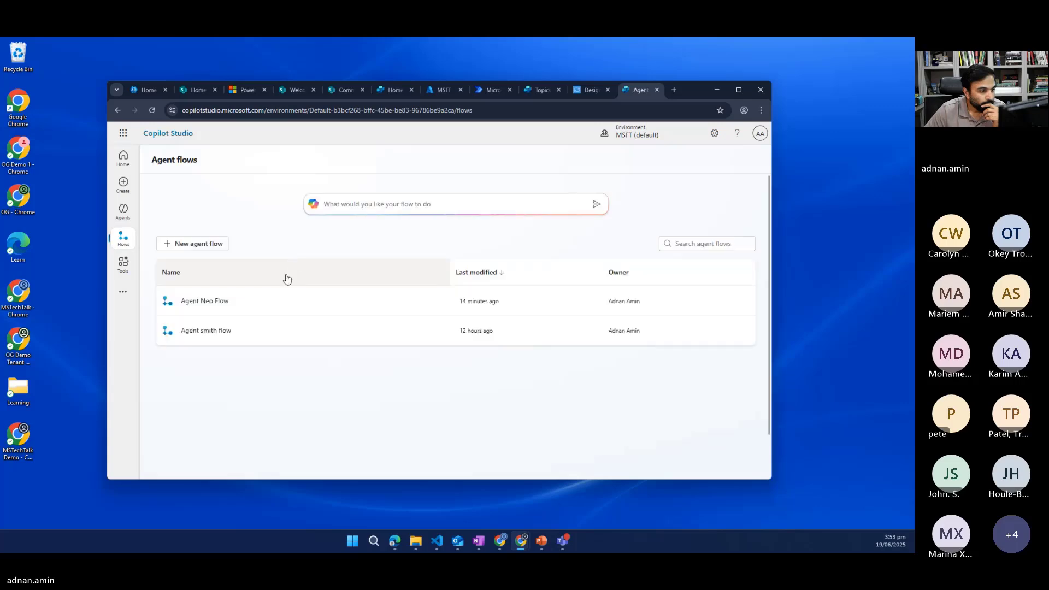
{"action": "left_click", "coordinate": [208, 301]}
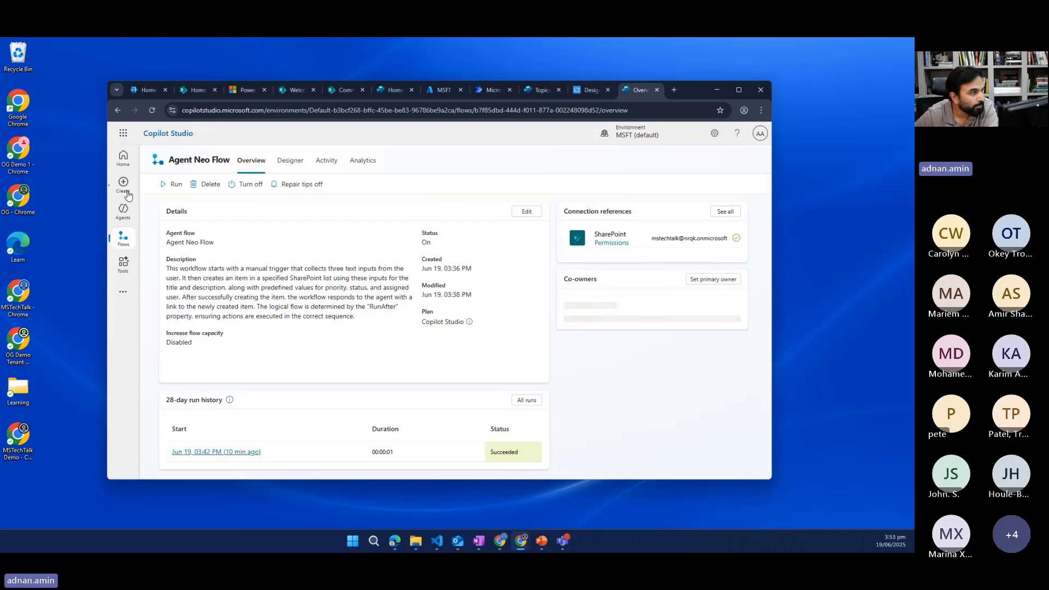
{"action": "left_click", "coordinate": [739, 90]}
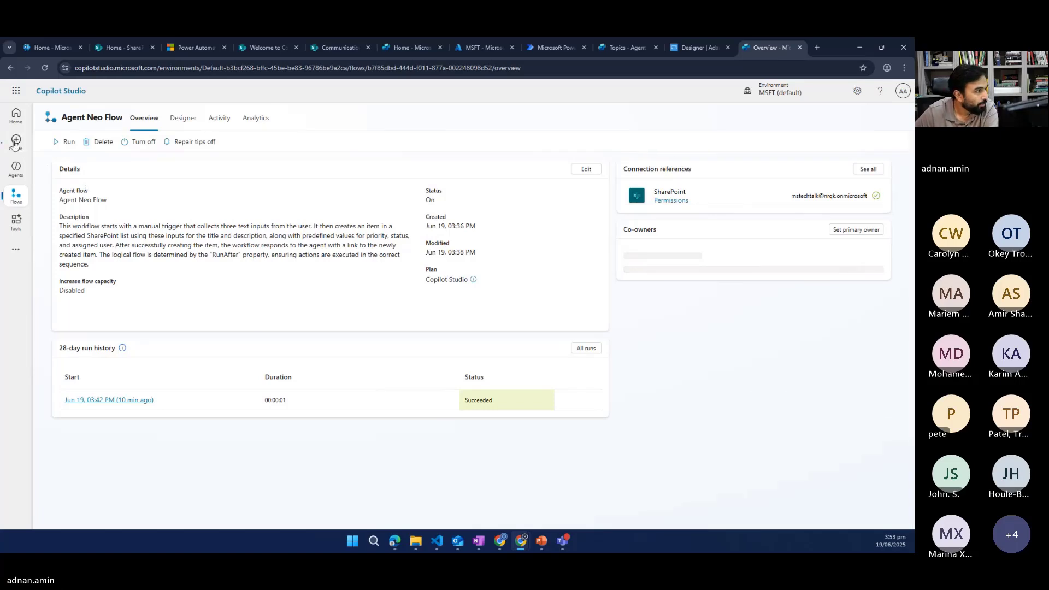
Return to Agent Neo's Helpdesk Topic, restart the test conversation and save the topic.
{"action": "left_click", "coordinate": [632, 52]}
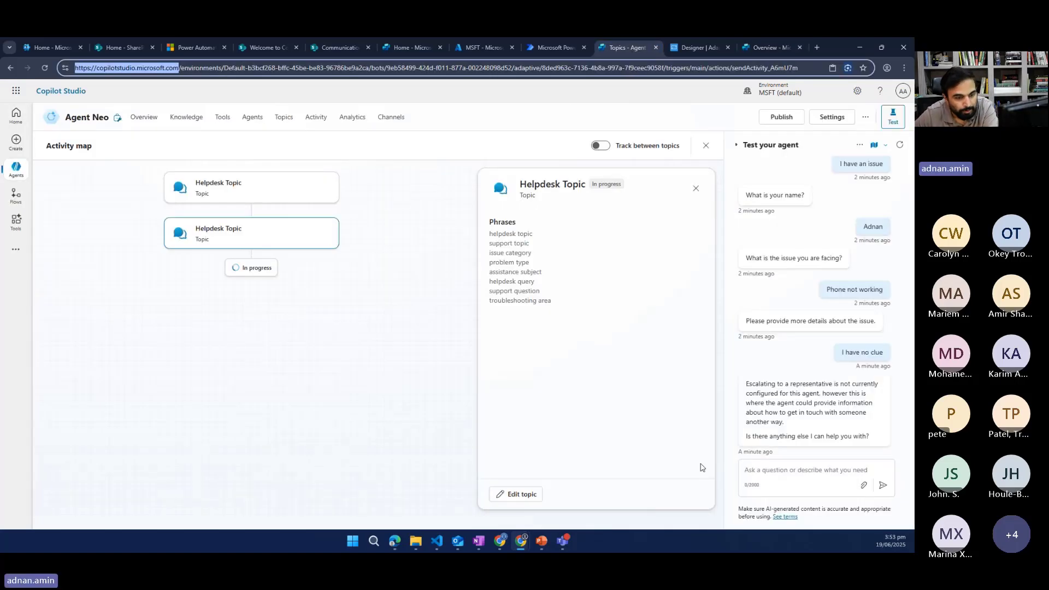
{"action": "left_click", "coordinate": [799, 472]}
{"action": "left_click", "coordinate": [899, 145]}
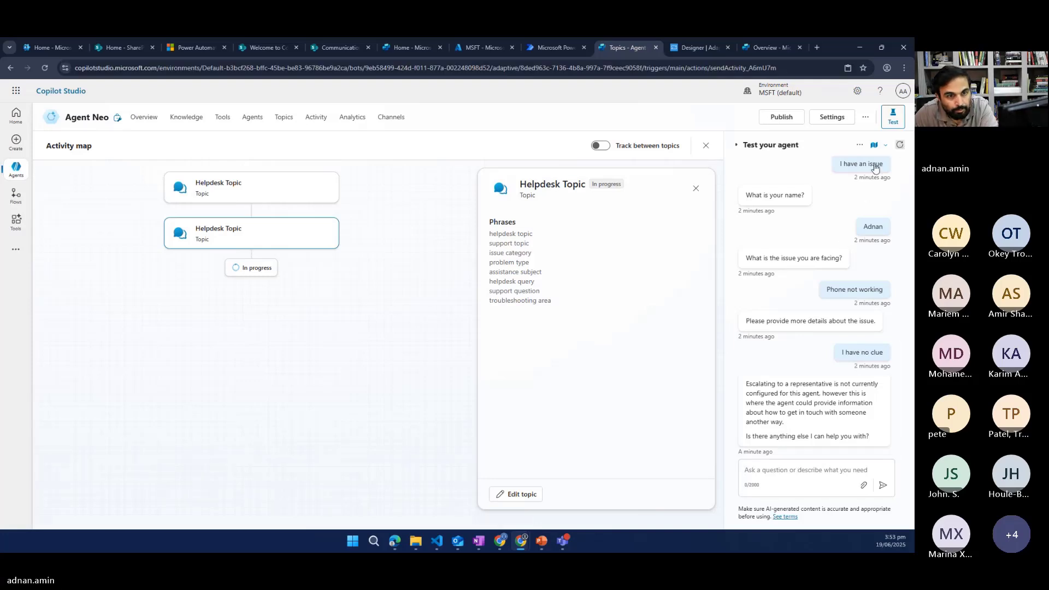
{"action": "left_click", "coordinate": [705, 147]}
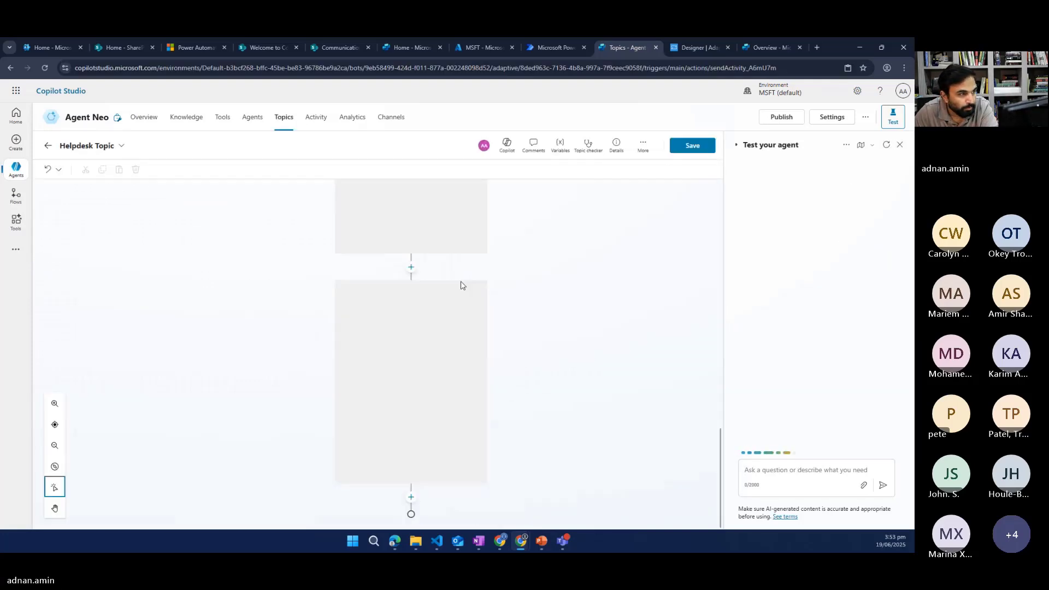
{"action": "left_click", "coordinate": [689, 150]}
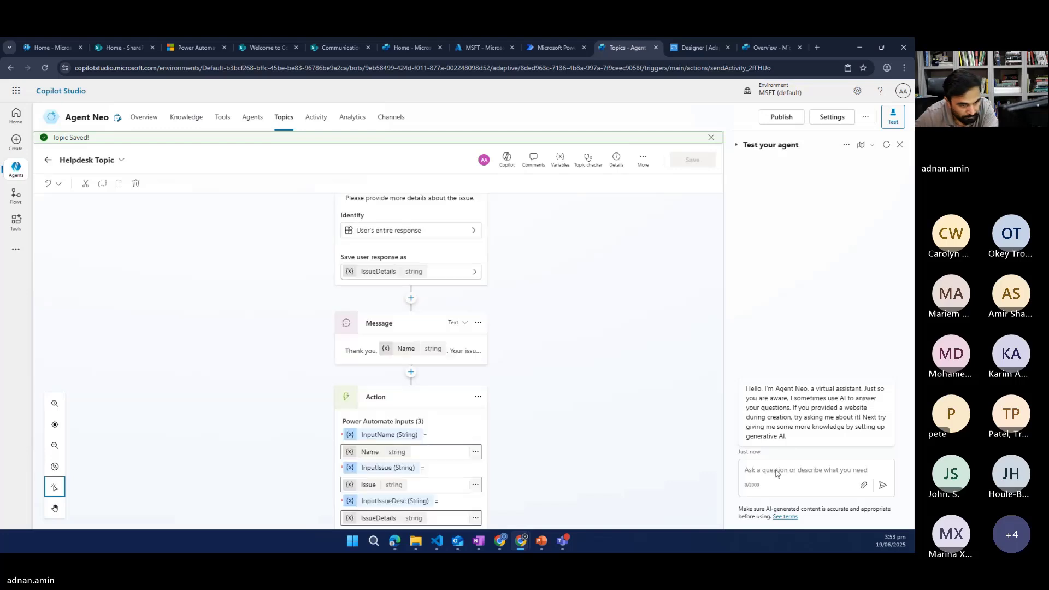
Send "I have an issue" to the test agent and answer its name question with the requester's first name.
{"action": "left_click", "coordinate": [770, 470]}
{"action": "type", "text": "I "}
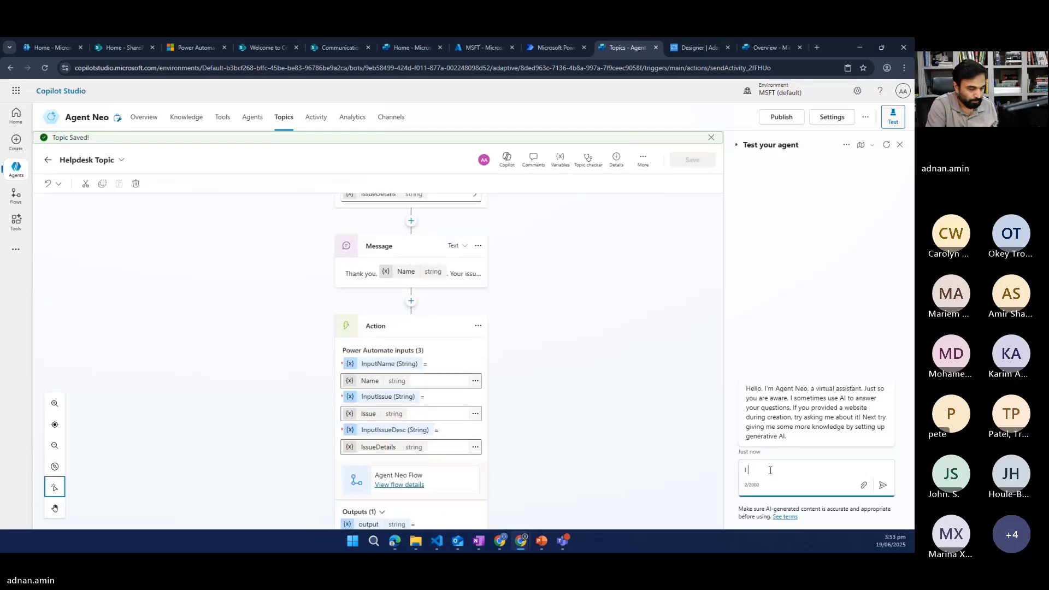
{"action": "type", "text": "have an i"}
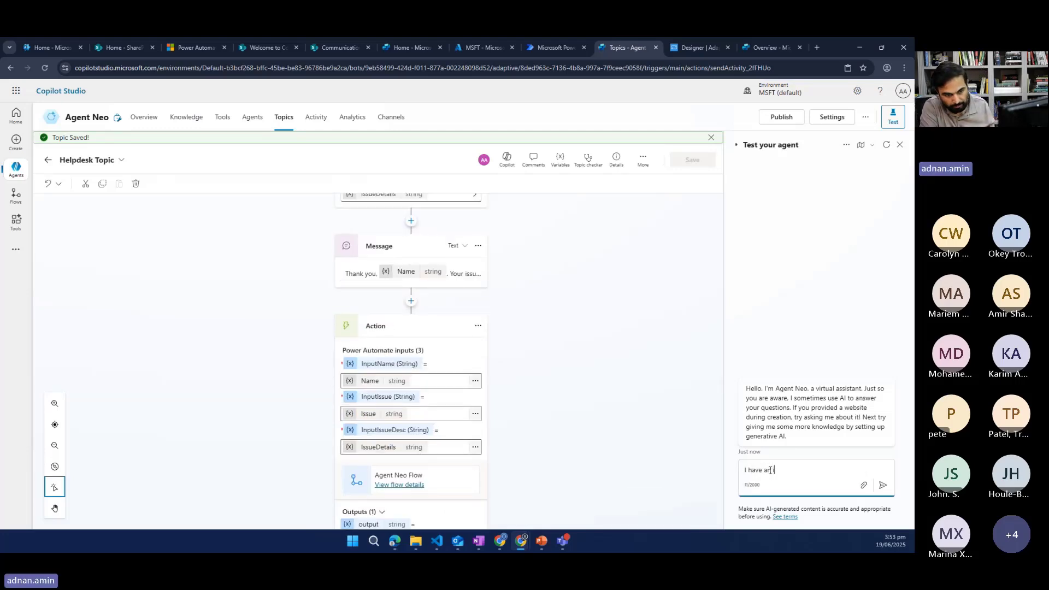
{"action": "type", "text": "ssue"}
{"action": "key", "text": "Return"}
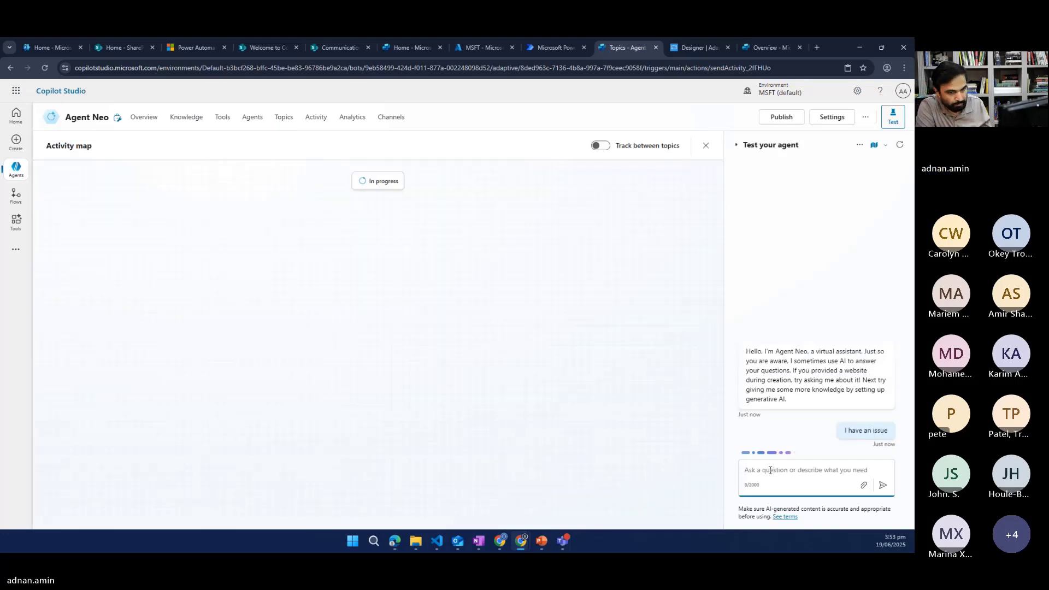
{"action": "type", "text": "Adn"}
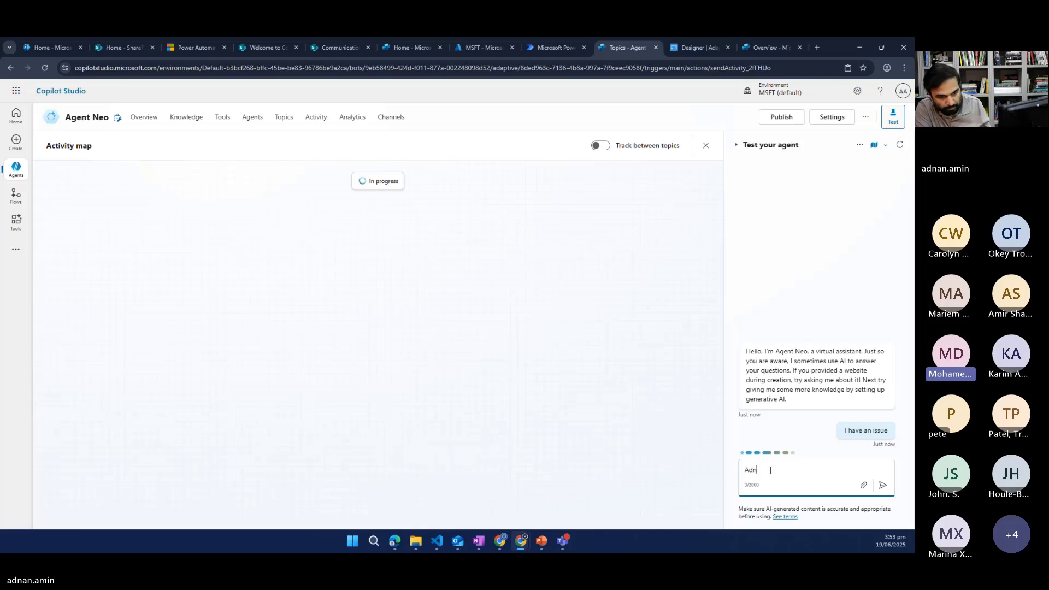
{"action": "type", "text": "an"}
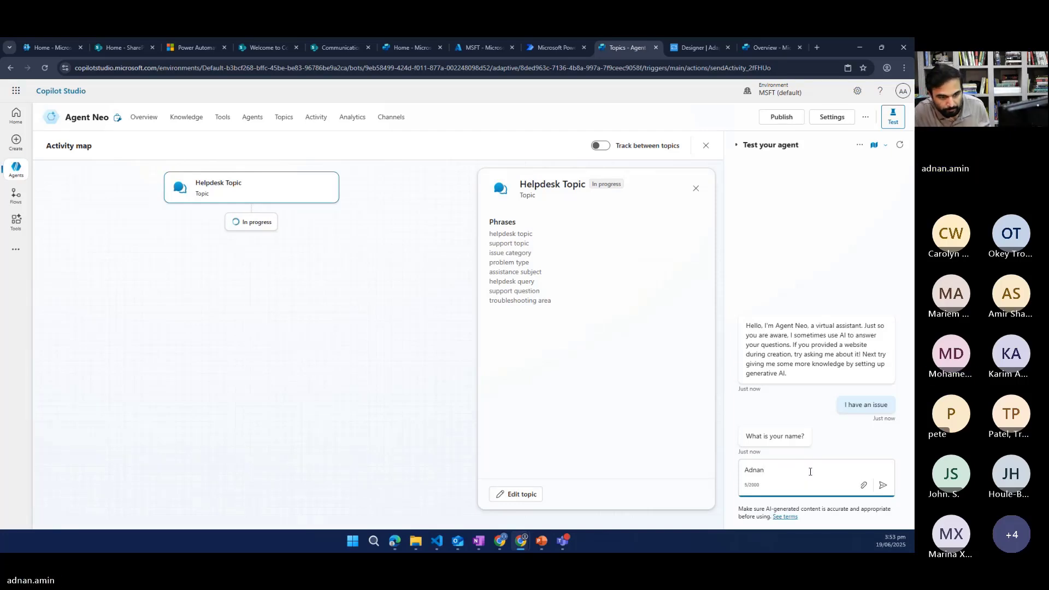
{"action": "key", "text": "Return"}
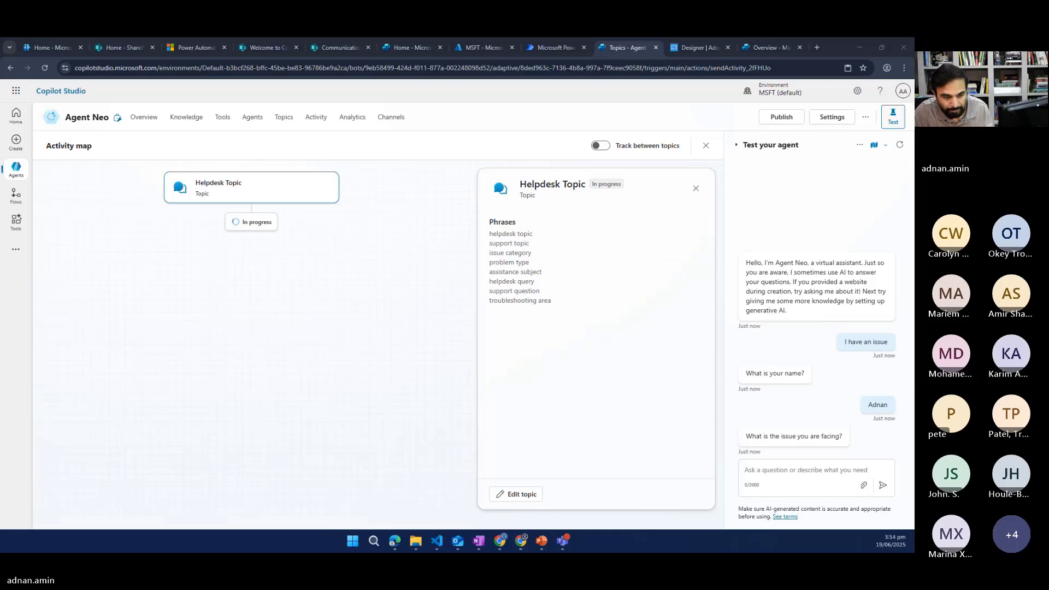
Answer the test agent's question about the issue being faced with "Phone not working".
{"action": "left_click", "coordinate": [773, 470]}
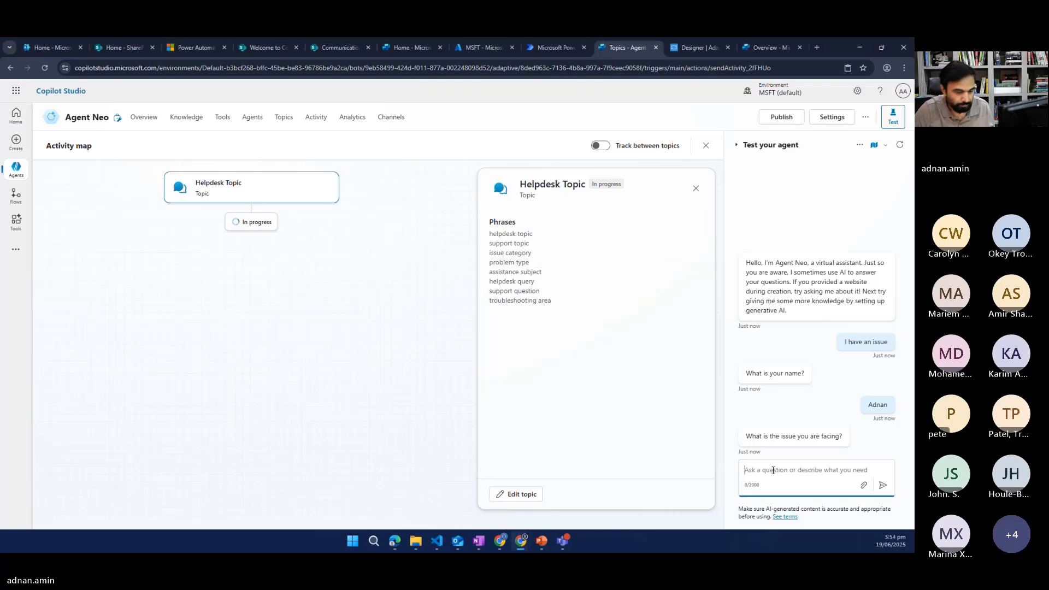
{"action": "type", "text": "Phone not "}
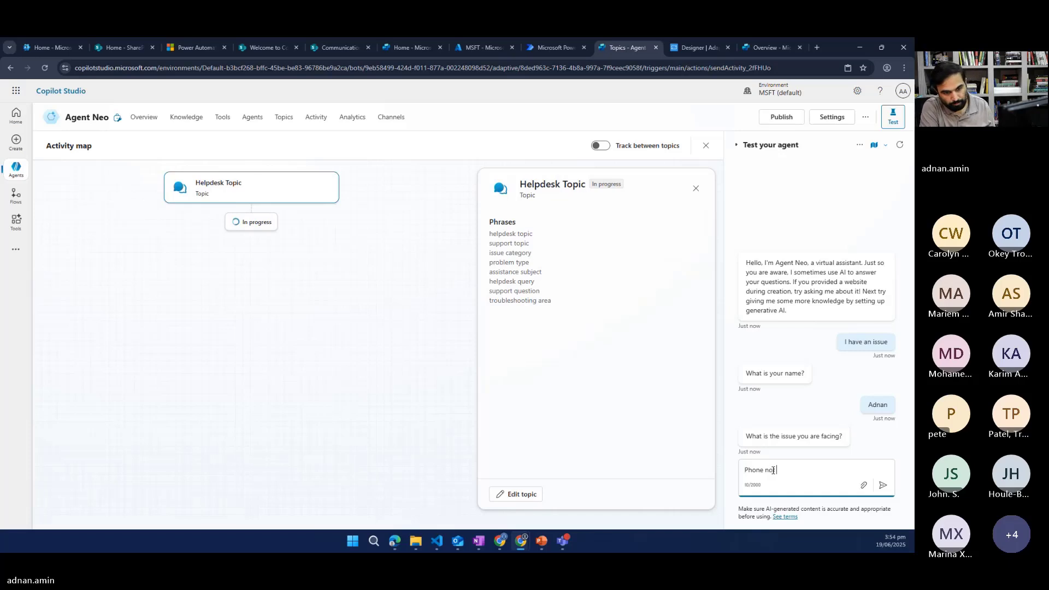
{"action": "type", "text": "working"}
{"action": "key", "text": "Return"}
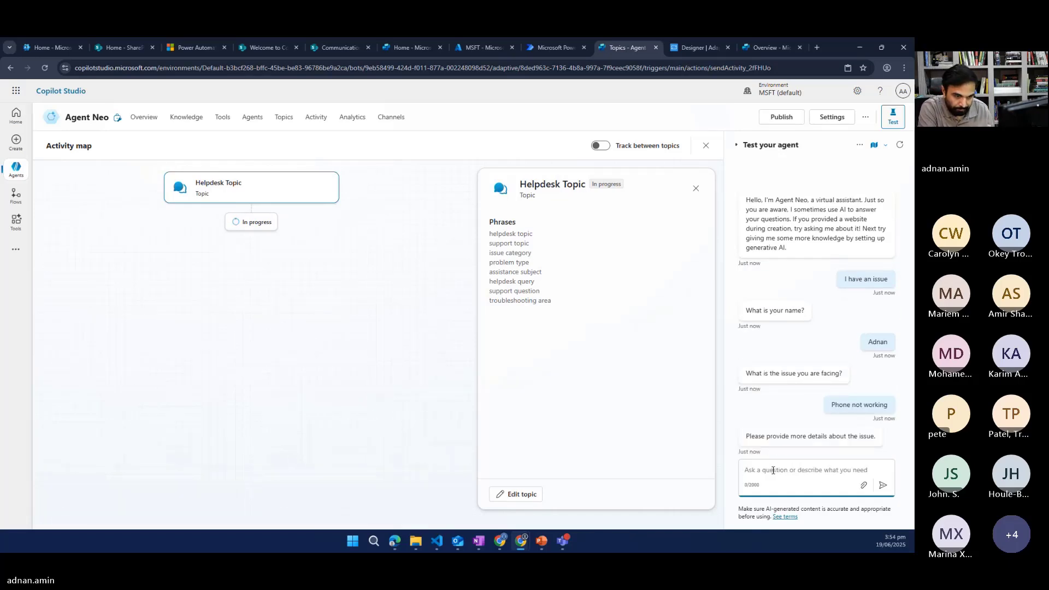
Reply to the agent's request for more details with "something went wrong with the phone".
{"action": "type", "text": "something w"}
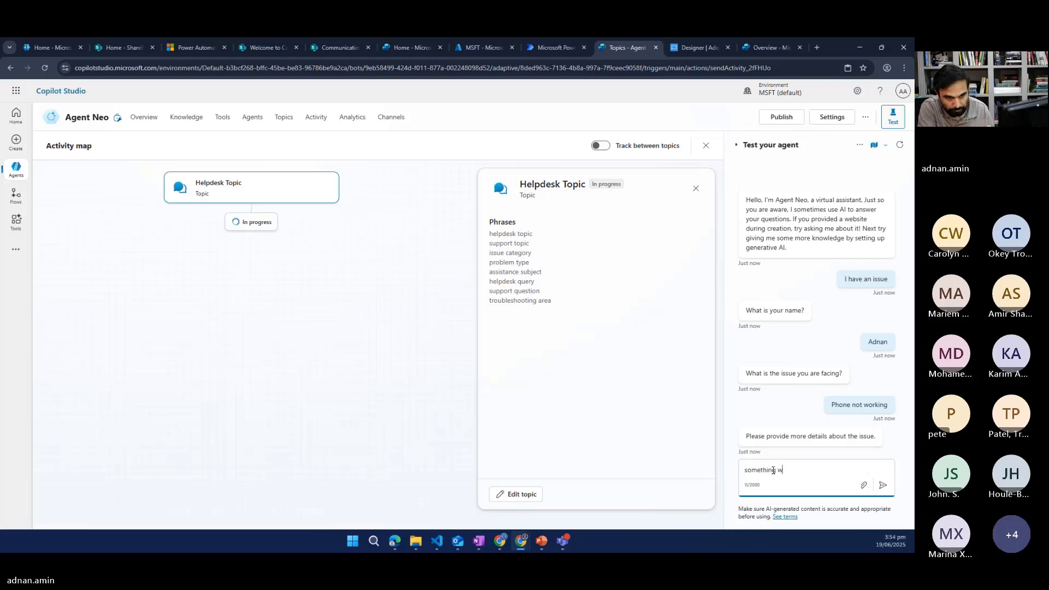
{"action": "type", "text": "ent w"}
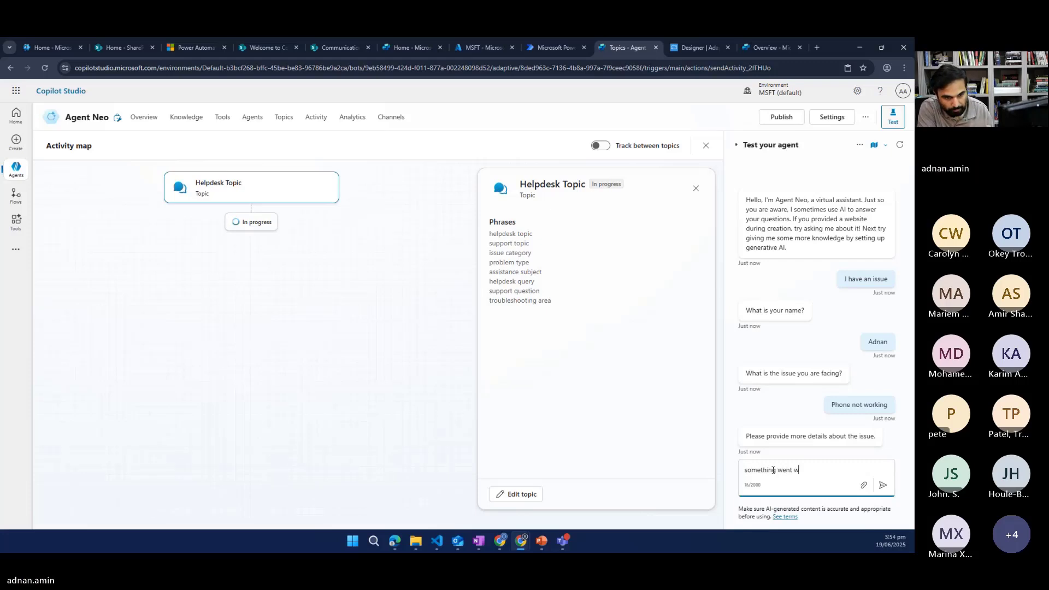
{"action": "type", "text": "rong with t"}
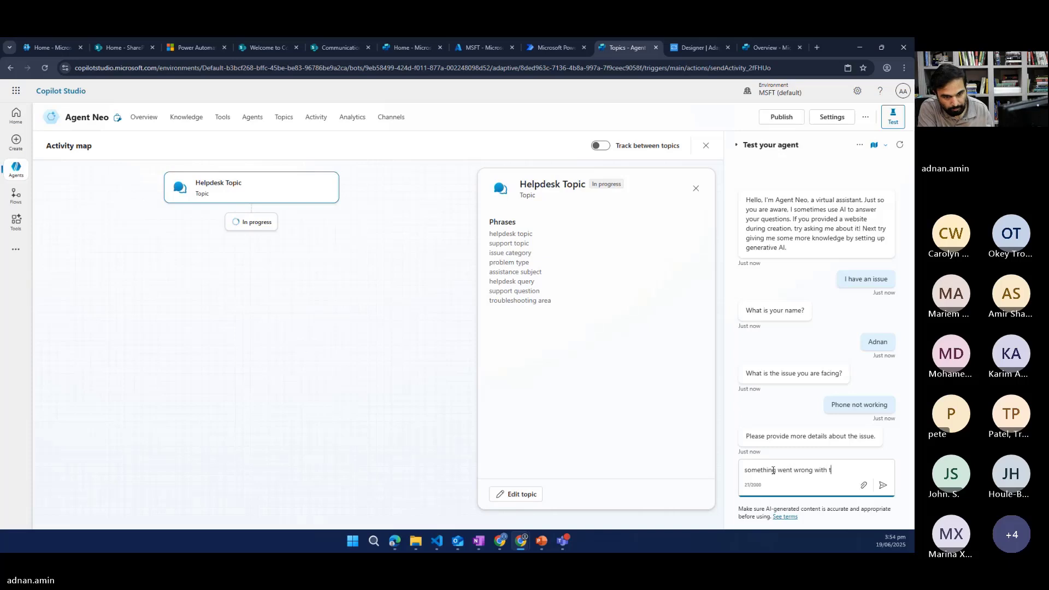
{"action": "type", "text": "he phone"}
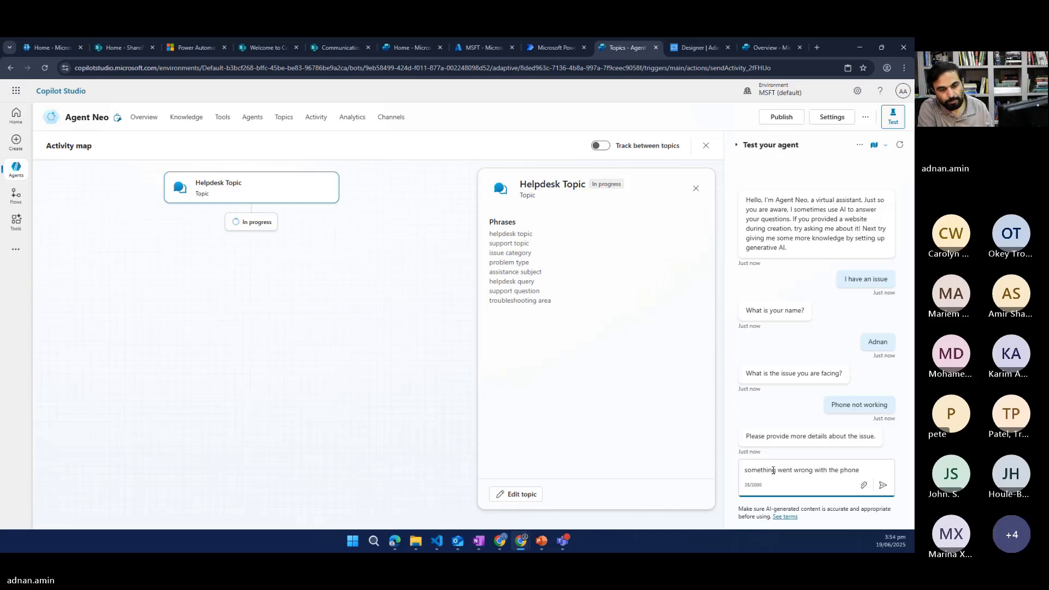
{"action": "key", "text": "Return"}
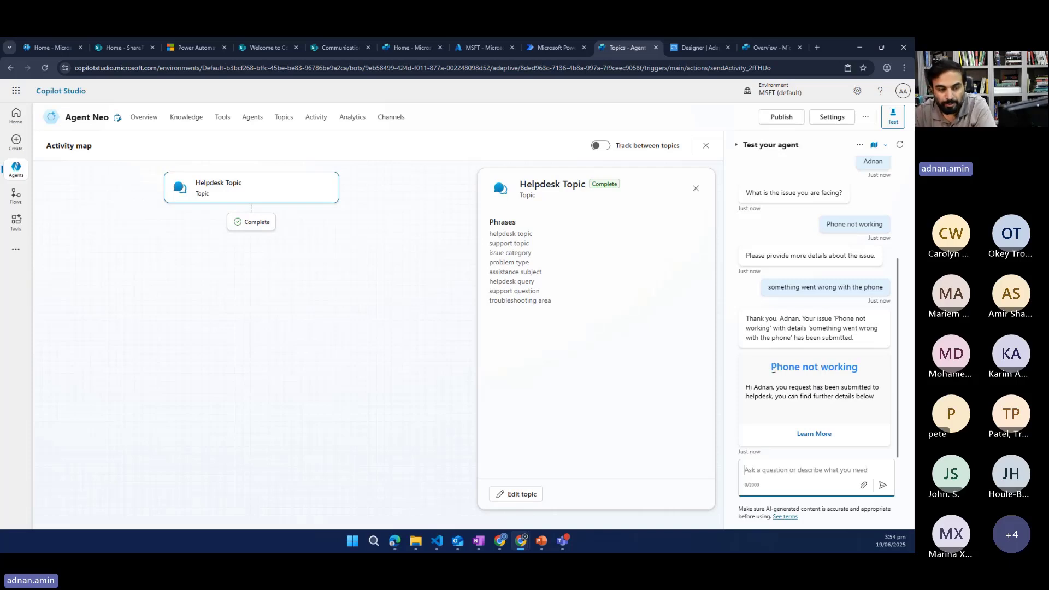
Check the adaptive card's heading, open its Learn More link and review the fields of the linked SharePoint Issue tracker item.
{"action": "left_click_drag", "start_coordinate": [773, 369], "coordinate": [858, 369]}
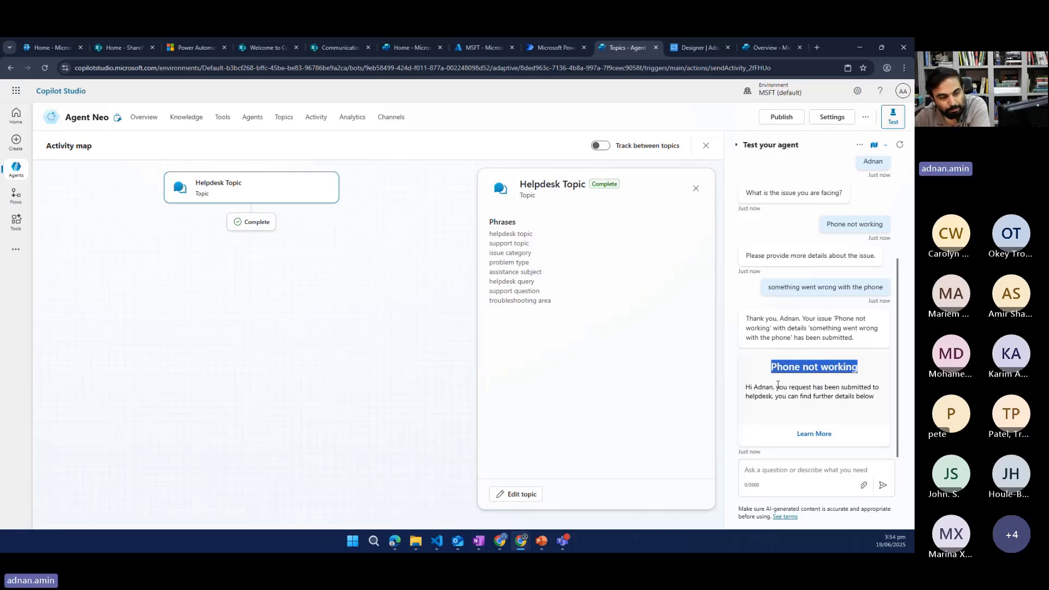
{"action": "left_click", "coordinate": [812, 436]}
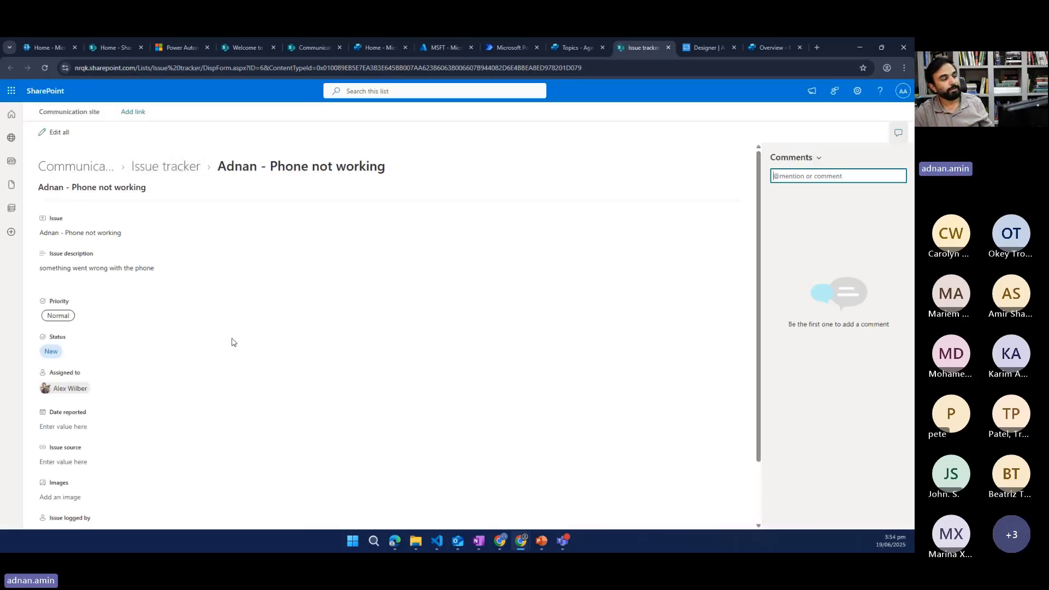
{"action": "scroll", "coordinate": [290, 317], "scroll_direction": "down", "scroll_amount": 1}
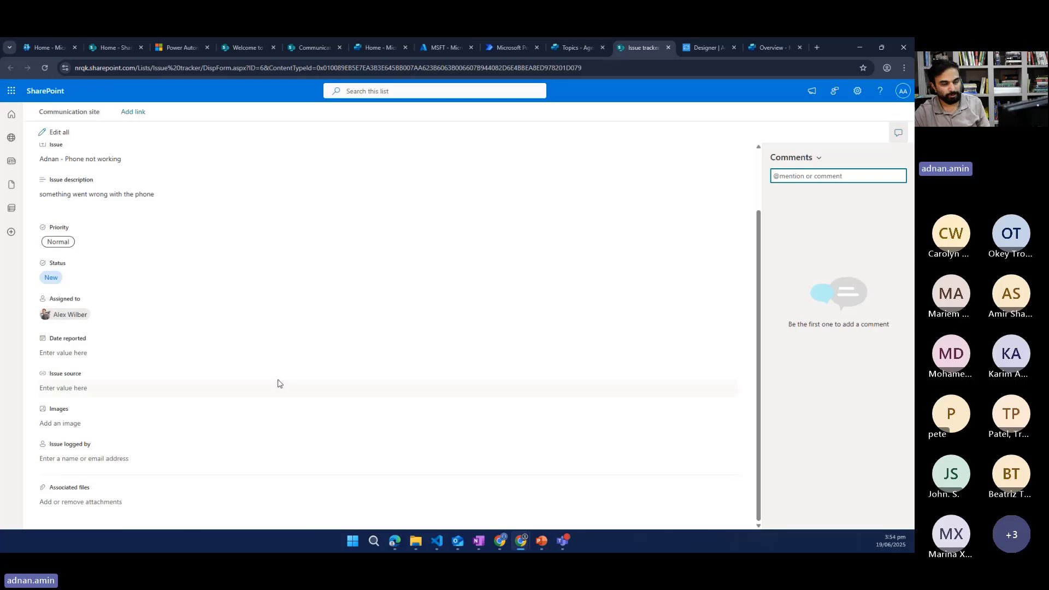
{"action": "scroll", "coordinate": [279, 382], "scroll_direction": "up", "scroll_amount": 1}
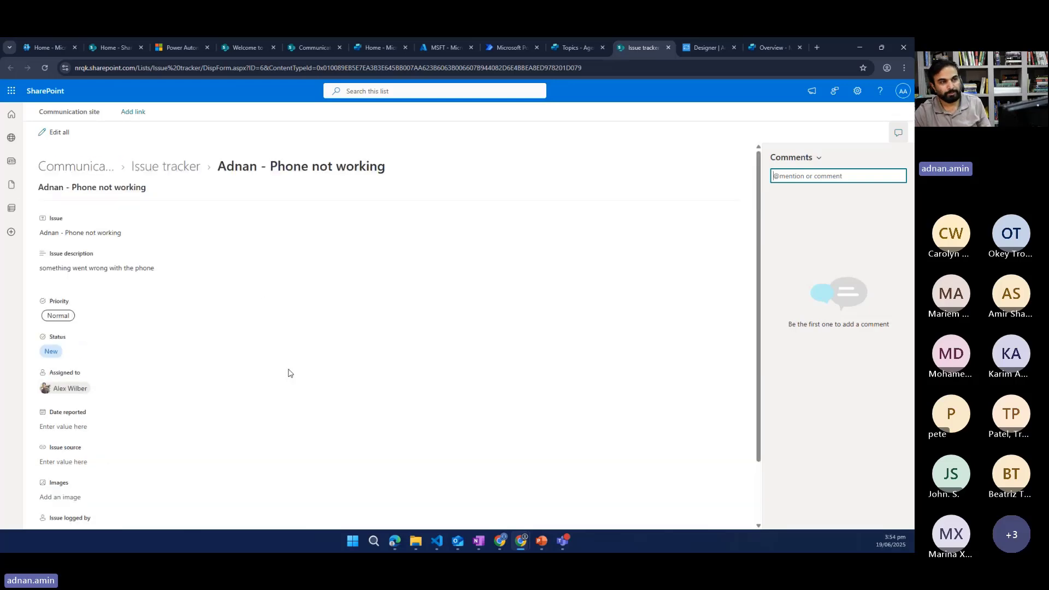
Return to the Agent Neo test page, then switch to PowerPoint and start the slide show from the current slide.
{"action": "left_click", "coordinate": [571, 47]}
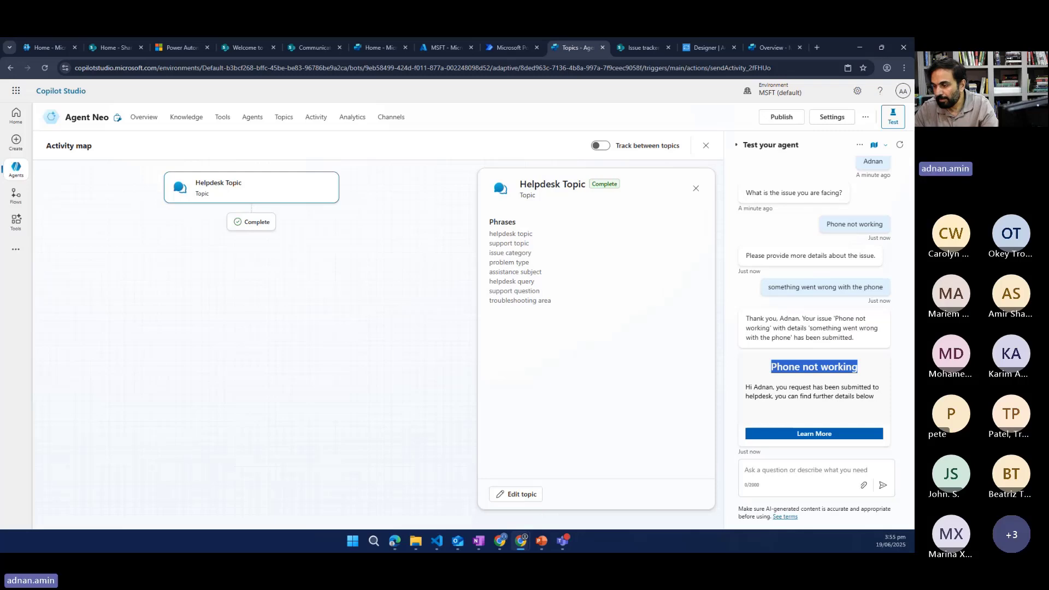
{"action": "key", "text": "alt+Tab"}
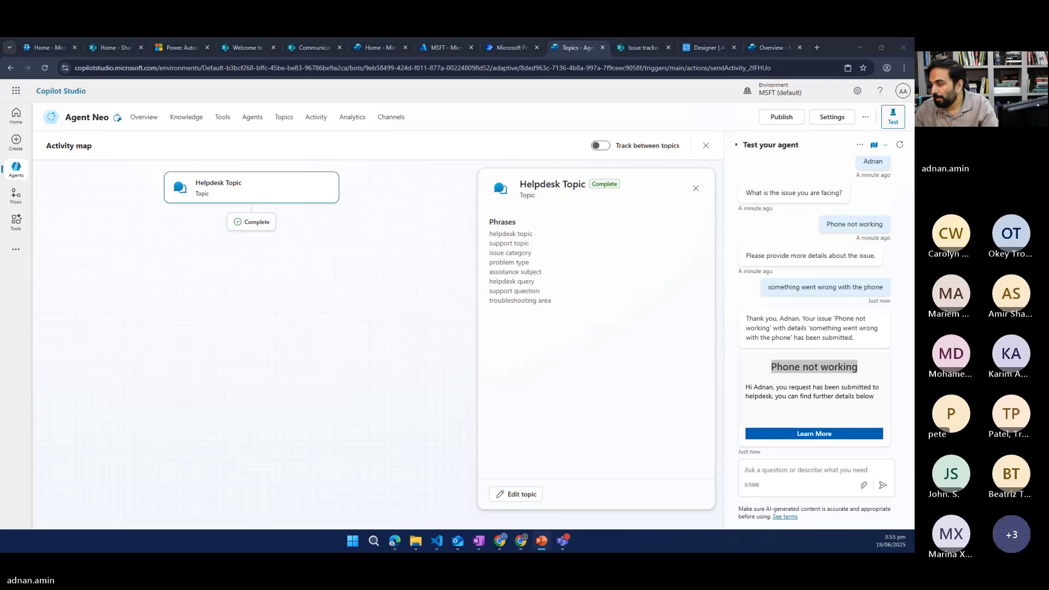
{"action": "key", "text": "shift+F5"}
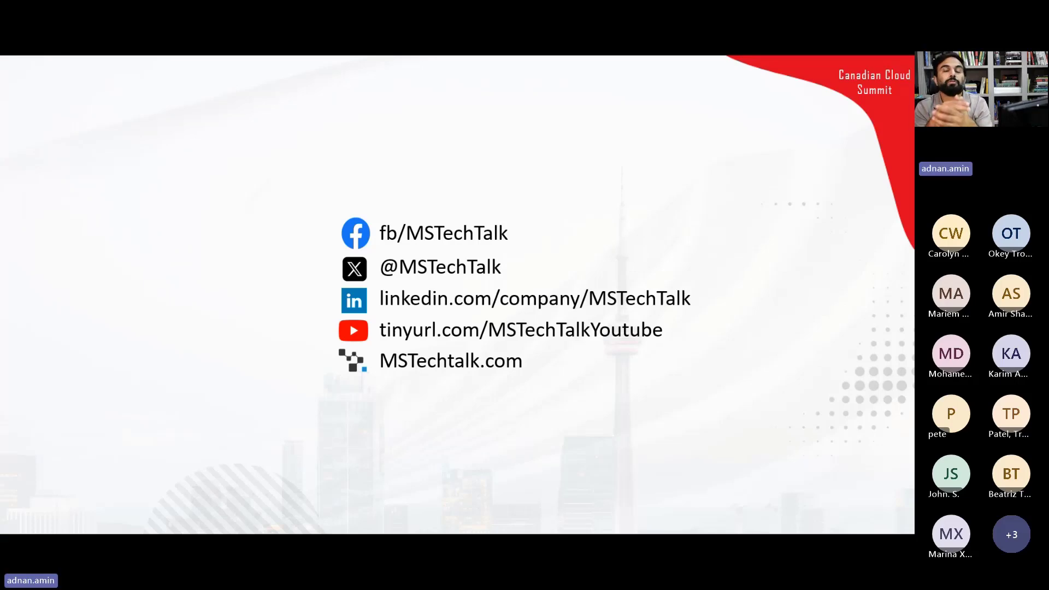